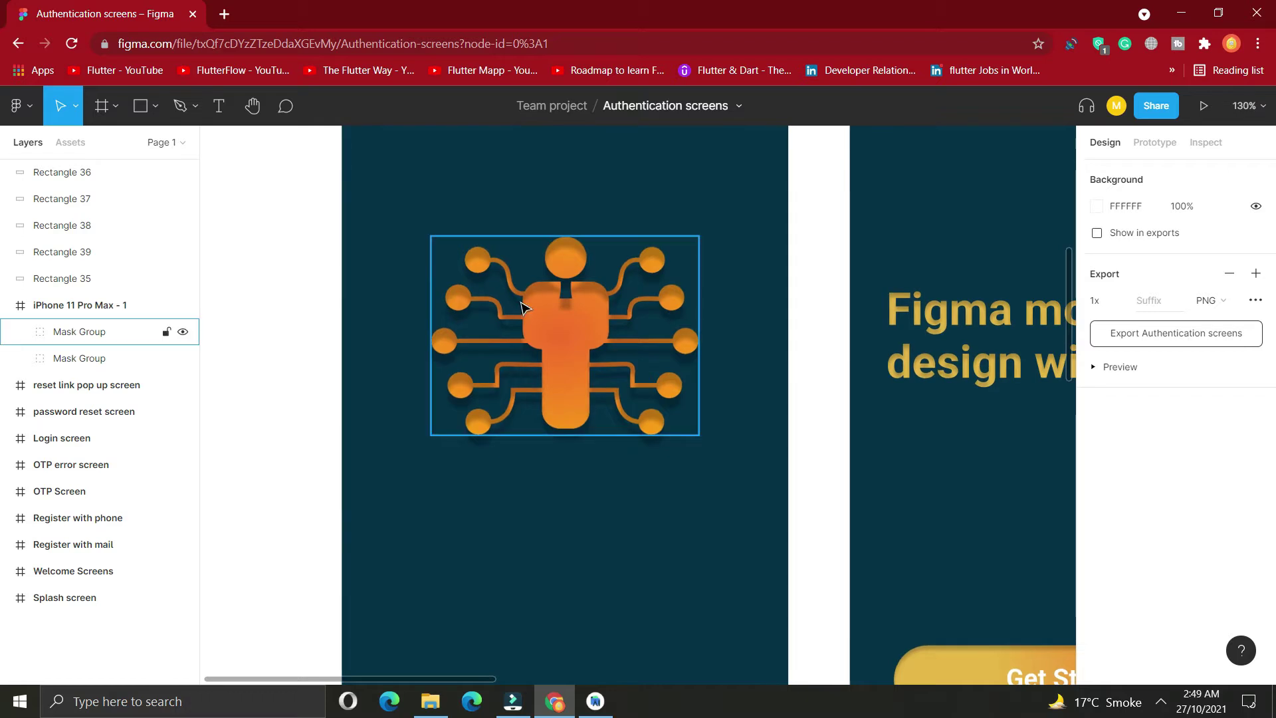
Examine the orange figure logo on the first dark screen of the Authentication screens design.
{"action": "scroll", "coordinate": [523, 306], "scroll_direction": "down", "scroll_amount": 10}
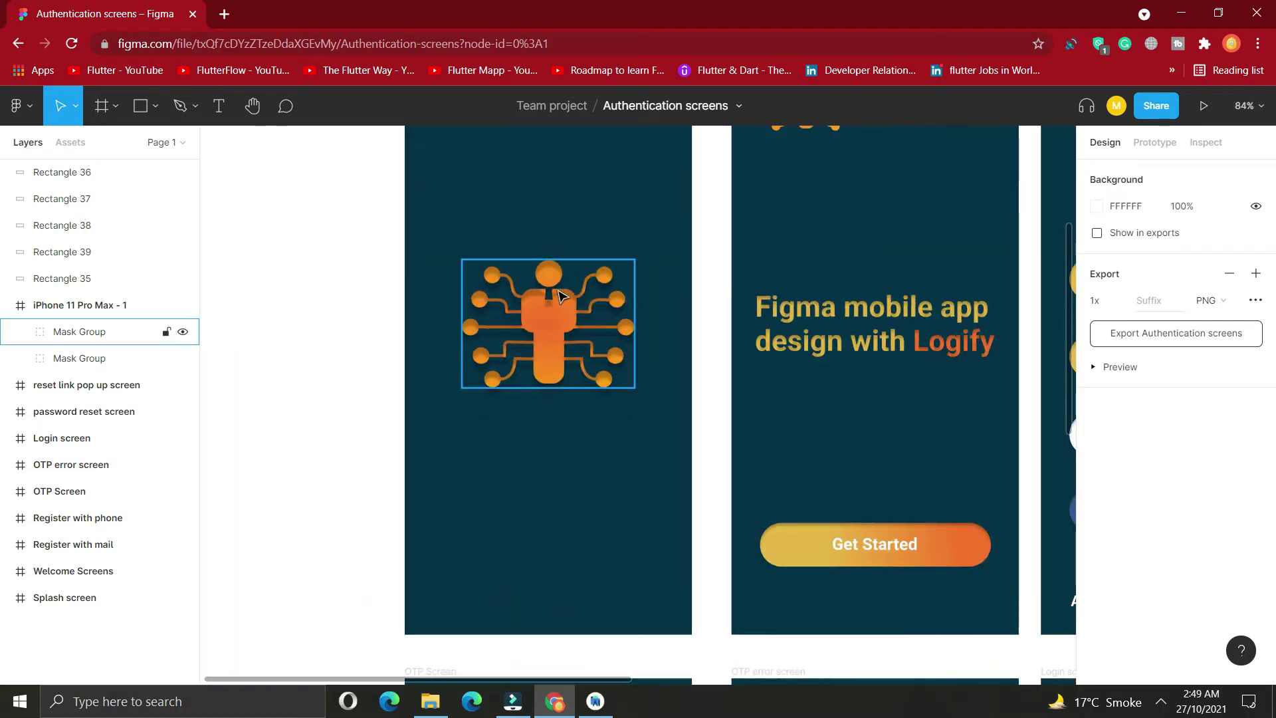
{"action": "scroll", "coordinate": [561, 293], "scroll_direction": "up", "scroll_amount": 5}
{"action": "scroll", "coordinate": [561, 293], "scroll_direction": "down", "scroll_amount": 6}
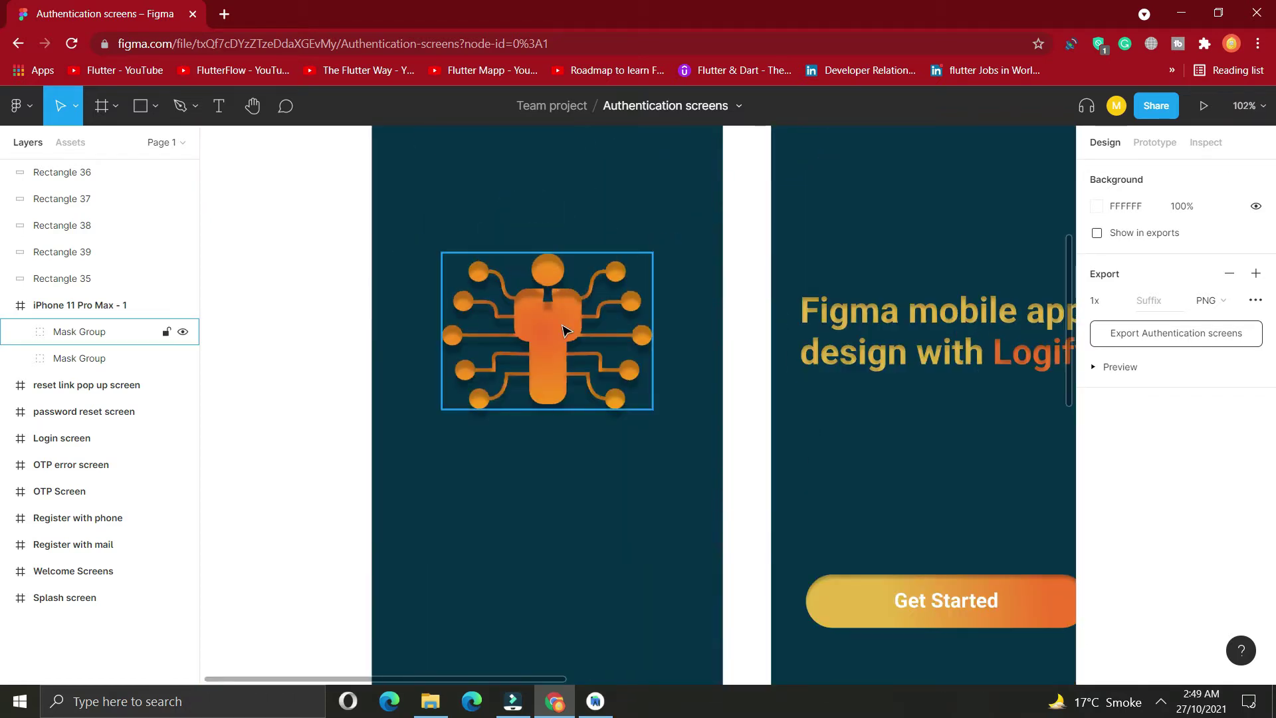
{"action": "scroll", "coordinate": [506, 324], "scroll_direction": "up", "scroll_amount": 3}
{"action": "scroll", "coordinate": [533, 248], "scroll_direction": "up", "scroll_amount": 4}
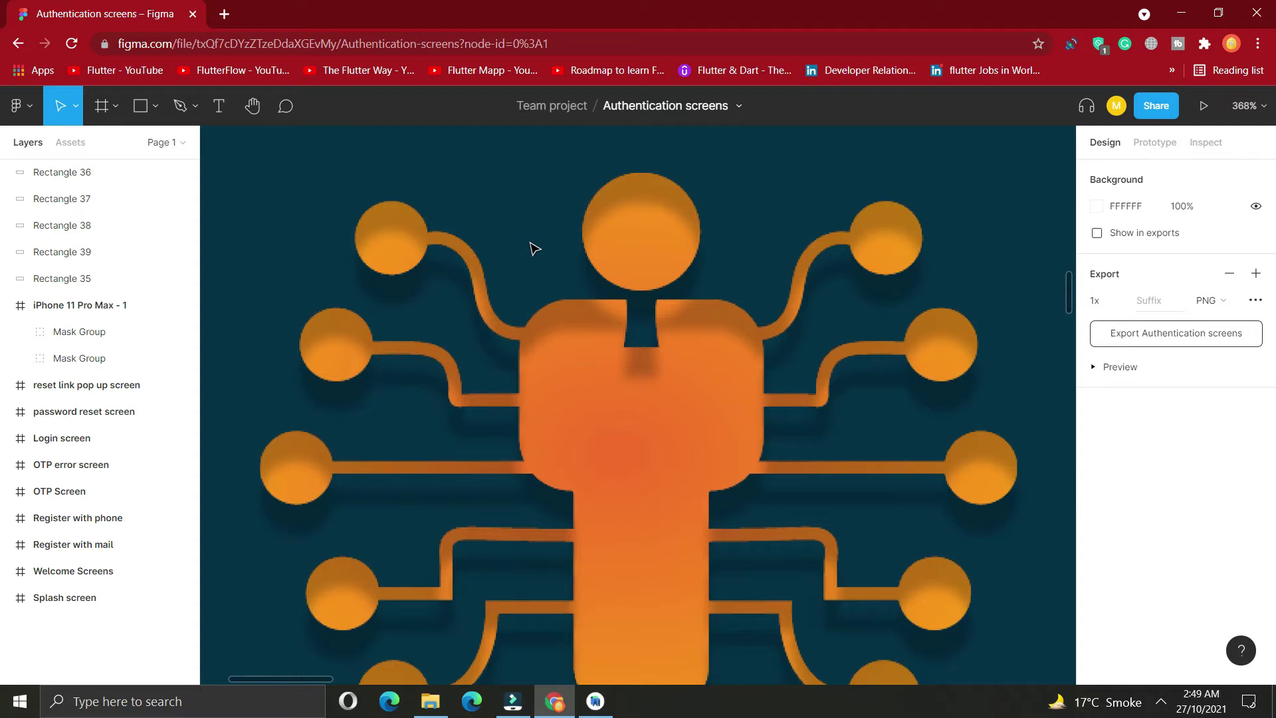
{"action": "scroll", "coordinate": [588, 256], "scroll_direction": "down", "scroll_amount": 4}
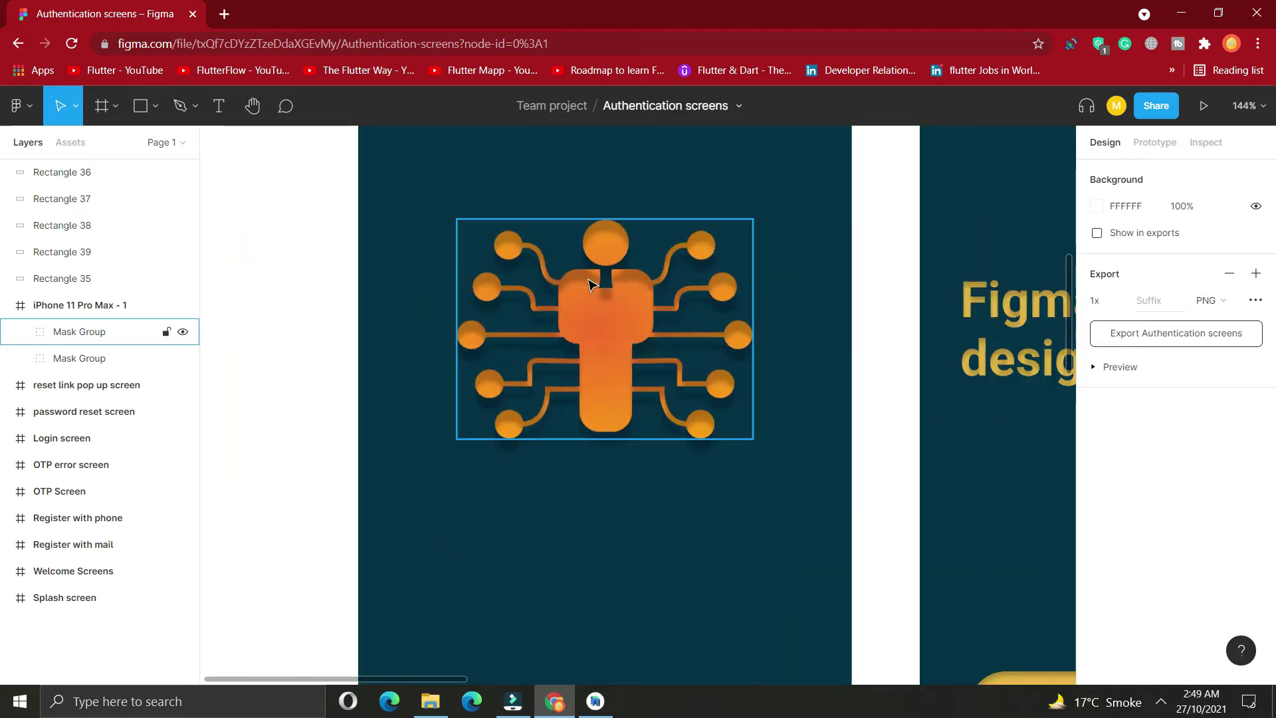
{"action": "scroll", "coordinate": [552, 299], "scroll_direction": "down", "scroll_amount": 4}
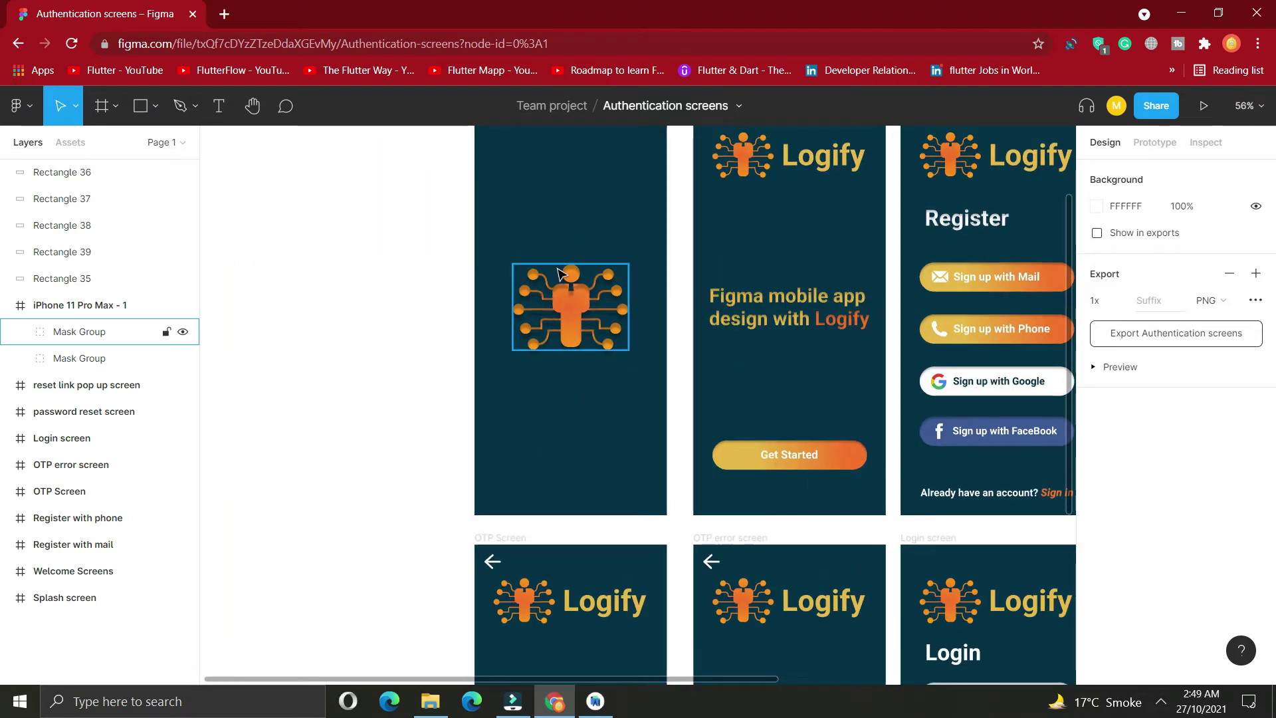
{"action": "scroll", "coordinate": [560, 274], "scroll_direction": "up", "scroll_amount": 6}
{"action": "scroll", "coordinate": [561, 274], "scroll_direction": "up", "scroll_amount": 4}
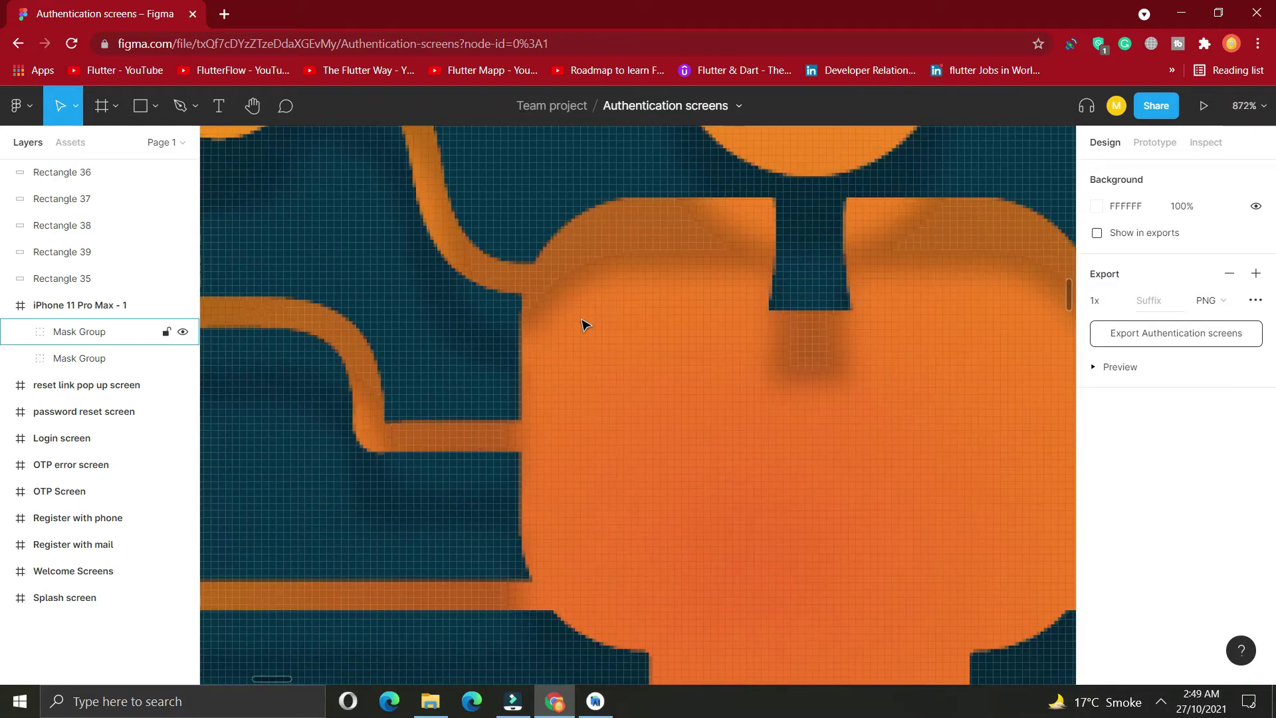
{"action": "scroll", "coordinate": [582, 324], "scroll_direction": "down", "scroll_amount": 4}
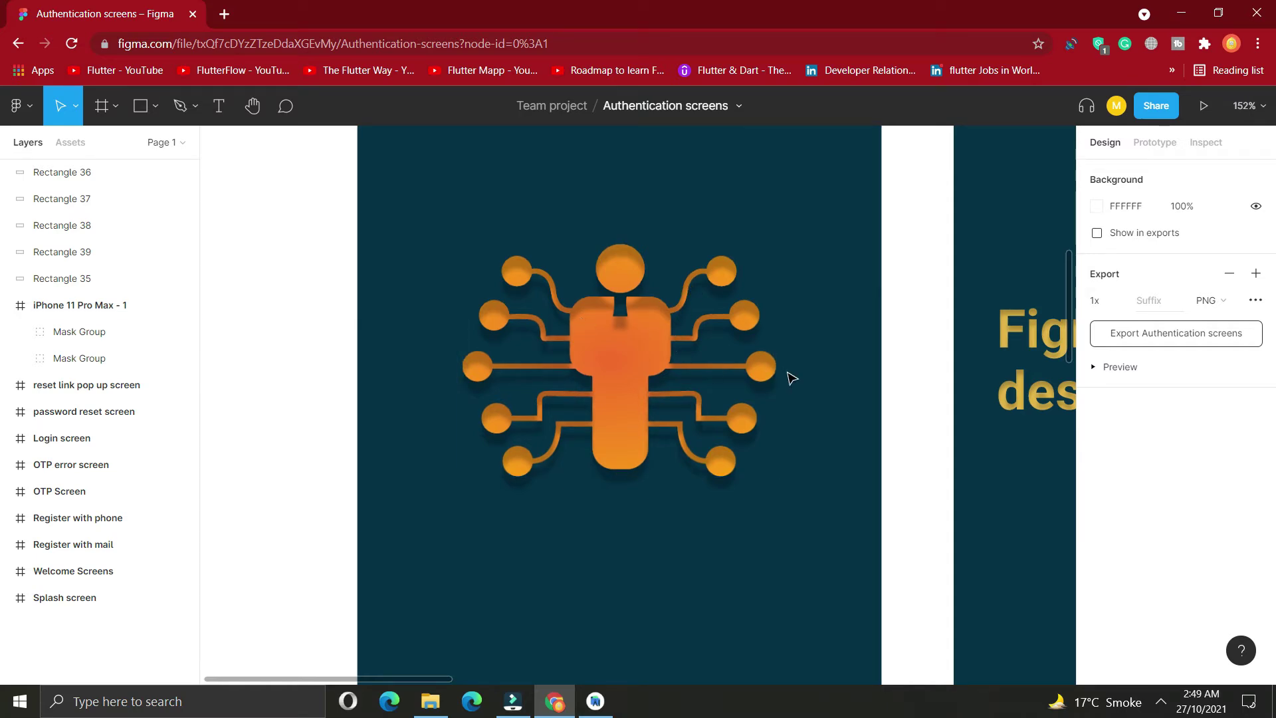
Examine the Register screens' sign-up buttons and the Get Started screen in the finished design.
{"action": "scroll", "coordinate": [578, 410], "scroll_direction": "down", "scroll_amount": 5}
{"action": "scroll", "coordinate": [576, 407], "scroll_direction": "up", "scroll_amount": 5}
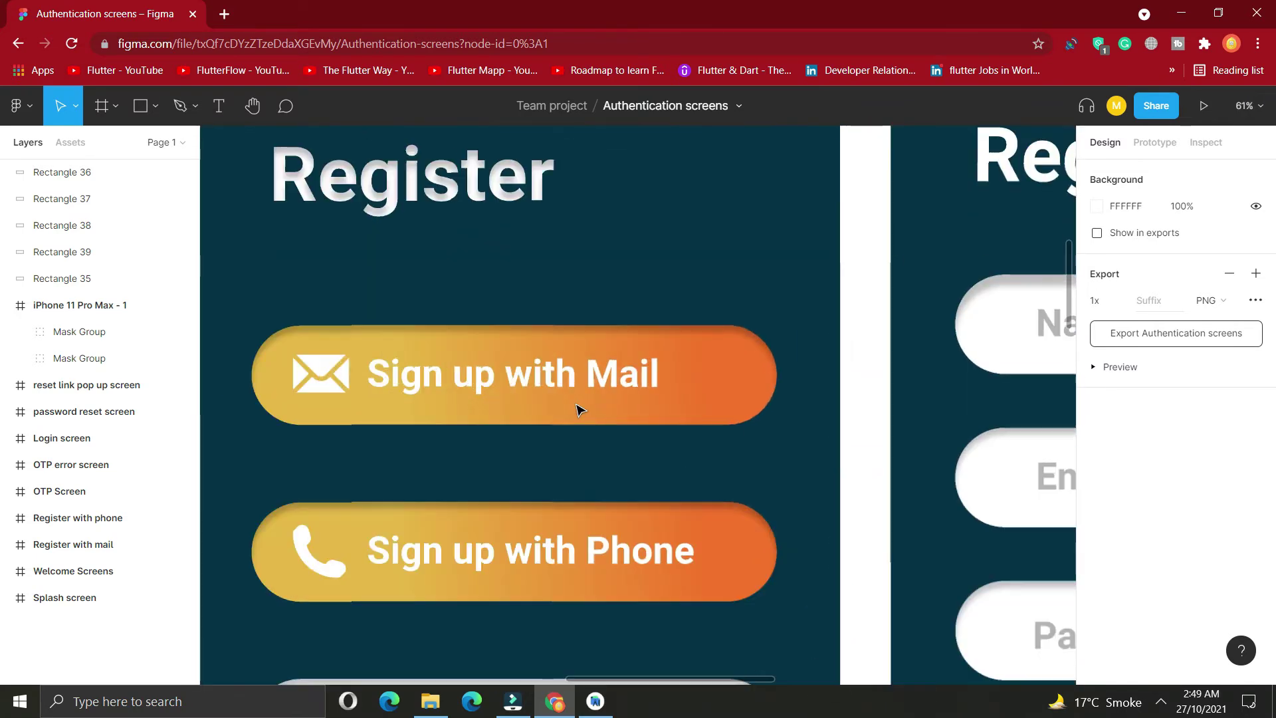
{"action": "scroll", "coordinate": [373, 412], "scroll_direction": "up", "scroll_amount": 3}
{"action": "scroll", "coordinate": [476, 331], "scroll_direction": "down", "scroll_amount": 8}
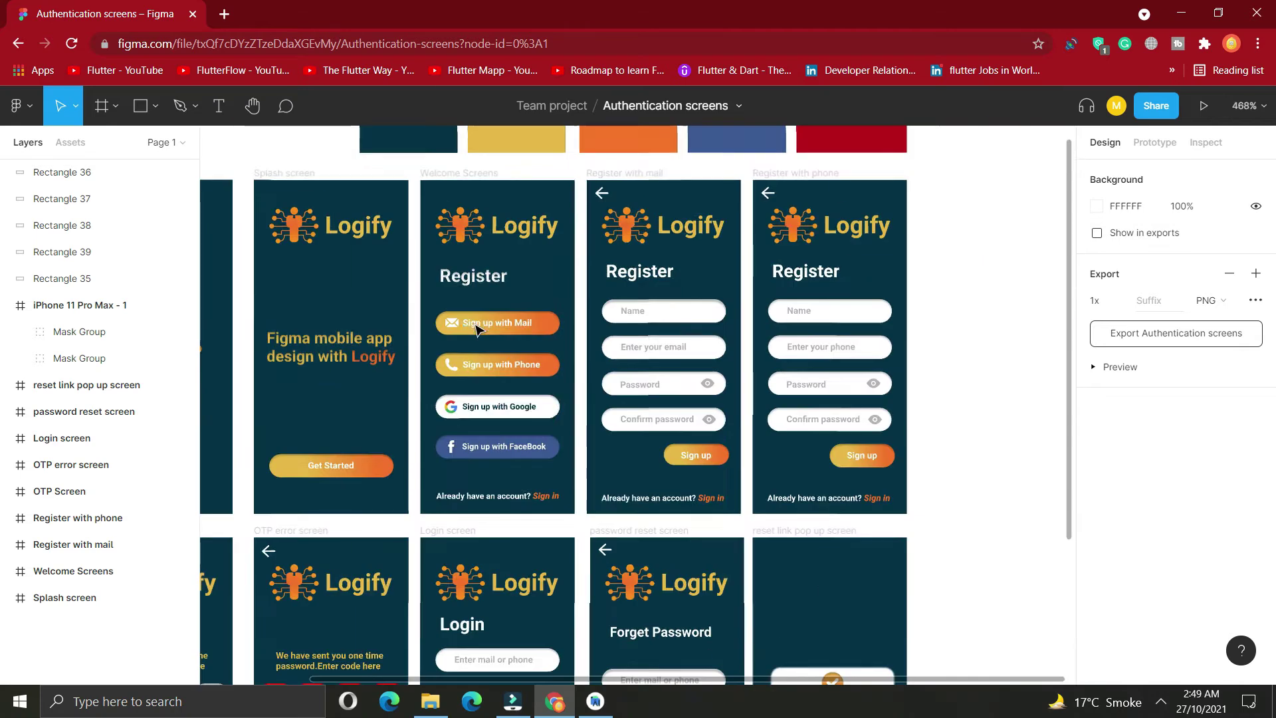
{"action": "left_click", "coordinate": [477, 325]}
{"action": "scroll", "coordinate": [319, 466], "scroll_direction": "up", "scroll_amount": 4}
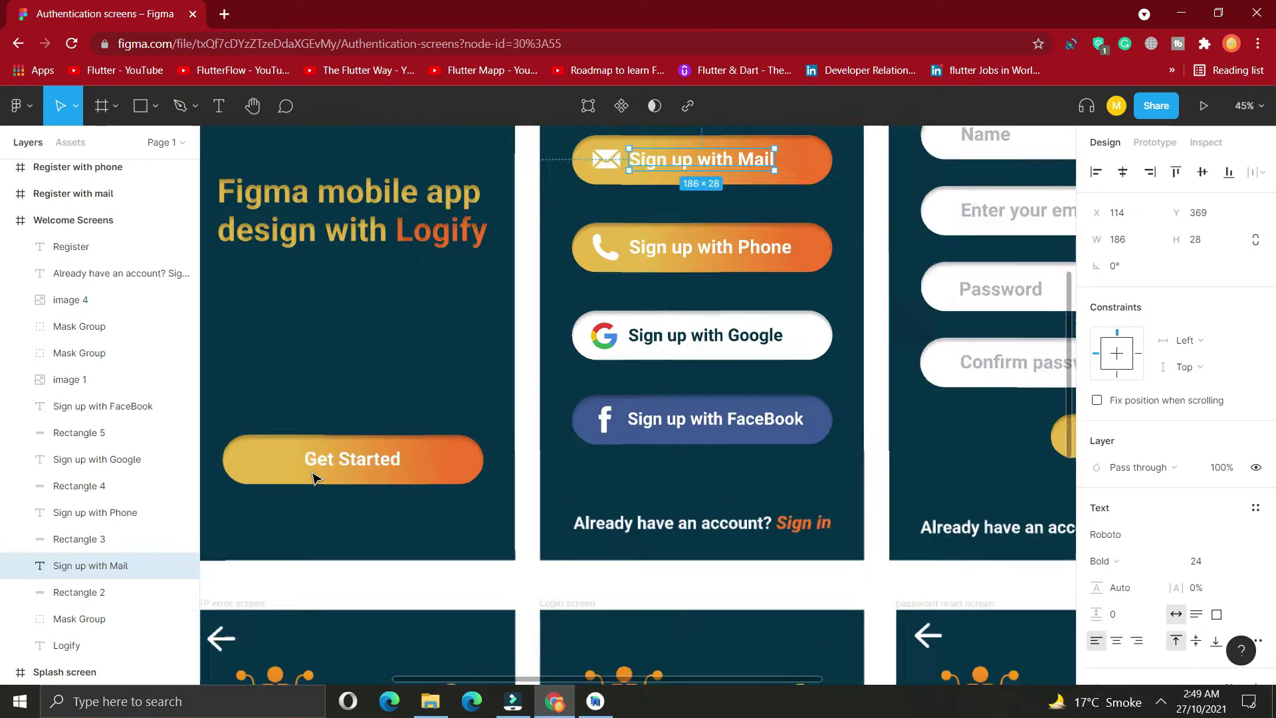
{"action": "scroll", "coordinate": [316, 475], "scroll_direction": "down", "scroll_amount": 5}
{"action": "scroll", "coordinate": [532, 362], "scroll_direction": "up", "scroll_amount": 5}
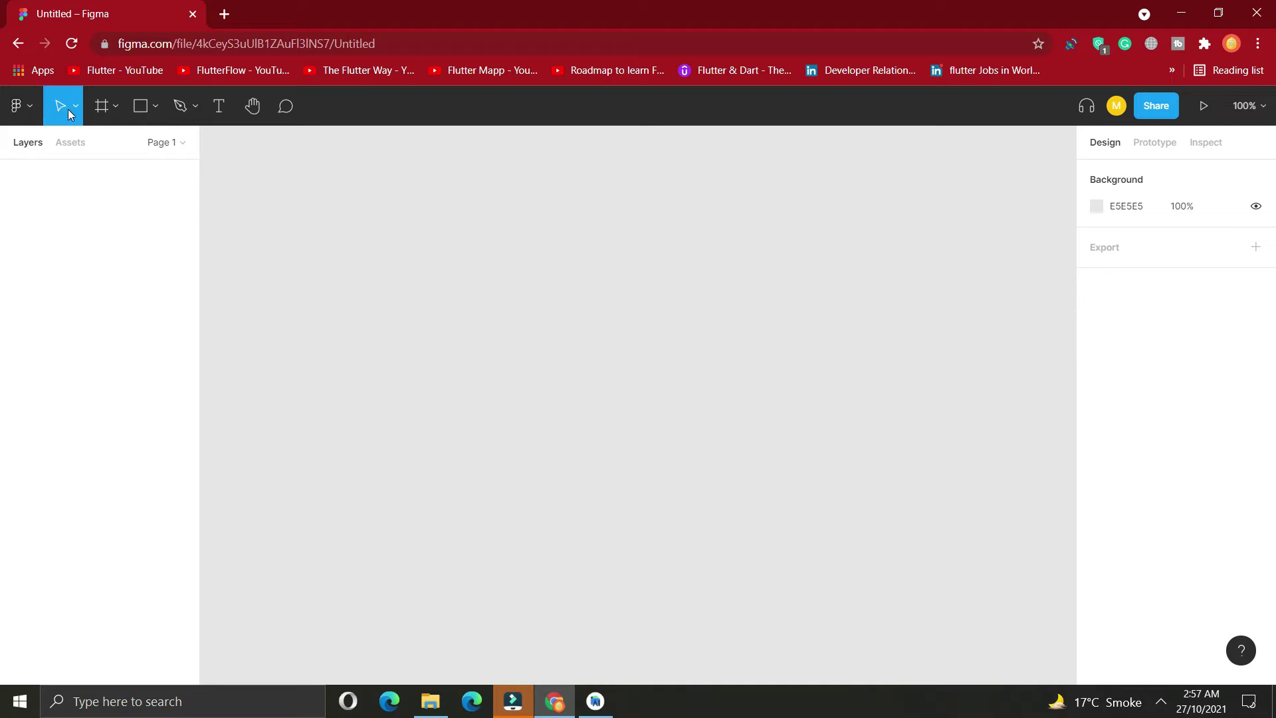
Create an iPhone 11 Pro Max frame on the empty canvas of the untitled file.
{"action": "left_click", "coordinate": [99, 110]}
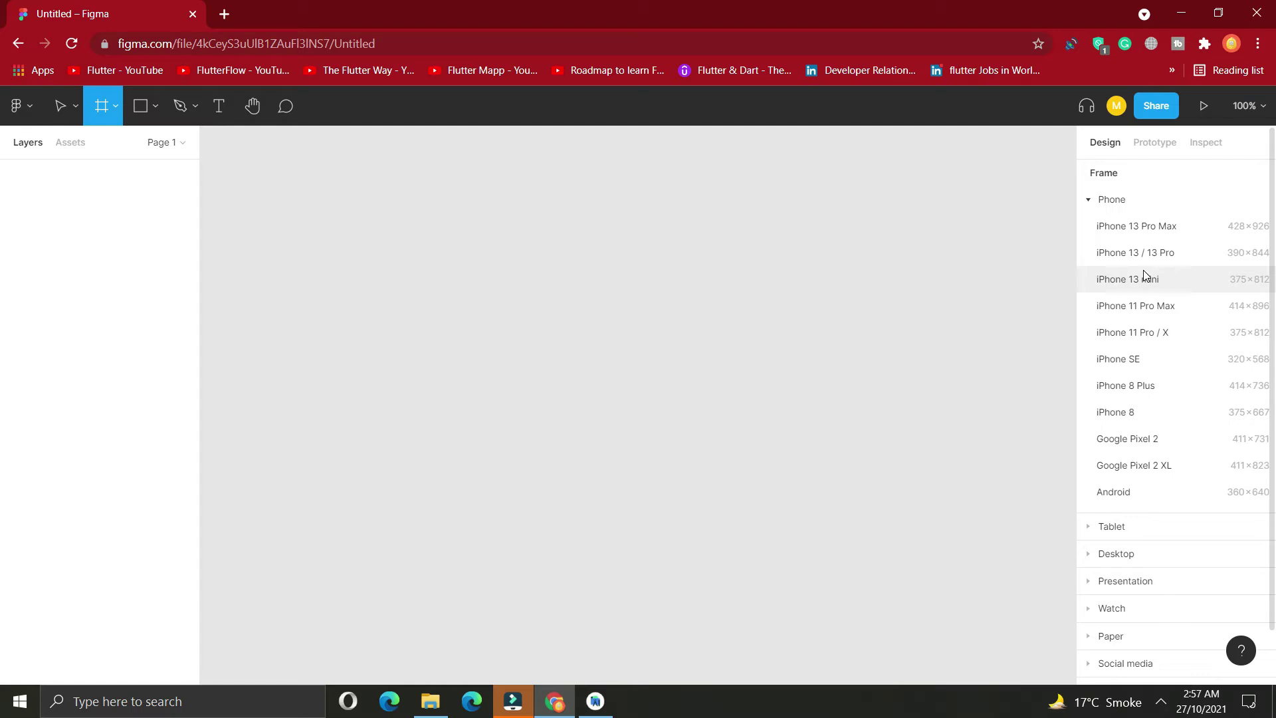
{"action": "left_click", "coordinate": [1126, 310]}
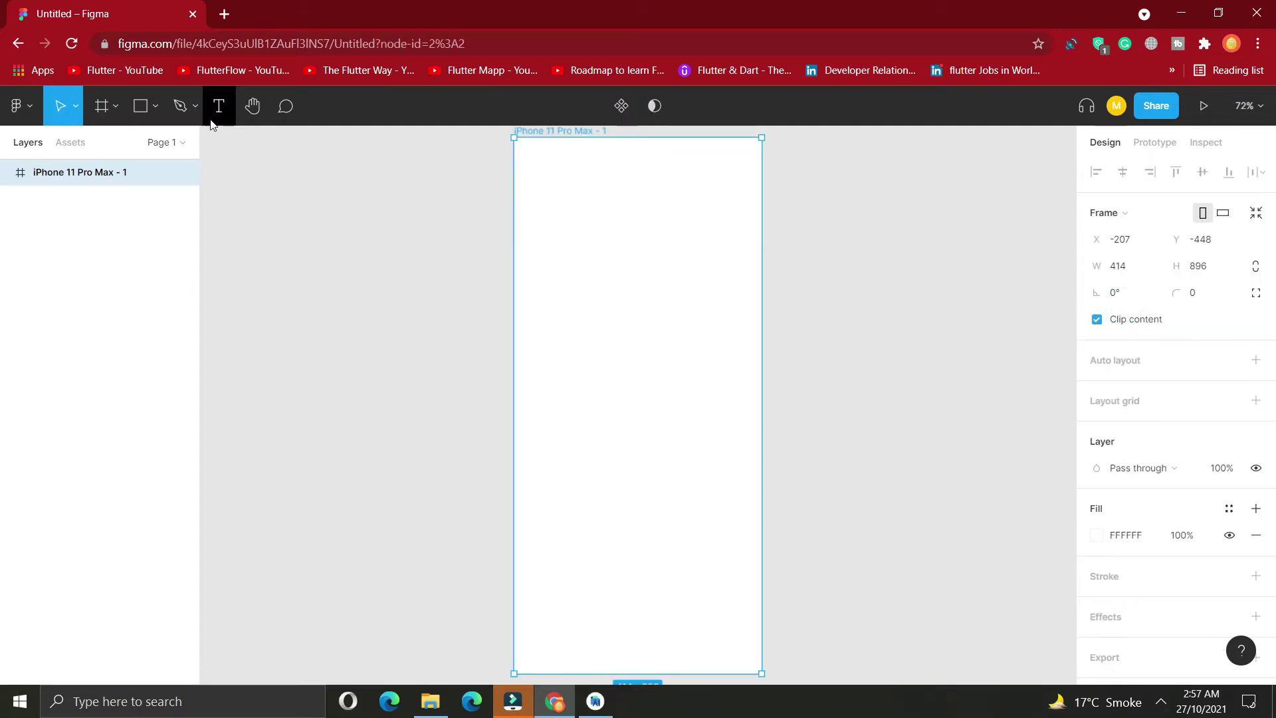
Draw a rectangle about 454 × 257 overlapping the frame's upper half and round its corners into a pill shape.
{"action": "left_click", "coordinate": [140, 114]}
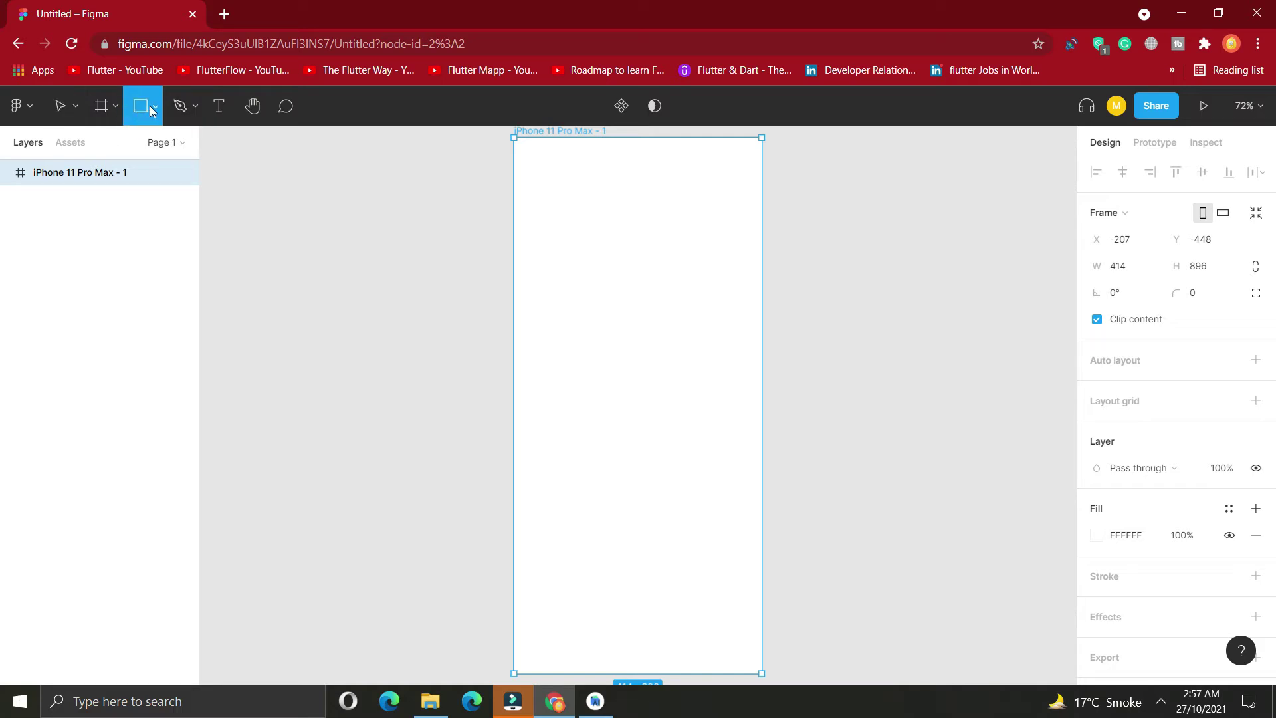
{"action": "left_click", "coordinate": [153, 108]}
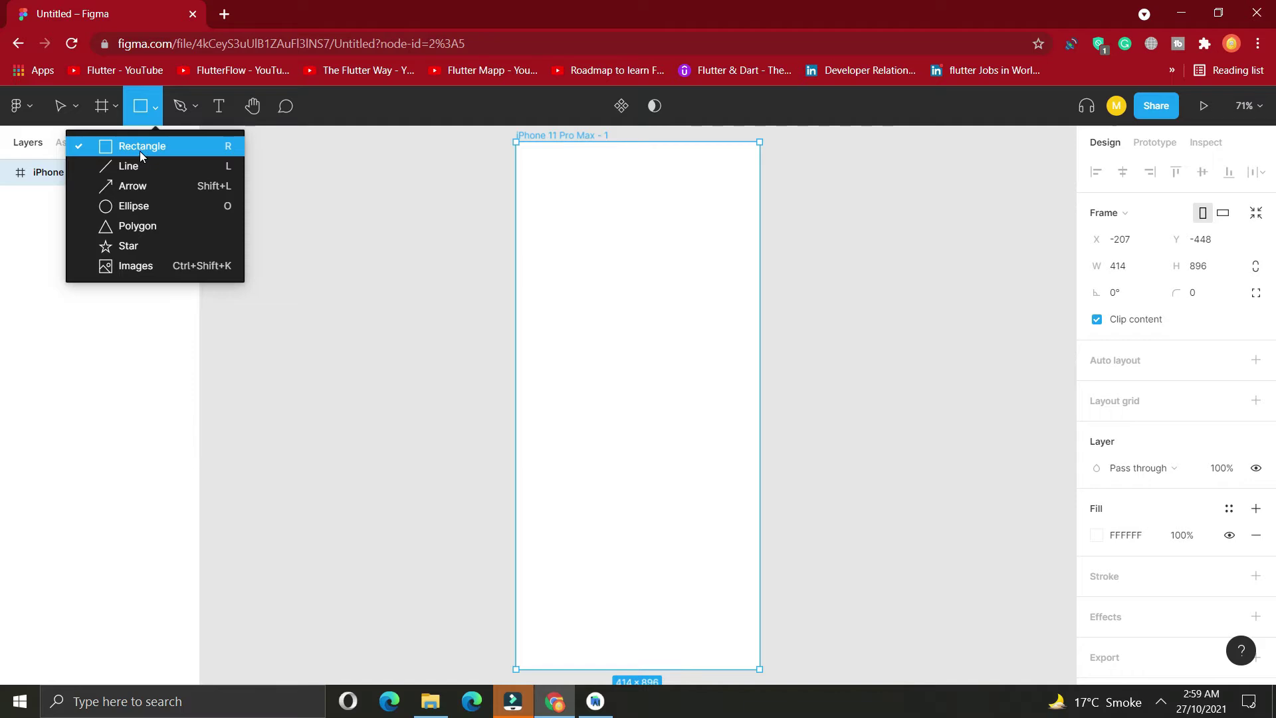
{"action": "left_click", "coordinate": [140, 149]}
{"action": "left_click_drag", "start_coordinate": [458, 270], "coordinate": [726, 422]}
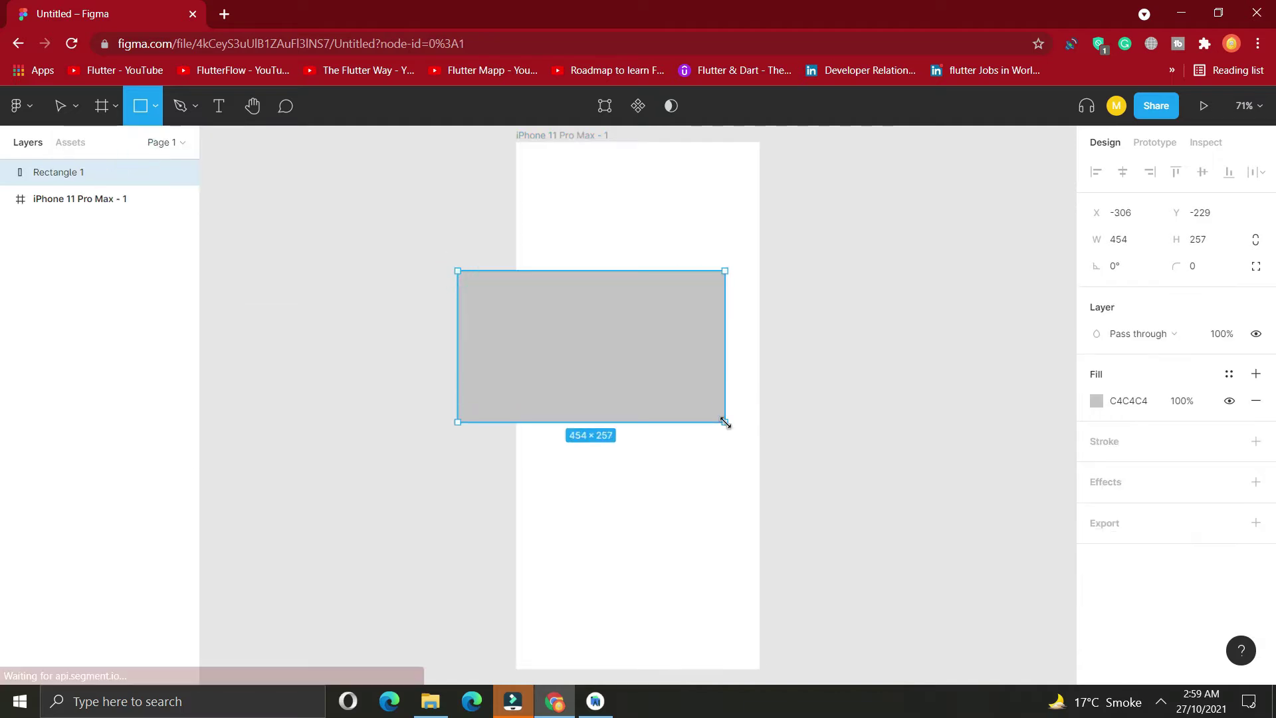
{"action": "mouse_move", "coordinate": [715, 285]}
{"action": "left_mouse_down"}
{"action": "mouse_move", "coordinate": [556, 379]}
{"action": "mouse_move", "coordinate": [720, 297]}
{"action": "left_mouse_up"}
{"action": "key", "text": "ctrl+z"}
Add the text "LOGIFY" inside the frame, below the rounded rectangle.
{"action": "key", "text": "t"}
{"action": "left_click", "coordinate": [307, 166]}
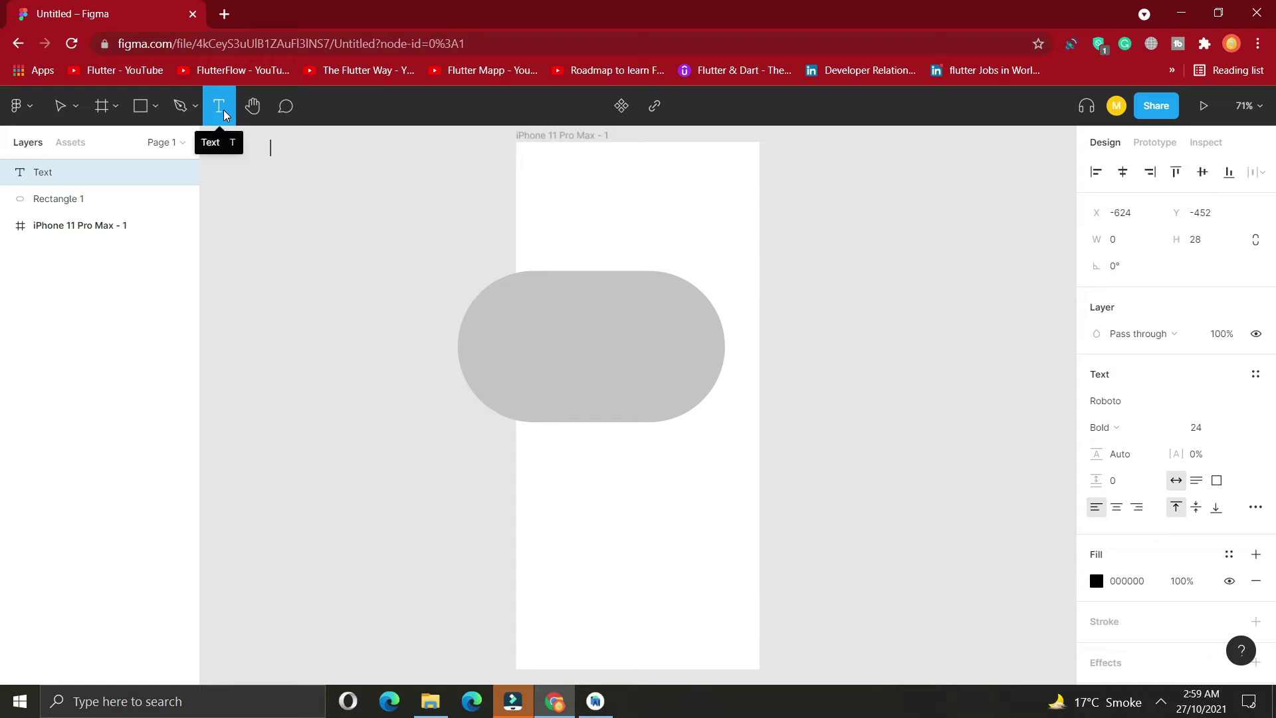
{"action": "left_click", "coordinate": [562, 492]}
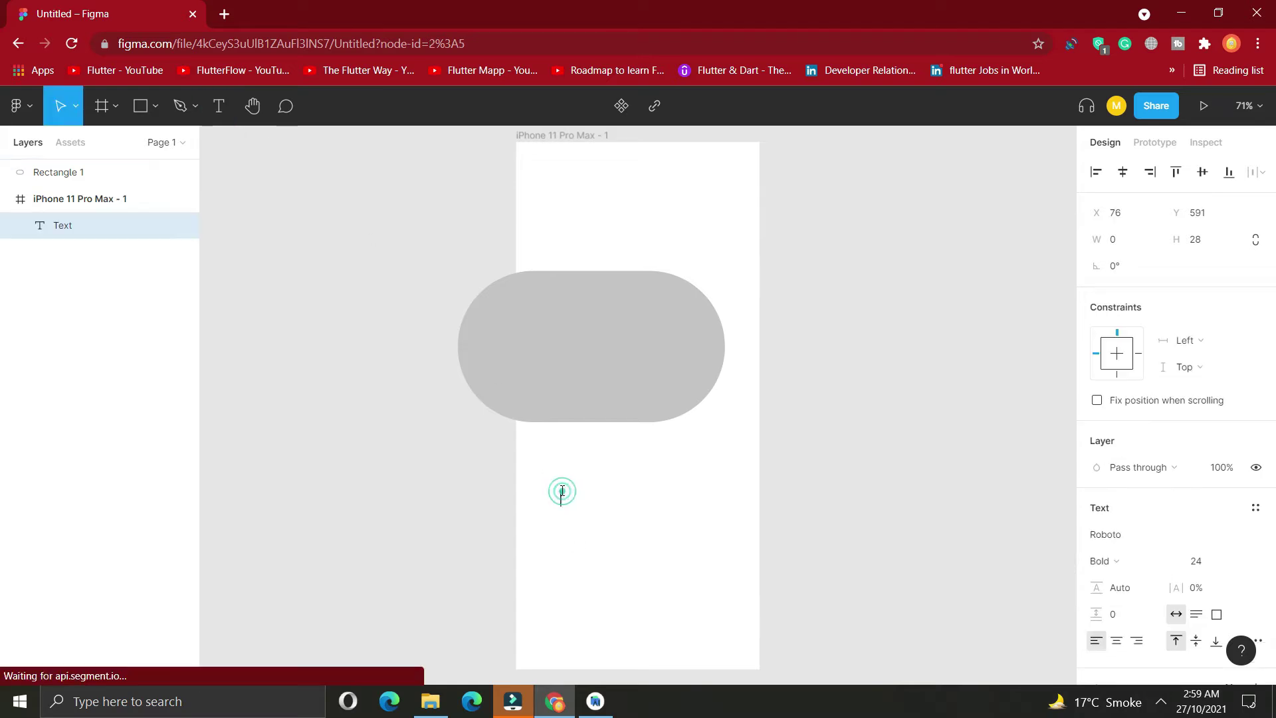
{"action": "type", "text": "LOGIFY"}
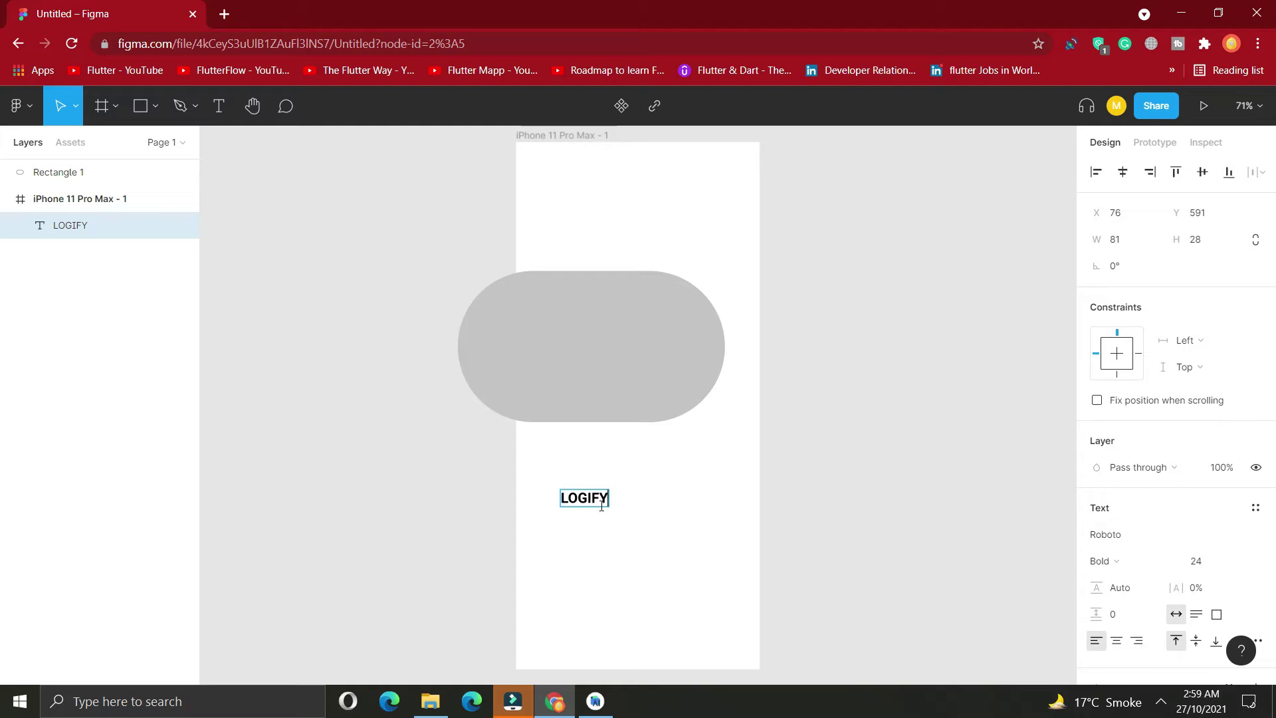
{"action": "key", "text": "Escape"}
Set the LOGIFY text's weight to Black, and change its font family to Red Rose.
{"action": "scroll", "coordinate": [1154, 419], "scroll_direction": "down", "scroll_amount": 1}
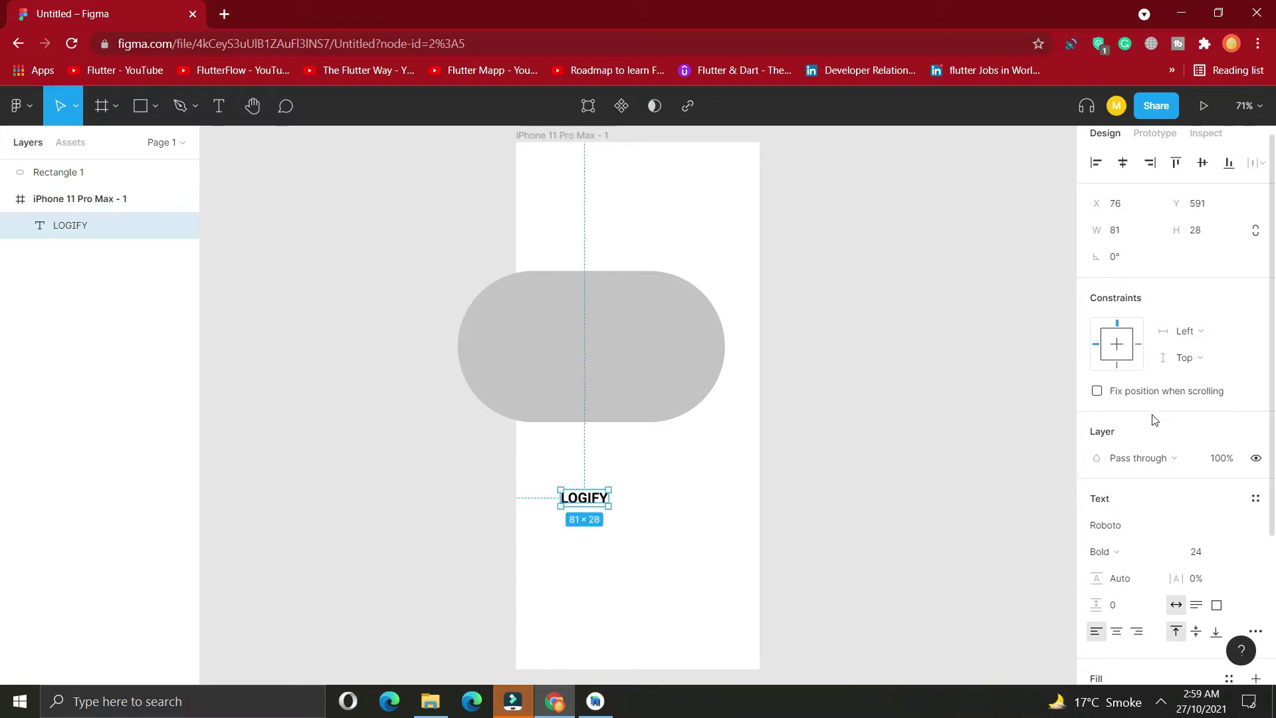
{"action": "scroll", "coordinate": [1154, 419], "scroll_direction": "down", "scroll_amount": 1}
{"action": "left_click", "coordinate": [1131, 477]}
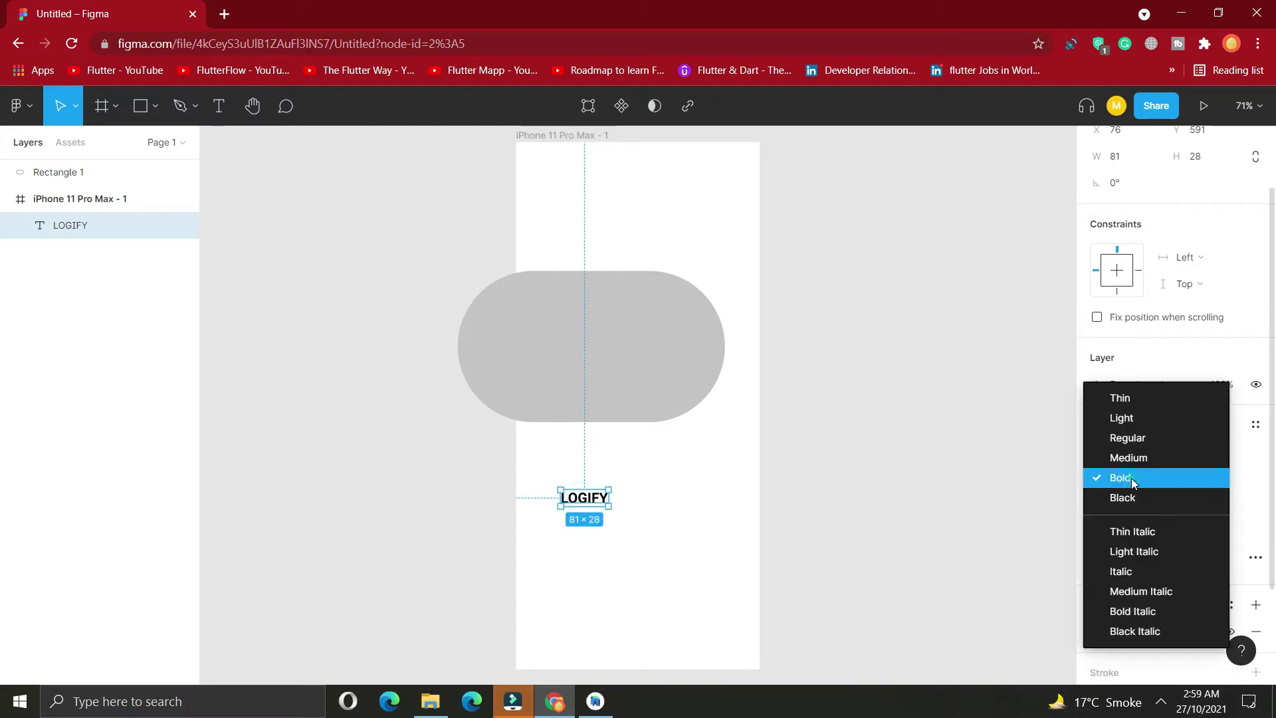
{"action": "left_click", "coordinate": [1129, 490]}
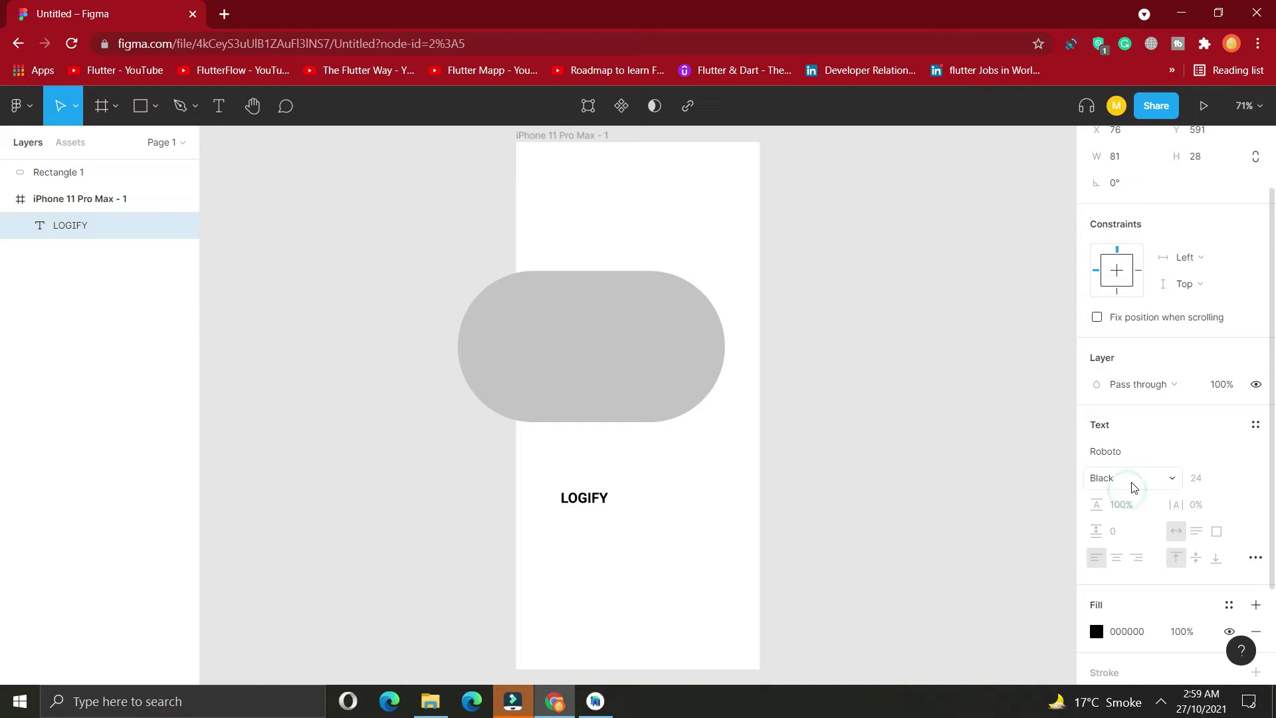
{"action": "left_click", "coordinate": [1139, 455]}
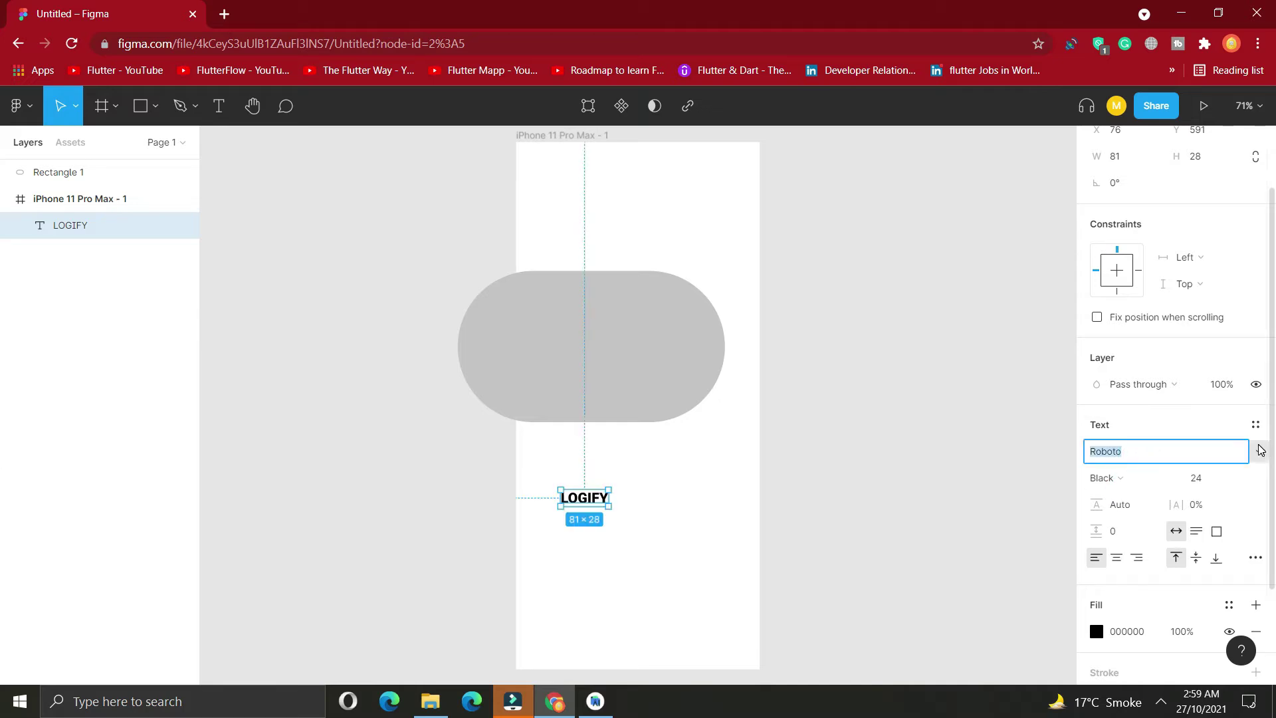
{"action": "left_click", "coordinate": [1261, 450]}
{"action": "left_click", "coordinate": [1127, 291]}
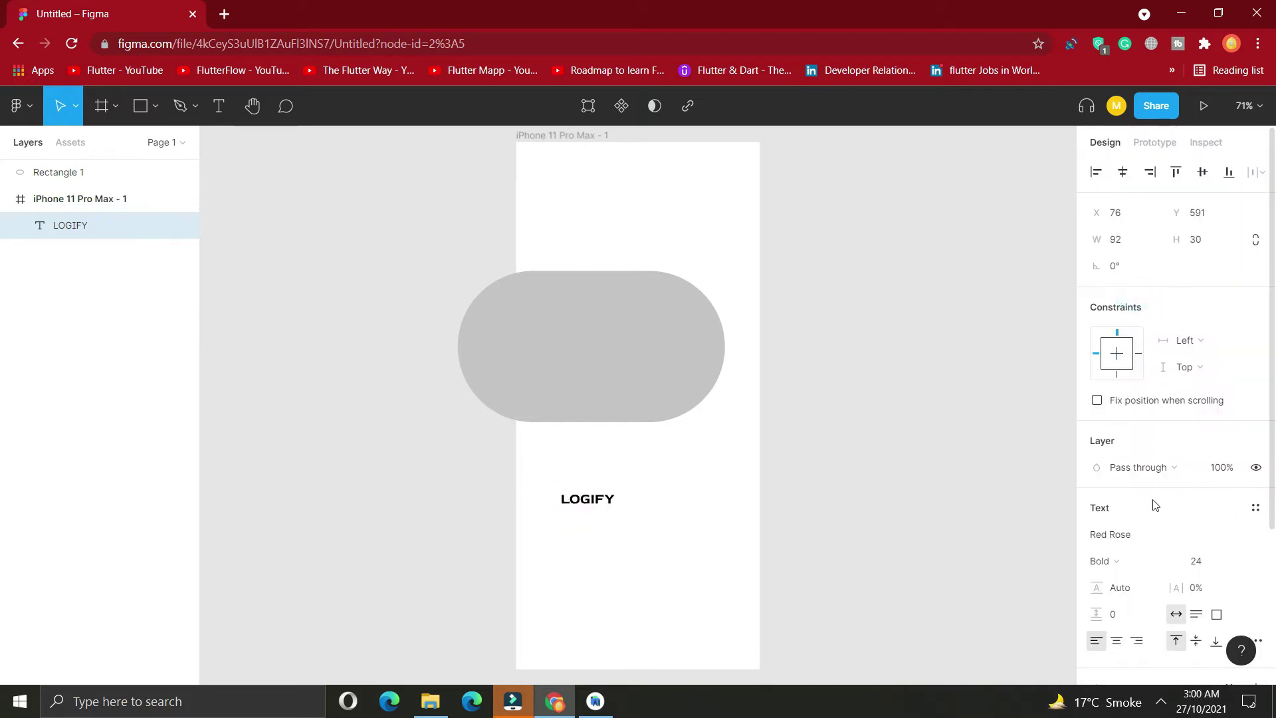
Set the LOGIFY text's fill colour to the red E33939.
{"action": "left_click", "coordinate": [1199, 561]}
{"action": "scroll", "coordinate": [1203, 492], "scroll_direction": "down", "scroll_amount": 2}
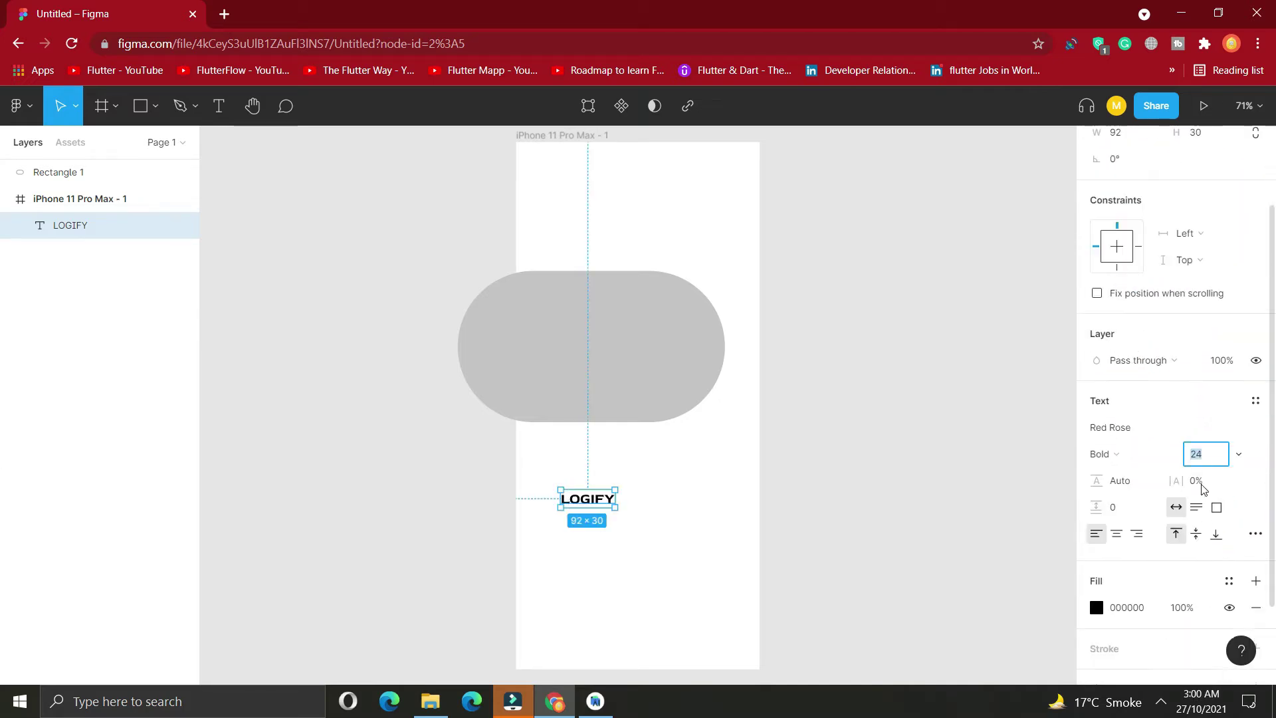
{"action": "scroll", "coordinate": [1203, 489], "scroll_direction": "down", "scroll_amount": 1}
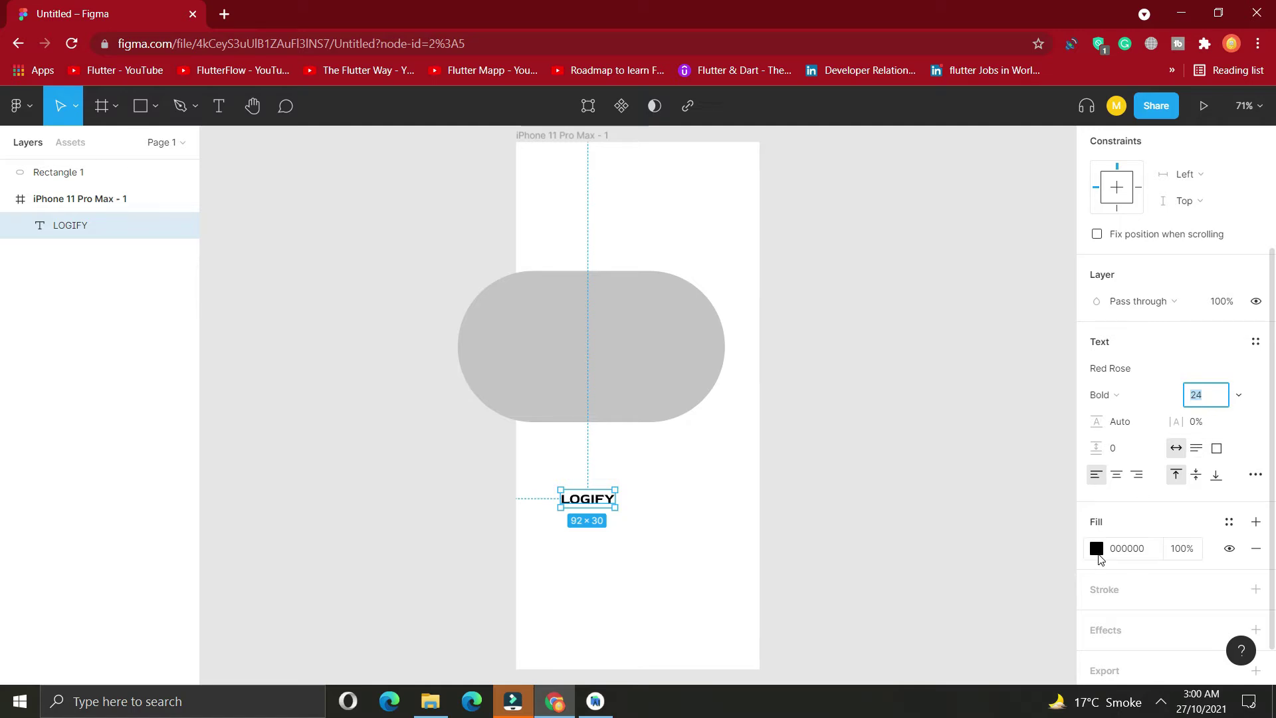
{"action": "left_click", "coordinate": [1097, 548]}
{"action": "type", "text": "E33939"}
{"action": "key", "text": "Return"}
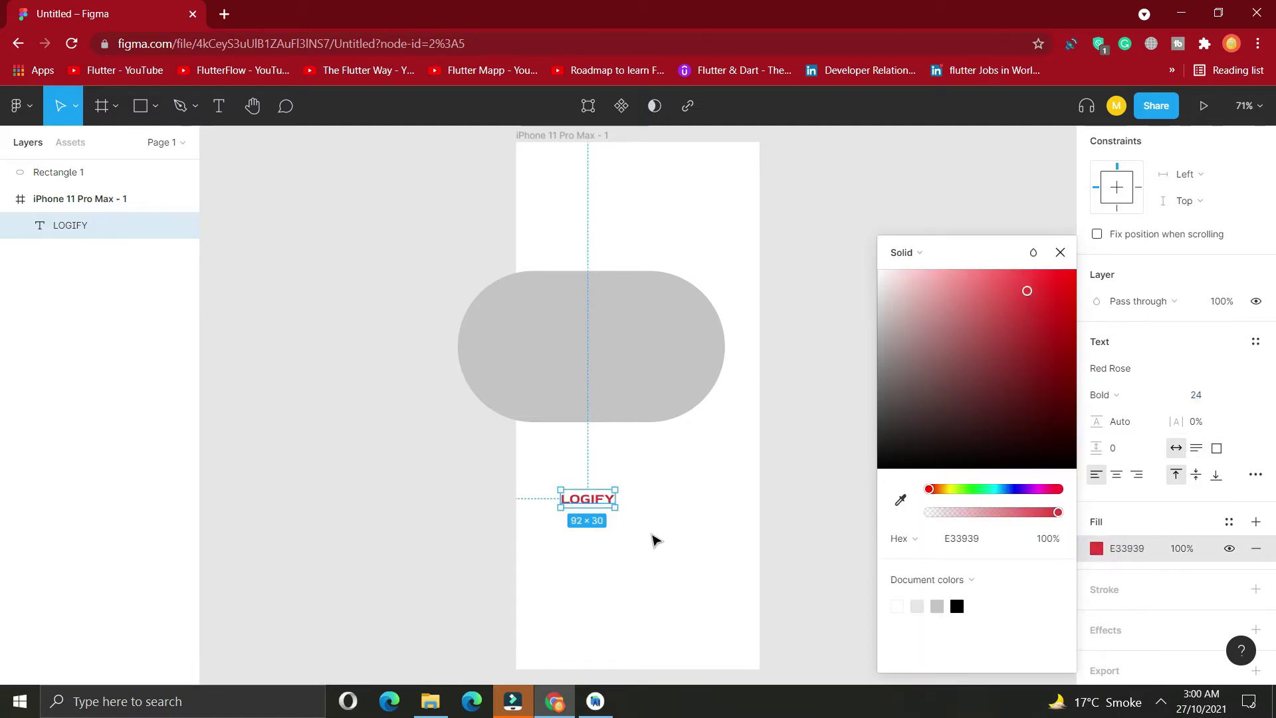
{"action": "left_click", "coordinate": [654, 539]}
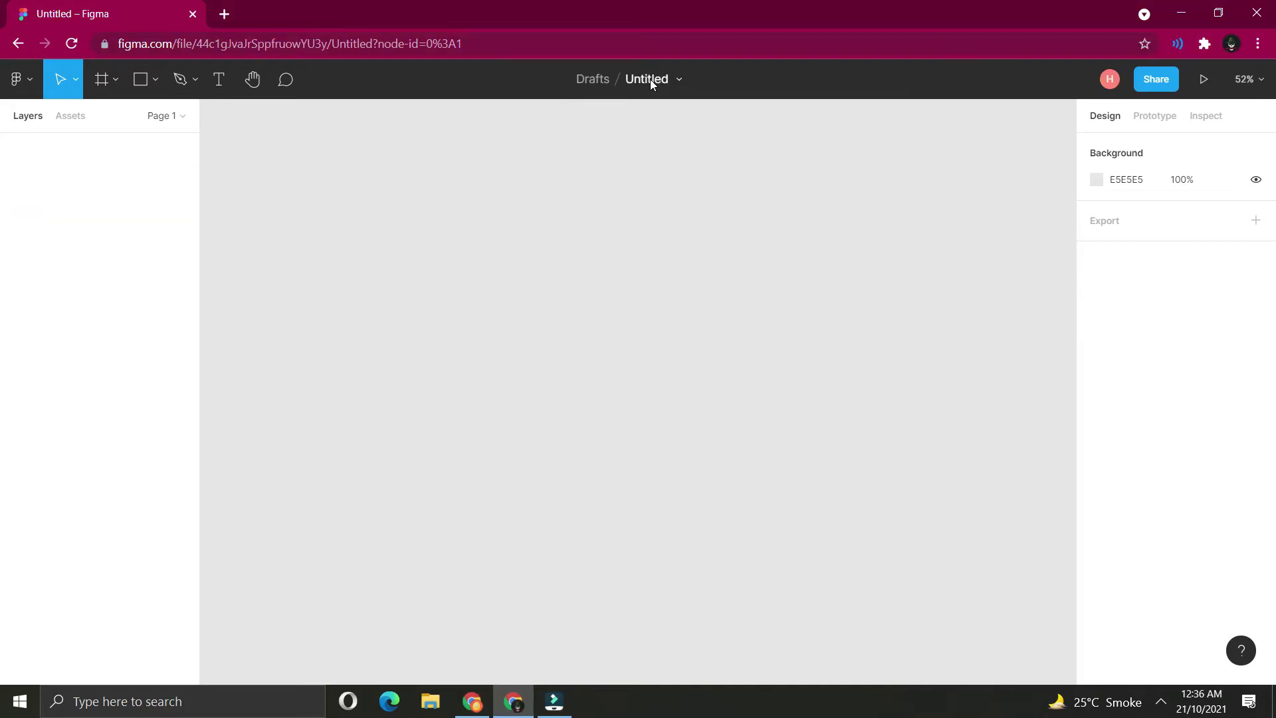
Rename the untitled draft file as "Authentication screens".
{"action": "left_click", "coordinate": [651, 79]}
{"action": "type", "text": "Authenc"}
{"action": "type", "text": "i"}
{"action": "key", "text": "BackSpace"}
{"action": "key", "text": "BackSpace"}
{"action": "type", "text": "tication screens"}
{"action": "key", "text": "Return"}
Add an iPhone 11 Pro Max frame to the Authentication screens file.
{"action": "left_click", "coordinate": [97, 85]}
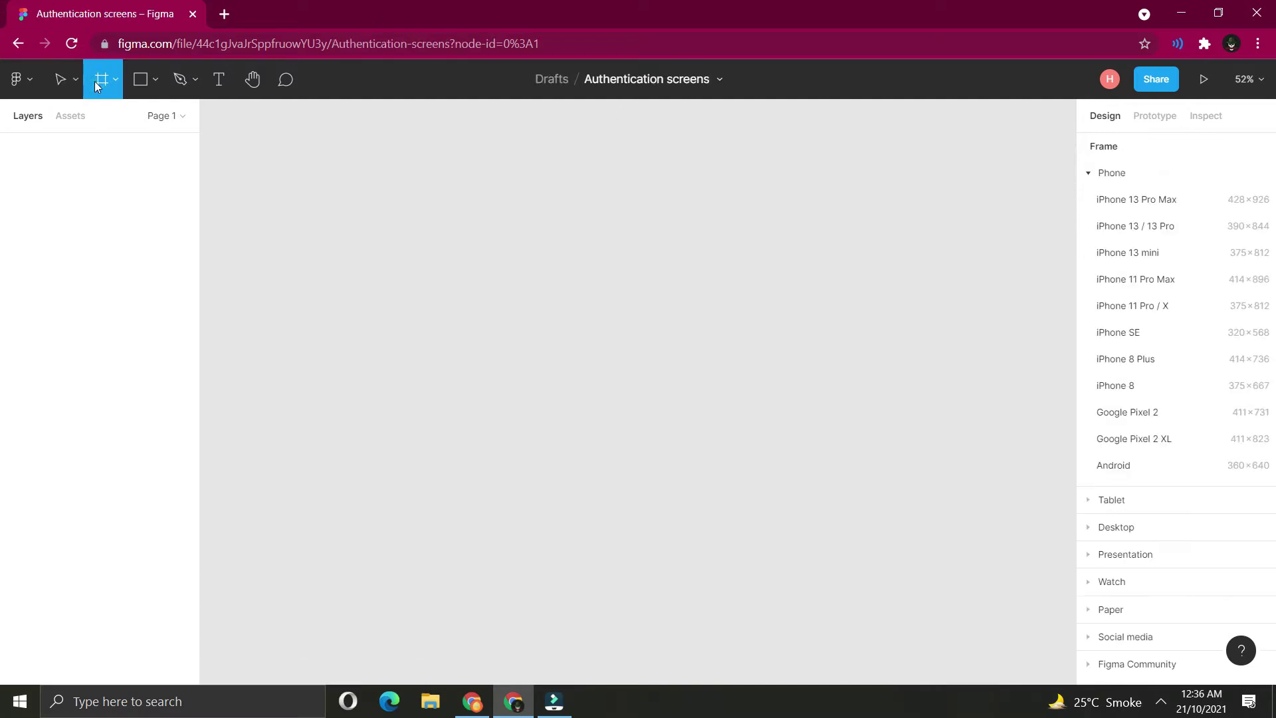
{"action": "left_click", "coordinate": [1158, 286]}
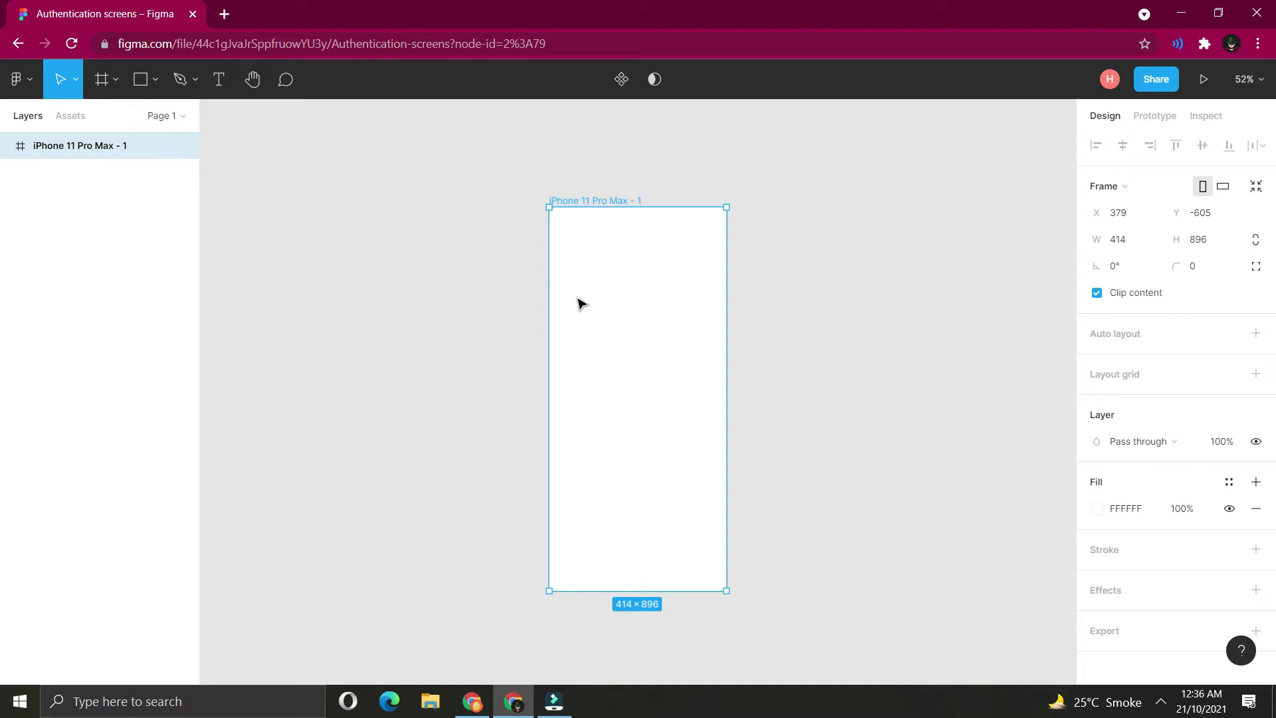
Draw a wide rectangle above the frame and paste four copies, making a row of dark teal, yellow, orange, blue and red swatches.
{"action": "left_click", "coordinate": [140, 79]}
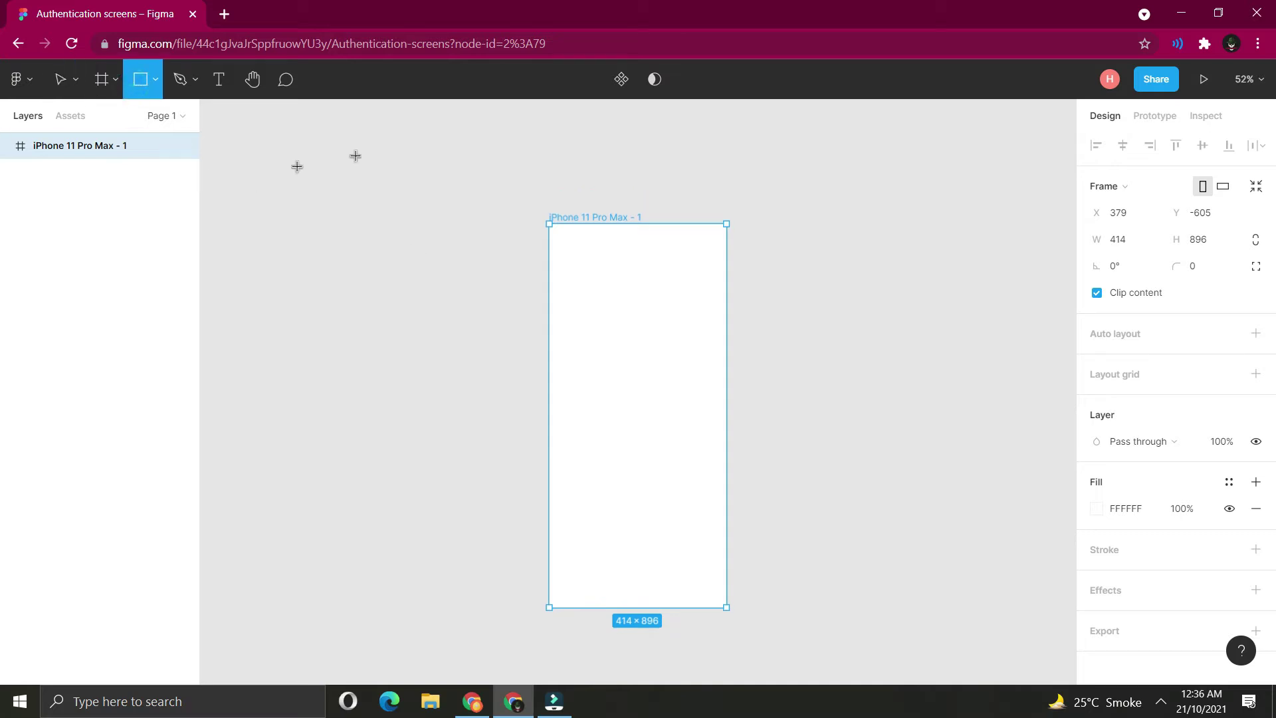
{"action": "mouse_move", "coordinate": [437, 161]}
{"action": "left_mouse_down"}
{"action": "mouse_move", "coordinate": [507, 197]}
{"action": "mouse_move", "coordinate": [581, 173]}
{"action": "left_mouse_up"}
{"action": "key", "text": "ctrl+c"}
{"action": "key", "text": "ctrl+v"}
{"action": "key", "text": "ctrl+v"}
{"action": "key", "text": "ctrl+v"}
{"action": "key", "text": "ctrl+v"}
{"action": "key", "text": "ctrl+a"}
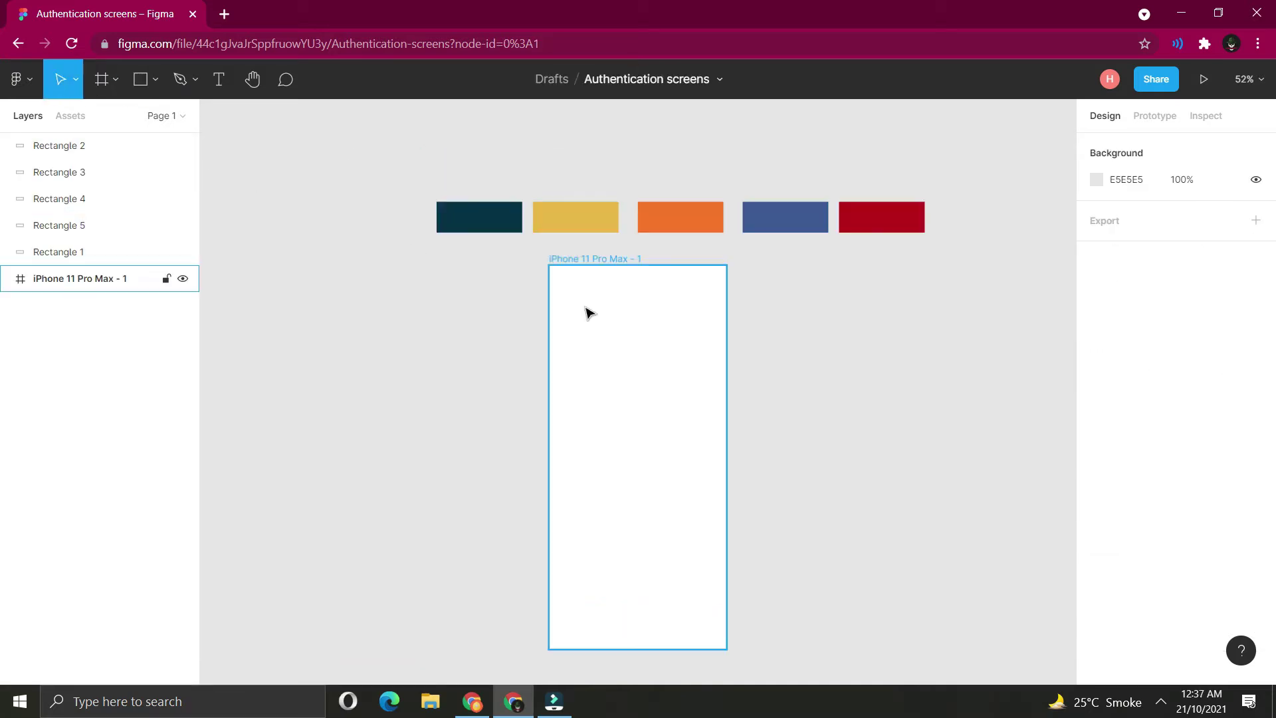
Rename the iPhone 11 Pro Max frame as "Get Started".
{"action": "double_click", "coordinate": [96, 281]}
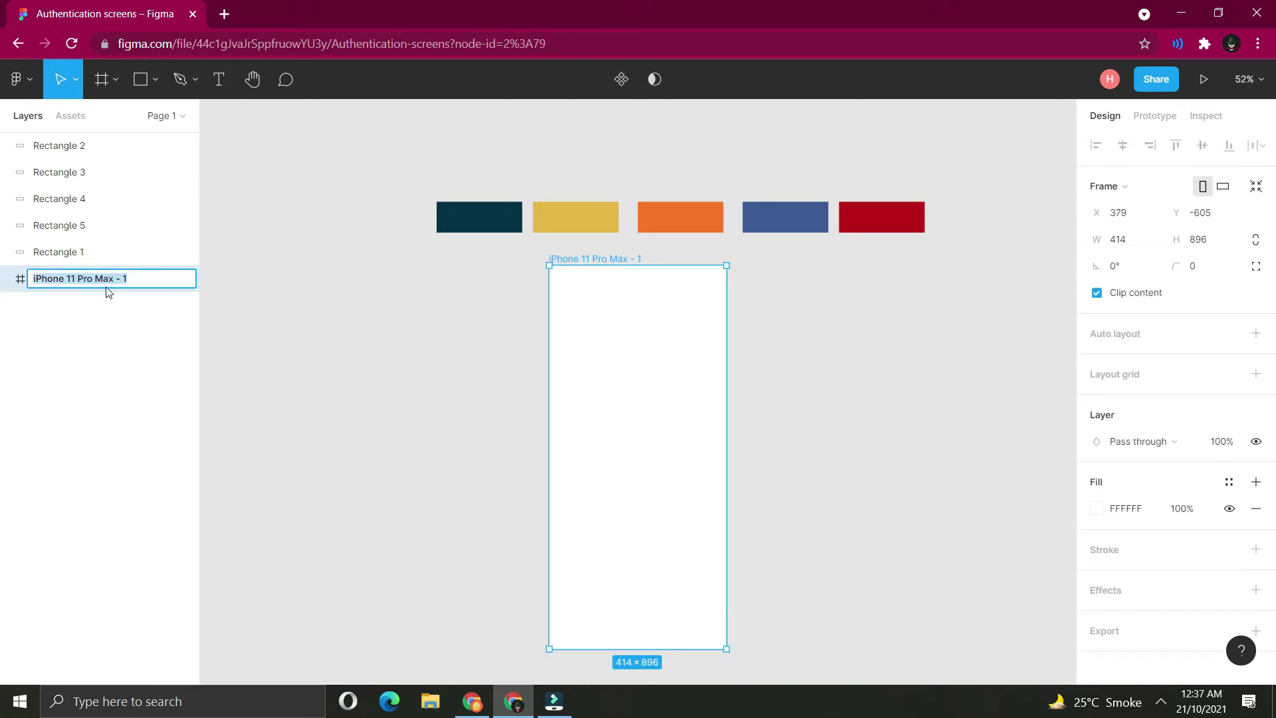
{"action": "type", "text": "Get Started"}
{"action": "left_click", "coordinate": [364, 344]}
Fill the Get Started frame with the dark teal colour sampled from the first swatch.
{"action": "scroll", "coordinate": [578, 344], "scroll_direction": "down", "scroll_amount": 1}
{"action": "left_click", "coordinate": [578, 339]}
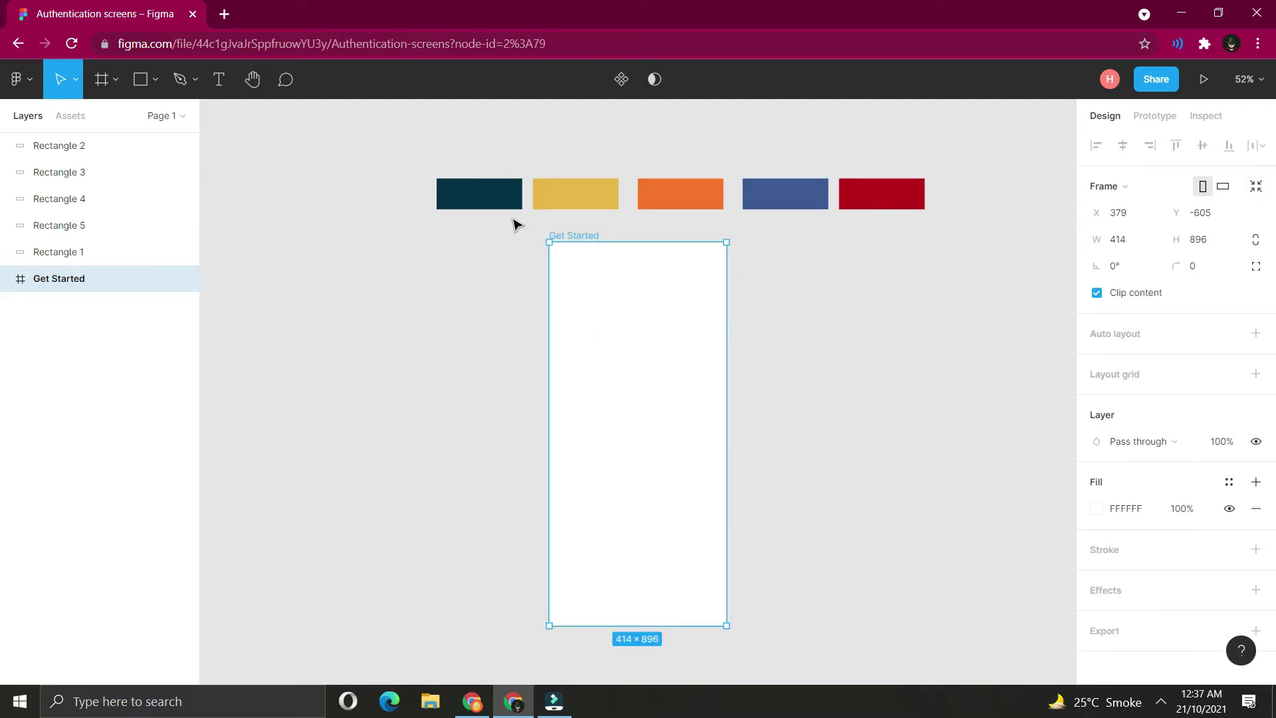
{"action": "key", "text": "i"}
{"action": "left_click", "coordinate": [492, 200]}
{"action": "key", "text": "Escape"}
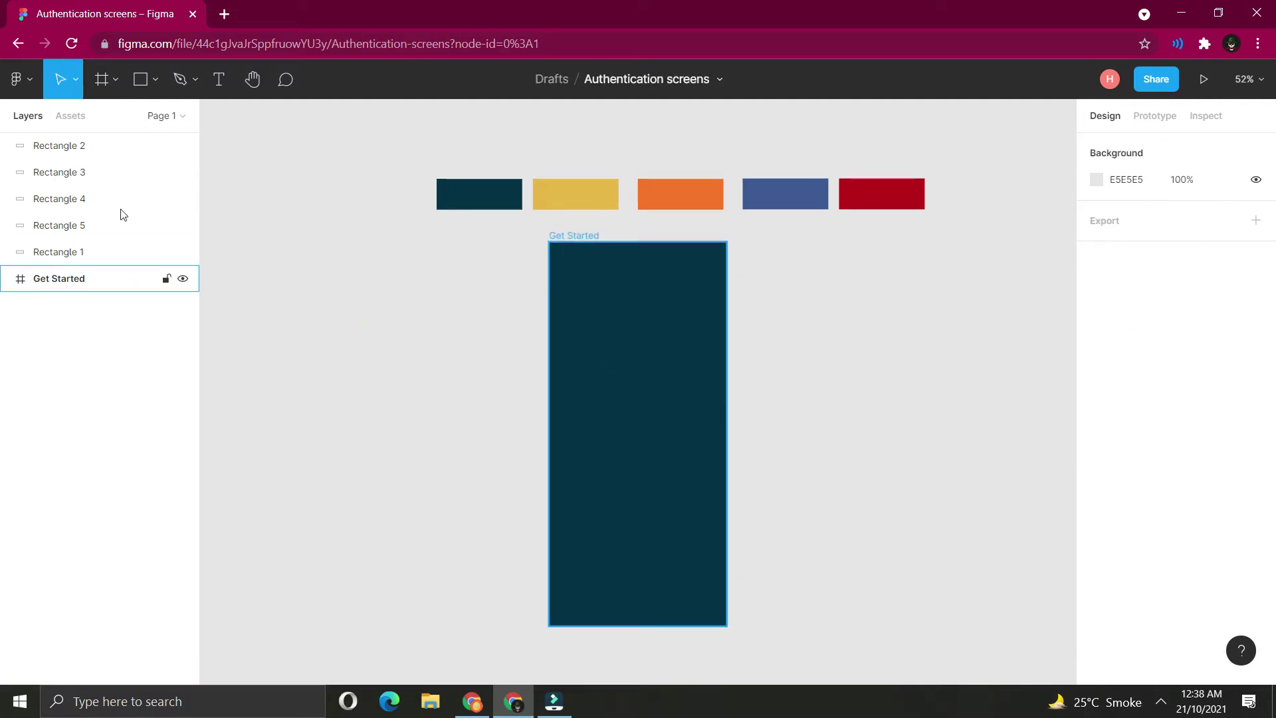
Add the two-line heading "Figma mobile apps" / "designs with Logify" in the middle of the Get Started frame.
{"action": "left_click", "coordinate": [218, 79]}
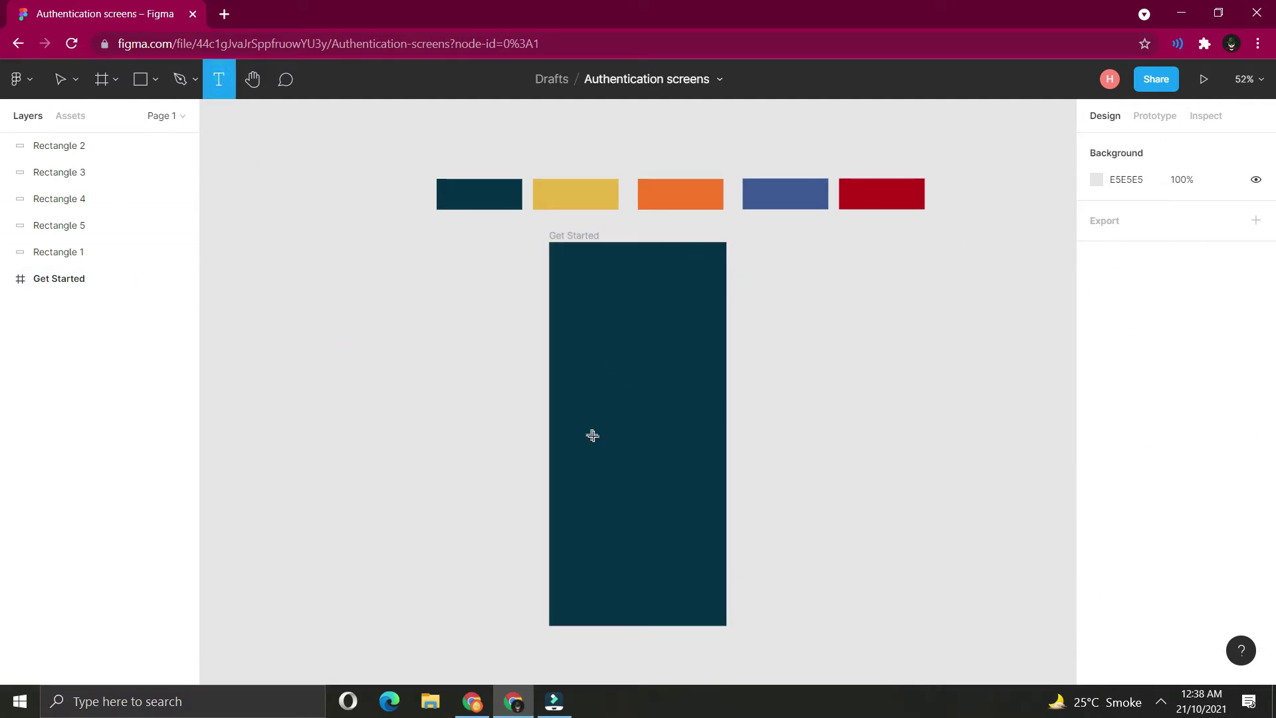
{"action": "left_click", "coordinate": [574, 406]}
{"action": "type", "text": "Figma mobi"}
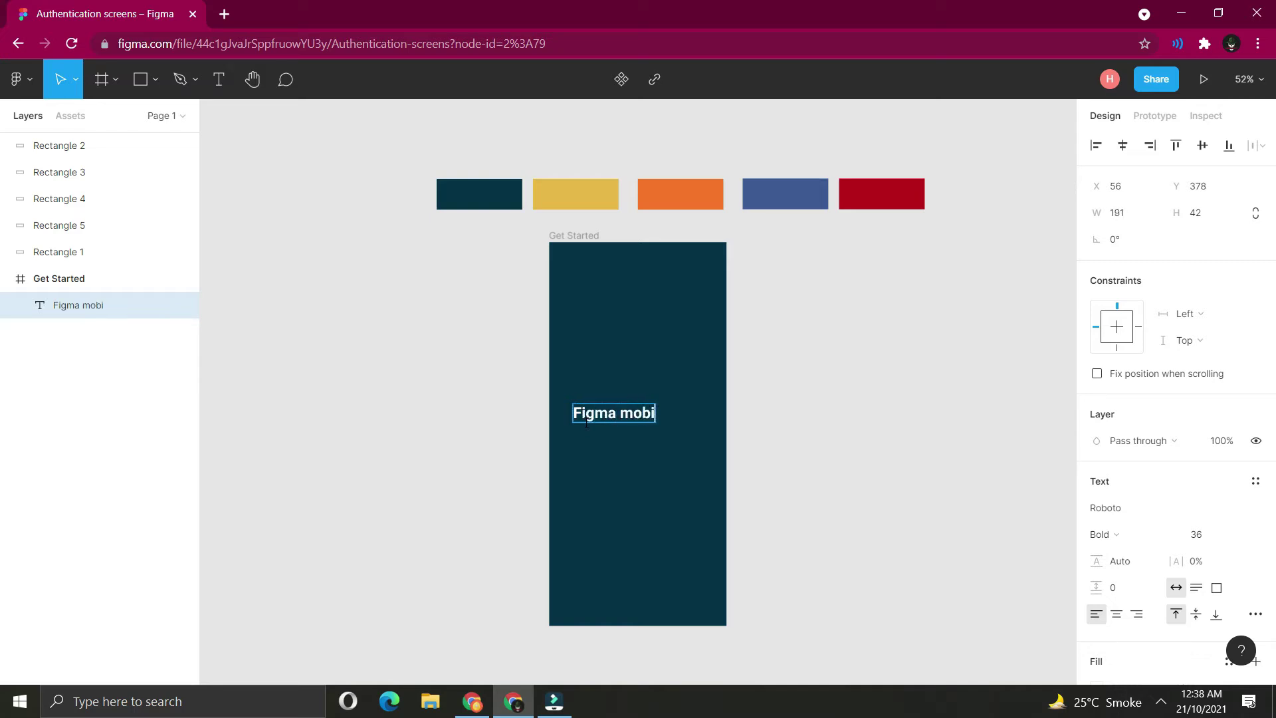
{"action": "type", "text": "le apps"}
{"action": "key", "text": "Return"}
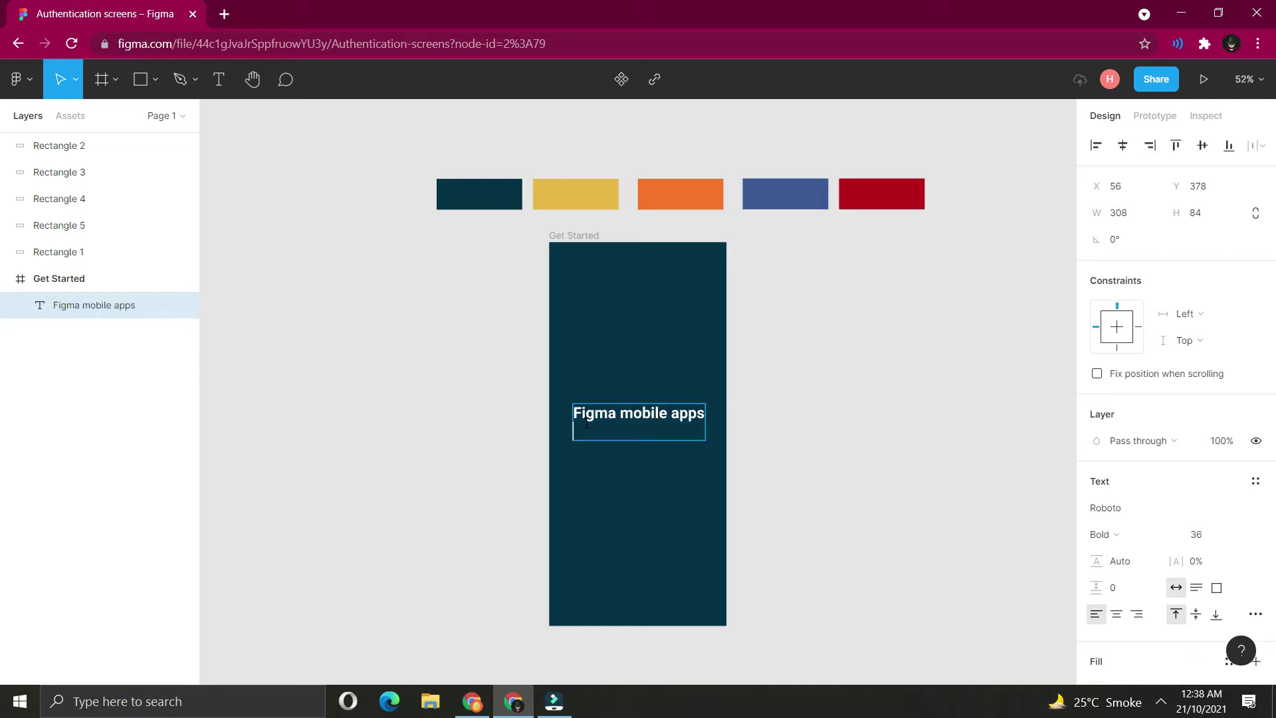
{"action": "type", "text": "designs with Logify"}
Recolour the heading words "Figma mobile apps designs with" with the yellow E6B841 sampled from the second swatch.
{"action": "scroll", "coordinate": [1100, 521], "scroll_direction": "down", "scroll_amount": 3}
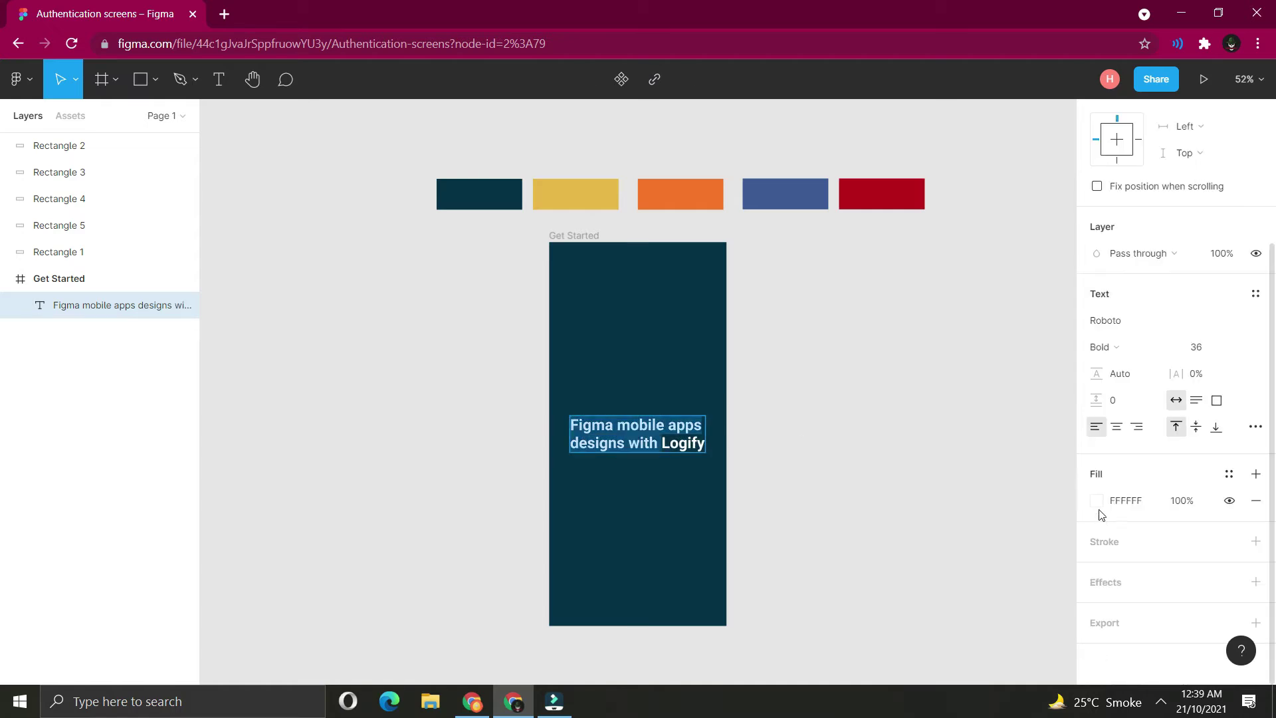
{"action": "left_click", "coordinate": [1096, 500]}
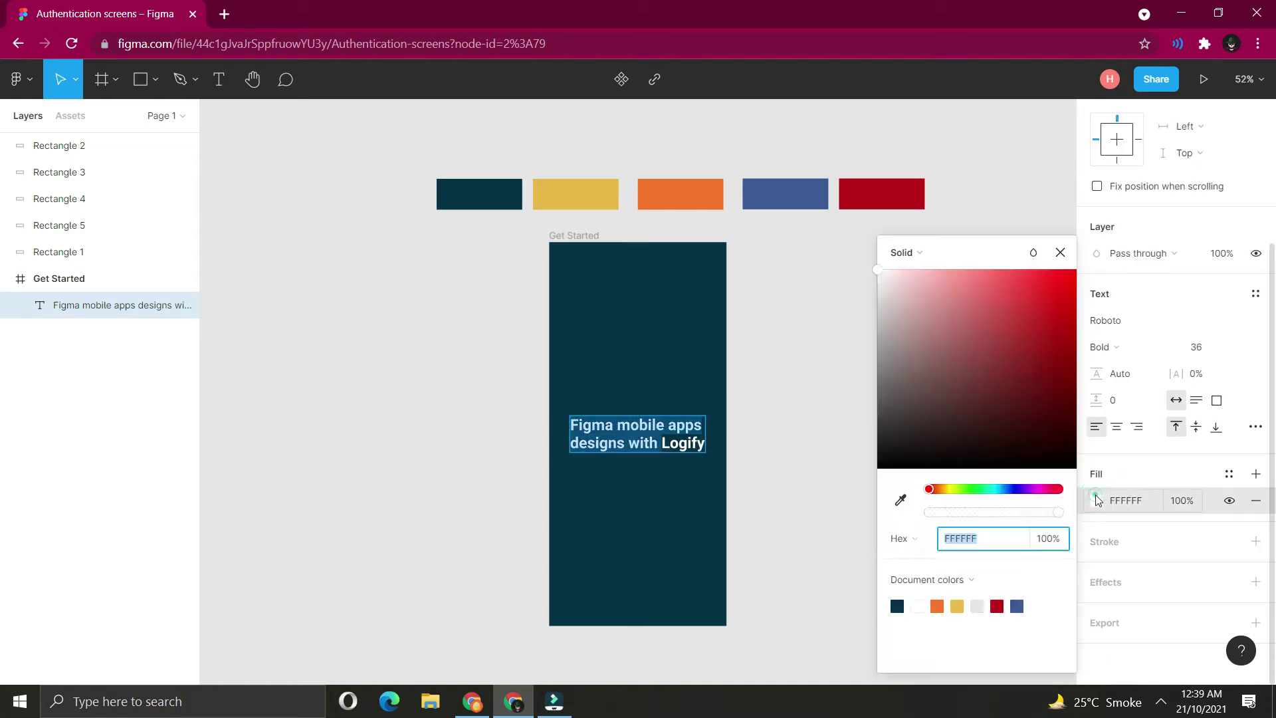
{"action": "left_click", "coordinate": [901, 500]}
{"action": "left_click", "coordinate": [586, 196]}
{"action": "left_click", "coordinate": [801, 377]}
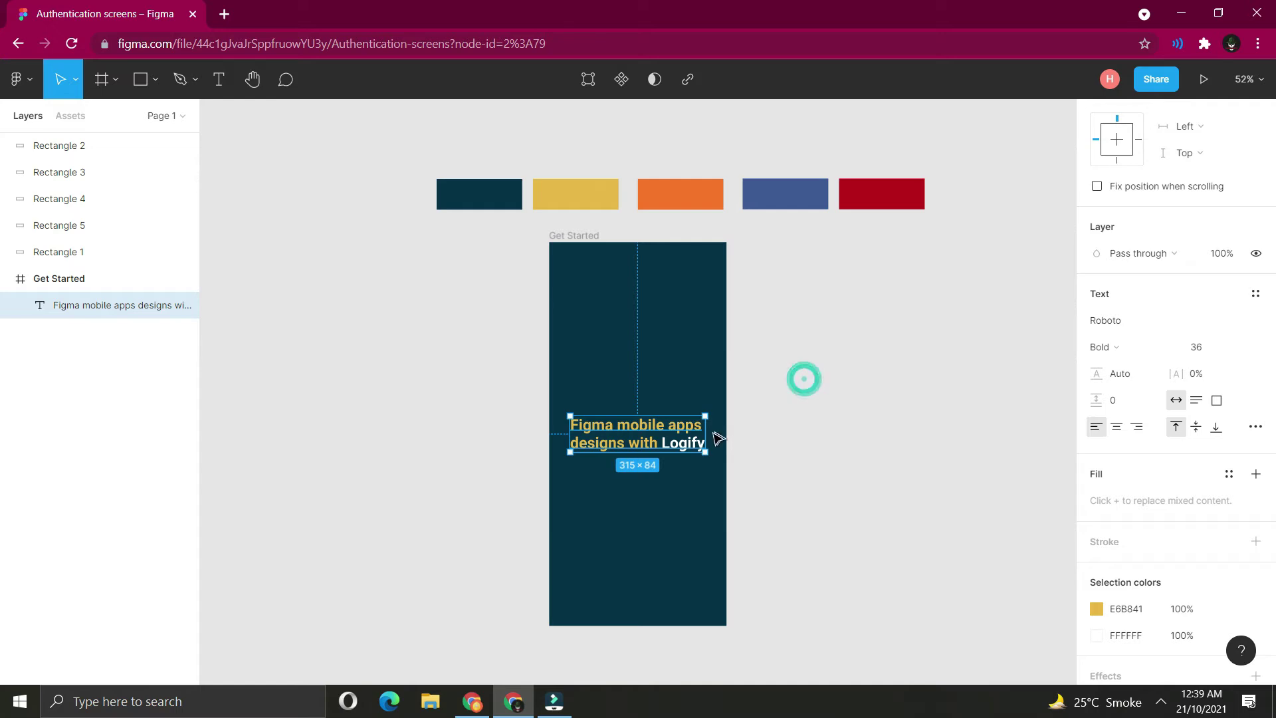
Recolour only the word "Logify" in the heading with the orange of the third swatch.
{"action": "left_click_drag", "start_coordinate": [663, 447], "coordinate": [664, 448]}
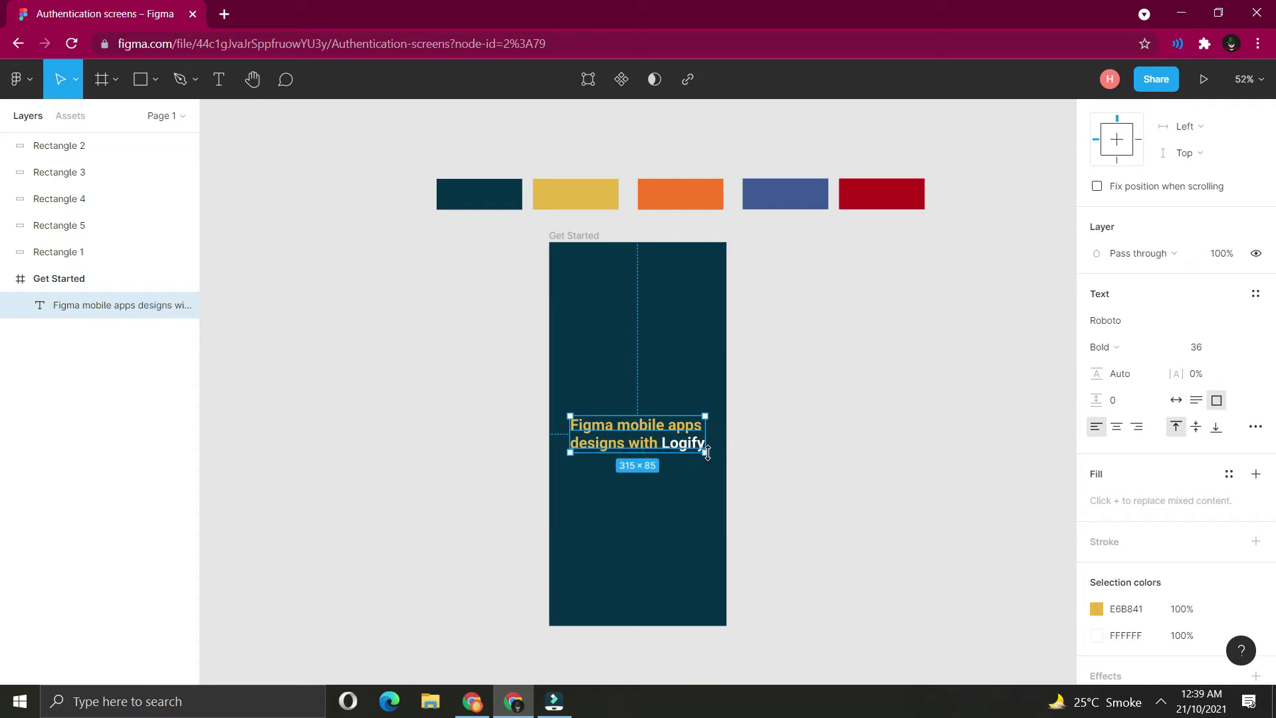
{"action": "double_click", "coordinate": [674, 450]}
{"action": "left_click", "coordinate": [1097, 501]}
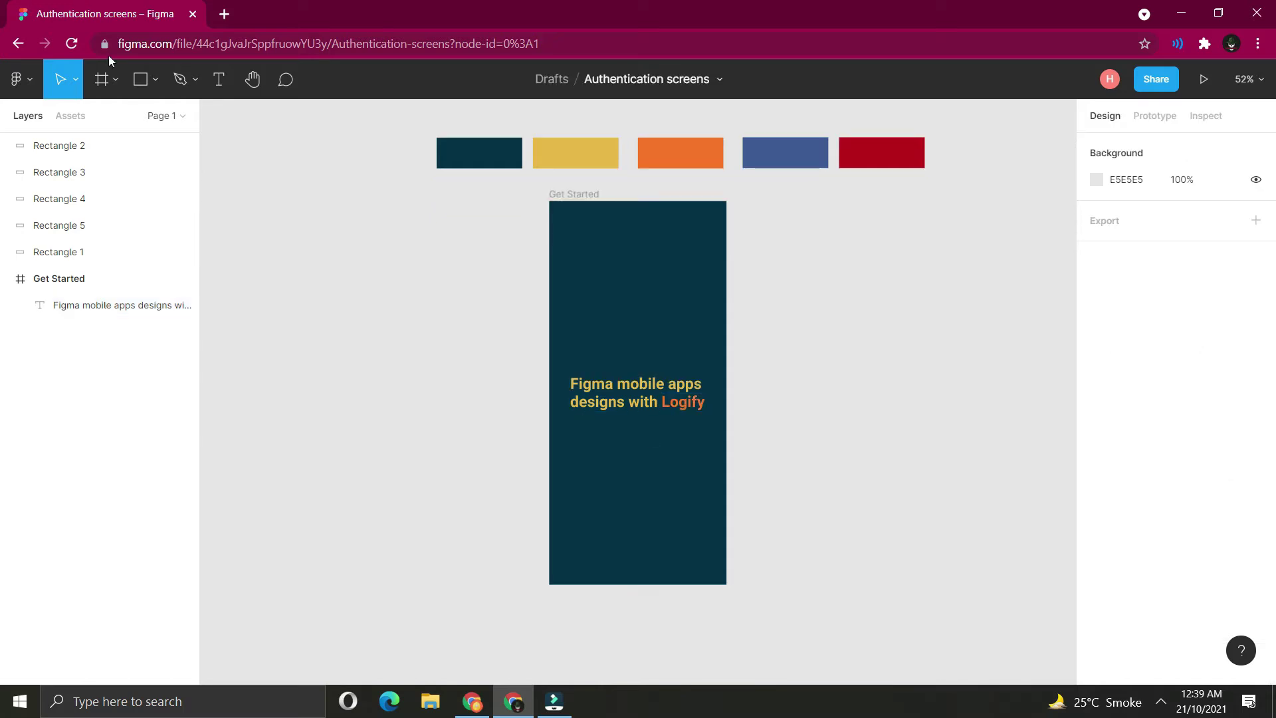
Draw a rectangle beside the frame, round its corners to 85, and resize it to about 352 × 76 as a pill-shaped button.
{"action": "left_click", "coordinate": [155, 79]}
{"action": "left_click", "coordinate": [137, 117]}
{"action": "left_click_drag", "start_coordinate": [774, 321], "coordinate": [971, 444]}
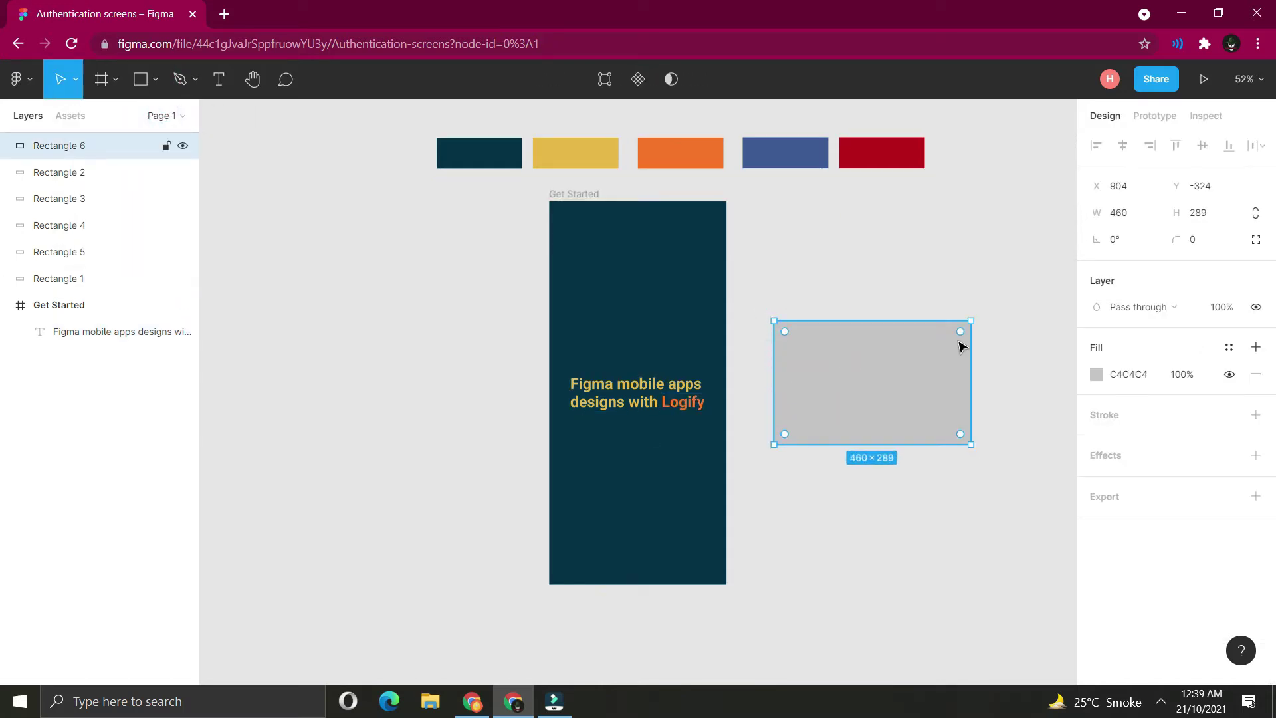
{"action": "left_click_drag", "start_coordinate": [960, 341], "coordinate": [947, 367]}
{"action": "left_click_drag", "start_coordinate": [866, 441], "coordinate": [861, 354]}
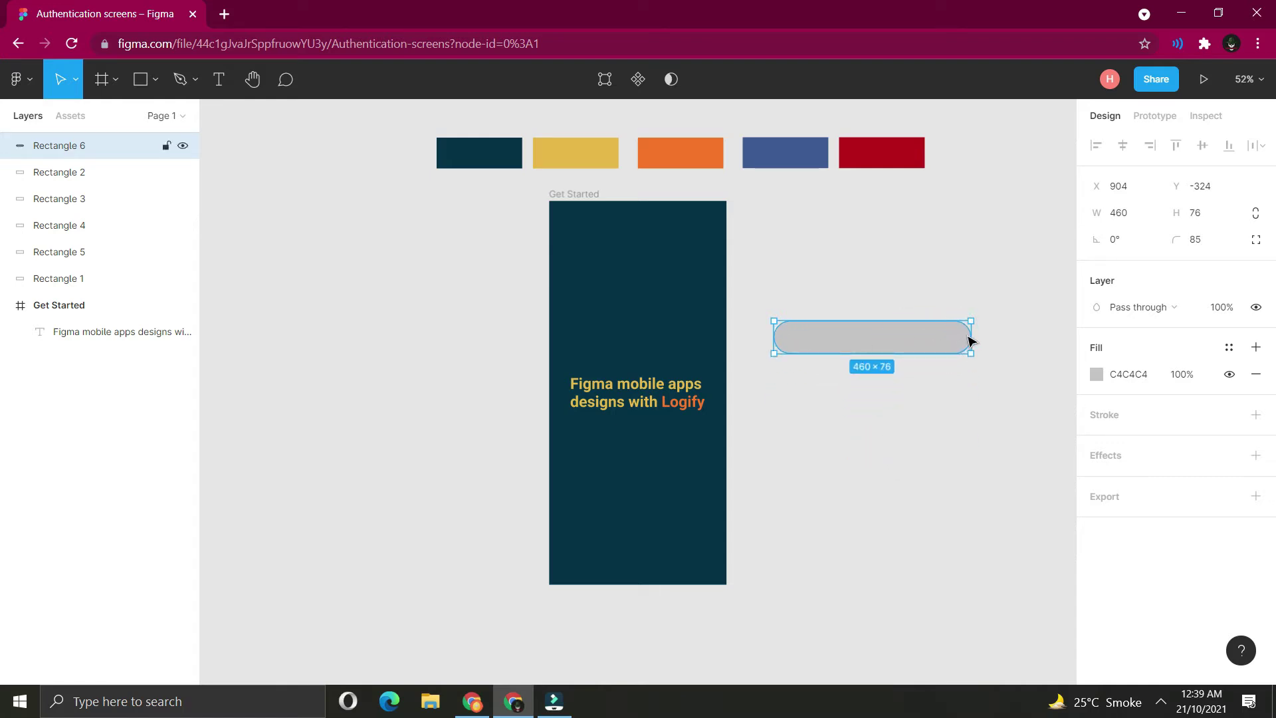
{"action": "left_click_drag", "start_coordinate": [968, 339], "coordinate": [929, 342]}
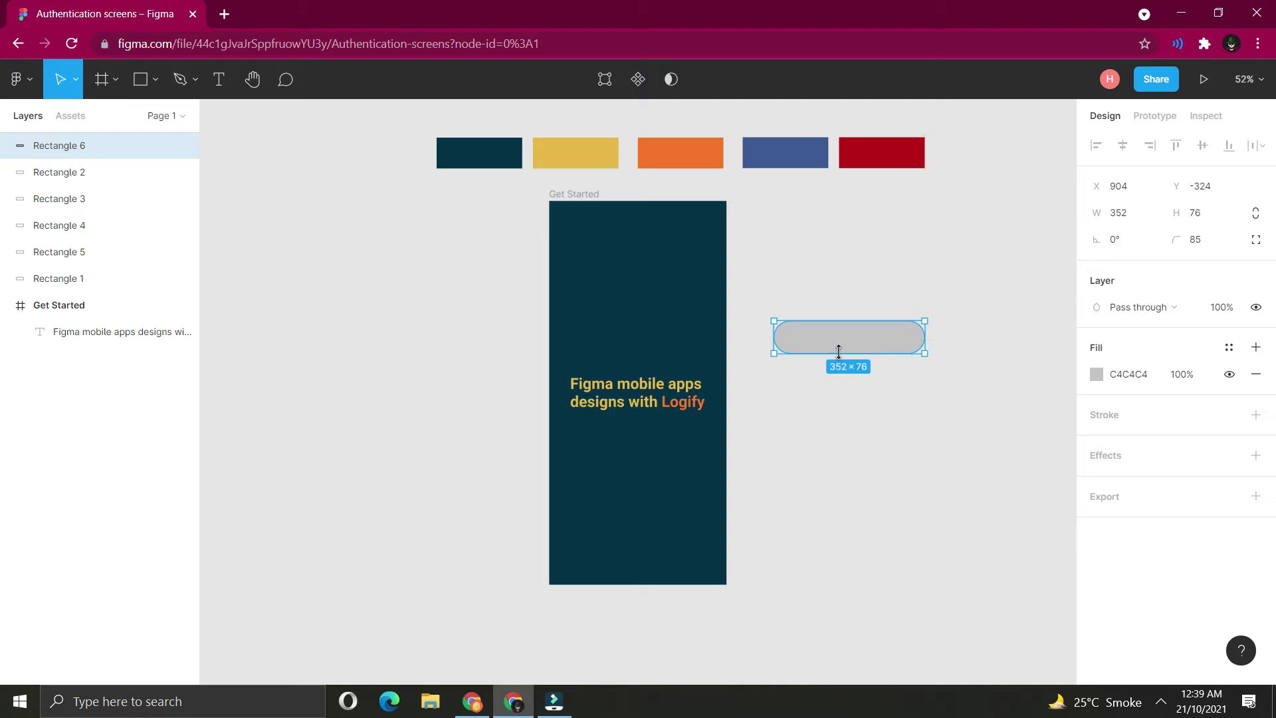
Reduce the pill's height to about 66 and centre it horizontally near the bottom of the Get Started frame.
{"action": "left_click_drag", "start_coordinate": [841, 351], "coordinate": [630, 530]}
{"action": "left_click", "coordinate": [856, 444]}
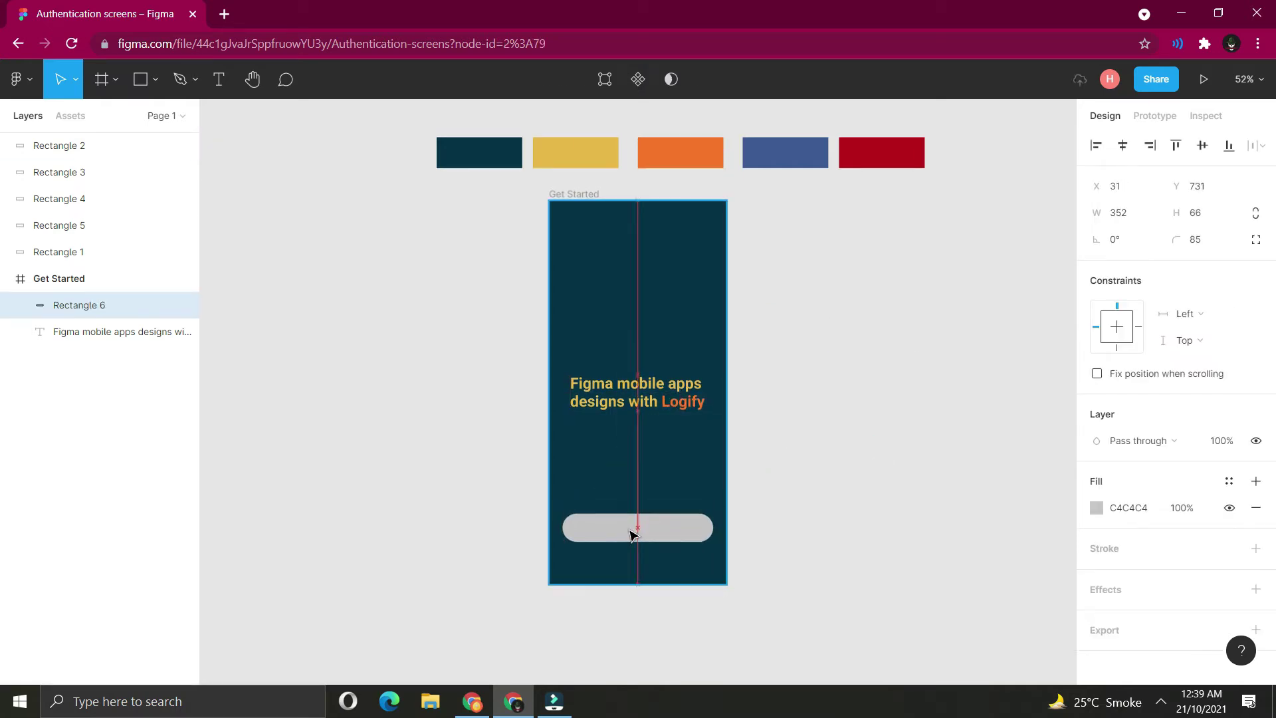
{"action": "left_click", "coordinate": [773, 505]}
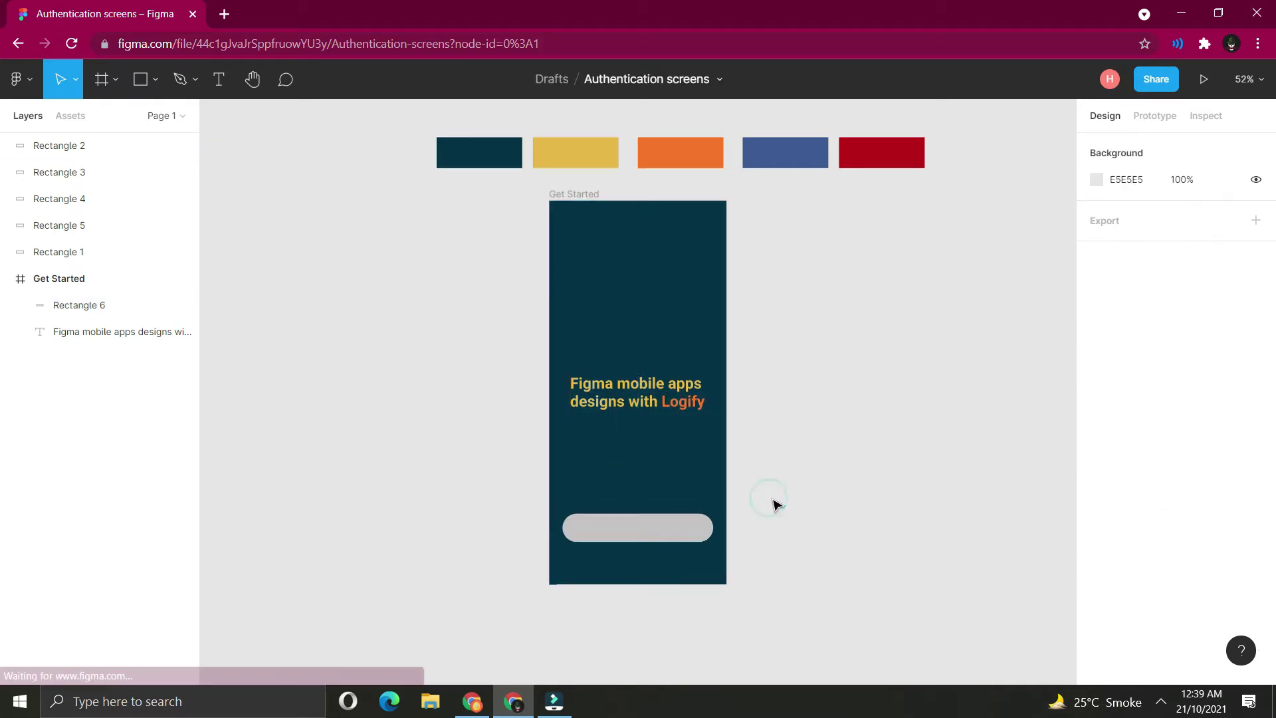
Change the pill's fill to a linear gradient and set its first stop to the yellow E6B841 sampled from the swatch.
{"action": "left_click", "coordinate": [659, 536]}
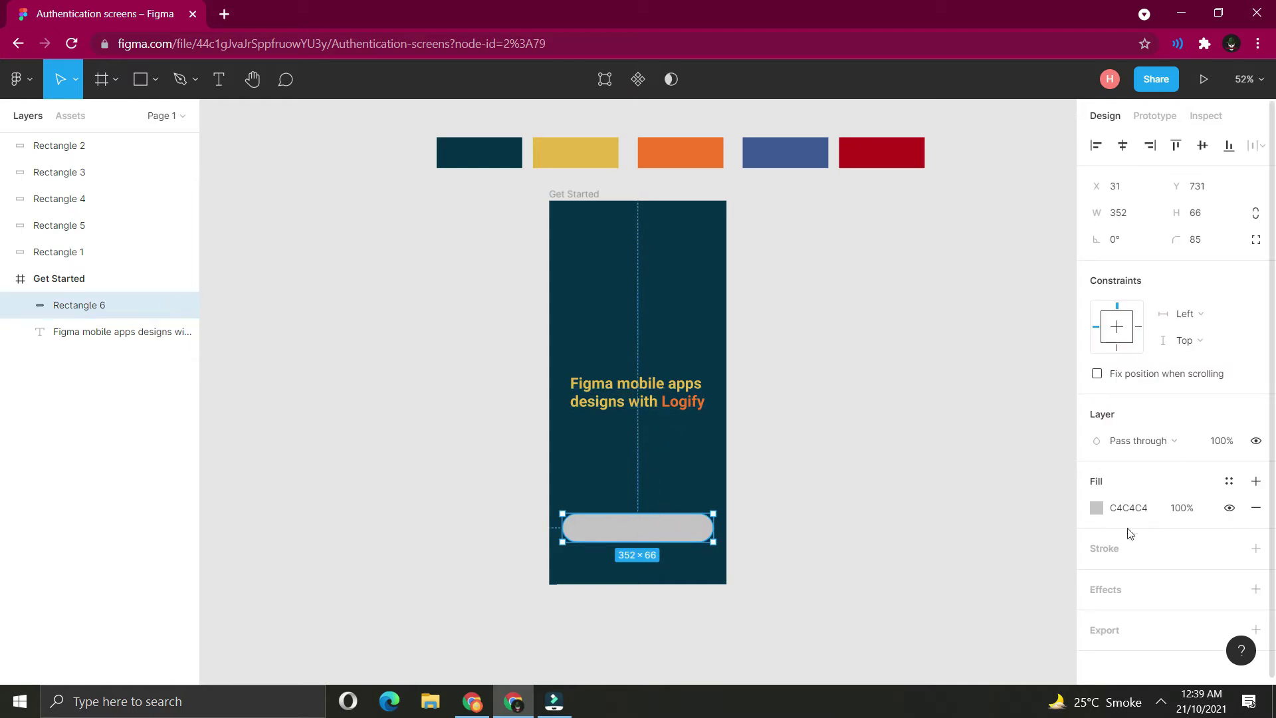
{"action": "left_click", "coordinate": [1097, 508]}
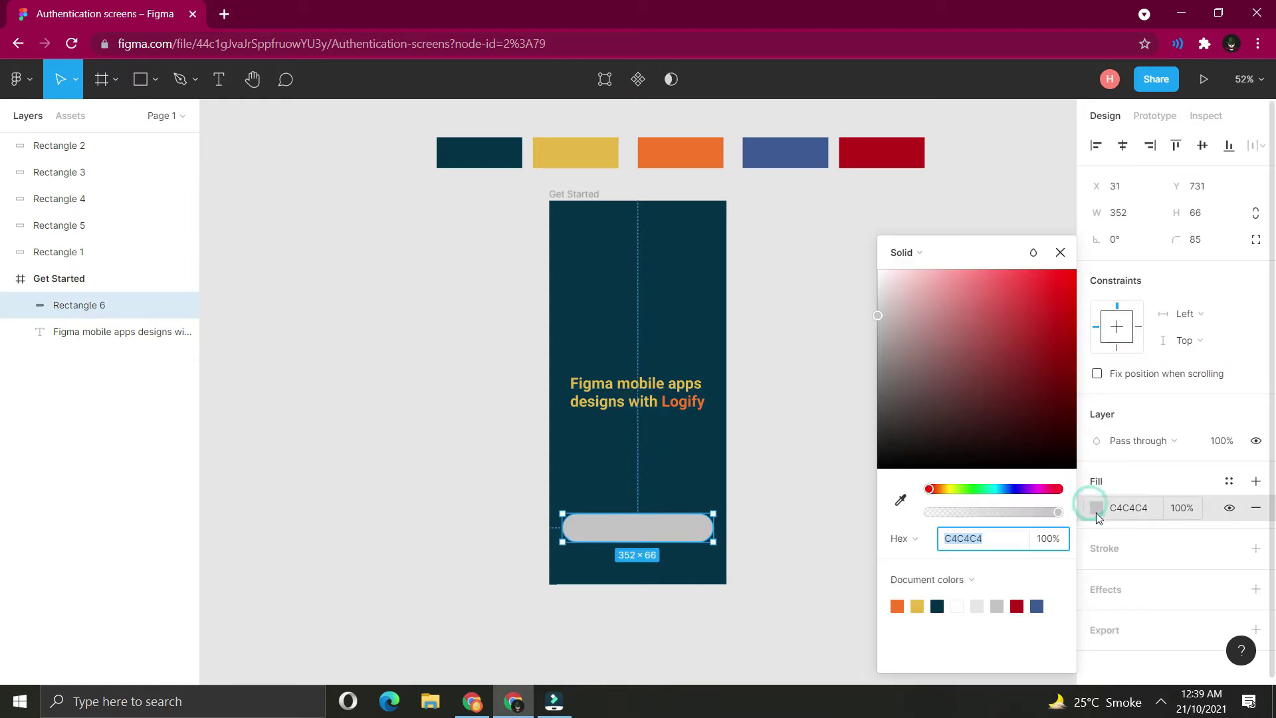
{"action": "left_click", "coordinate": [914, 248]}
{"action": "left_click", "coordinate": [918, 272]}
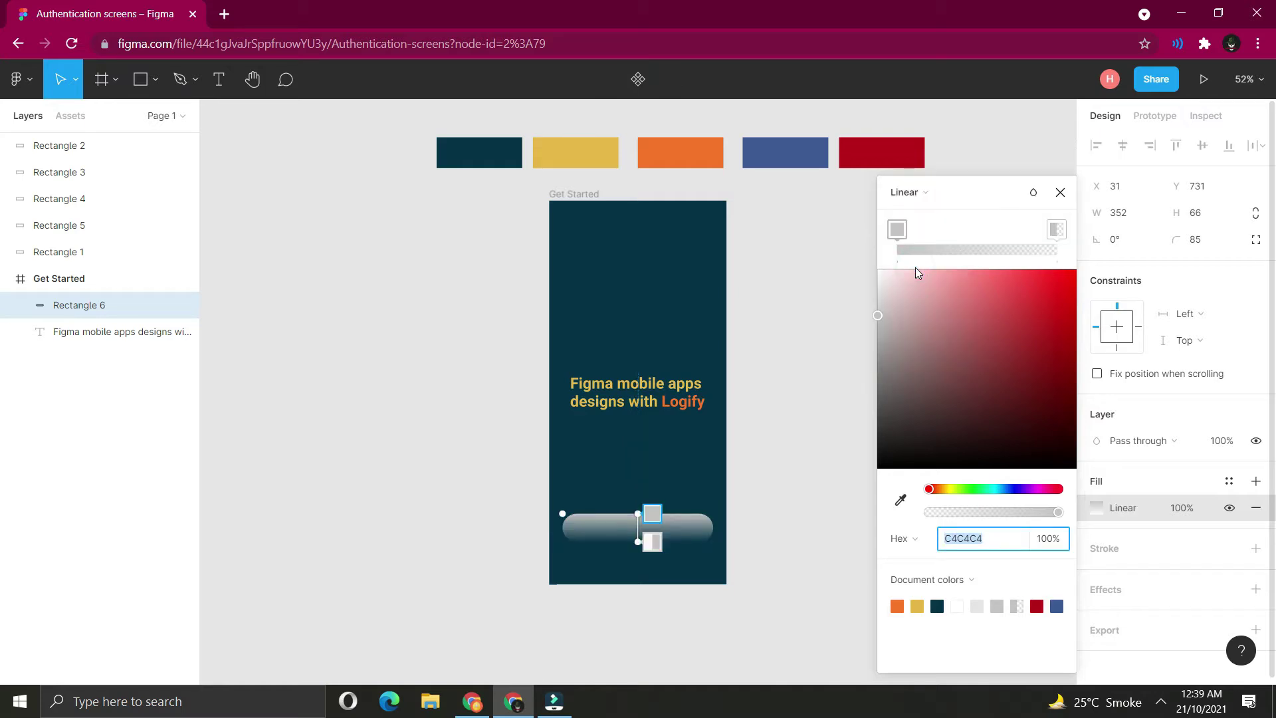
{"action": "left_click", "coordinate": [899, 228]}
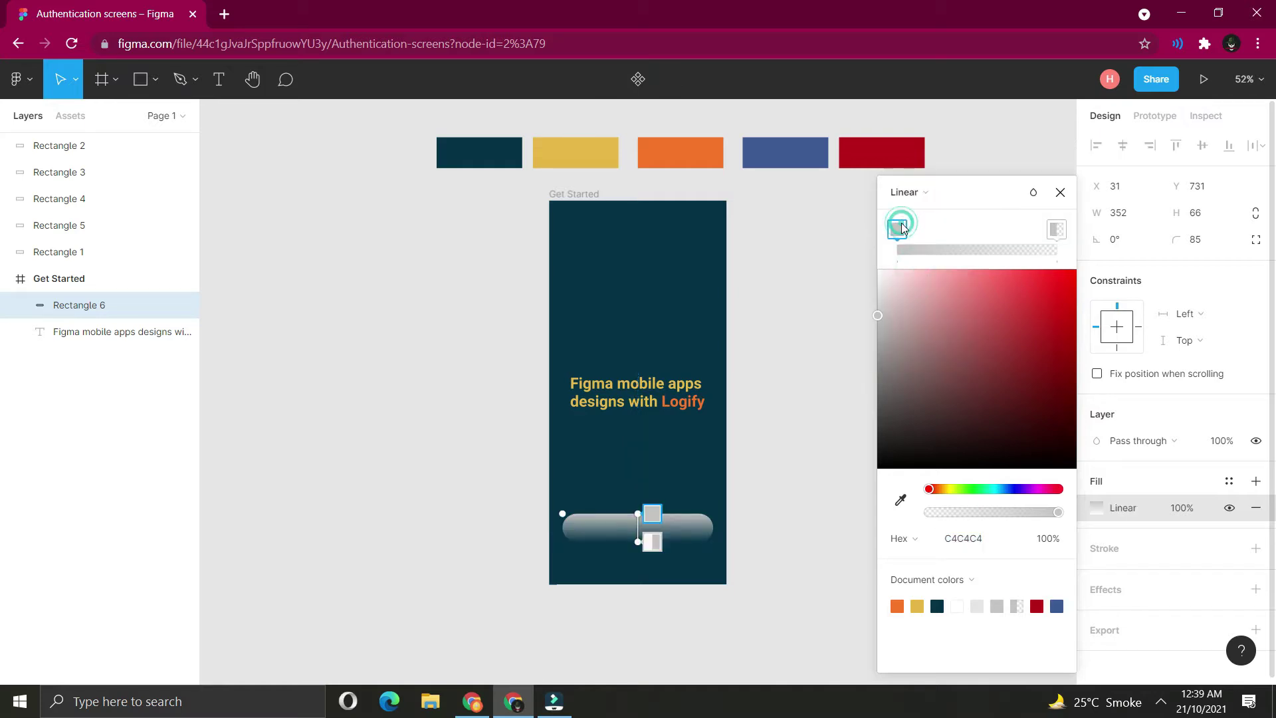
{"action": "left_click", "coordinate": [901, 500]}
{"action": "left_click", "coordinate": [588, 156]}
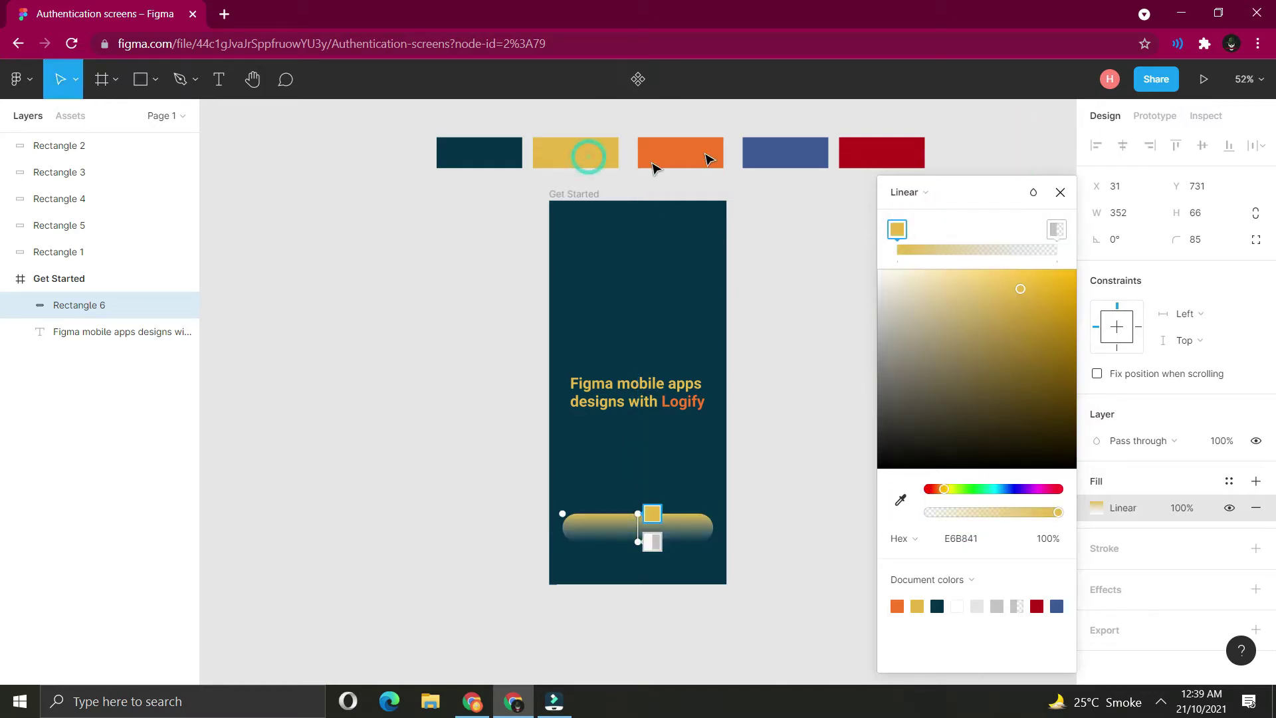
Set the gradient's second stop to the swatch orange F47523 and turn the gradient to run left to right across the pill.
{"action": "left_click", "coordinate": [1057, 229]}
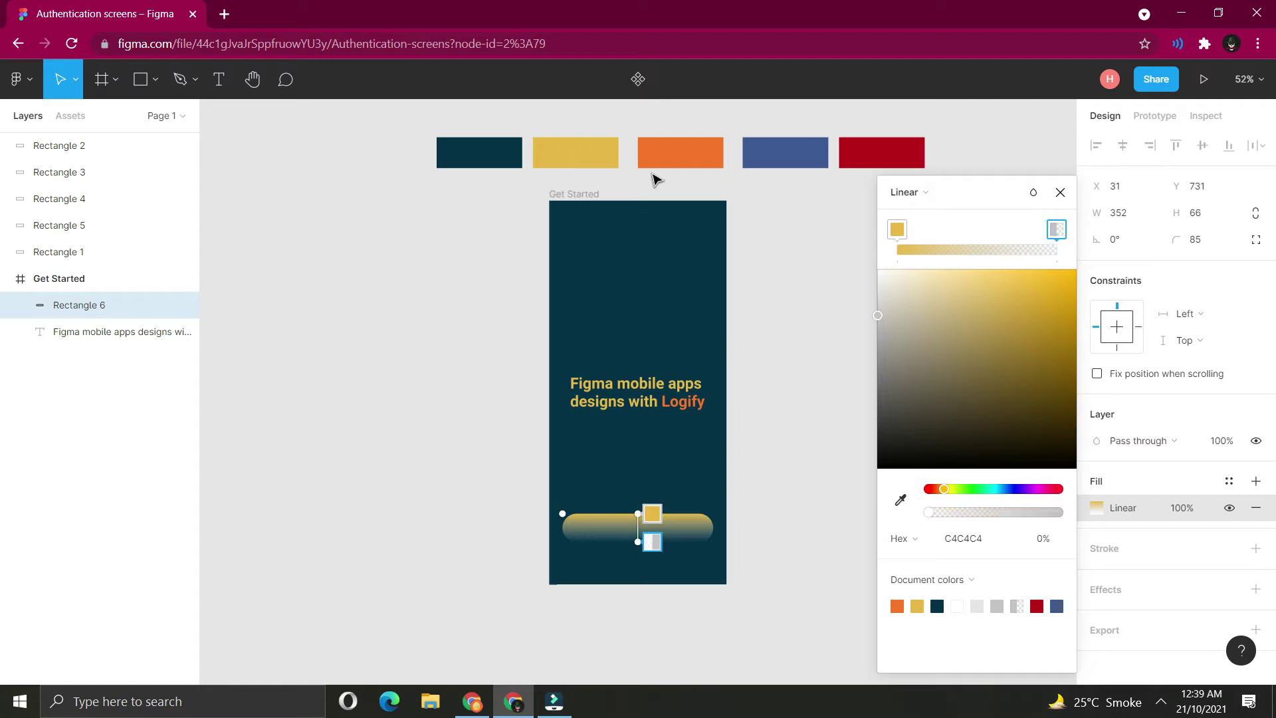
{"action": "left_click", "coordinate": [901, 500]}
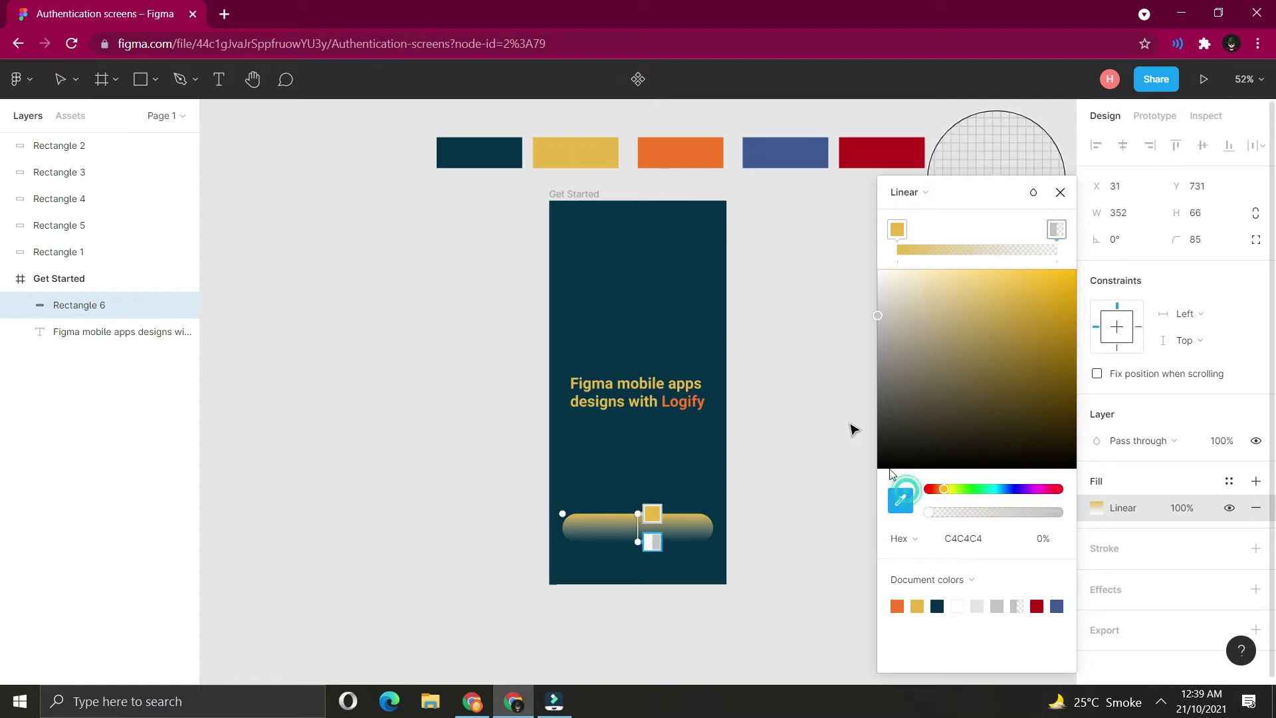
{"action": "left_click", "coordinate": [710, 162]}
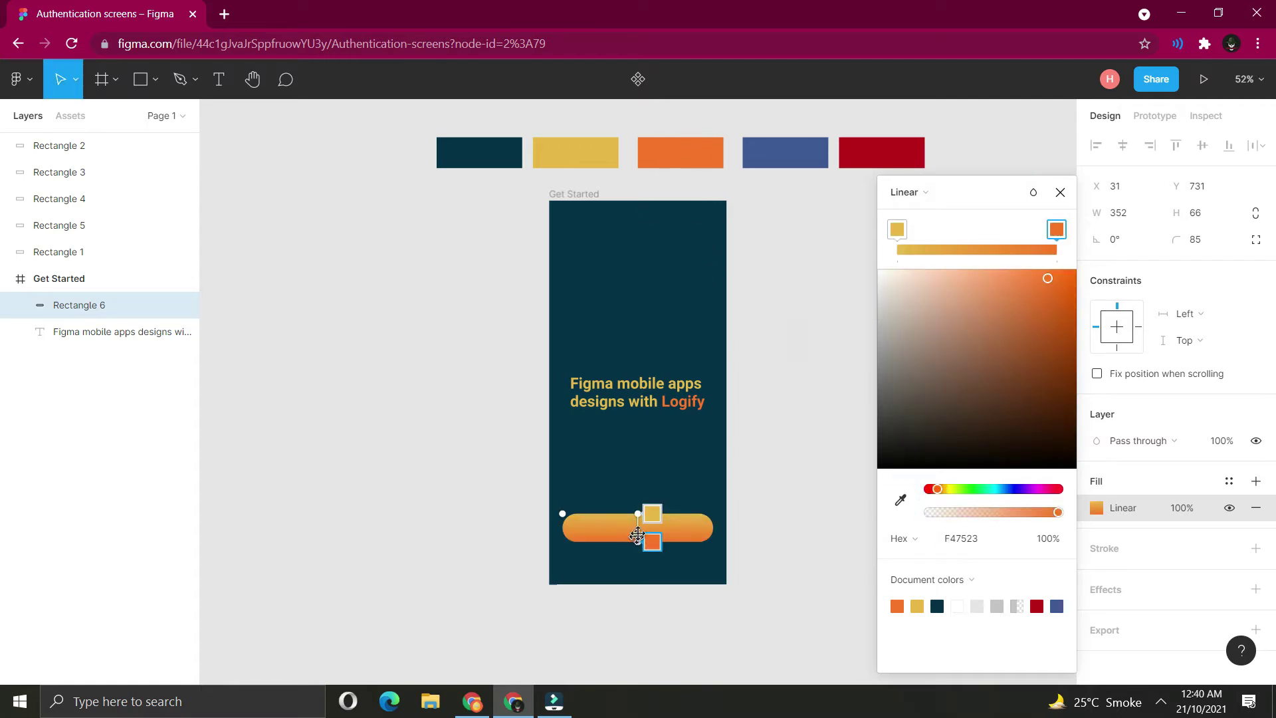
{"action": "left_click_drag", "start_coordinate": [636, 515], "coordinate": [670, 534]}
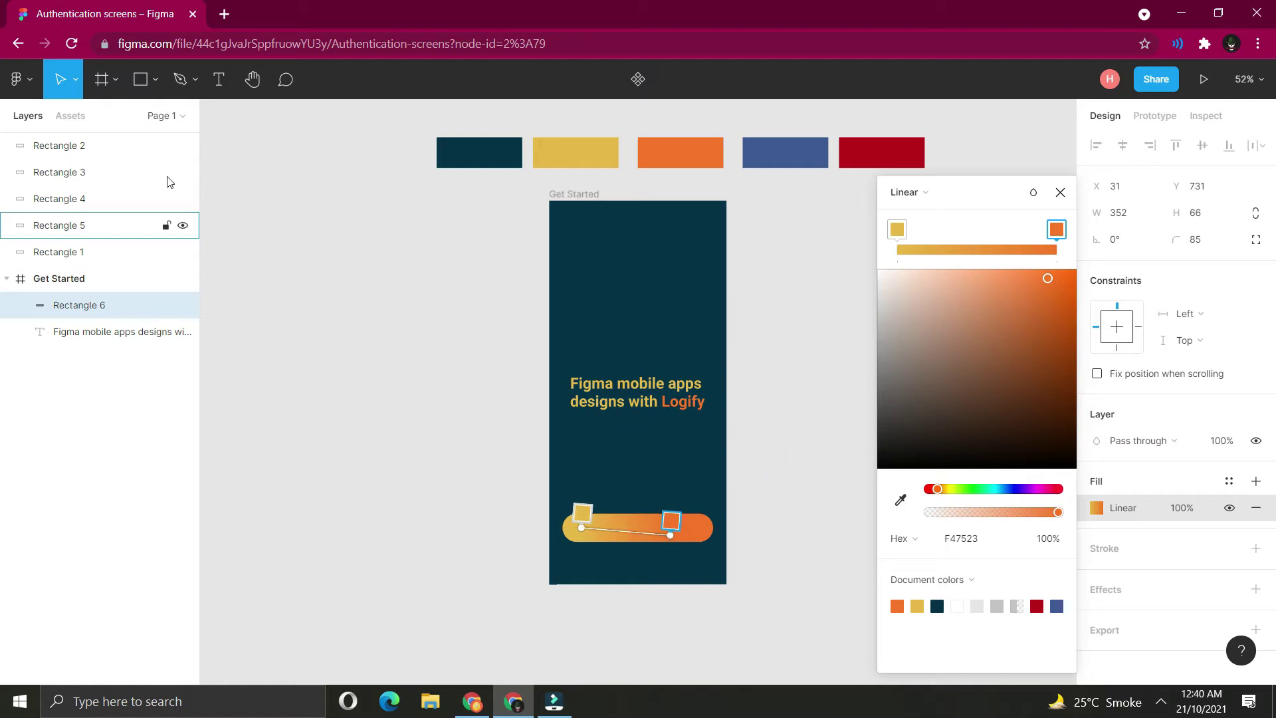
Add a "Get Started" text label and centre it on the gradient button.
{"action": "left_click", "coordinate": [219, 79]}
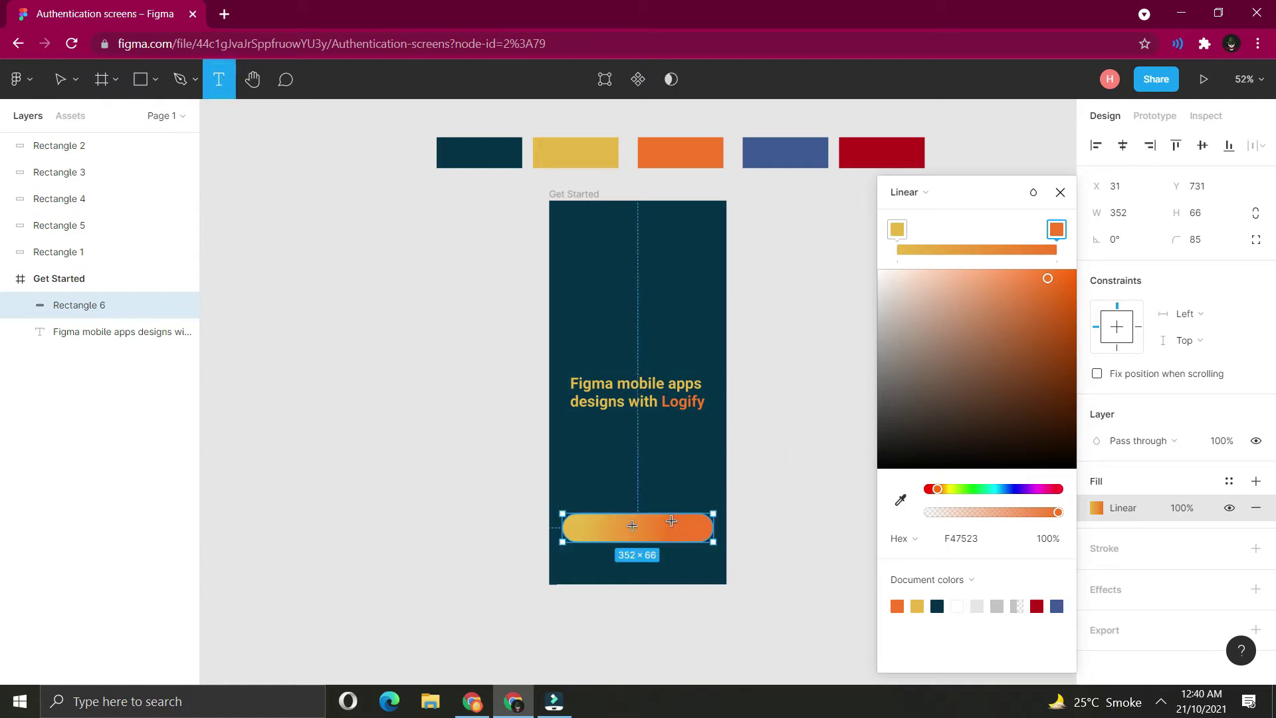
{"action": "left_click", "coordinate": [611, 527]}
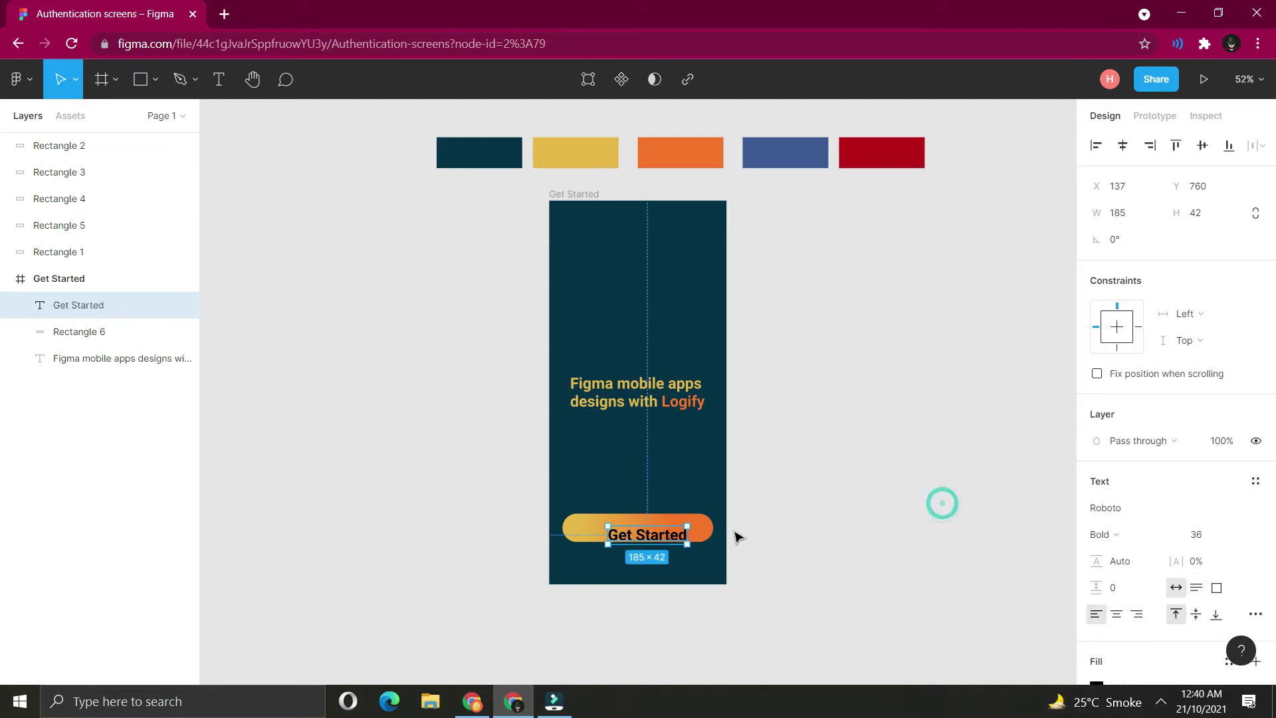
{"action": "left_click_drag", "start_coordinate": [670, 541], "coordinate": [654, 535]}
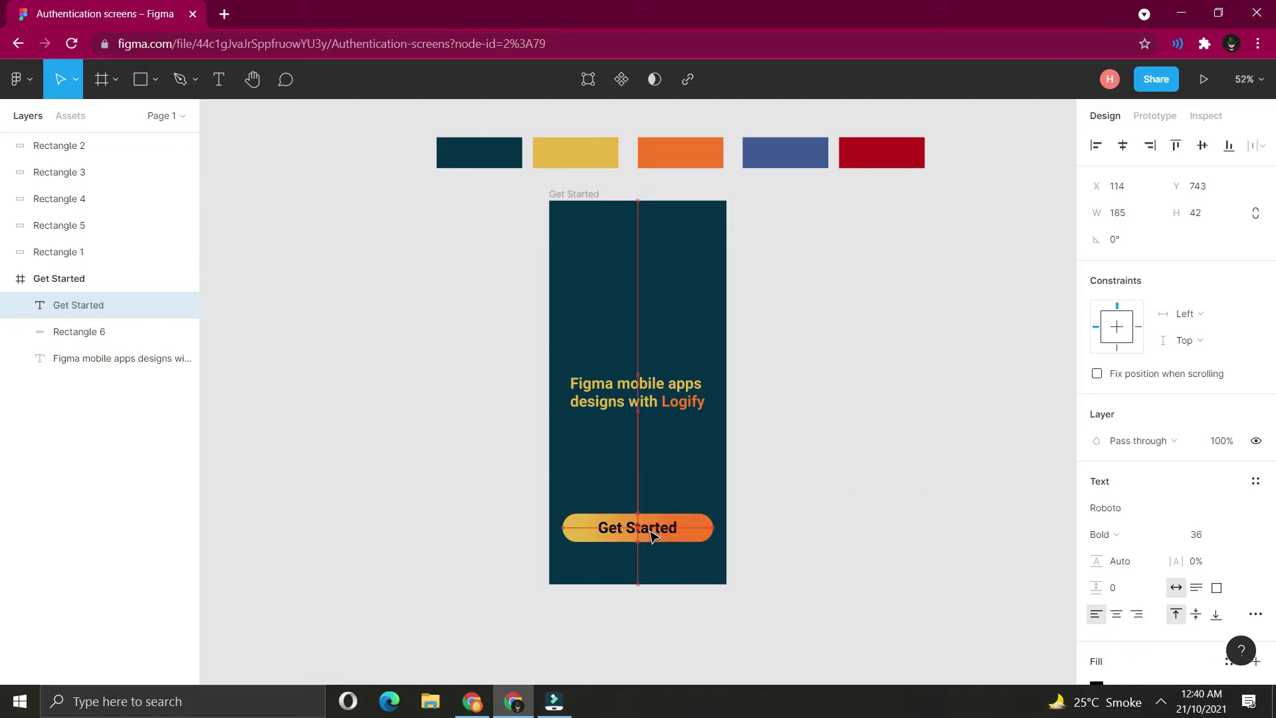
Recolour the button's "Get Started" label with the light grey sampled from the canvas background.
{"action": "key", "text": "i"}
{"action": "left_click", "coordinate": [905, 489]}
{"action": "left_click", "coordinate": [884, 487]}
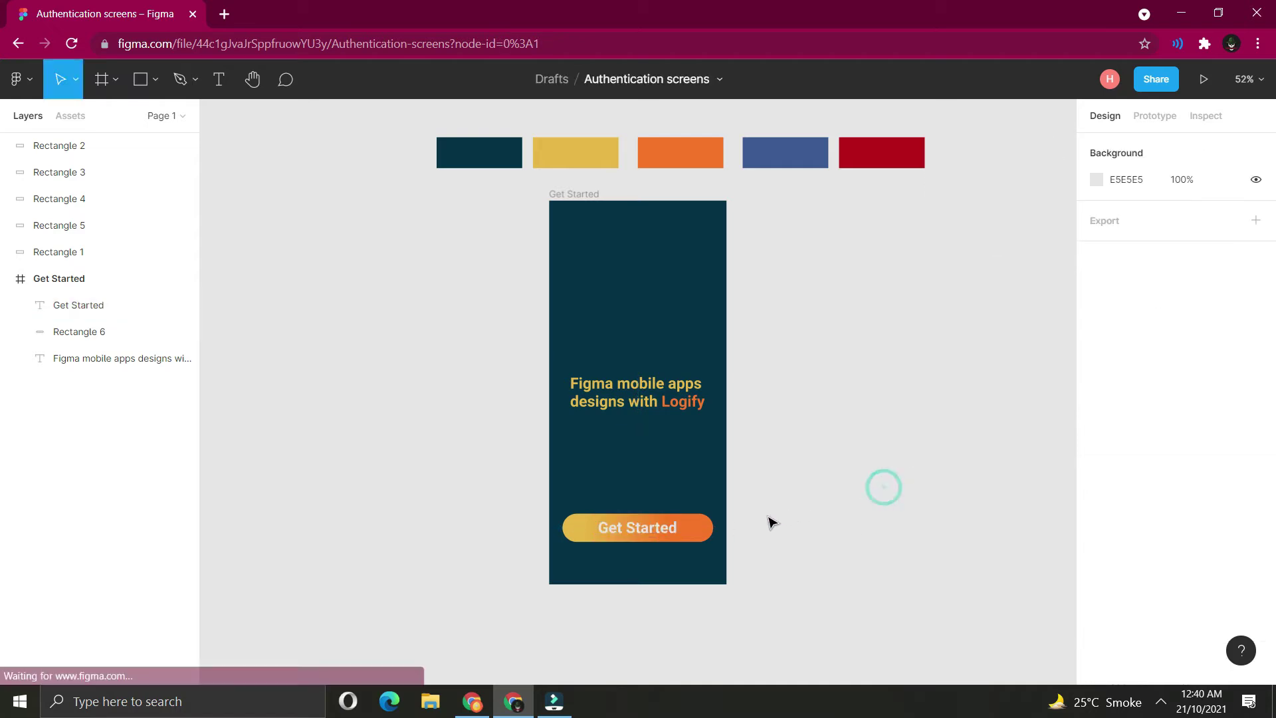
Set the "Get Started" label's font size to 30 and centre it again on the button.
{"action": "left_click", "coordinate": [638, 532]}
{"action": "left_click", "coordinate": [1196, 538]}
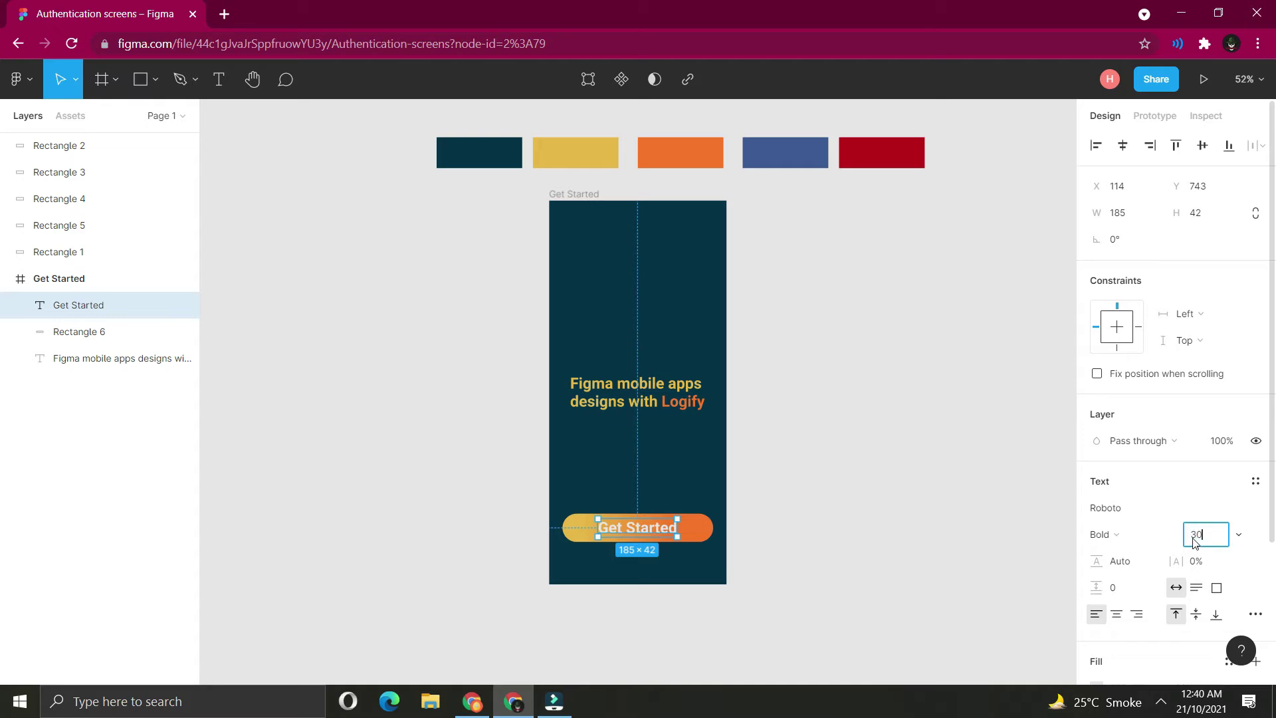
{"action": "type", "text": "30"}
{"action": "left_click", "coordinate": [892, 522]}
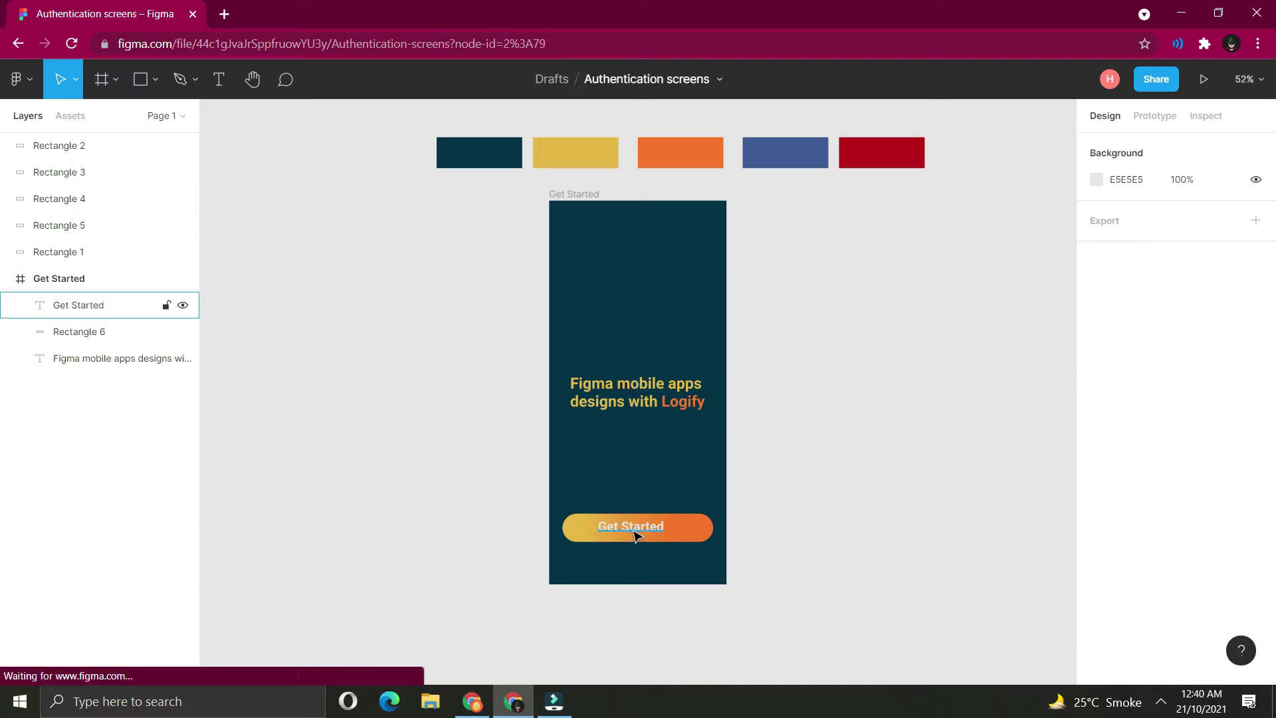
{"action": "left_click_drag", "start_coordinate": [644, 532], "coordinate": [644, 536]}
{"action": "left_click", "coordinate": [951, 493]}
{"action": "left_click", "coordinate": [668, 528]}
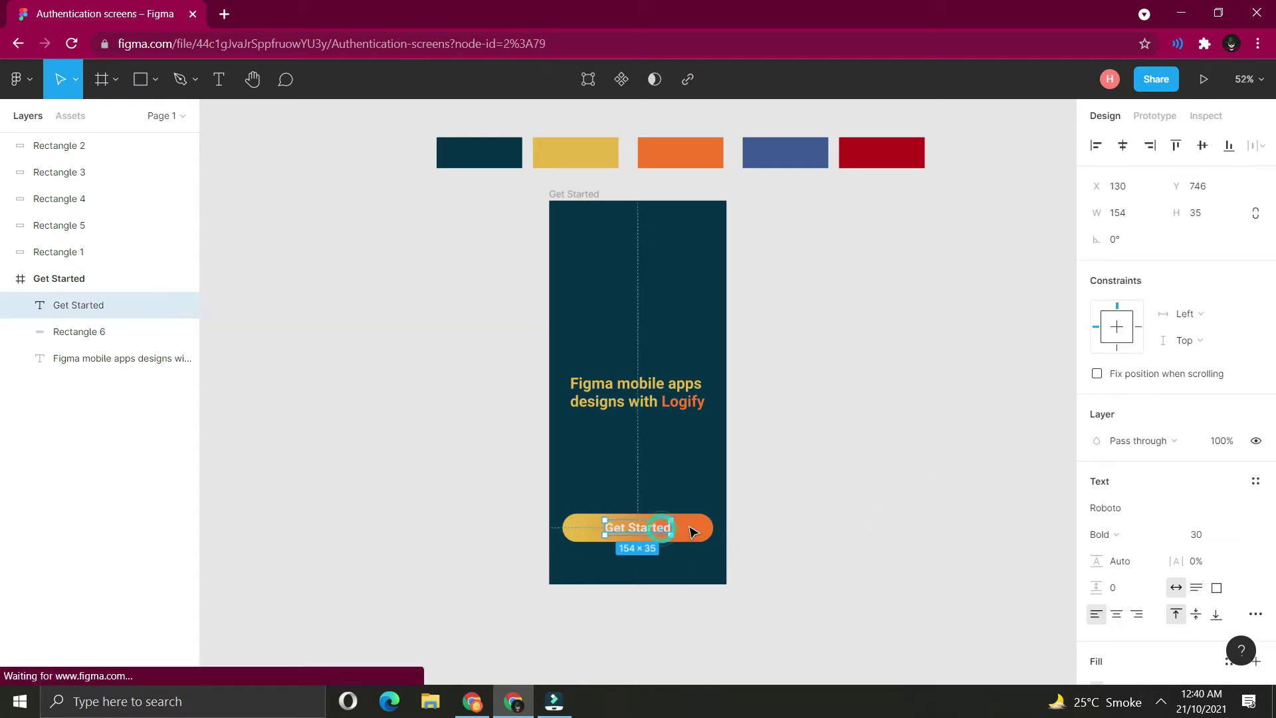
{"action": "left_click", "coordinate": [695, 531], "text": "shift"}
{"action": "left_click", "coordinate": [982, 322]}
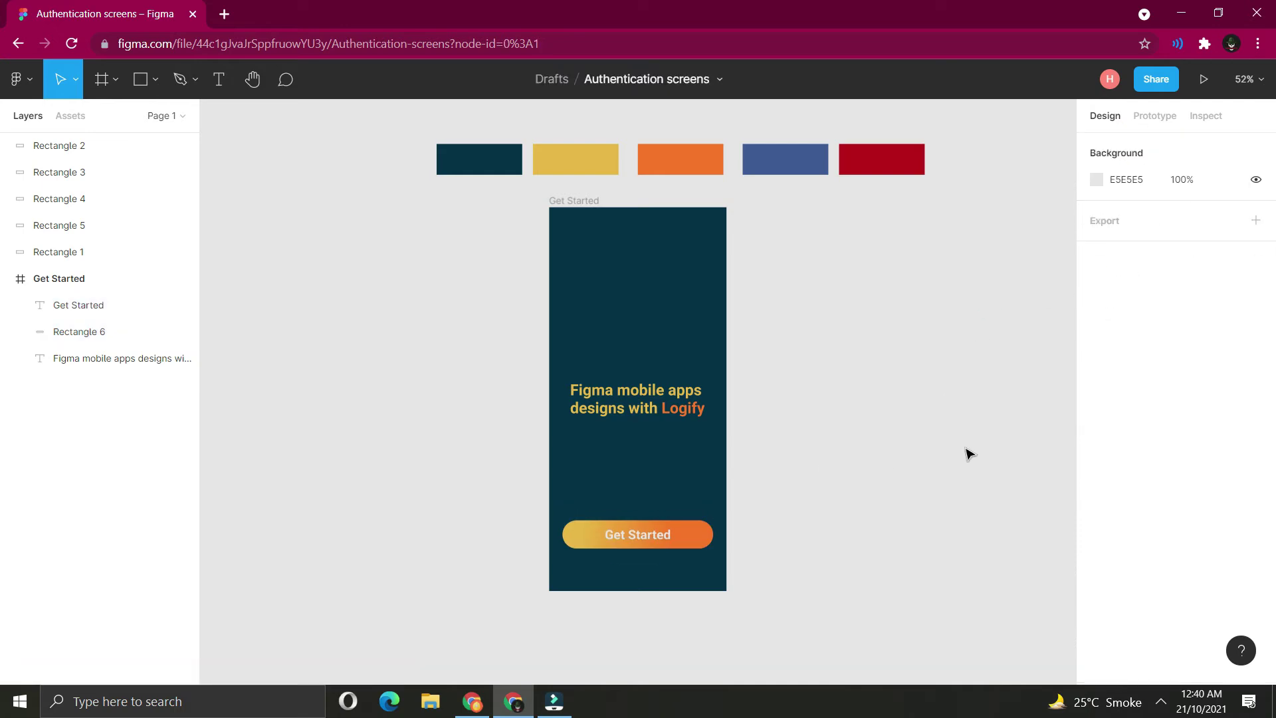
Add a second iPhone 11 Pro Max frame beside Get Started and fill it with the same dark teal 043249.
{"action": "left_click", "coordinate": [100, 80]}
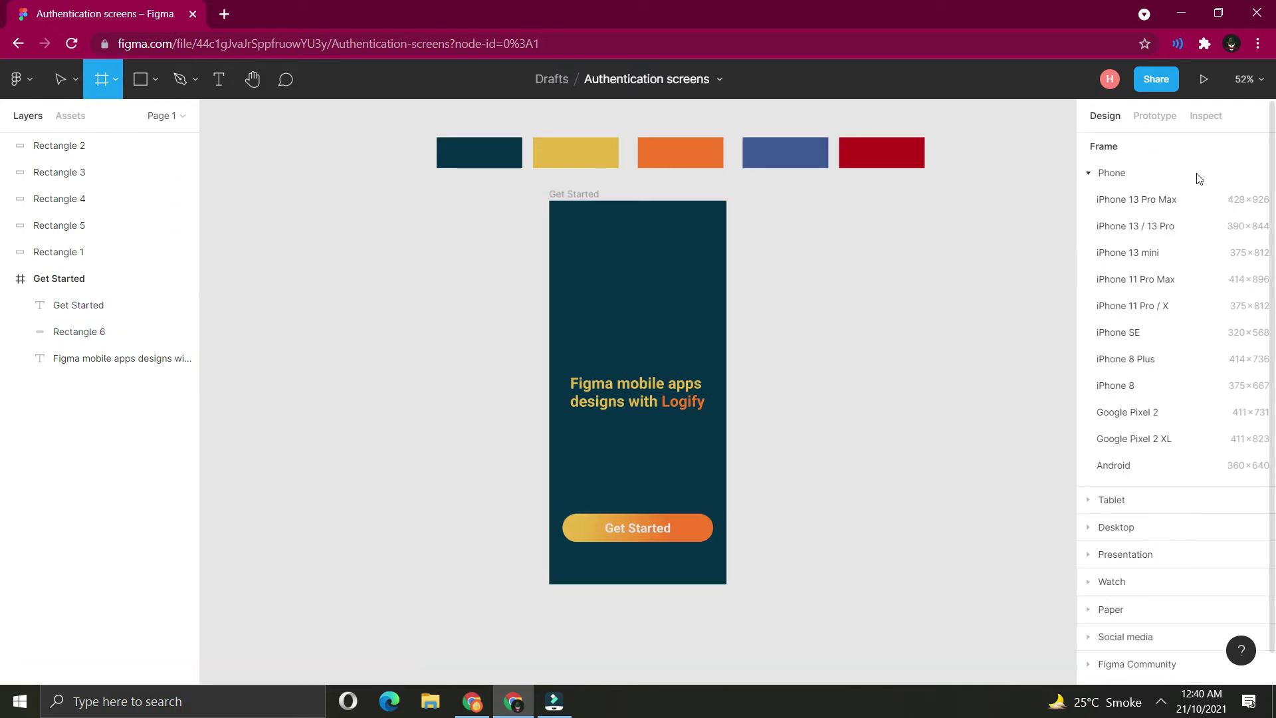
{"action": "left_click", "coordinate": [1136, 280]}
{"action": "key", "text": "ctrl+alt+v"}
{"action": "key", "text": "Escape"}
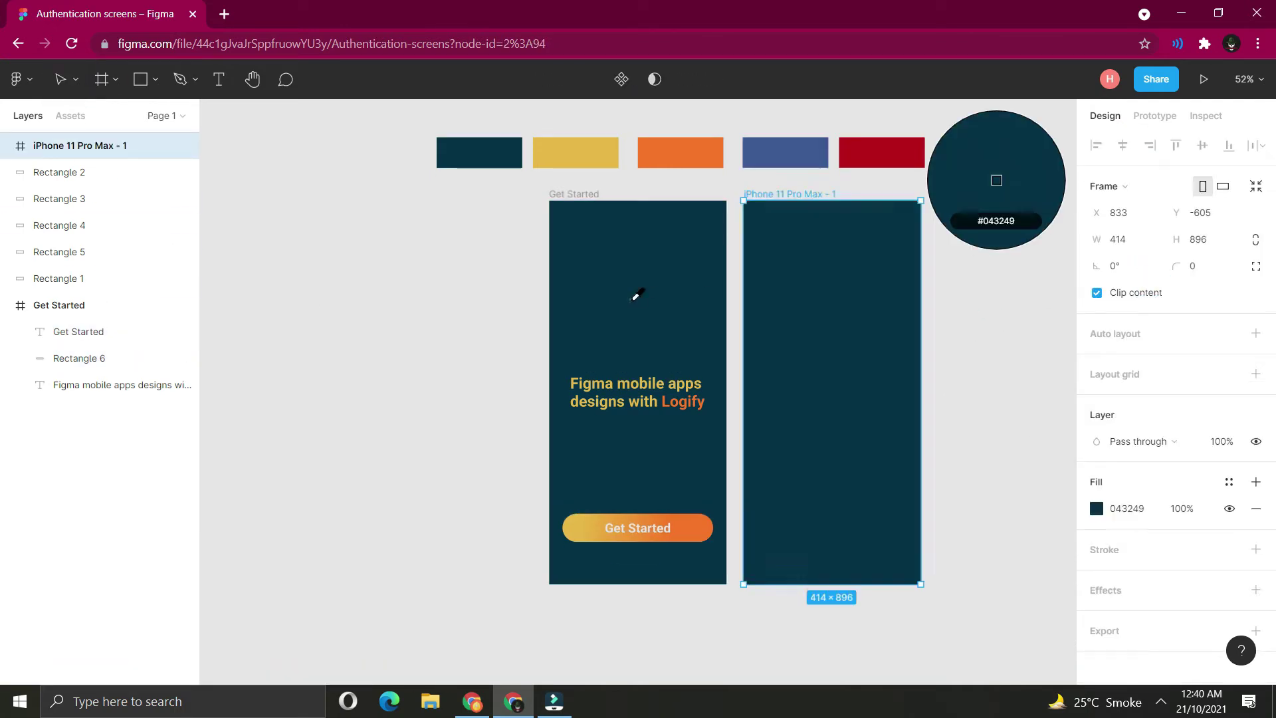
Copy the Get Started button and its label into the new frame, centred horizontally in its upper part.
{"action": "left_click", "coordinate": [664, 529]}
{"action": "left_click", "coordinate": [692, 535], "text": "shift"}
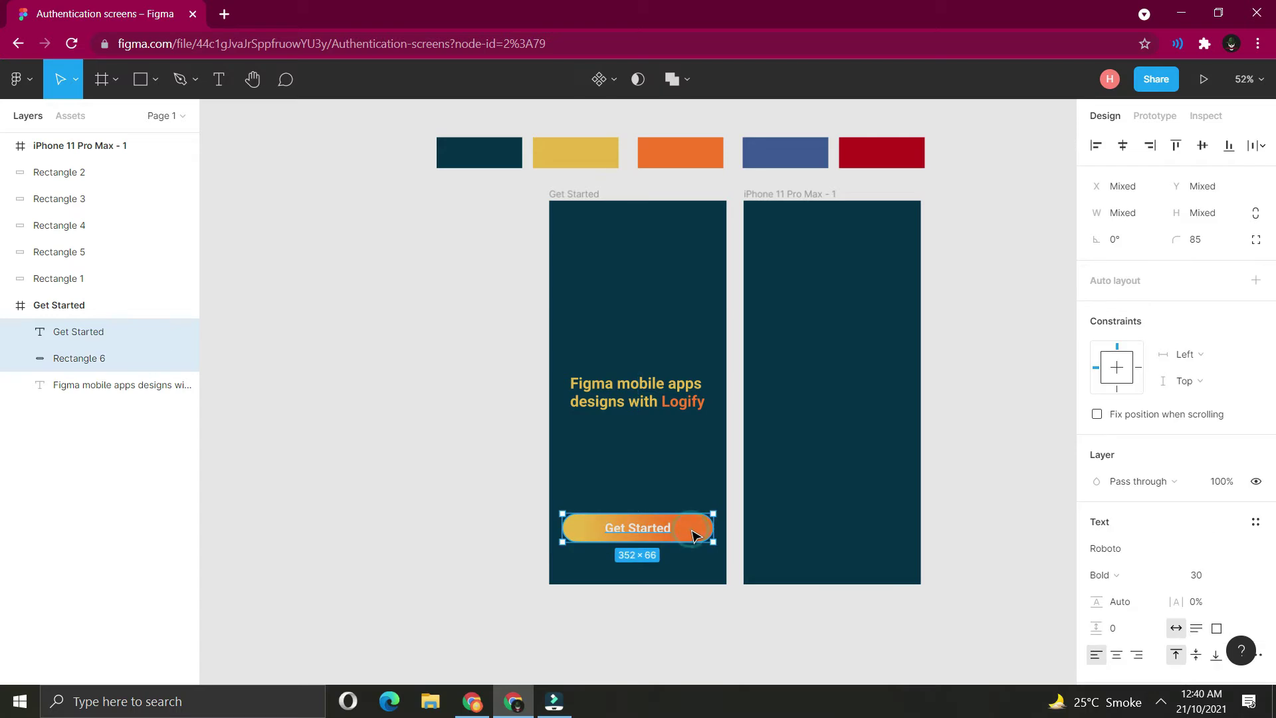
{"action": "key", "text": "ctrl+v"}
{"action": "left_click_drag", "start_coordinate": [663, 521], "coordinate": [851, 336]}
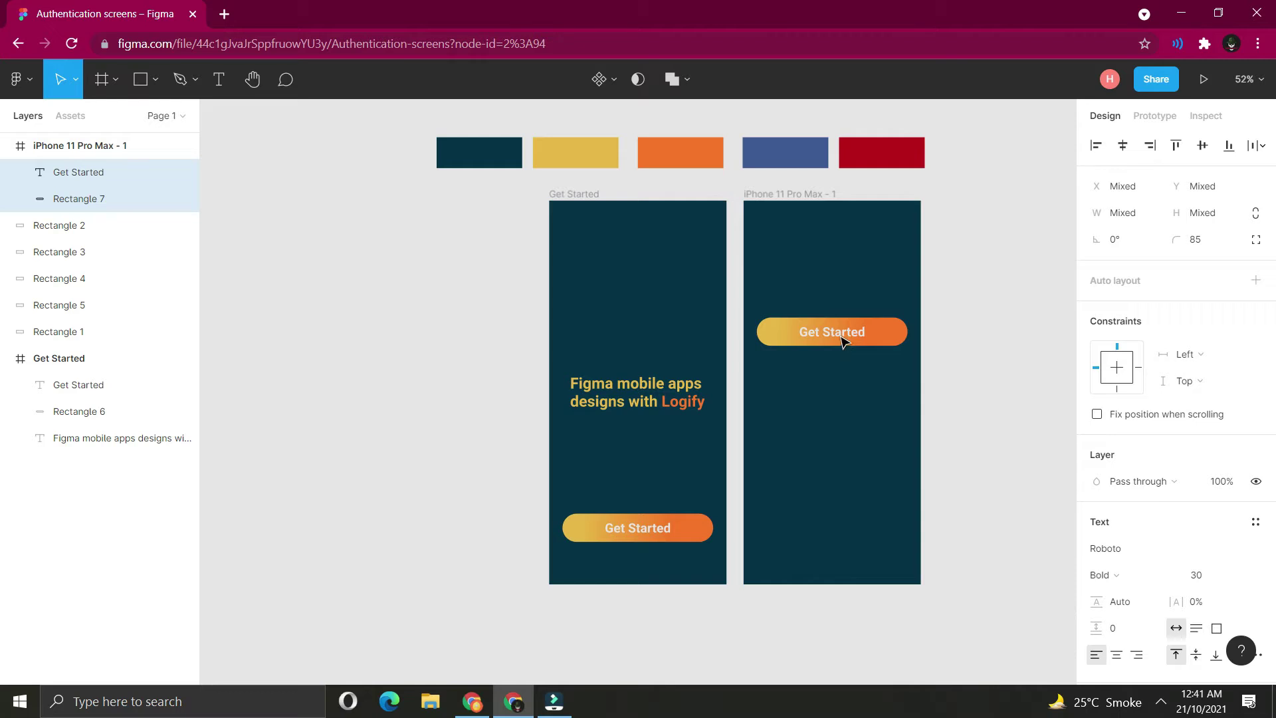
Change the copied button's label to "Sign up with email".
{"action": "left_click", "coordinate": [863, 337]}
{"action": "double_click", "coordinate": [857, 335]}
{"action": "type", "text": "Sign up with email"}
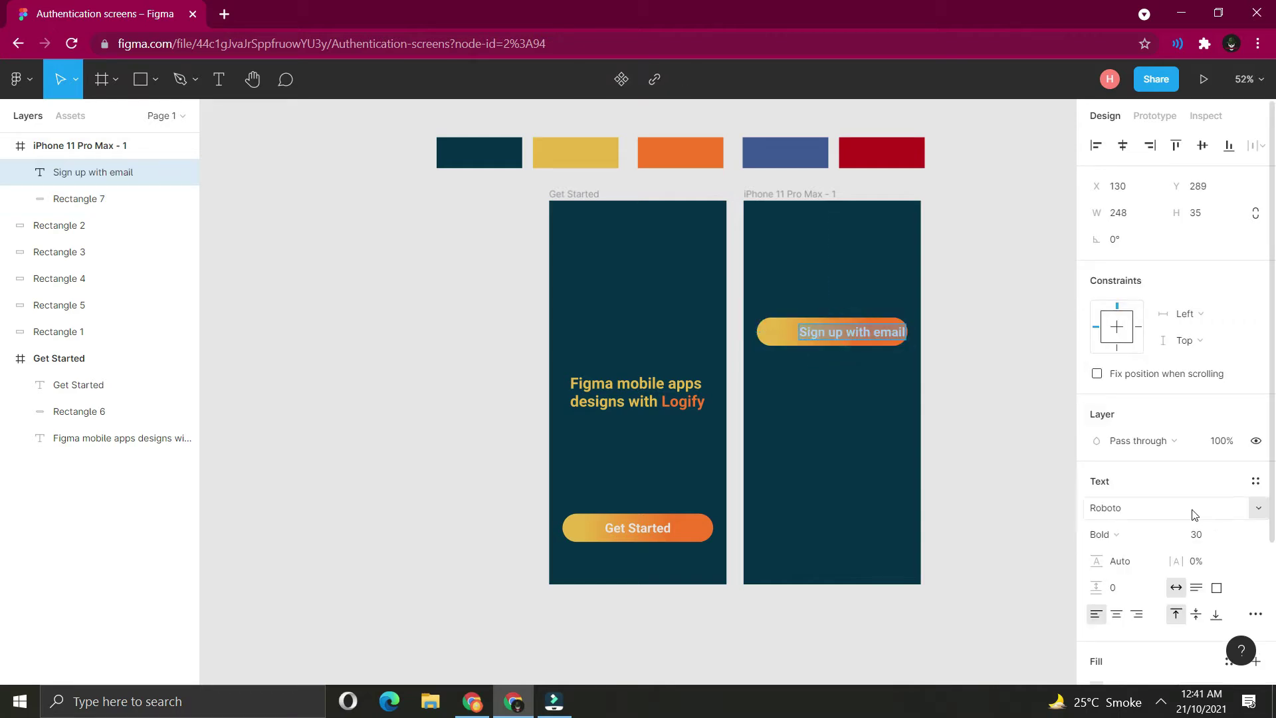
Set the font size of the "Sign up with email" label to 26.
{"action": "left_click", "coordinate": [1203, 535]}
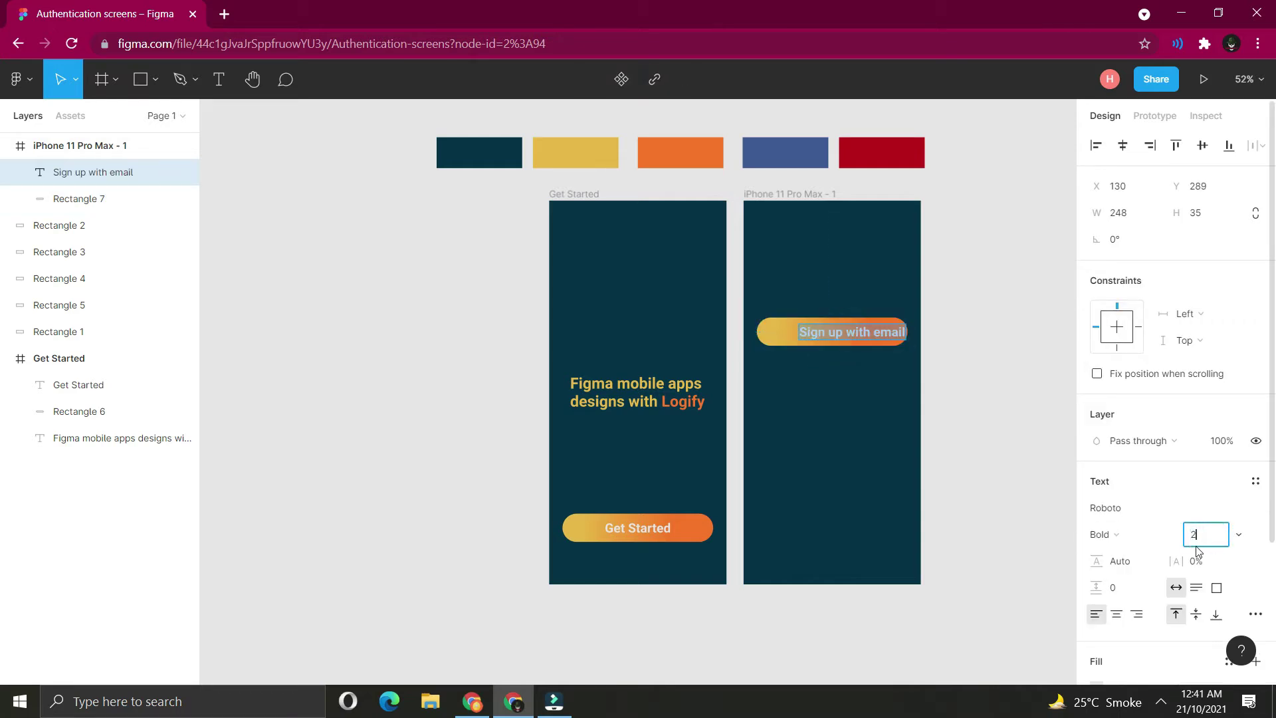
{"action": "key", "text": "Return"}
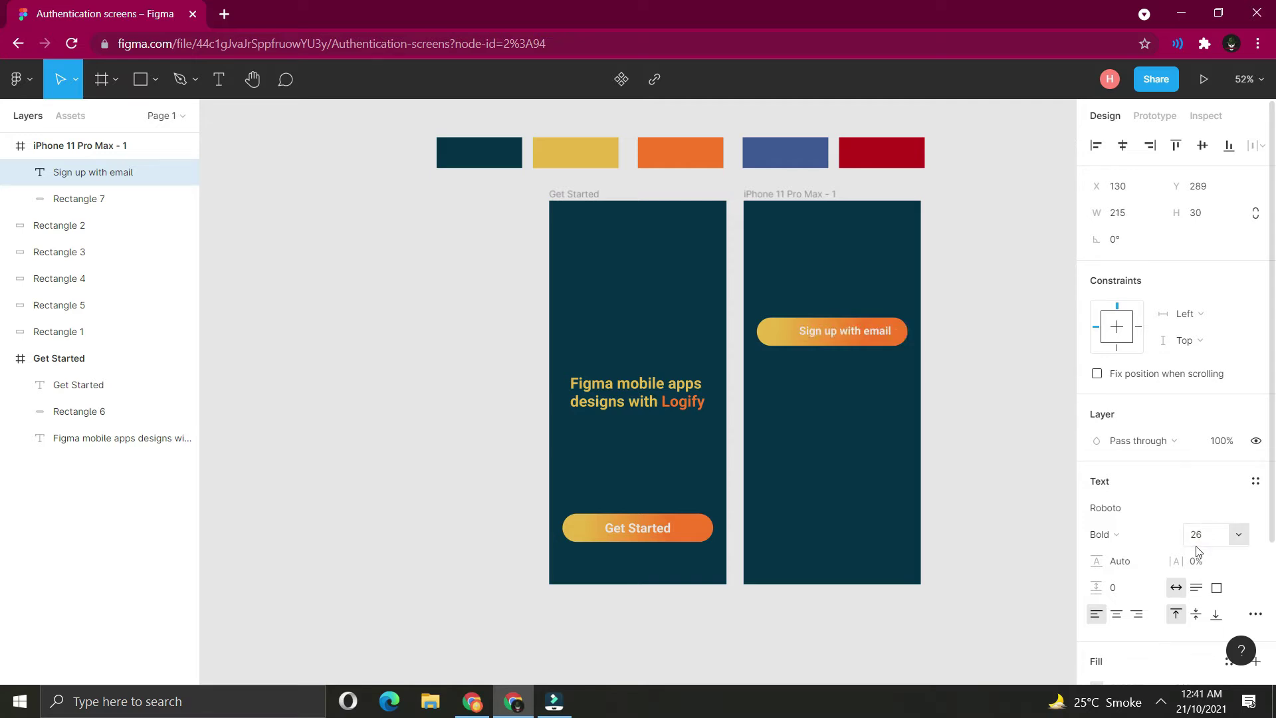
{"action": "key", "text": "Escape"}
{"action": "left_click", "coordinate": [948, 328]}
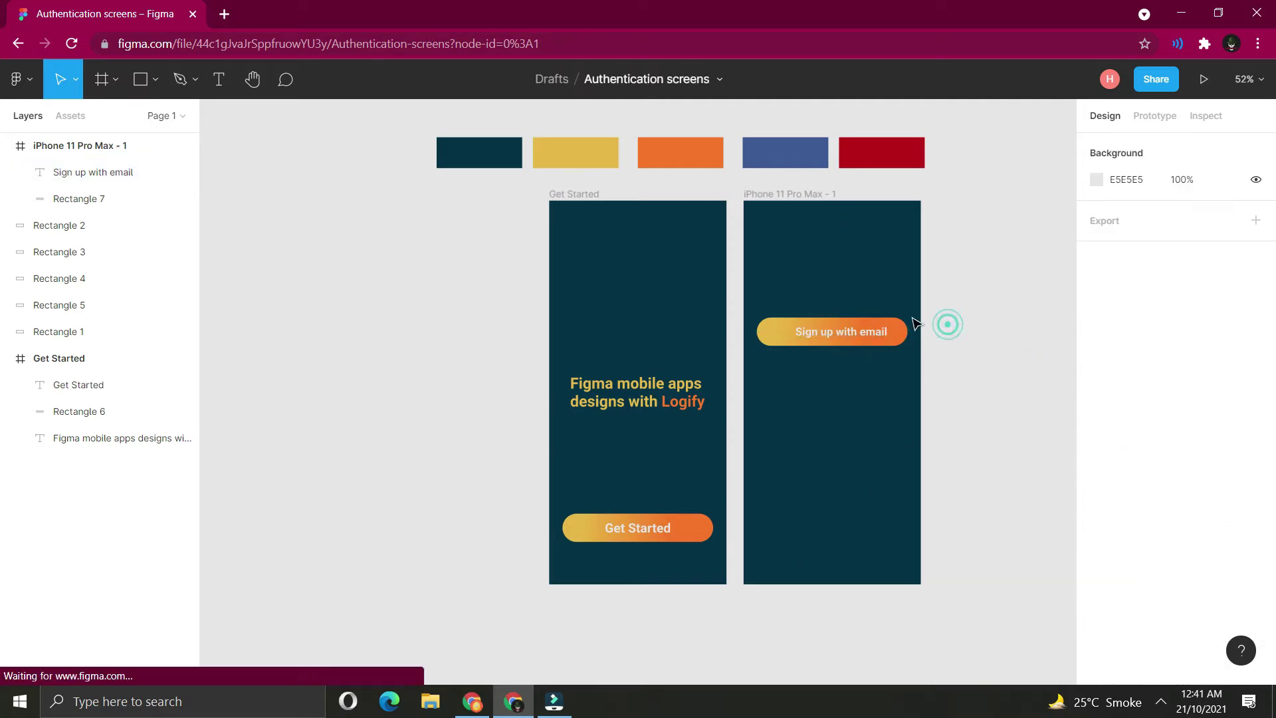
Add three evenly spaced copies of the gradient button below "Sign up with email", each labelled "Sign up with mobile".
{"action": "left_click", "coordinate": [858, 330]}
{"action": "left_click", "coordinate": [768, 339], "text": "shift"}
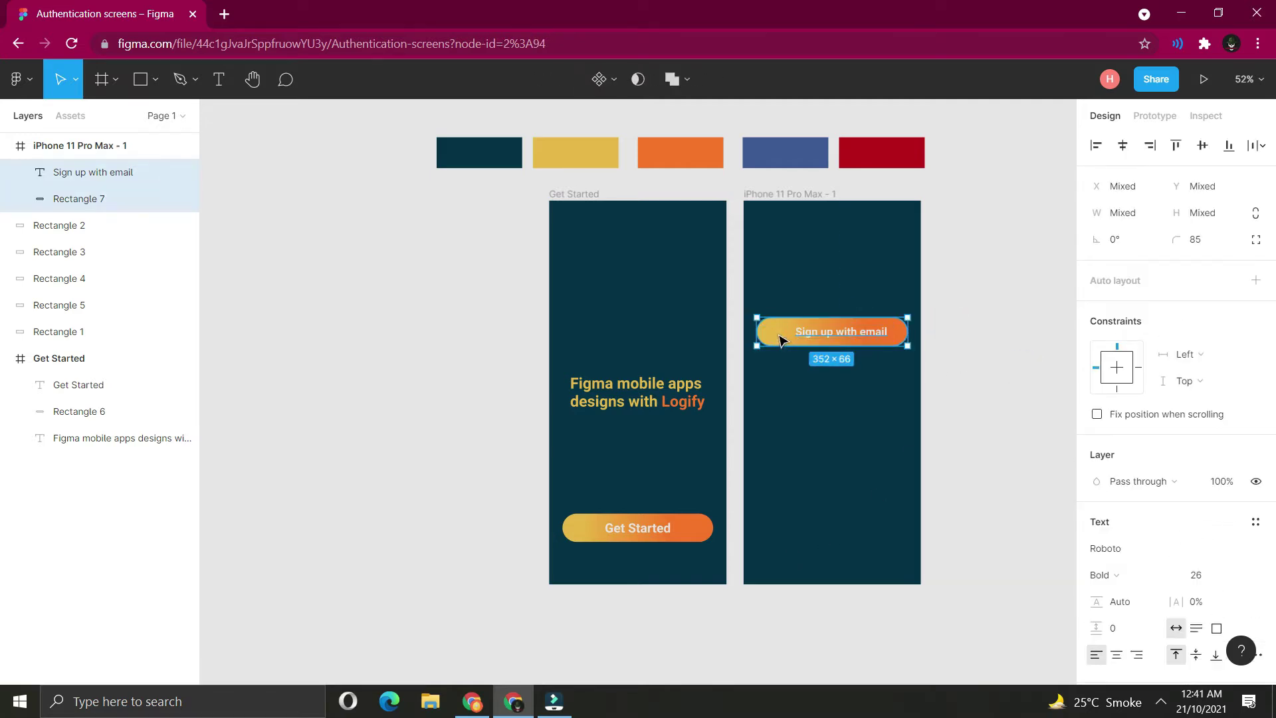
{"action": "key", "text": "ctrl+v"}
{"action": "left_click_drag", "start_coordinate": [832, 332], "coordinate": [839, 377]}
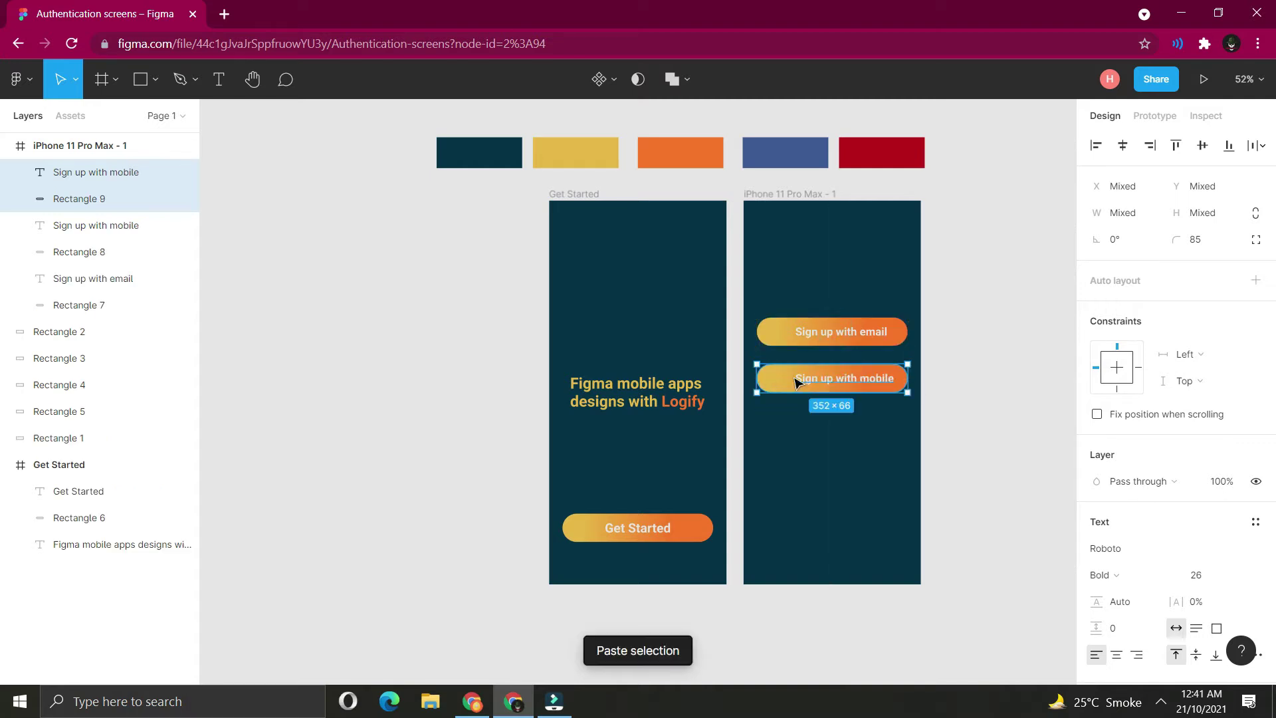
{"action": "key", "text": "ctrl+v"}
{"action": "left_click_drag", "start_coordinate": [831, 378], "coordinate": [827, 472]}
{"action": "key", "text": "ctrl+v"}
{"action": "left_click", "coordinate": [979, 412]}
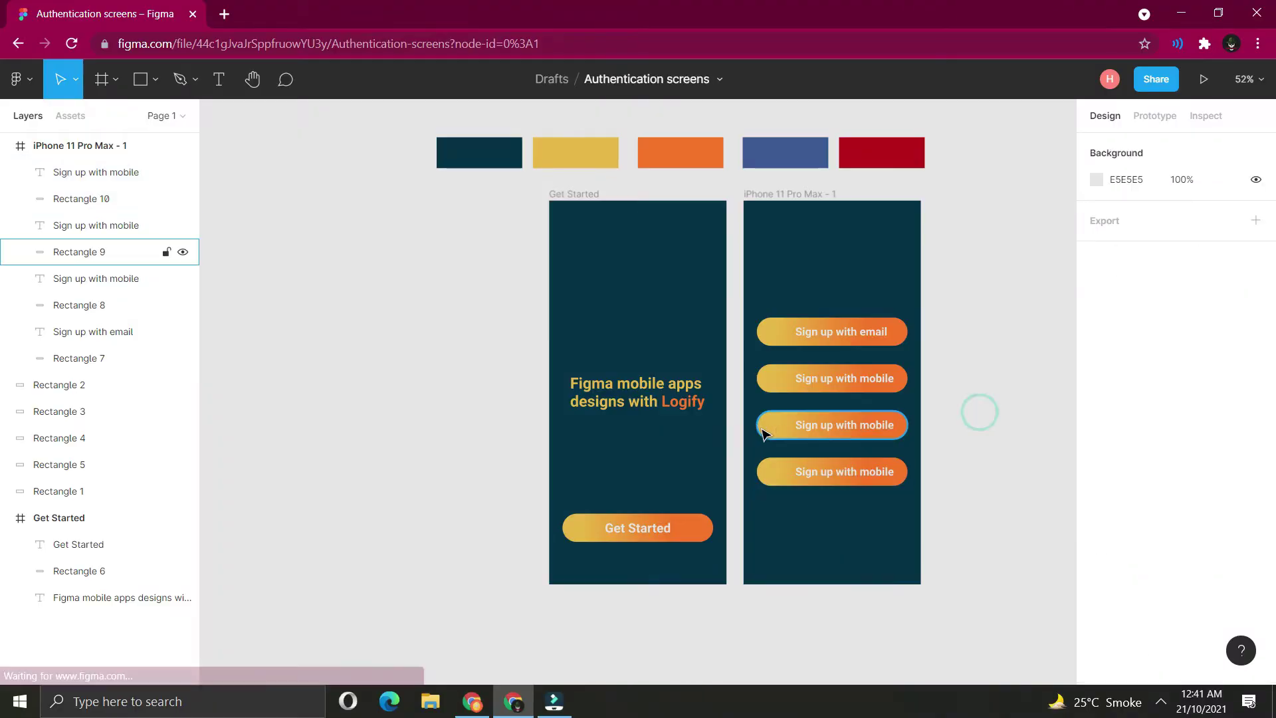
Recolour the third button's label with the dark teal of the frame background.
{"action": "left_click", "coordinate": [762, 428]}
{"action": "left_click", "coordinate": [822, 431]}
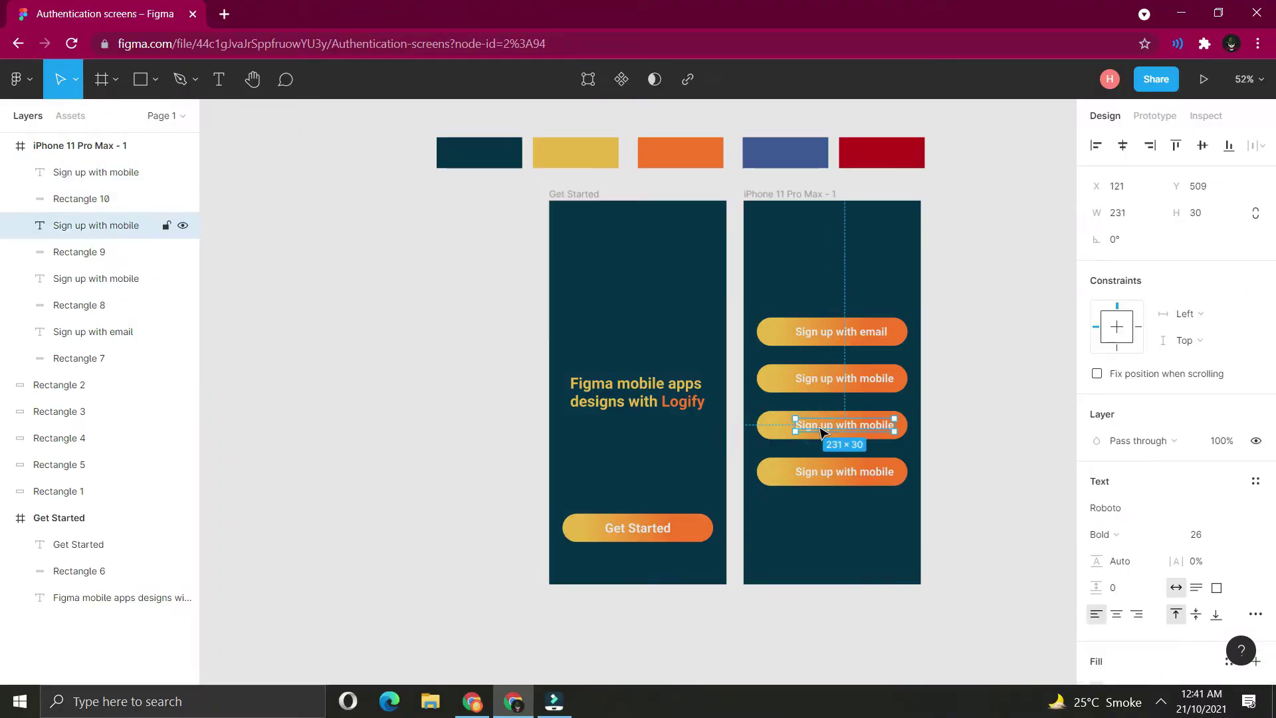
{"action": "left_click", "coordinate": [811, 283]}
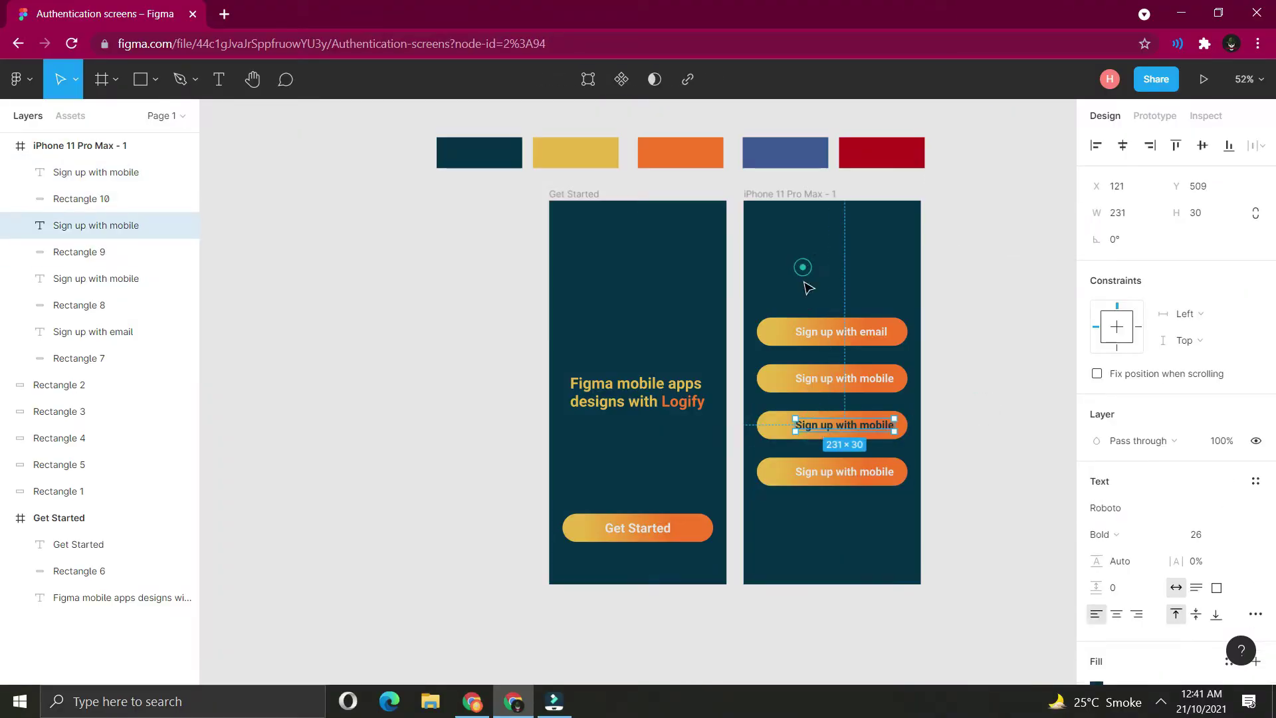
Fill the fourth button with the palette's blue and the third button with the canvas's light grey E5E5E5.
{"action": "left_click", "coordinate": [771, 478]}
{"action": "key", "text": "i"}
{"action": "left_click", "coordinate": [778, 155]}
{"action": "left_click", "coordinate": [784, 420]}
{"action": "key", "text": "i"}
{"action": "left_click", "coordinate": [1001, 337]}
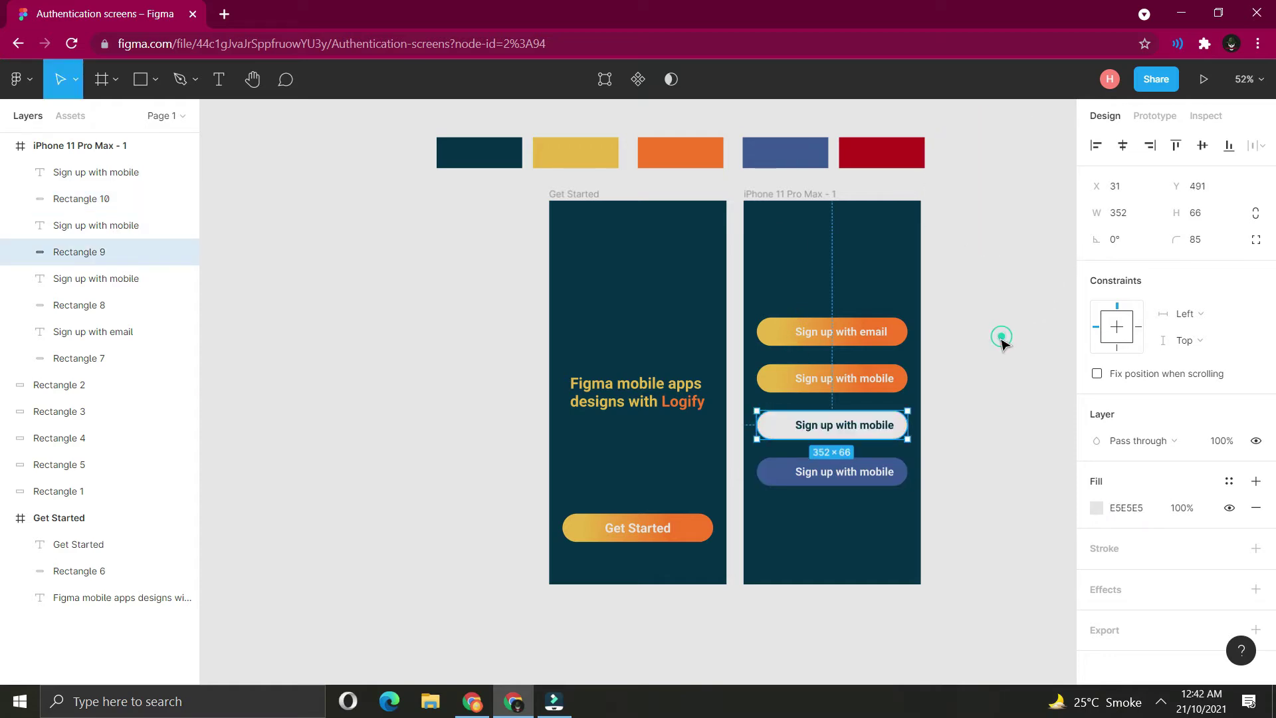
{"action": "left_click", "coordinate": [1002, 337]}
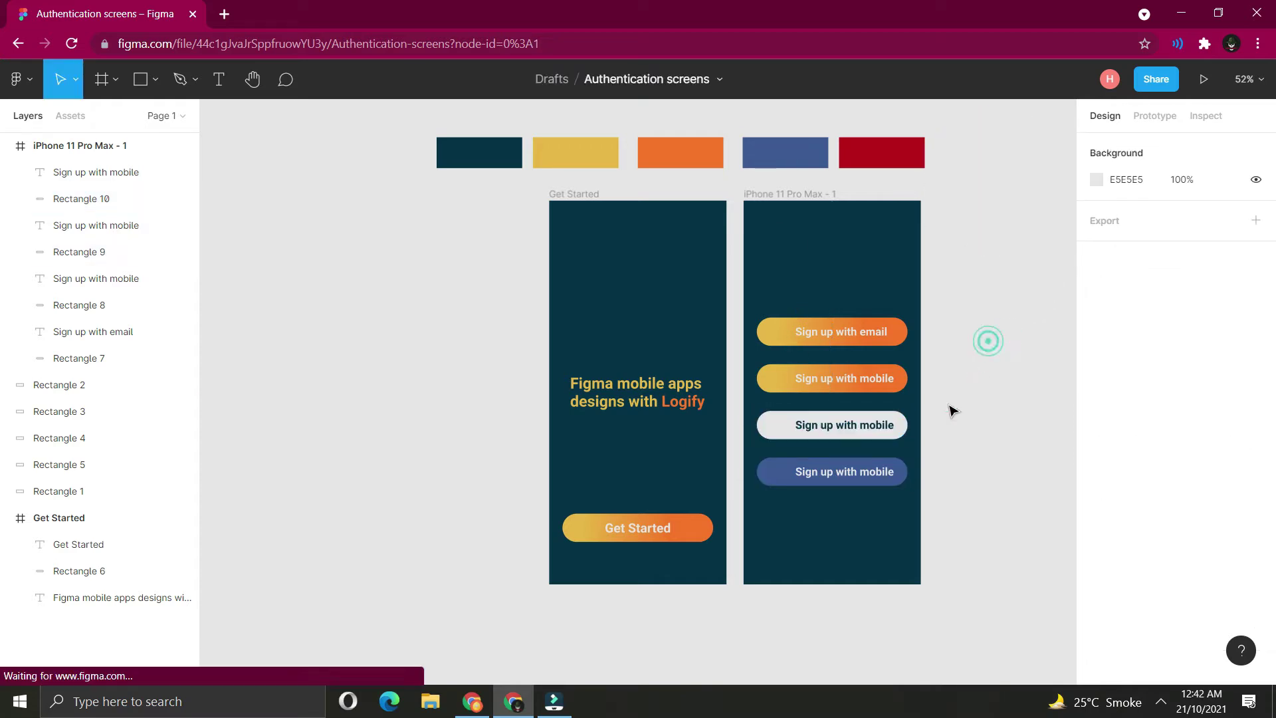
Change the light grey button's label to "Sign up with Google".
{"action": "left_click", "coordinate": [886, 423]}
{"action": "double_click", "coordinate": [864, 425]}
{"action": "left_click", "coordinate": [862, 425]}
{"action": "left_click_drag", "start_coordinate": [862, 424], "coordinate": [906, 434]}
{"action": "type", "text": "Goog"}
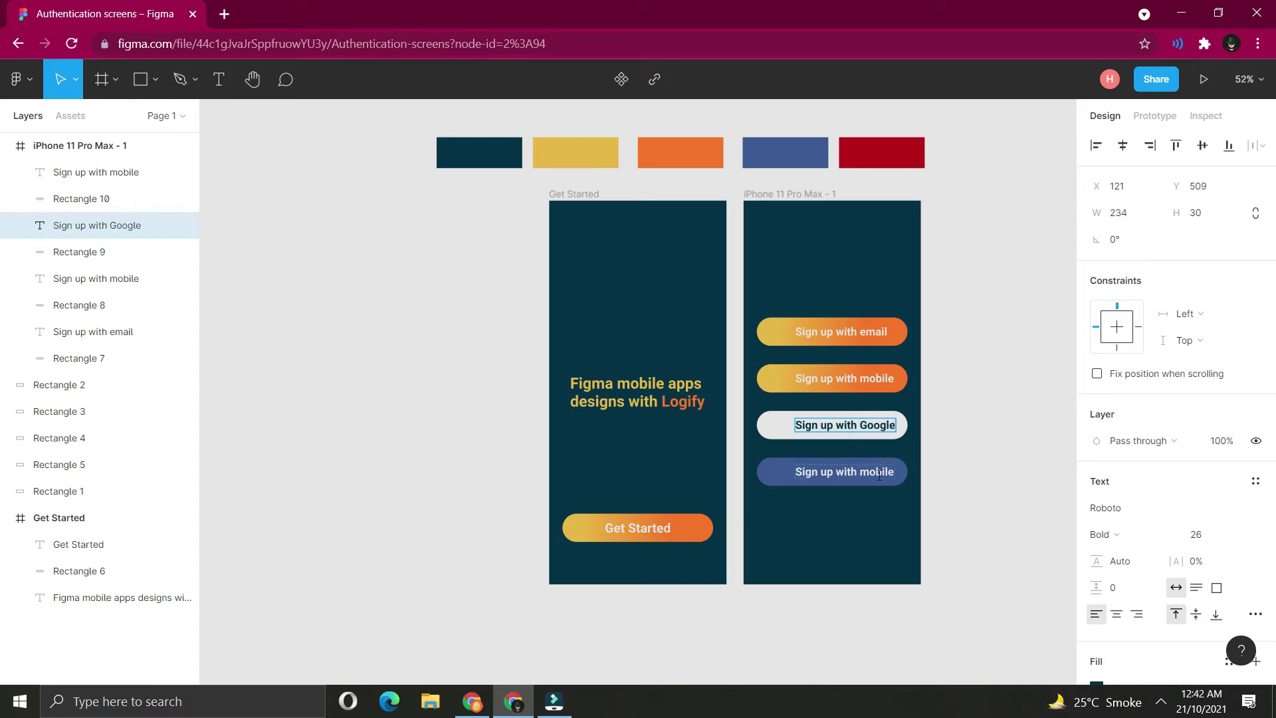
Change the blue button's label to "Sign up with Facebook".
{"action": "left_click", "coordinate": [879, 474]}
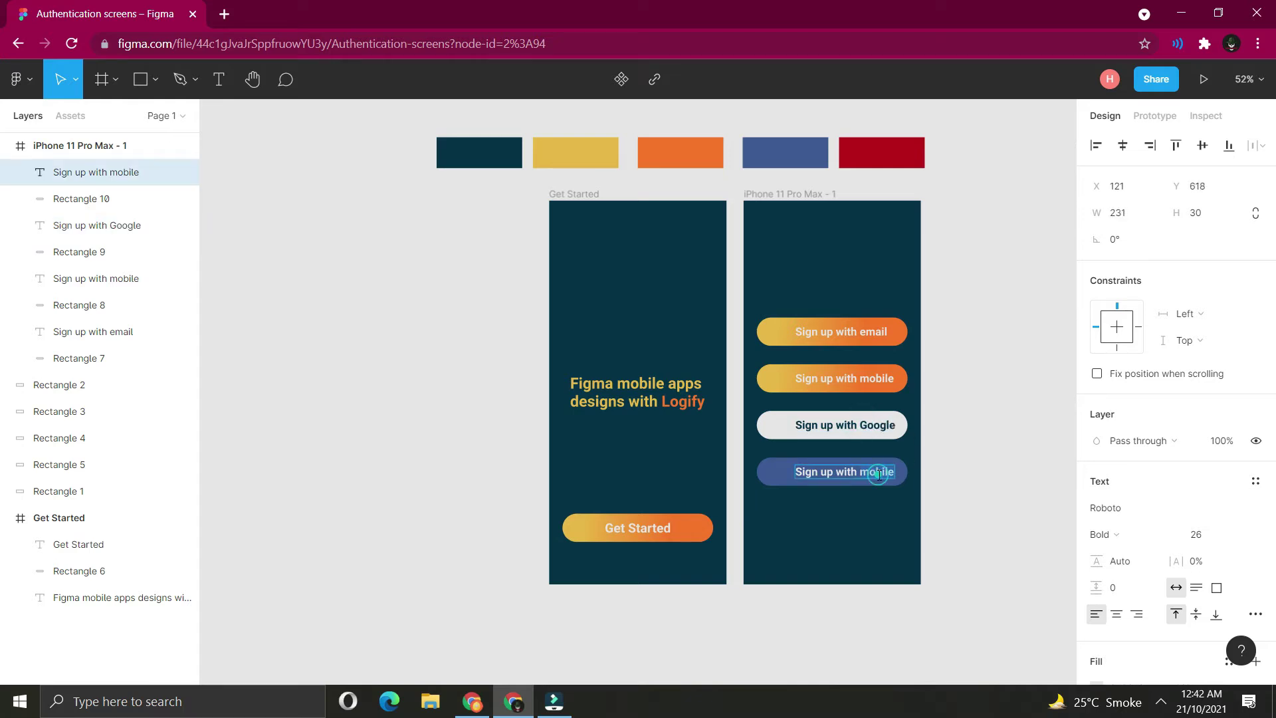
{"action": "type", "text": "Facebook"}
{"action": "key", "text": "Escape"}
{"action": "left_click", "coordinate": [1019, 419]}
Add a bold white "Register" heading above the sign-up buttons, enlarge its font and move it slightly higher.
{"action": "left_click", "coordinate": [219, 79]}
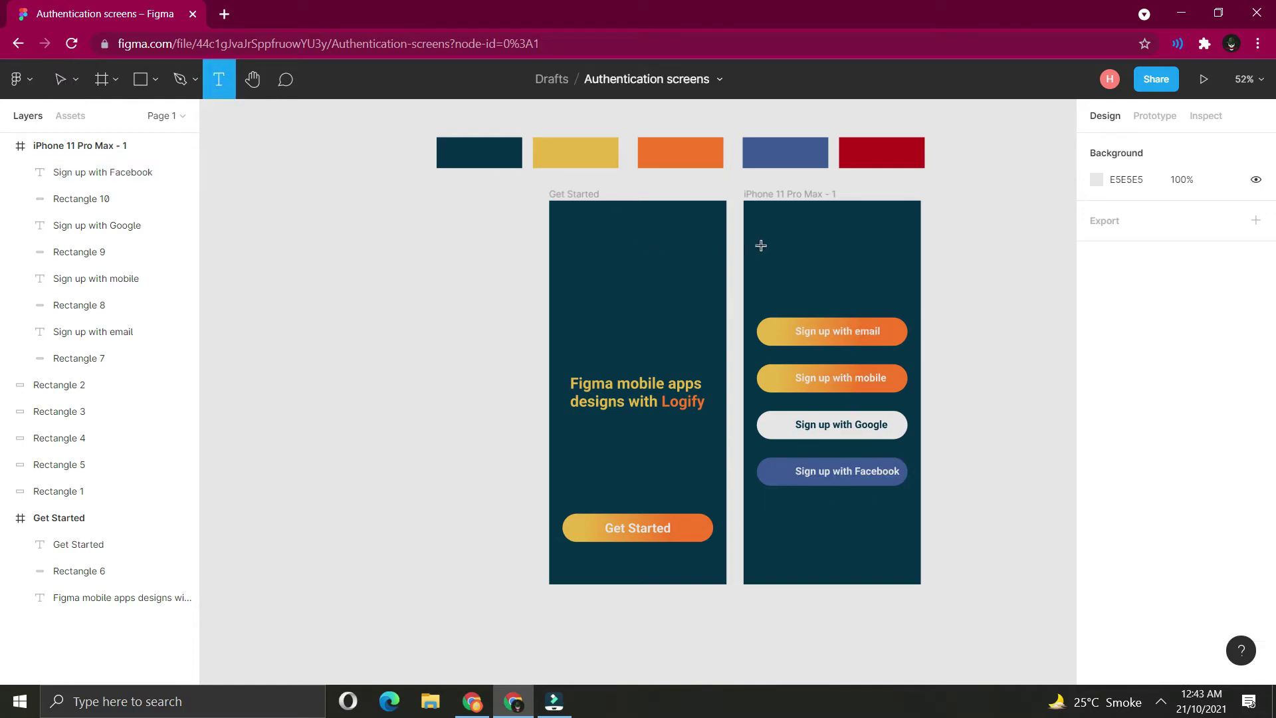
{"action": "left_click", "coordinate": [763, 282]}
{"action": "type", "text": "Register"}
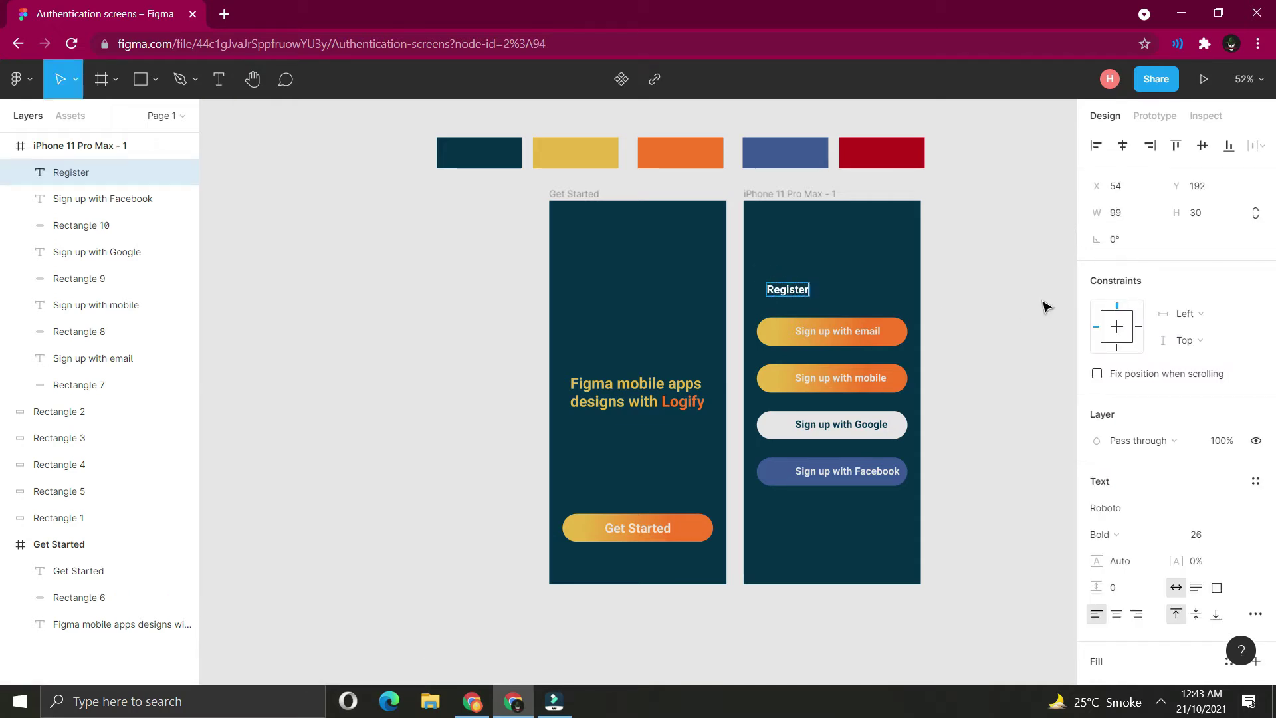
{"action": "key", "text": "Escape"}
{"action": "left_click", "coordinate": [1197, 534]}
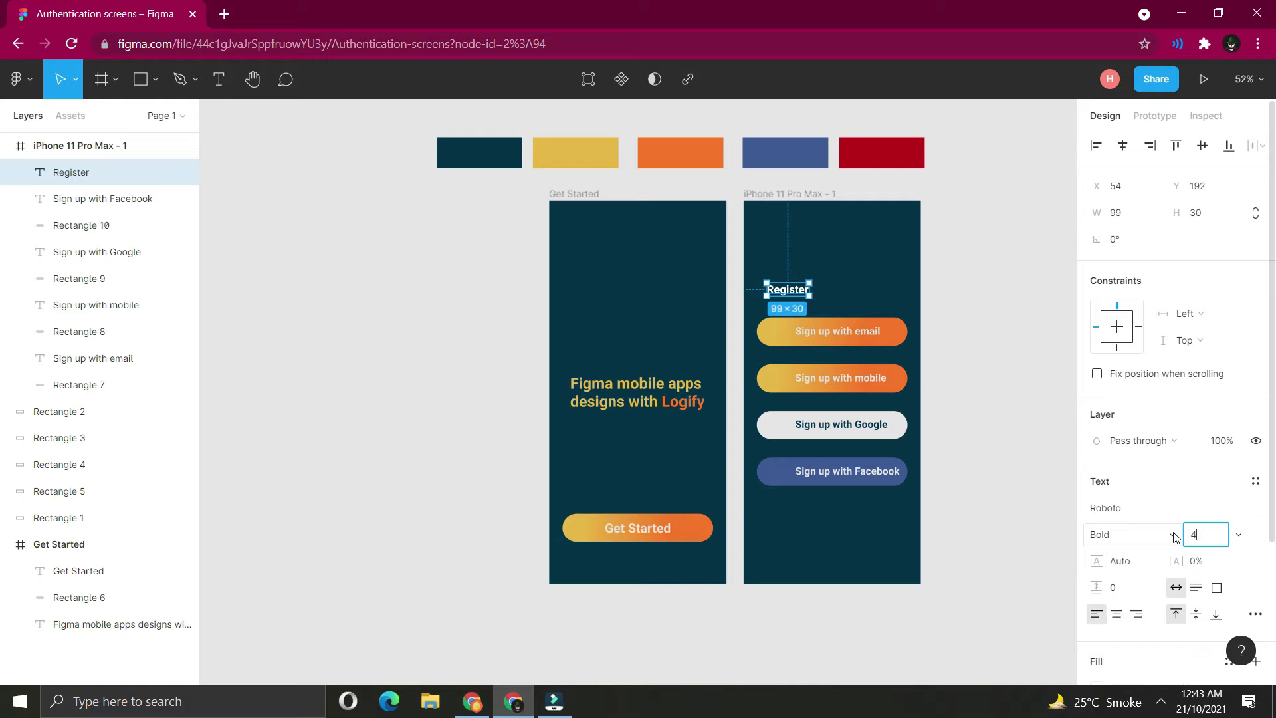
{"action": "left_click", "coordinate": [977, 452]}
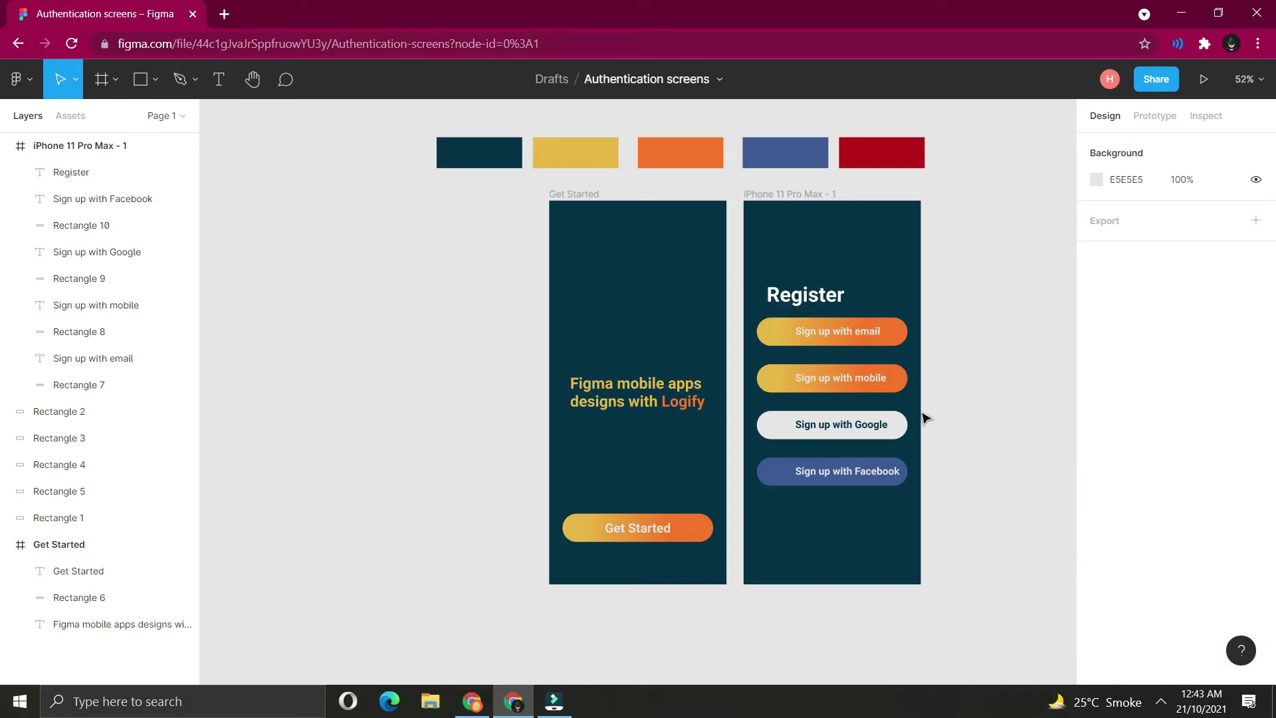
{"action": "left_click", "coordinate": [796, 290]}
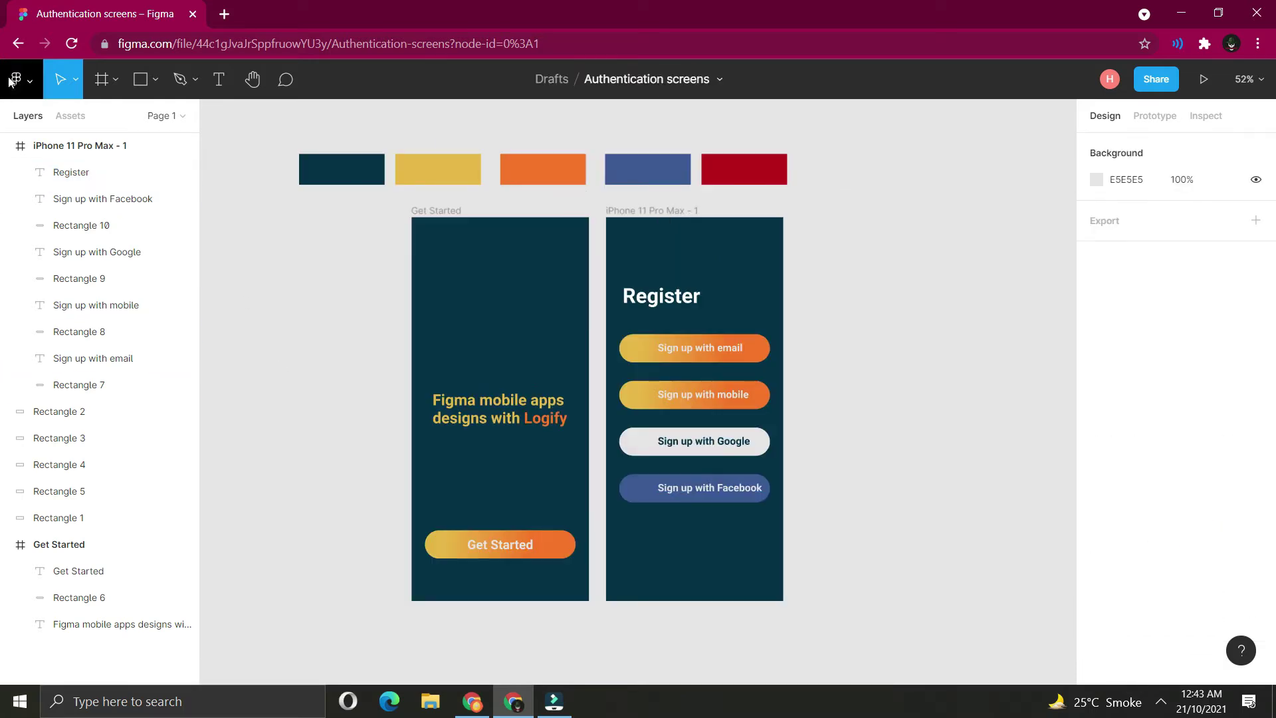
Add the text "Already have an account? Sign in" at font size 18 near the bottom of the Register screen.
{"action": "left_click", "coordinate": [219, 79]}
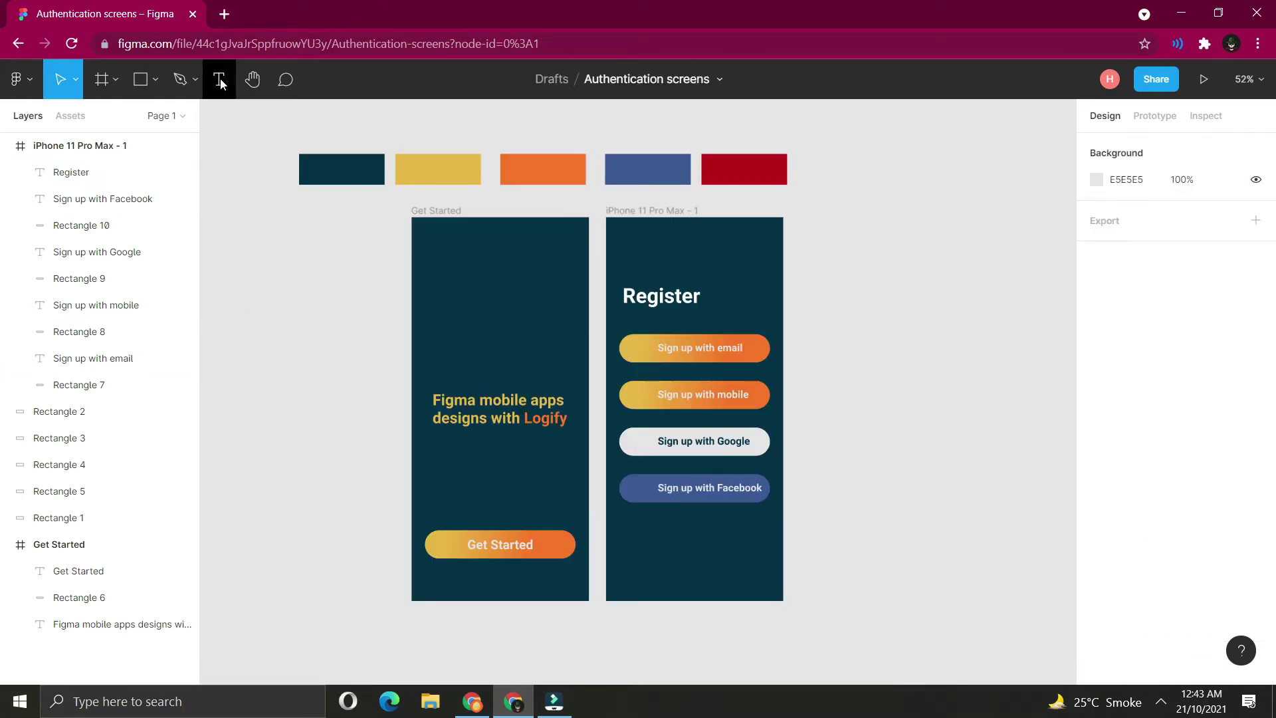
{"action": "left_click", "coordinate": [644, 577]}
{"action": "type", "text": "AIready have an"}
{"action": "left_click", "coordinate": [1197, 536]}
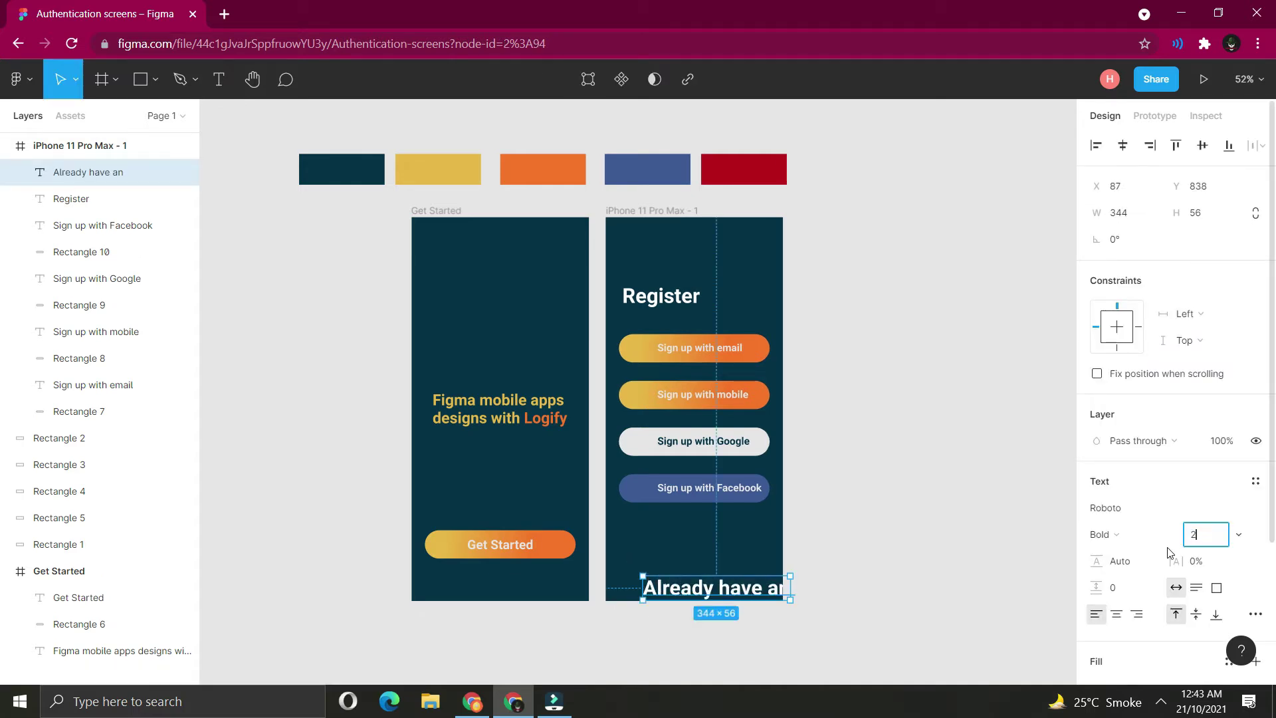
{"action": "key", "text": "Return"}
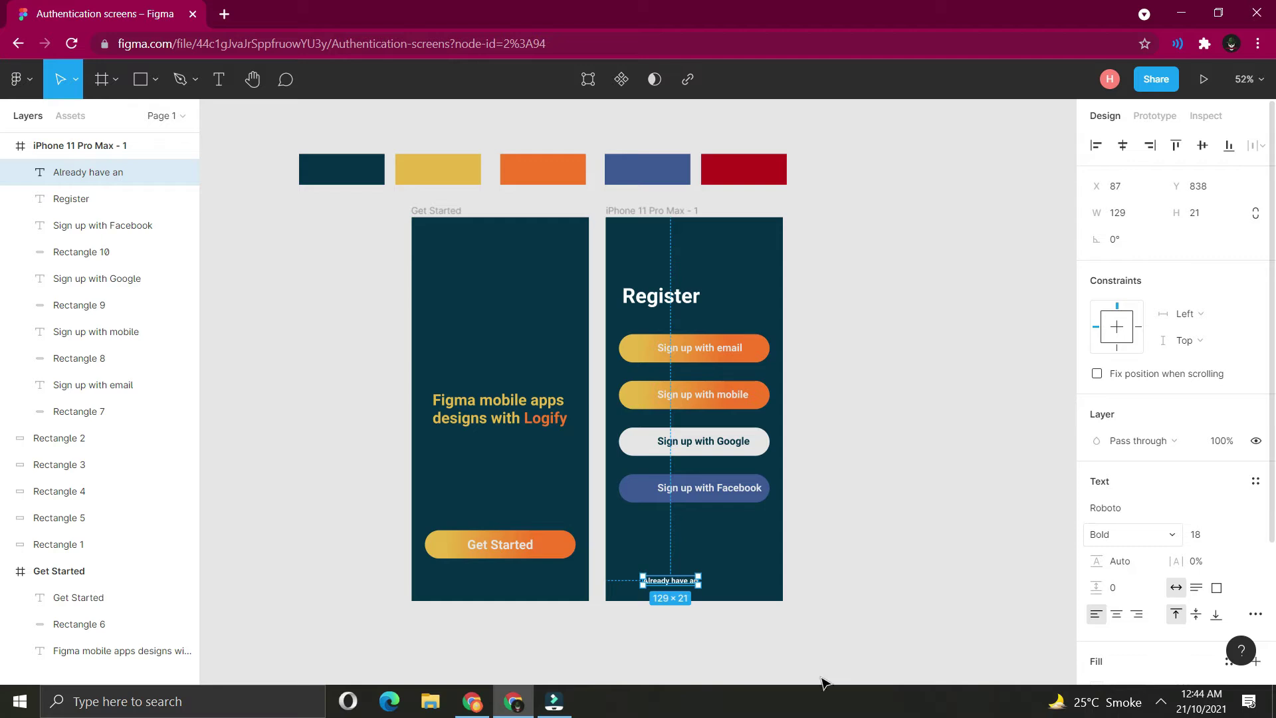
{"action": "left_click", "coordinate": [839, 560]}
{"action": "double_click", "coordinate": [665, 577]}
{"action": "key", "text": "Escape"}
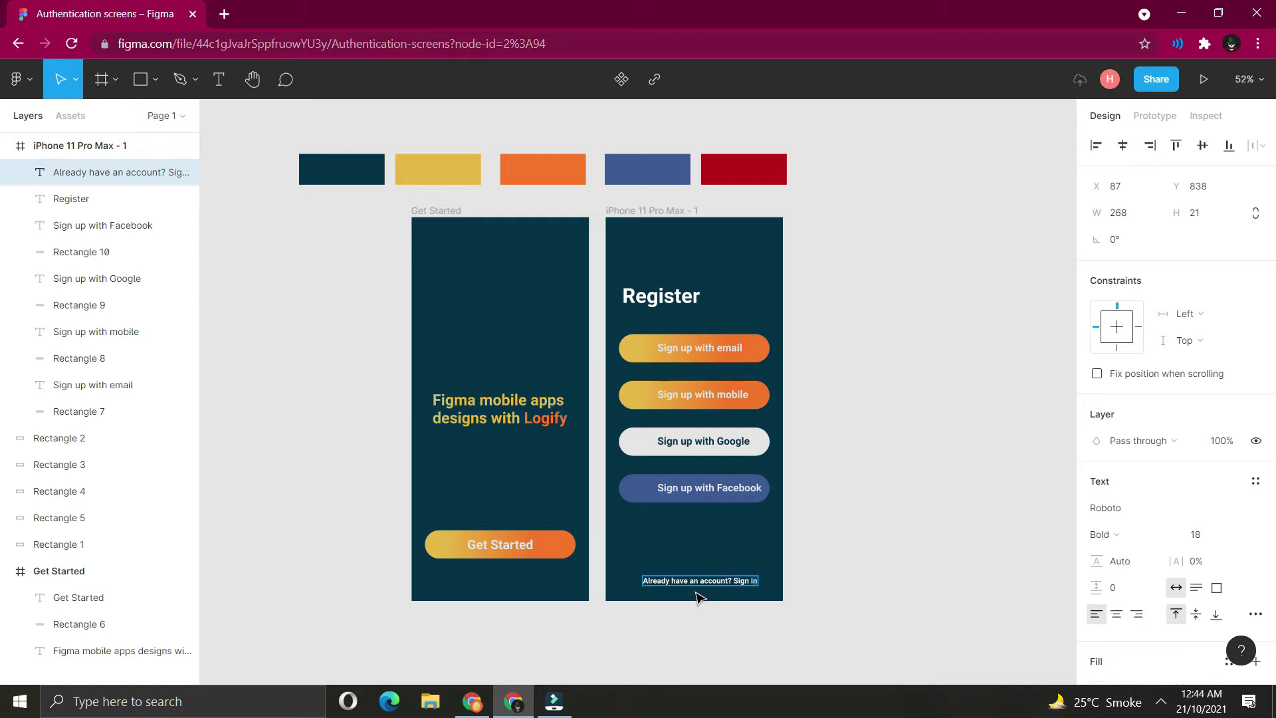
Increase the font size of the words "Sign in" to 22.
{"action": "key", "text": "ctrl+shift+period"}
{"action": "key", "text": "ctrl+shift+period"}
{"action": "key", "text": "ctrl+shift+period"}
{"action": "key", "text": "ctrl+shift+period"}
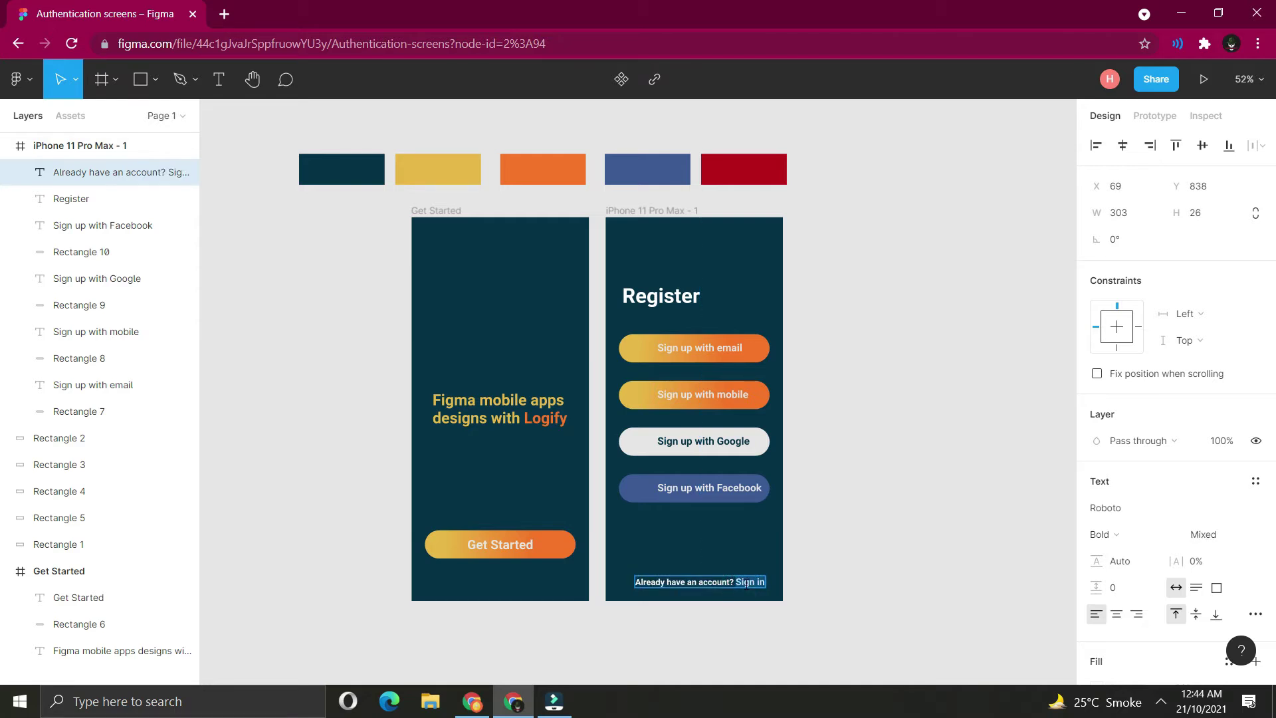
Colour the words "Sign in" with the orange sampled from the palette swatch.
{"action": "scroll", "coordinate": [1150, 471], "scroll_direction": "down", "scroll_amount": 3}
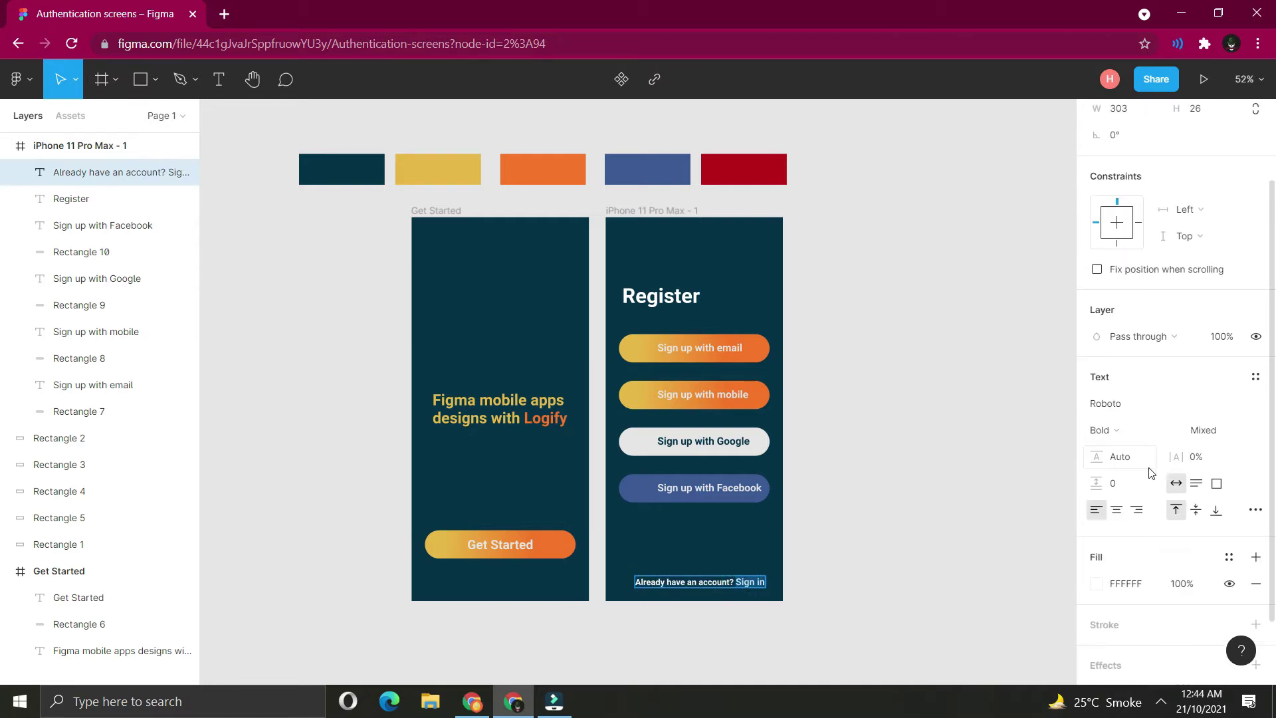
{"action": "left_click", "coordinate": [1101, 587]}
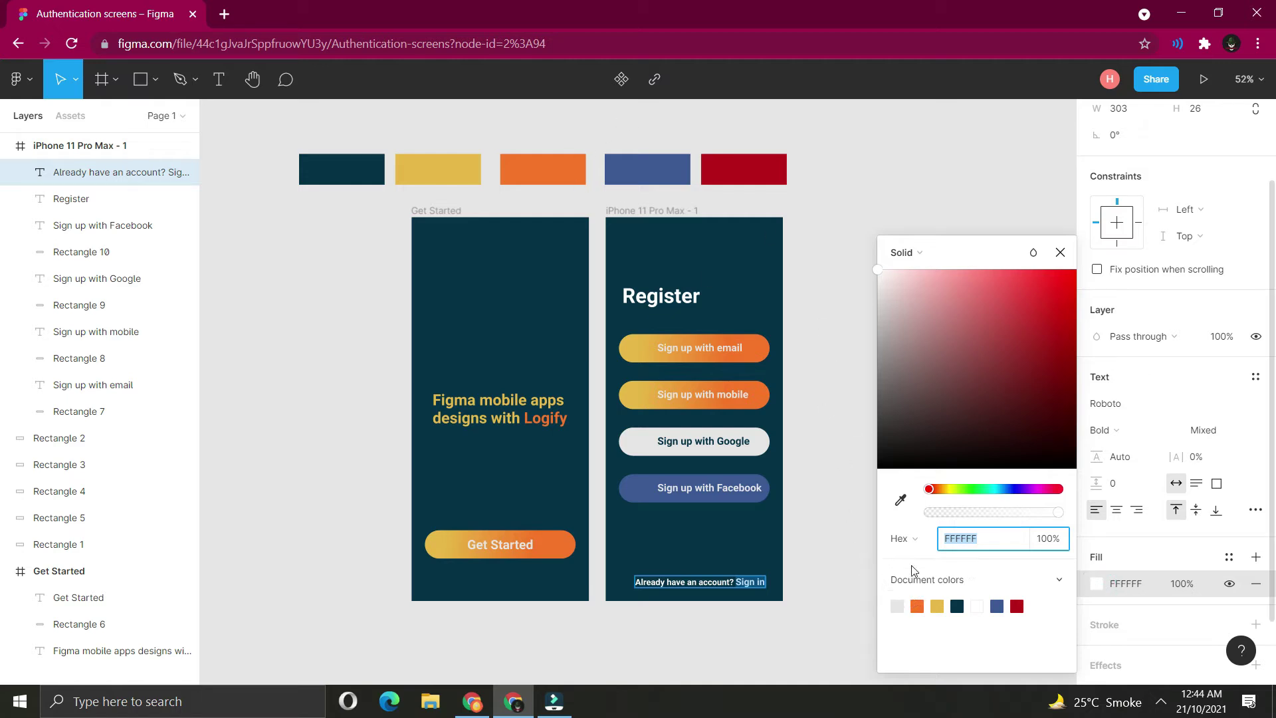
{"action": "left_click", "coordinate": [901, 500]}
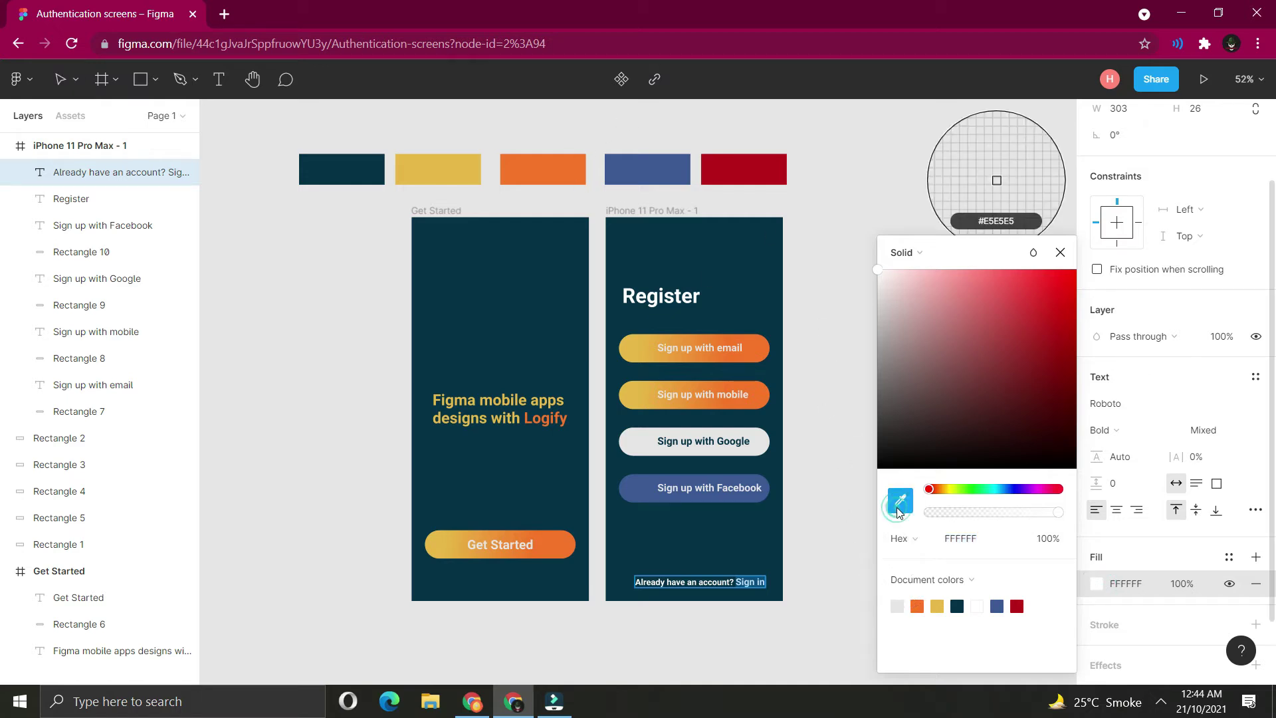
{"action": "left_click", "coordinate": [560, 173]}
{"action": "left_click", "coordinate": [830, 353]}
{"action": "left_click", "coordinate": [809, 515]}
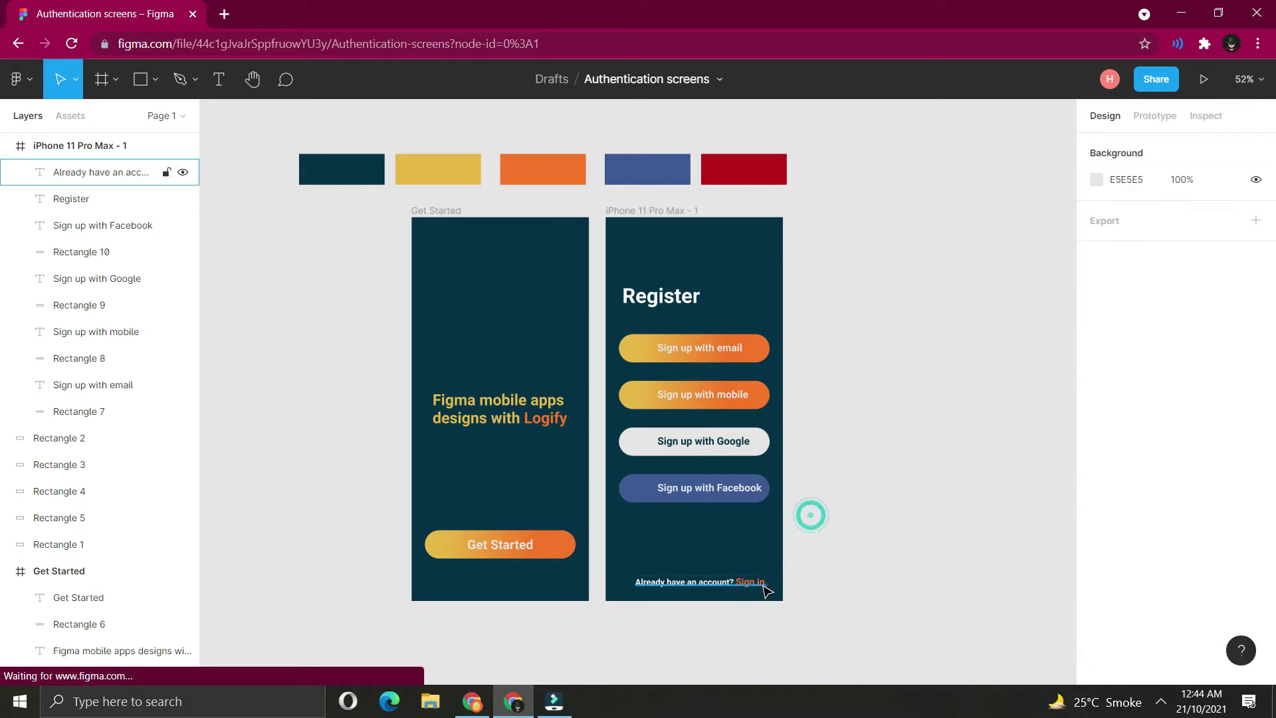
{"action": "left_click", "coordinate": [751, 585]}
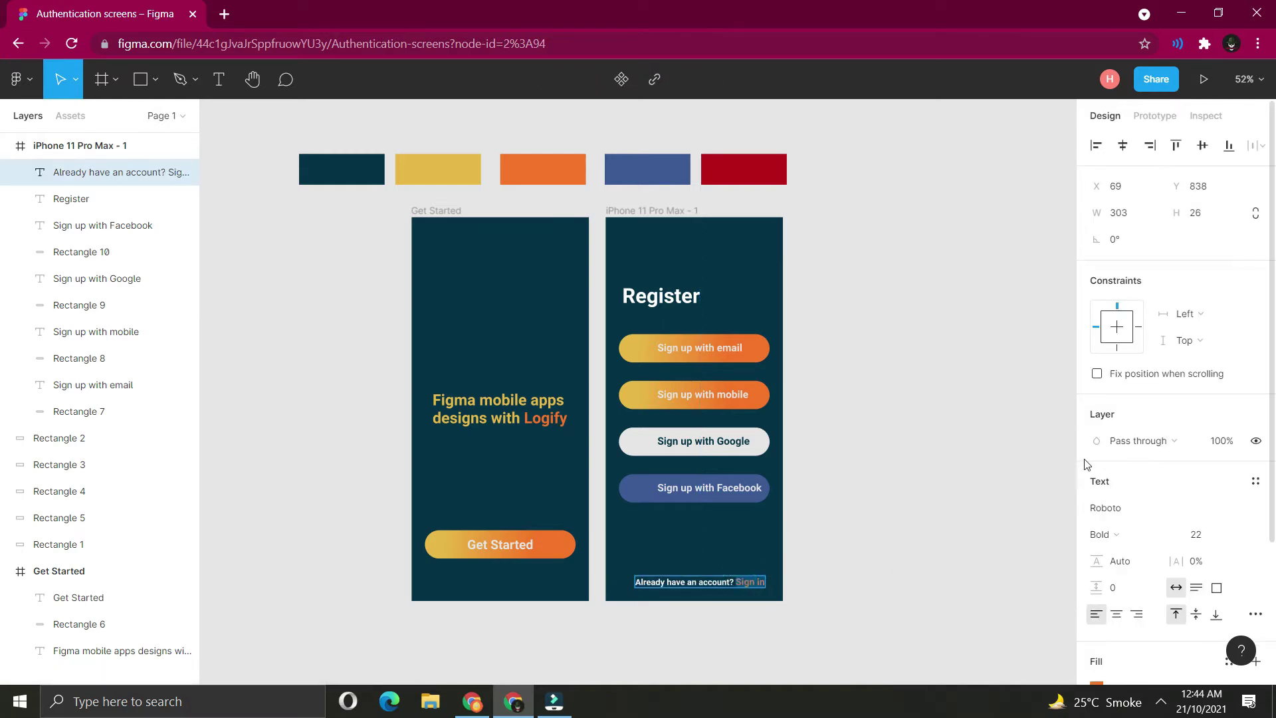
{"action": "scroll", "coordinate": [1128, 509], "scroll_direction": "down", "scroll_amount": 3}
Paste the orange figure-with-connections image beside the Register screen and scale it down.
{"action": "key", "text": "ctrl+v"}
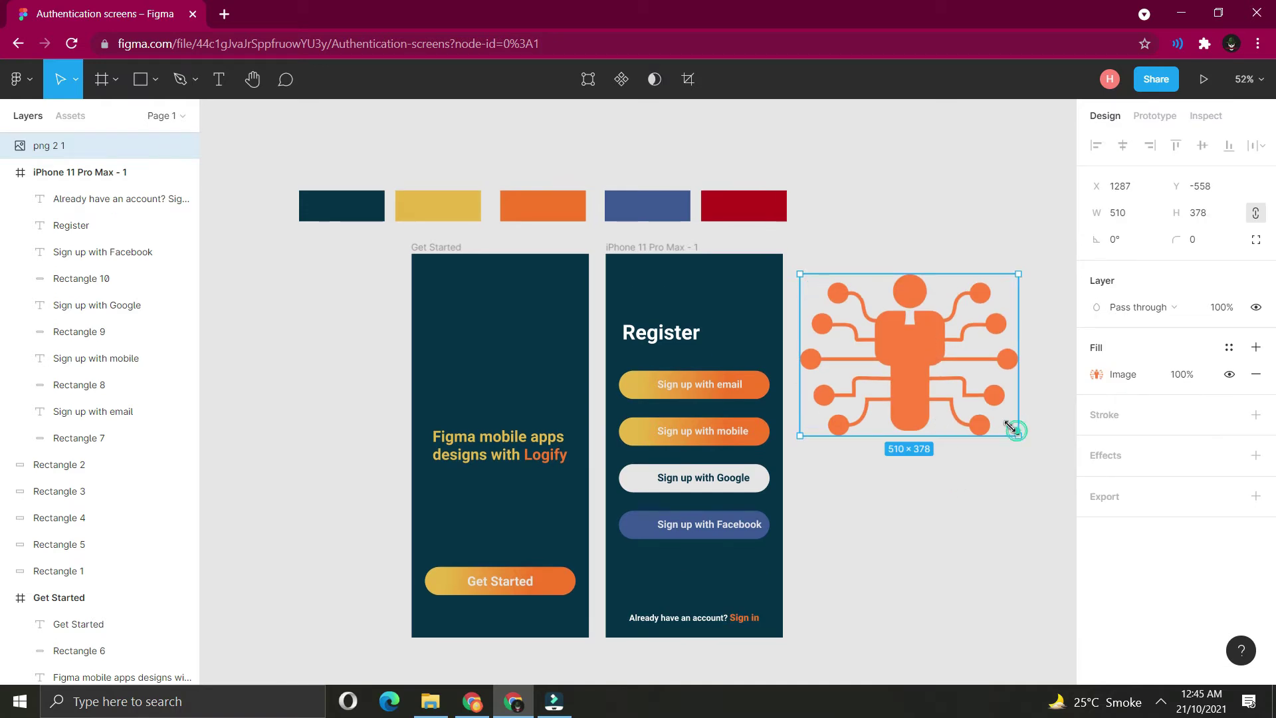
{"action": "left_click_drag", "start_coordinate": [1017, 434], "coordinate": [987, 412]}
{"action": "left_click", "coordinate": [974, 467]}
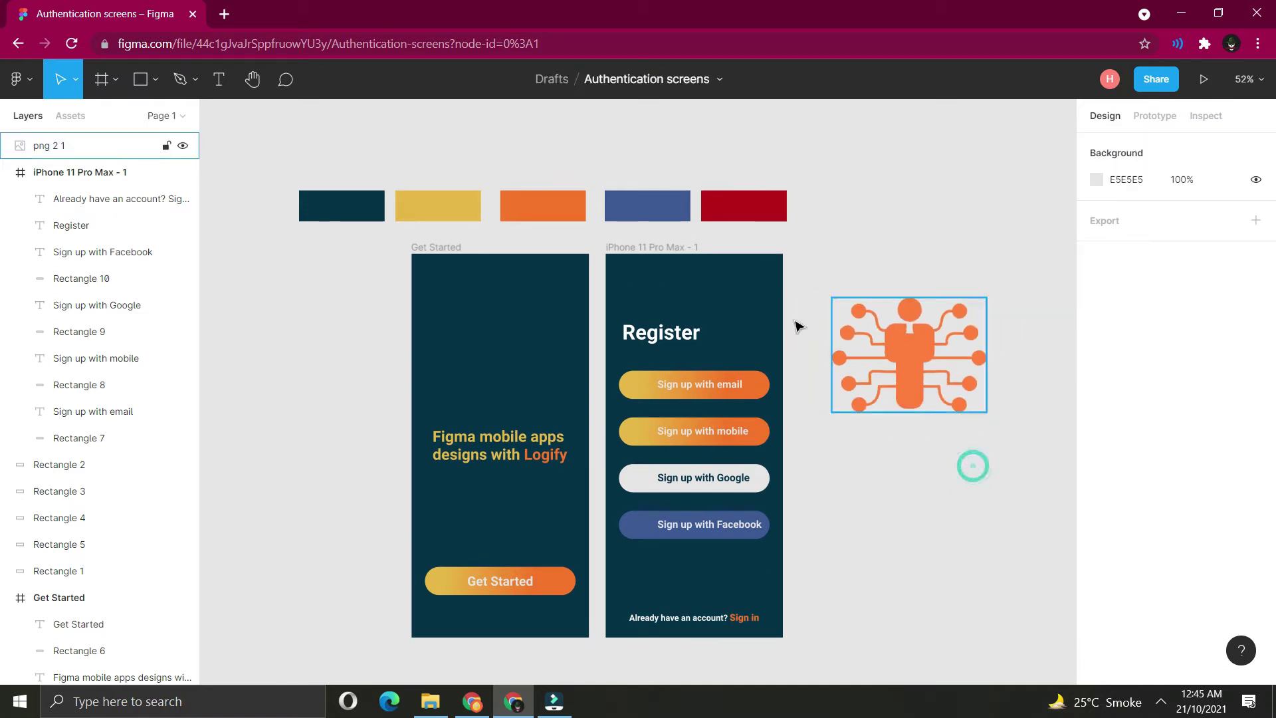
Draw a rectangle about 557 by 421 covering the orange figure image.
{"action": "left_click", "coordinate": [140, 79]}
{"action": "mouse_move", "coordinate": [820, 266]}
{"action": "left_mouse_down"}
{"action": "mouse_move", "coordinate": [980, 431]}
{"action": "mouse_move", "coordinate": [1049, 457]}
{"action": "left_mouse_up"}
{"action": "left_click", "coordinate": [931, 325]}
{"action": "left_click_drag", "start_coordinate": [924, 342], "coordinate": [914, 342]}
Align the centres of the rectangle and the orange figure image horizontally and vertically.
{"action": "left_click_drag", "start_coordinate": [950, 555], "coordinate": [877, 268]}
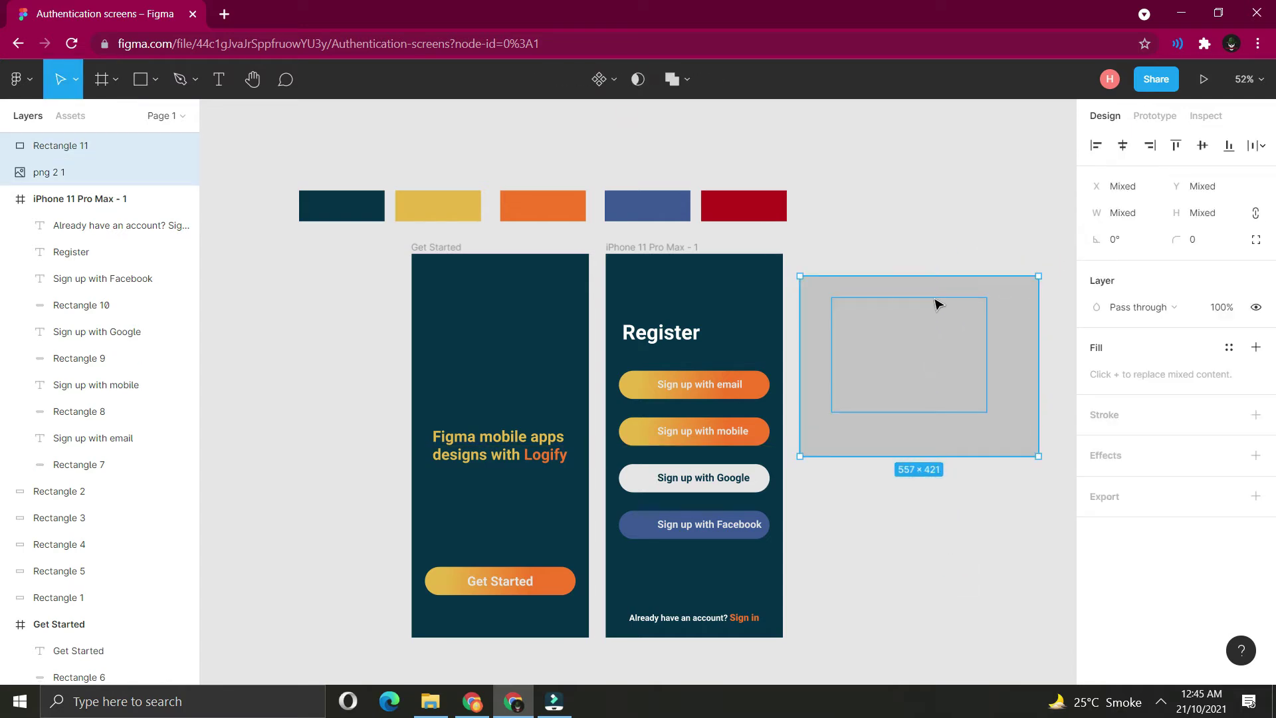
{"action": "left_click", "coordinate": [1122, 146]}
{"action": "left_click", "coordinate": [1202, 145]}
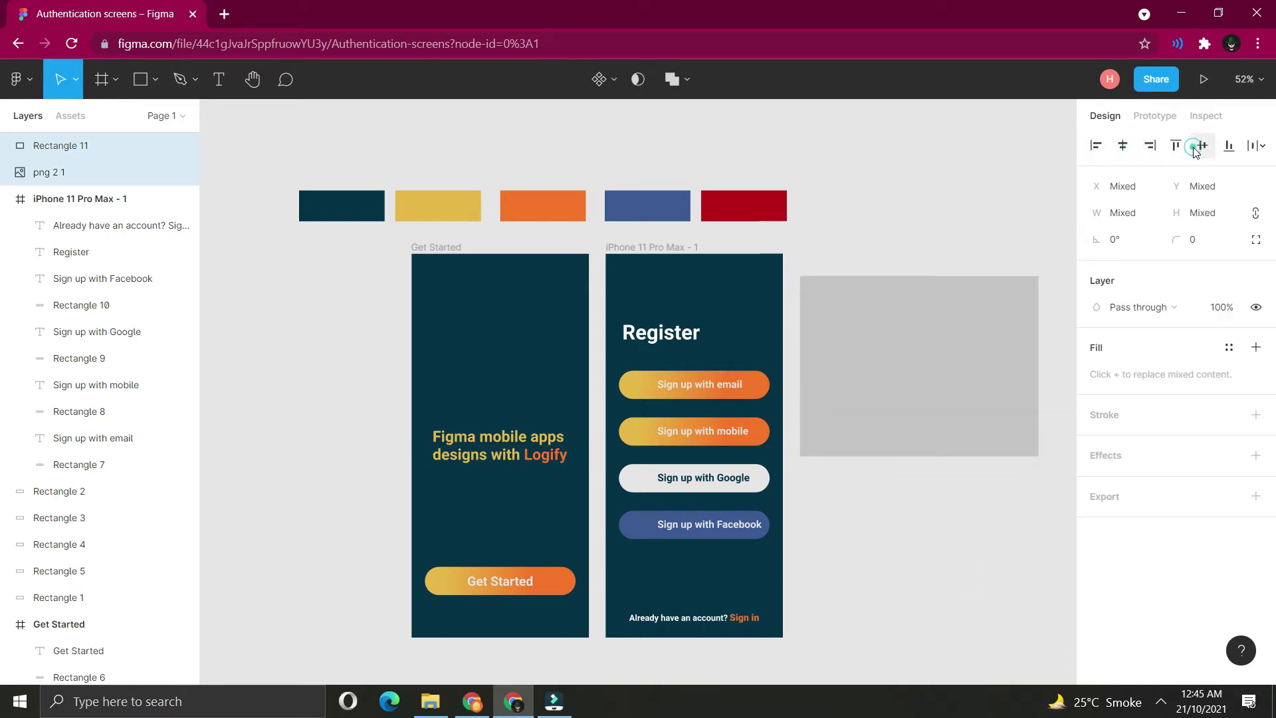
{"action": "left_click", "coordinate": [929, 191]}
Give the grey rectangle over the figure a linear gradient fill whose first stop uses the palette's yellow.
{"action": "left_click", "coordinate": [858, 282]}
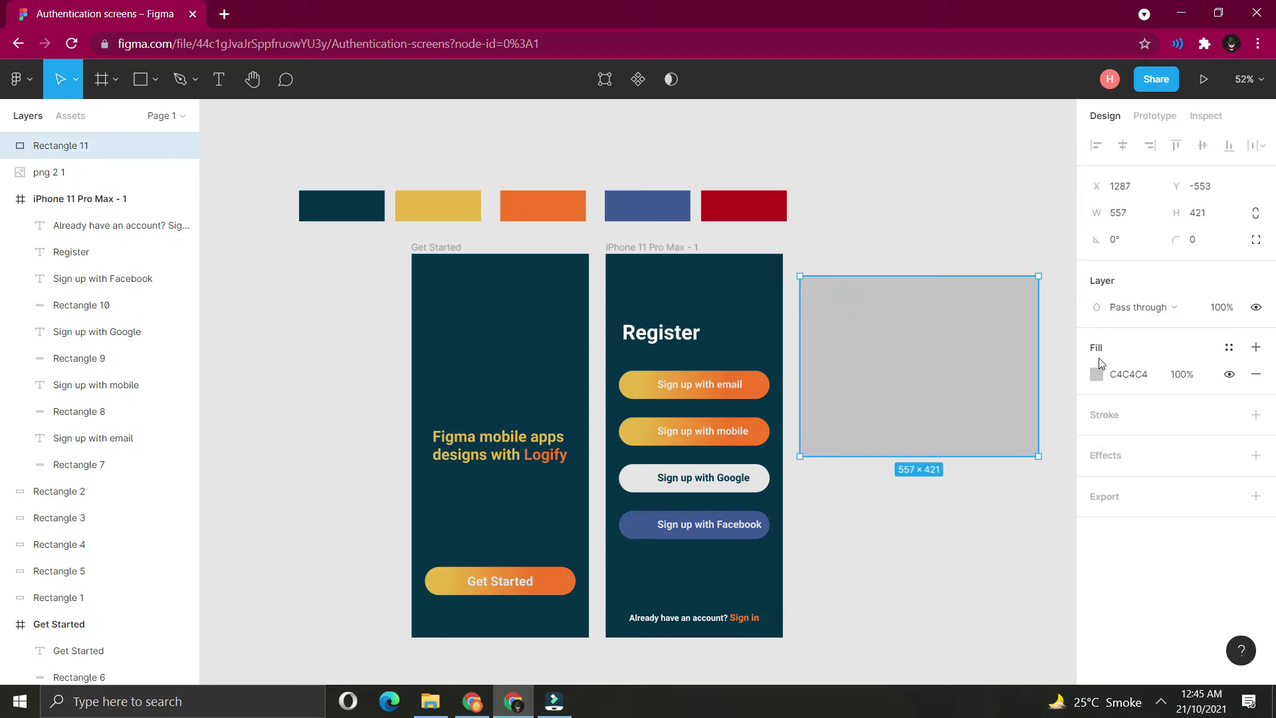
{"action": "left_click", "coordinate": [1098, 376]}
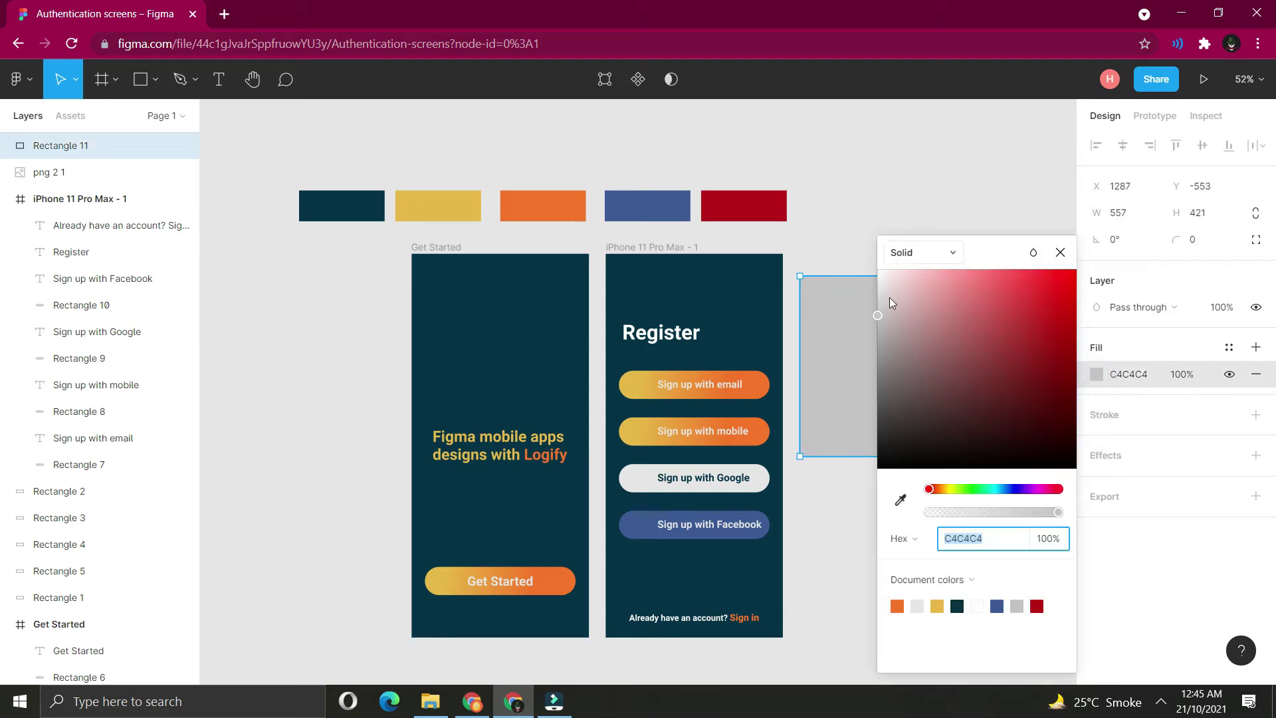
{"action": "left_click", "coordinate": [911, 252]}
{"action": "left_click", "coordinate": [919, 269]}
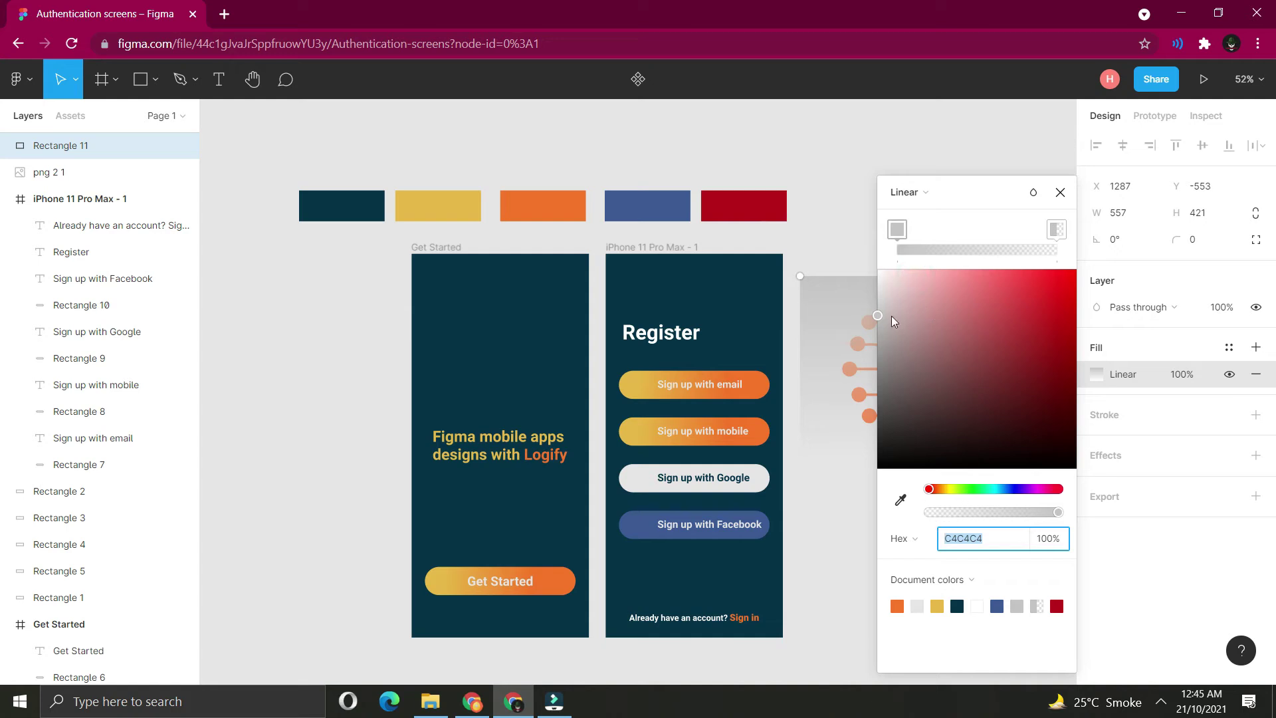
{"action": "left_click", "coordinate": [900, 500]}
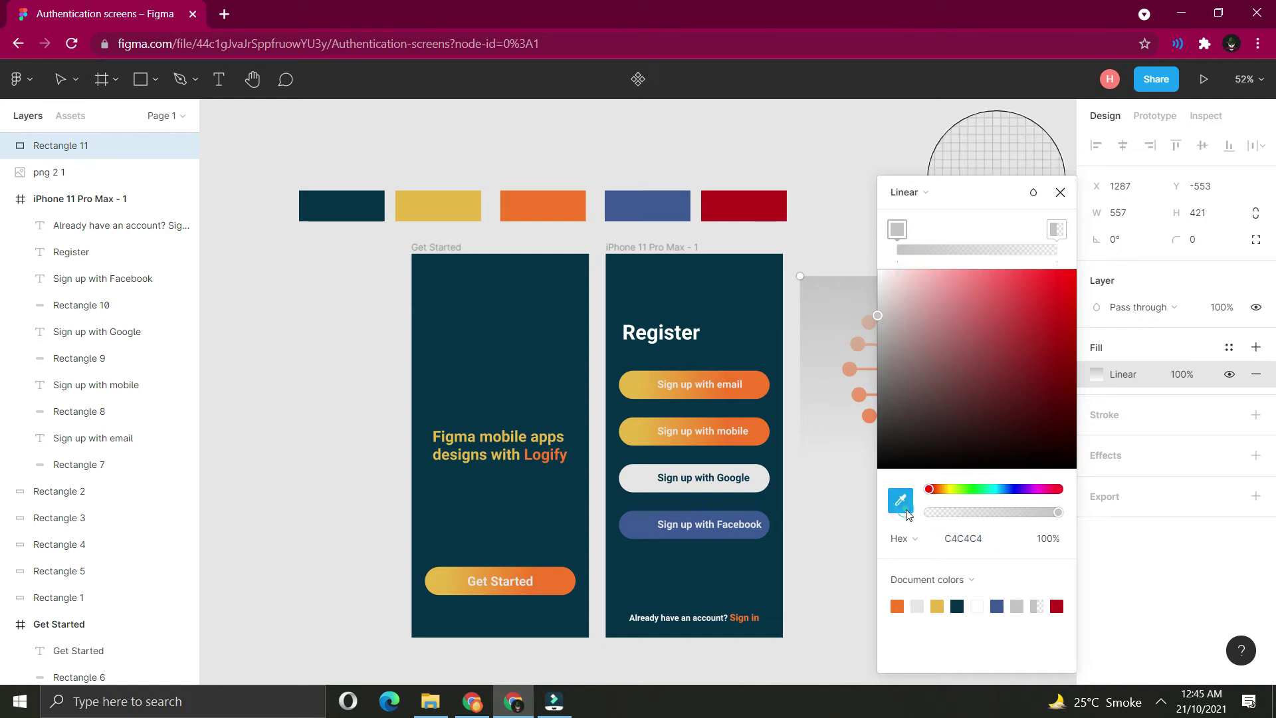
{"action": "left_click", "coordinate": [478, 204]}
Colour the gradient's end stop with the palette's orange and shift that stop slightly inward.
{"action": "left_click", "coordinate": [1056, 229]}
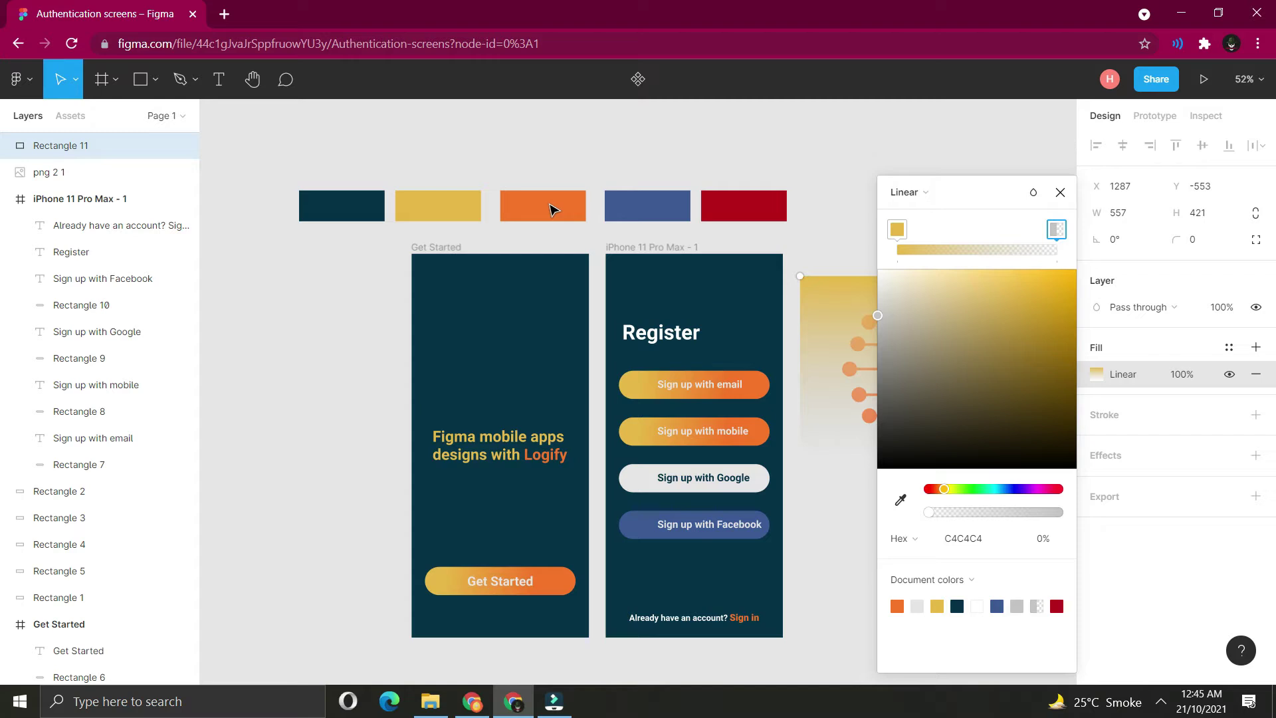
{"action": "left_click", "coordinate": [901, 499]}
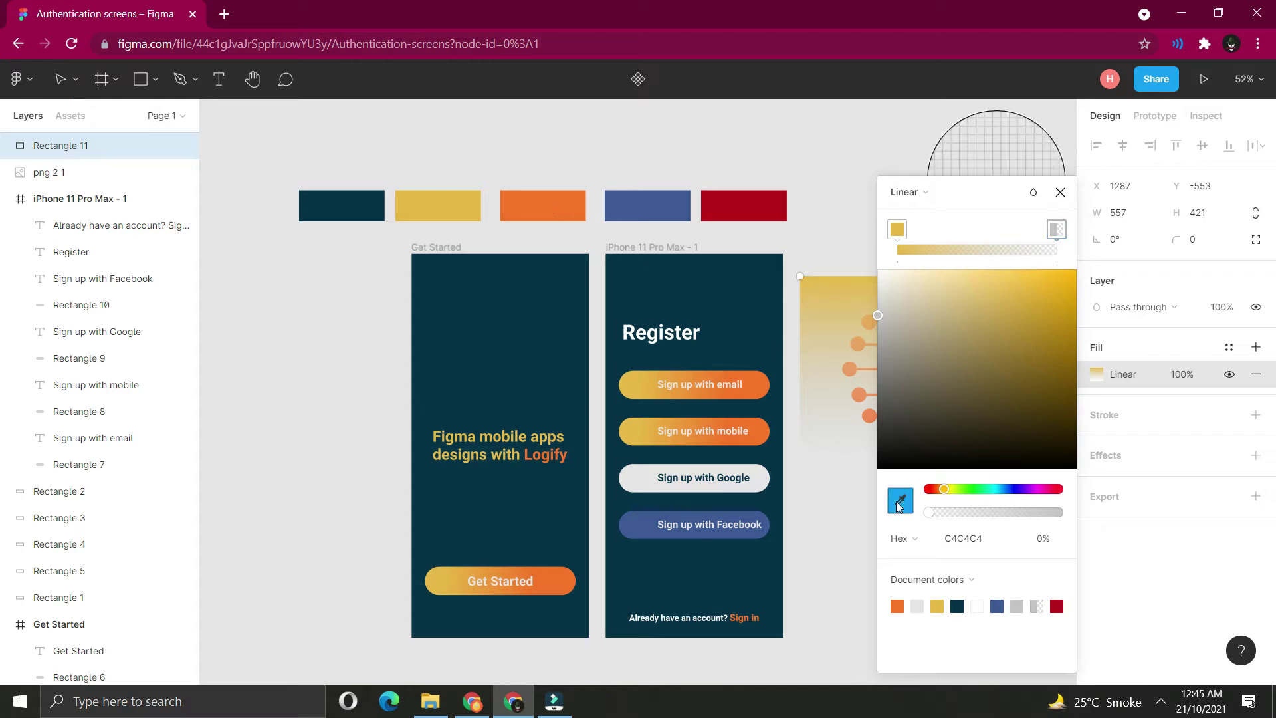
{"action": "left_click", "coordinate": [527, 210]}
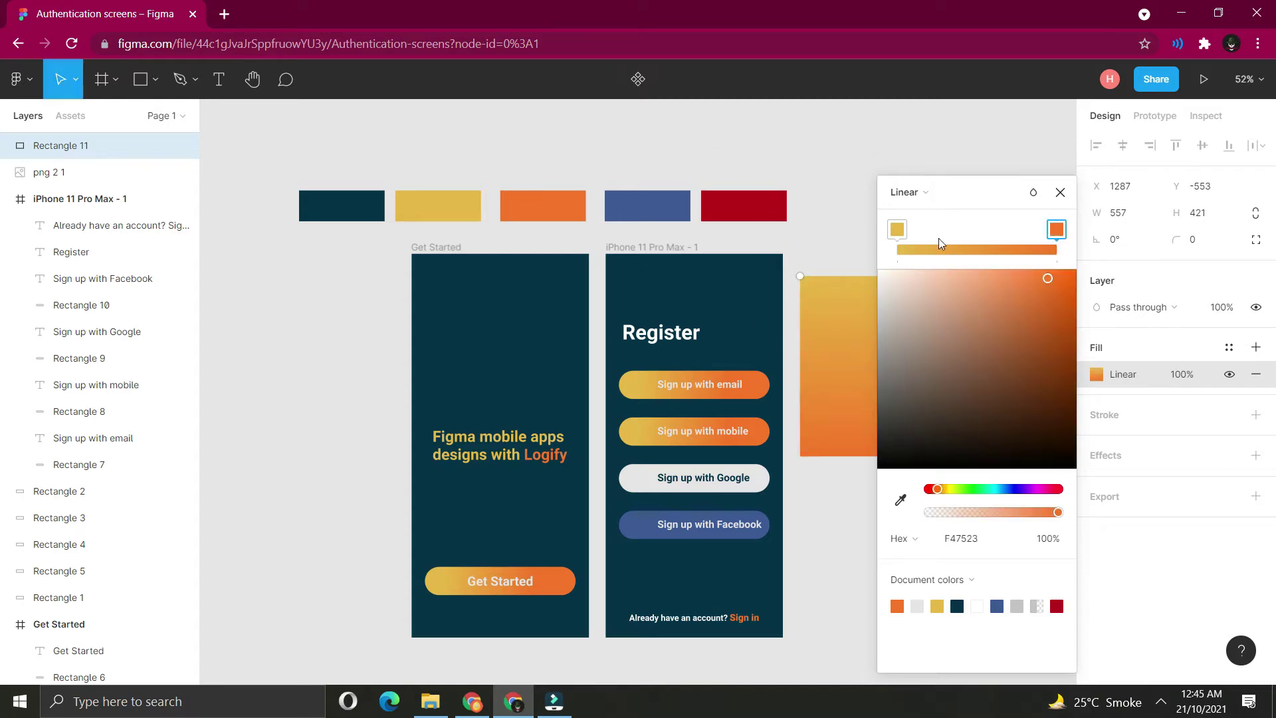
{"action": "left_click", "coordinate": [1056, 233]}
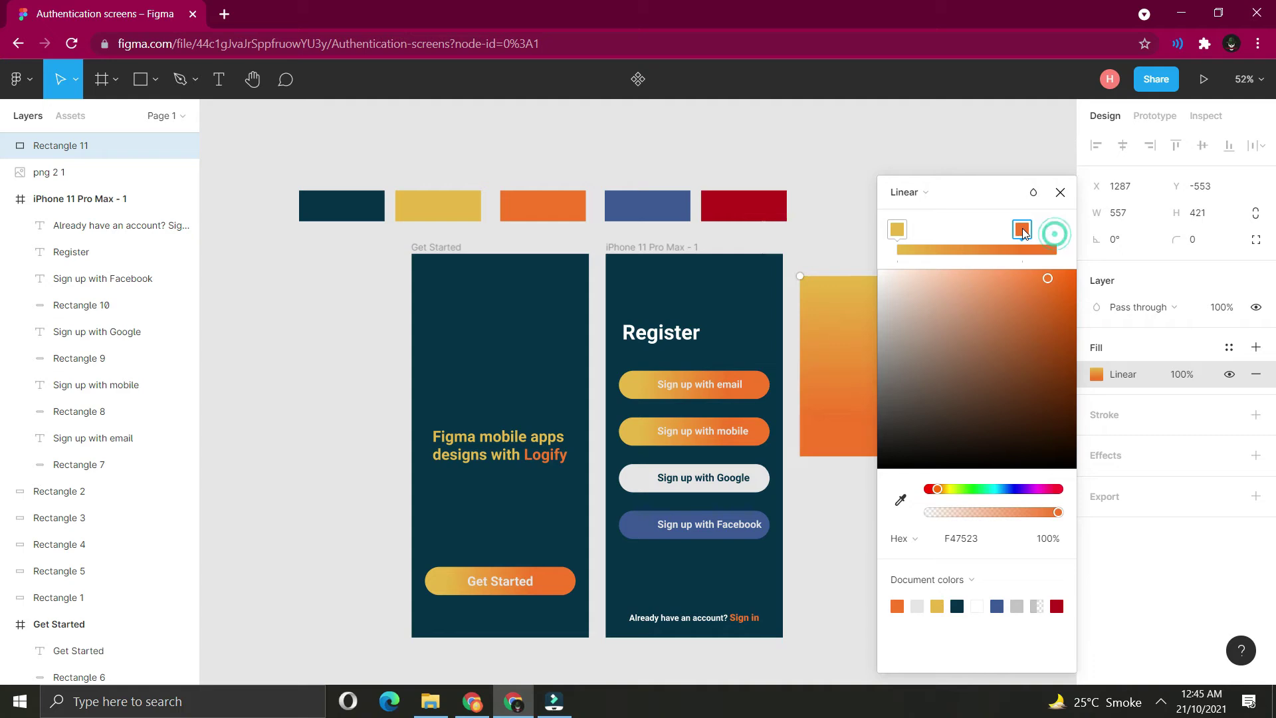
{"action": "left_click", "coordinate": [1060, 192]}
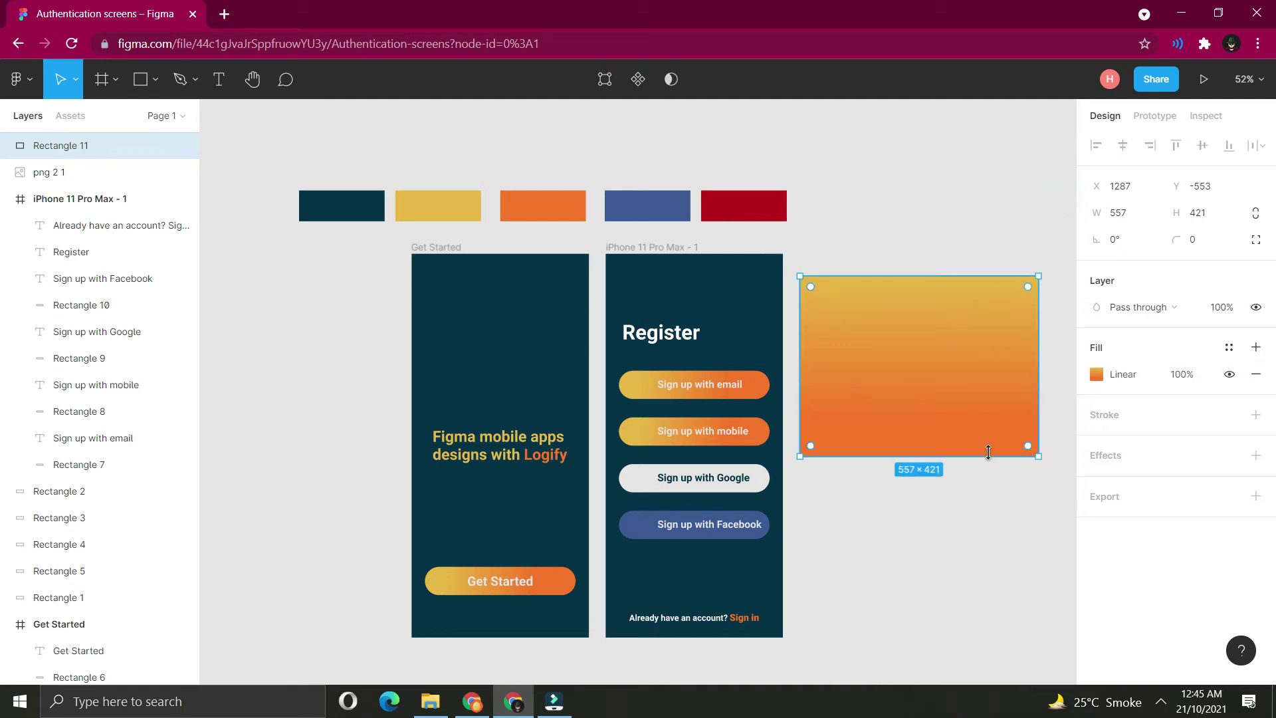
Mask the gradient rectangle with the figure image beneath it.
{"action": "left_click_drag", "start_coordinate": [995, 495], "coordinate": [904, 346]}
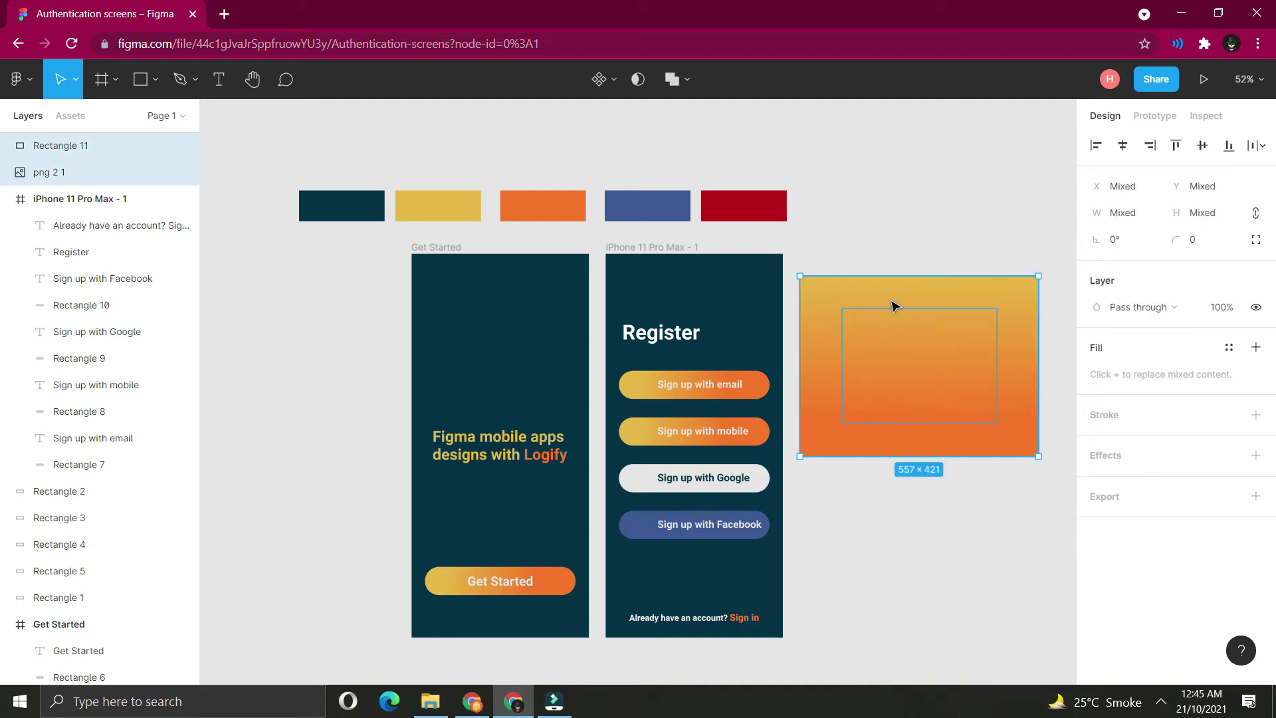
{"action": "right_click", "coordinate": [885, 372]}
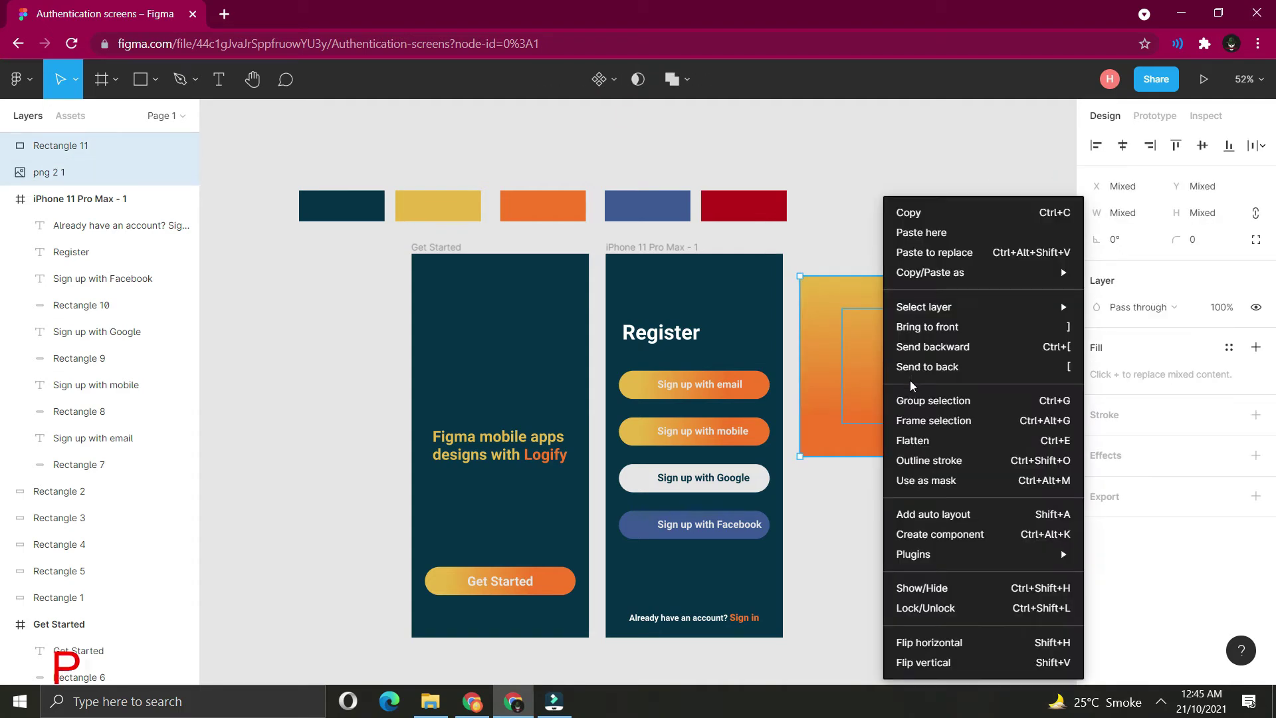
{"action": "left_click", "coordinate": [934, 483]}
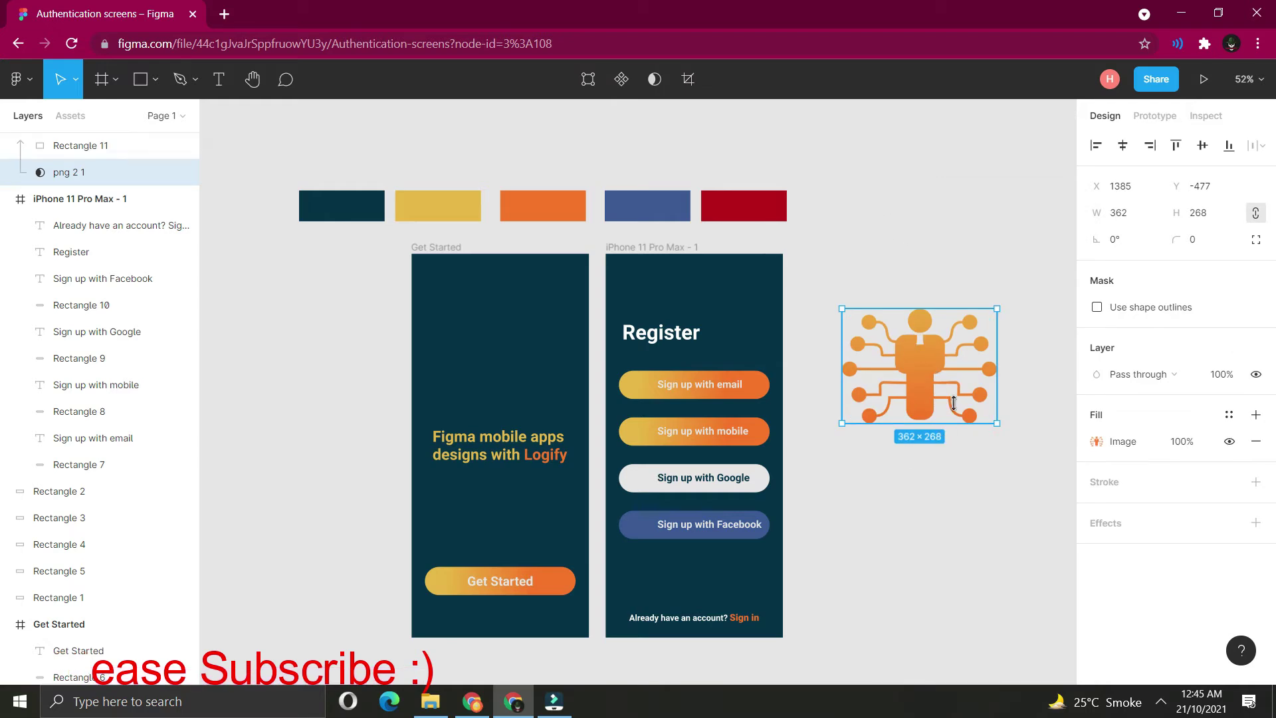
Scale the masked gradient figure down and place it above the Register heading on the Register screen.
{"action": "left_click_drag", "start_coordinate": [997, 309], "coordinate": [689, 264]}
{"action": "left_click", "coordinate": [949, 487]}
{"action": "left_click", "coordinate": [912, 282]}
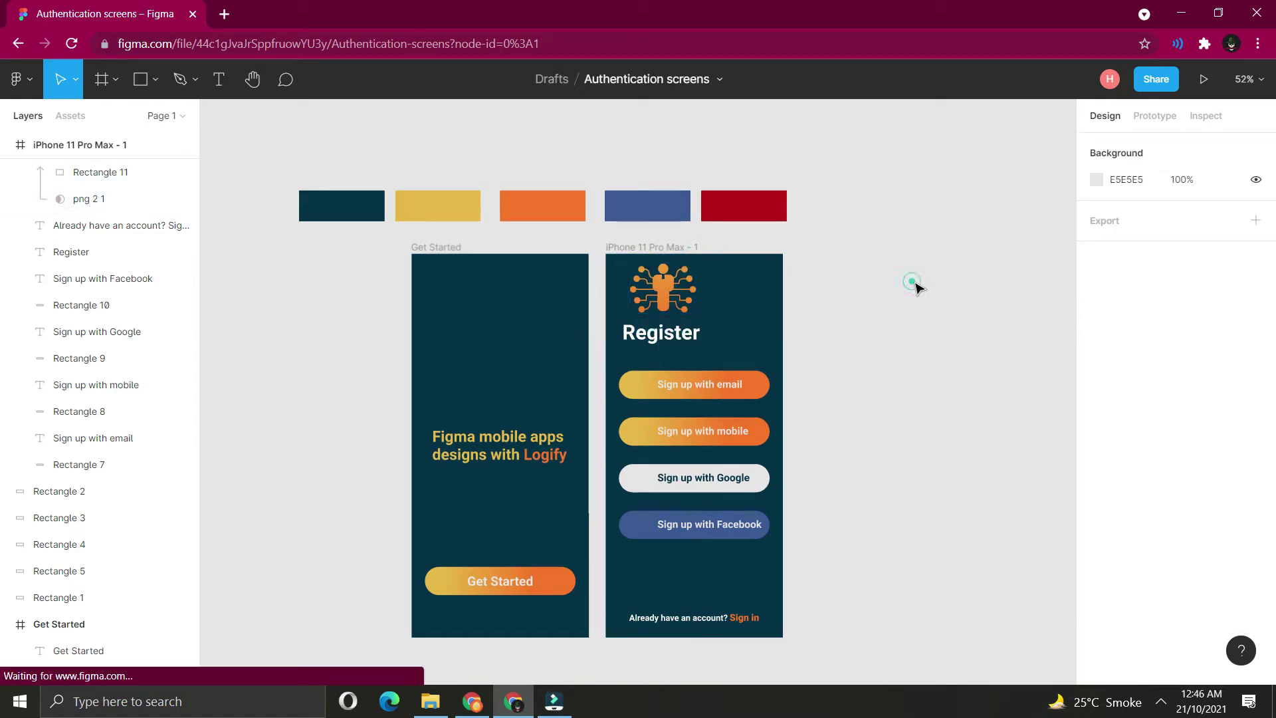
Add the text "Logify" to the Register screen and move it close beside the figure logo.
{"action": "left_click", "coordinate": [223, 90]}
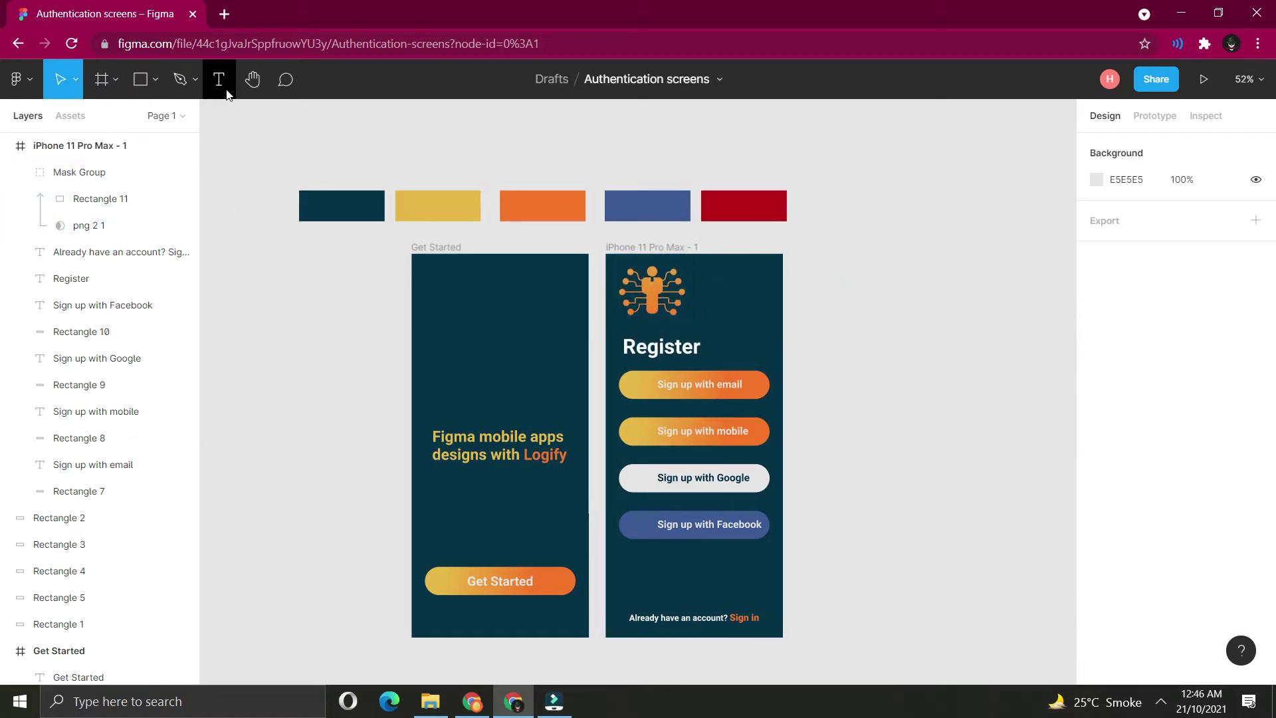
{"action": "left_click", "coordinate": [711, 286]}
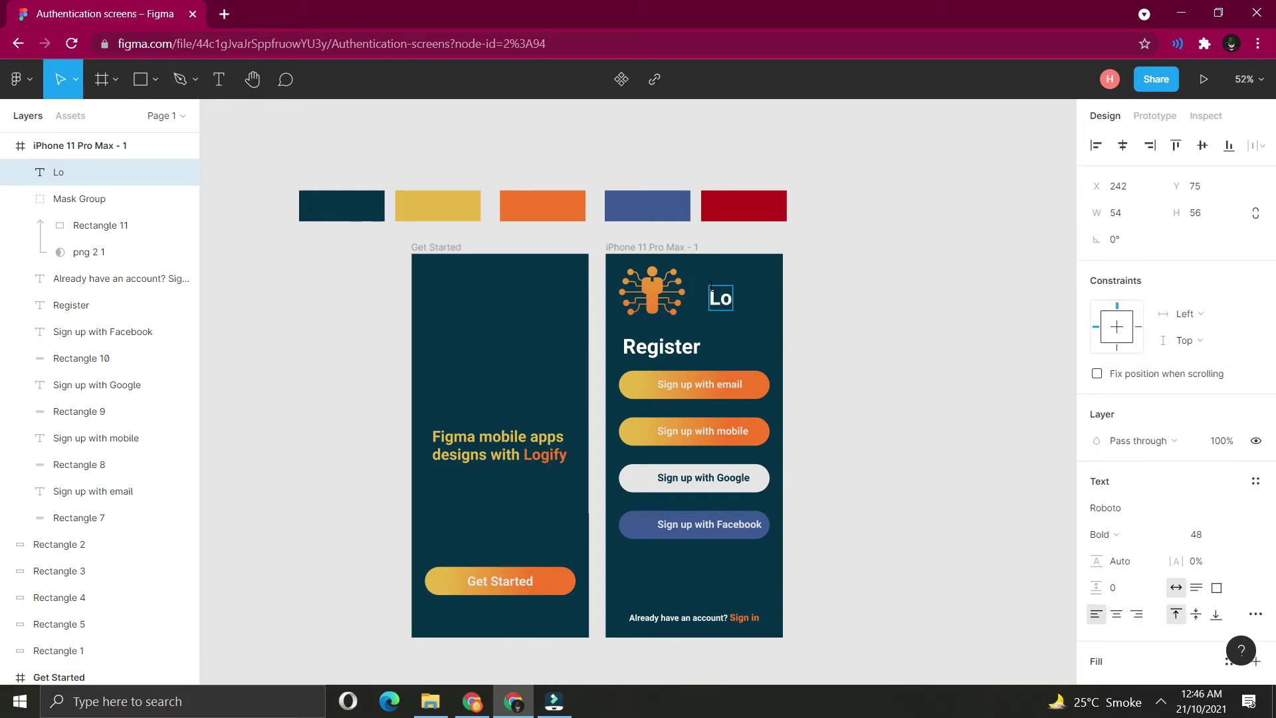
{"action": "type", "text": "Logify"}
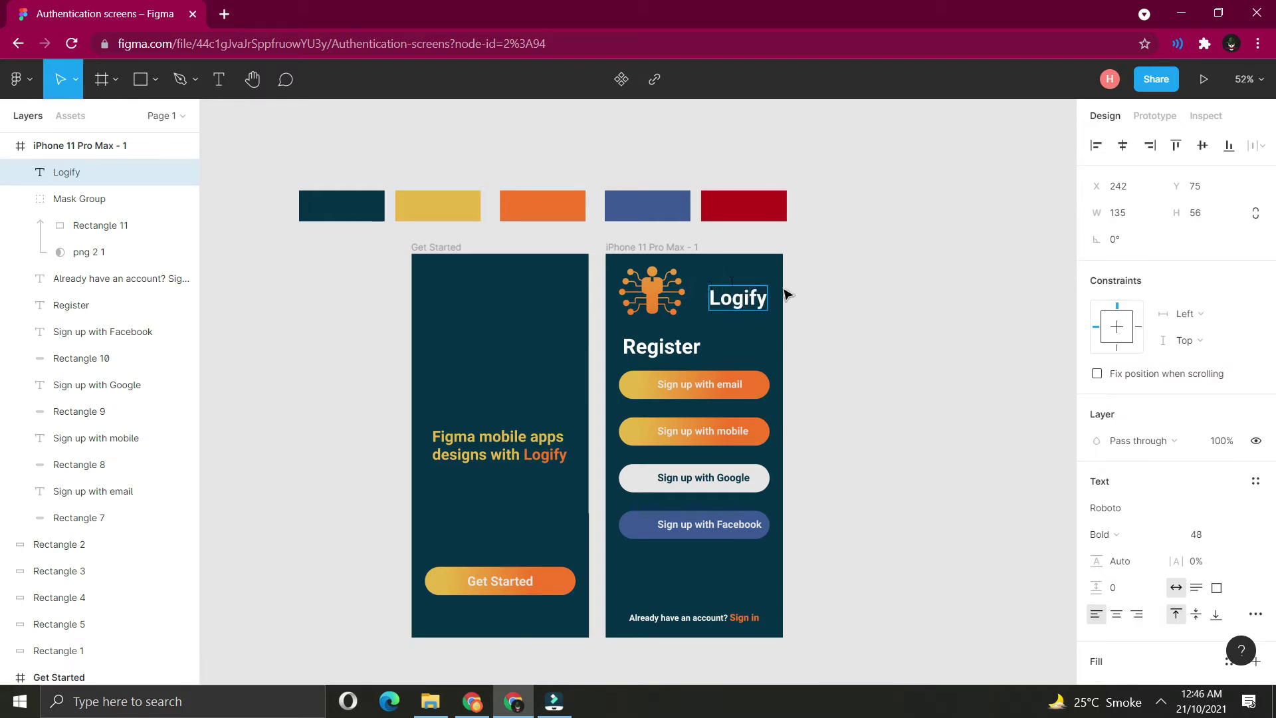
{"action": "key", "text": "Escape"}
{"action": "left_click_drag", "start_coordinate": [733, 300], "coordinate": [717, 299]}
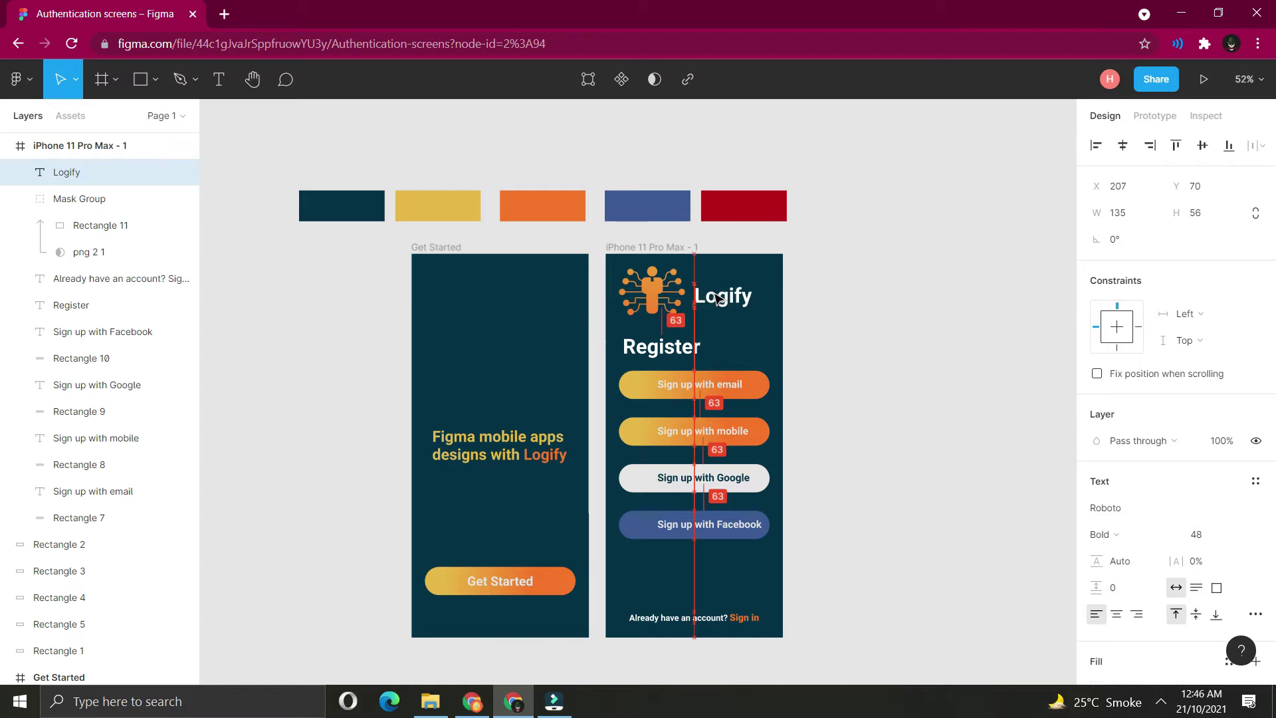
Move the sign-up buttons down and slightly lower the figure logo, the Logify text and the Register heading.
{"action": "left_click", "coordinate": [792, 607]}
{"action": "left_click_drag", "start_coordinate": [694, 389], "coordinate": [692, 404]}
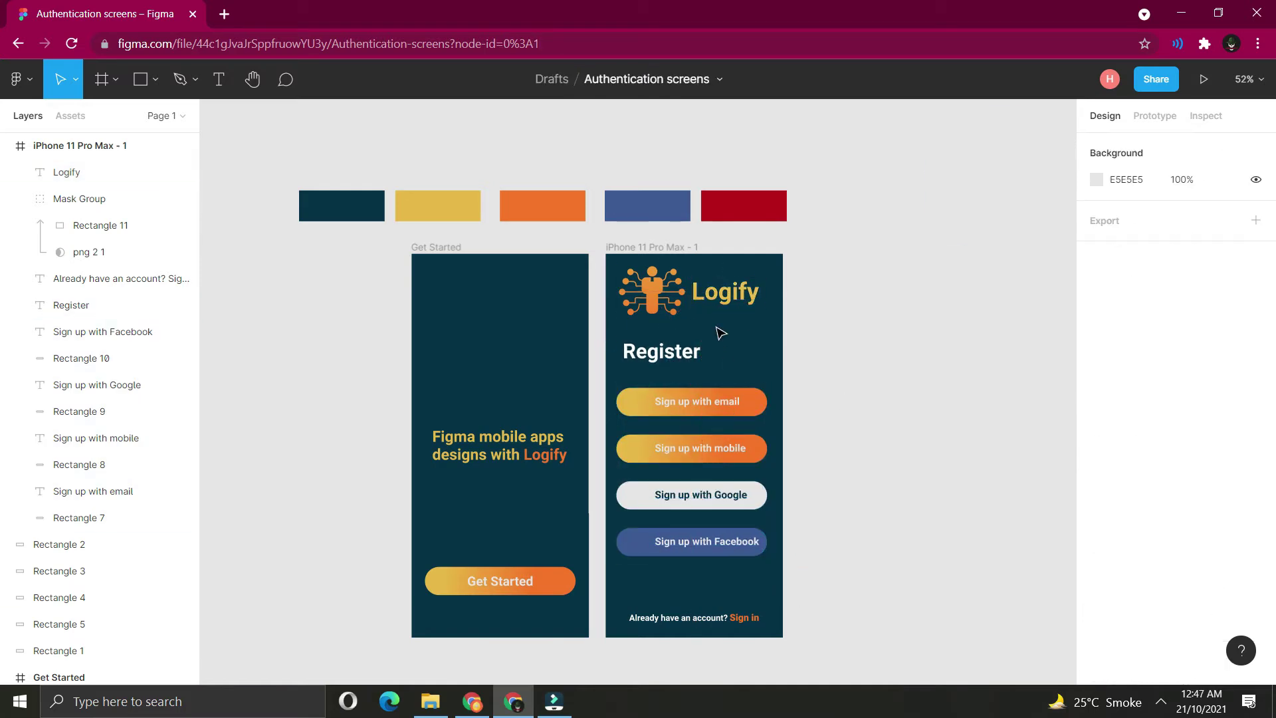
{"action": "left_click_drag", "start_coordinate": [652, 290], "coordinate": [656, 299]}
{"action": "left_click_drag", "start_coordinate": [726, 291], "coordinate": [726, 298]}
{"action": "left_click_drag", "start_coordinate": [667, 351], "coordinate": [667, 353]}
Nudge the mobile, Google and Facebook sign-up buttons with their labels upward to even out their vertical spacing.
{"action": "left_click", "coordinate": [696, 401]}
{"action": "left_click", "coordinate": [699, 448]}
{"action": "left_click", "coordinate": [700, 495]}
{"action": "left_click", "coordinate": [641, 498], "text": "shift"}
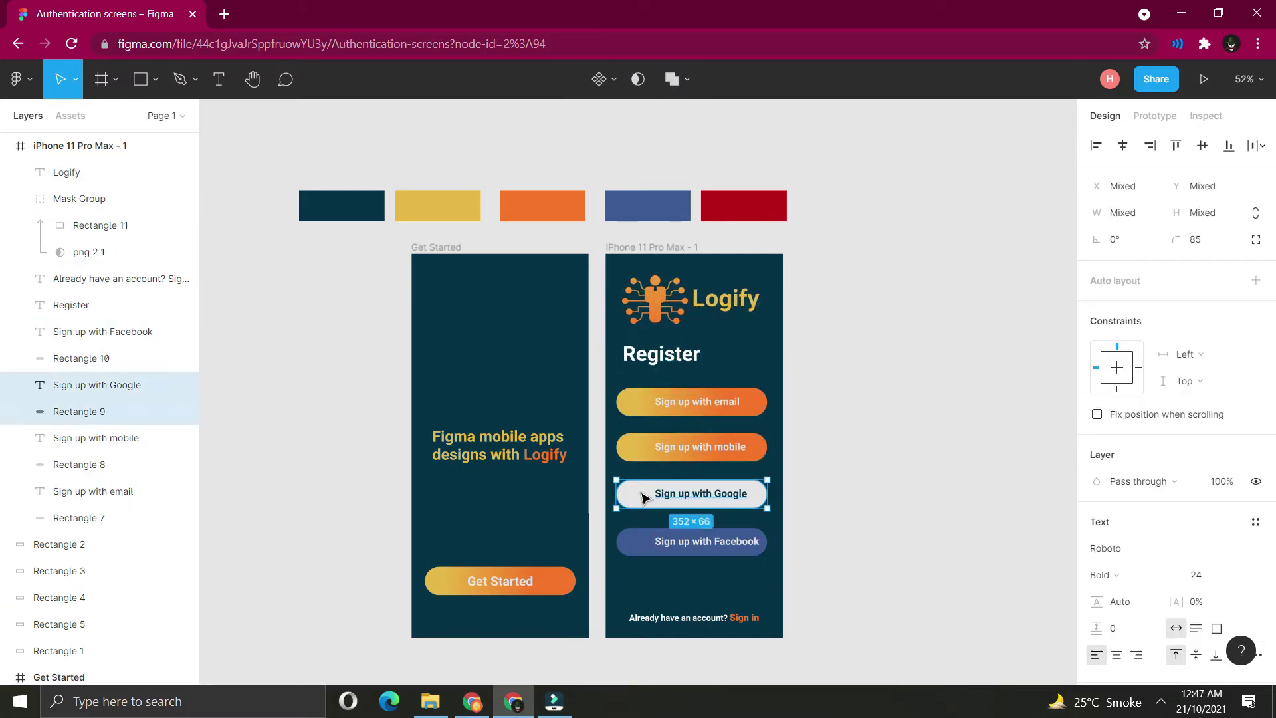
{"action": "left_click", "coordinate": [698, 542]}
{"action": "left_click", "coordinate": [642, 543], "text": "shift"}
{"action": "left_click_drag", "start_coordinate": [642, 544], "coordinate": [642, 541]}
{"action": "scroll", "coordinate": [642, 541], "scroll_direction": "up", "scroll_amount": 1}
{"action": "left_click", "coordinate": [655, 302]}
{"action": "left_click", "coordinate": [878, 391]}
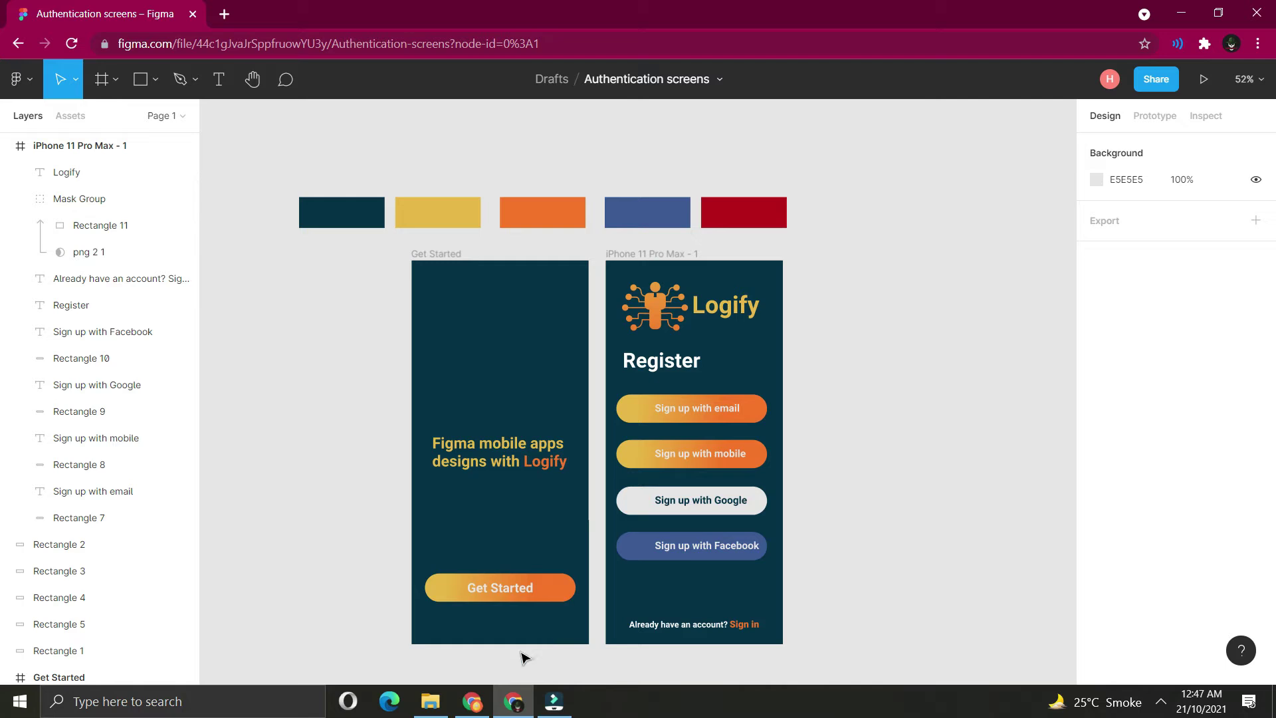
Rename the iPhone 11 Pro Max - 1 frame as Register, with its layers collapsed.
{"action": "left_click", "coordinate": [8, 146]}
{"action": "double_click", "coordinate": [122, 151]}
{"action": "type", "text": "Register"}
{"action": "left_click", "coordinate": [214, 254]}
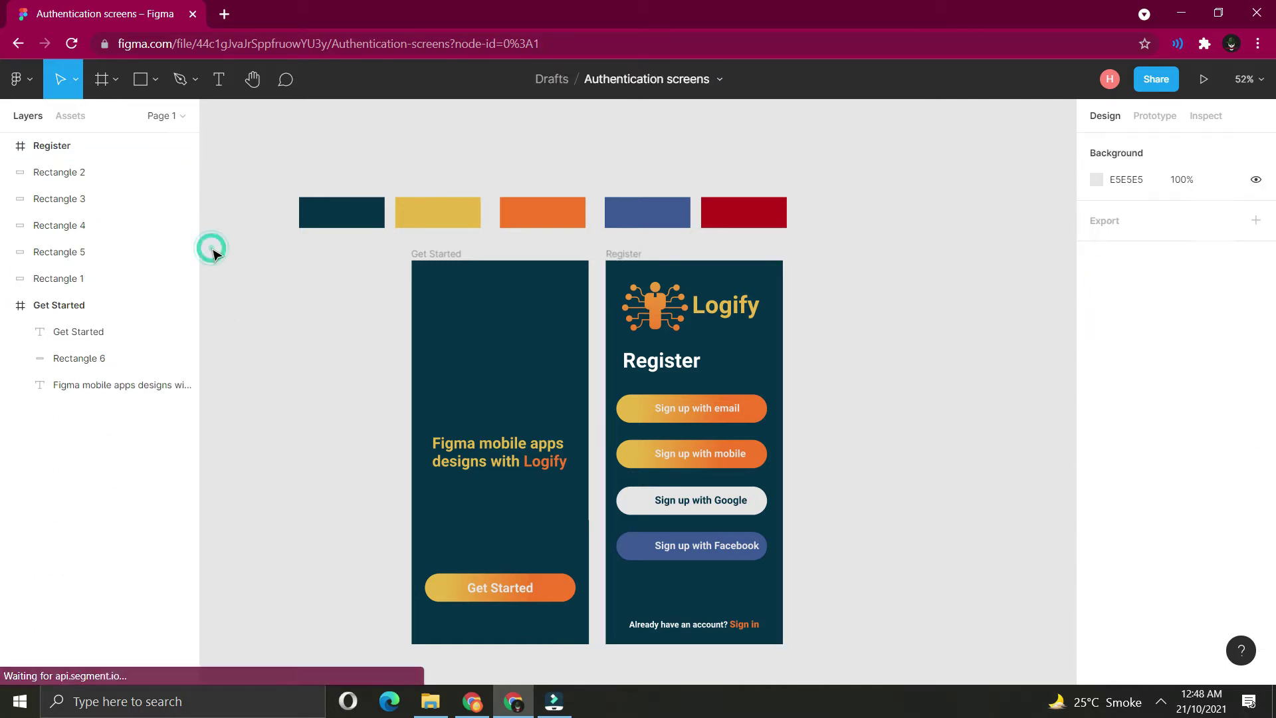
Copy the figure logo and Logify text from the Register screen into the upper part of the Get Started frame.
{"action": "left_click", "coordinate": [662, 286]}
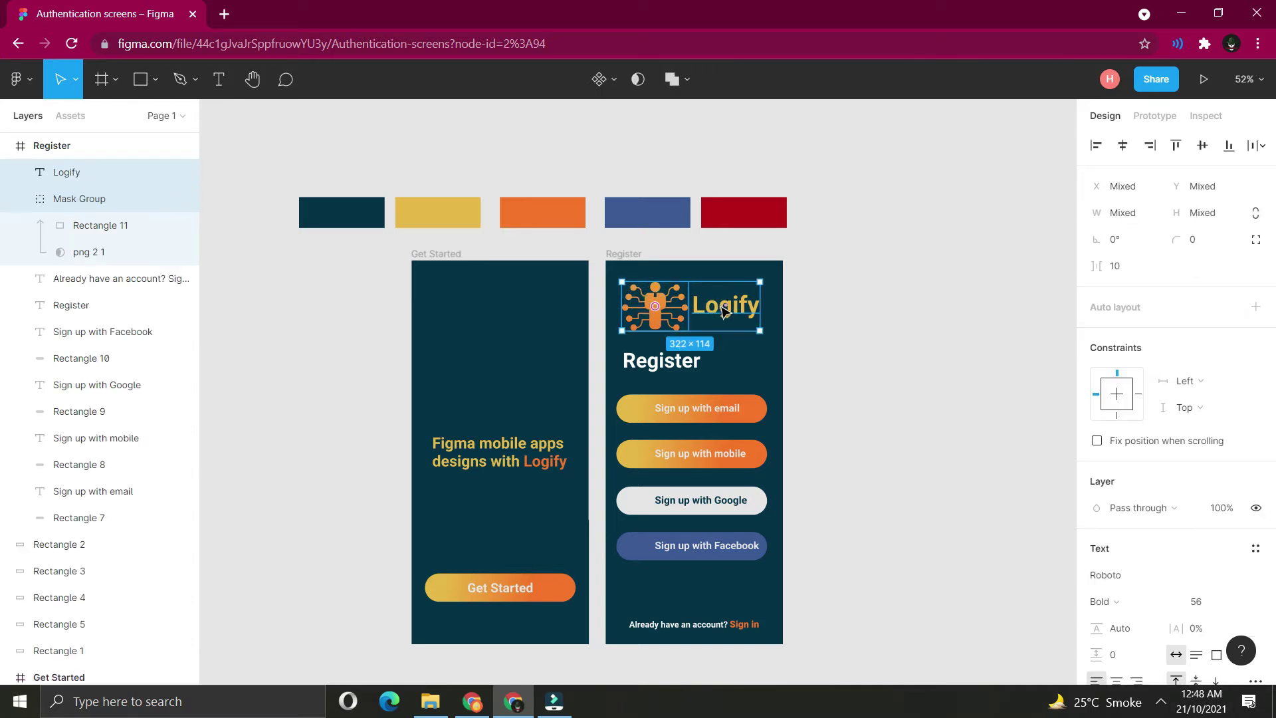
{"action": "left_click", "coordinate": [444, 262]}
{"action": "left_click", "coordinate": [457, 290]}
{"action": "key", "text": "ctrl+v"}
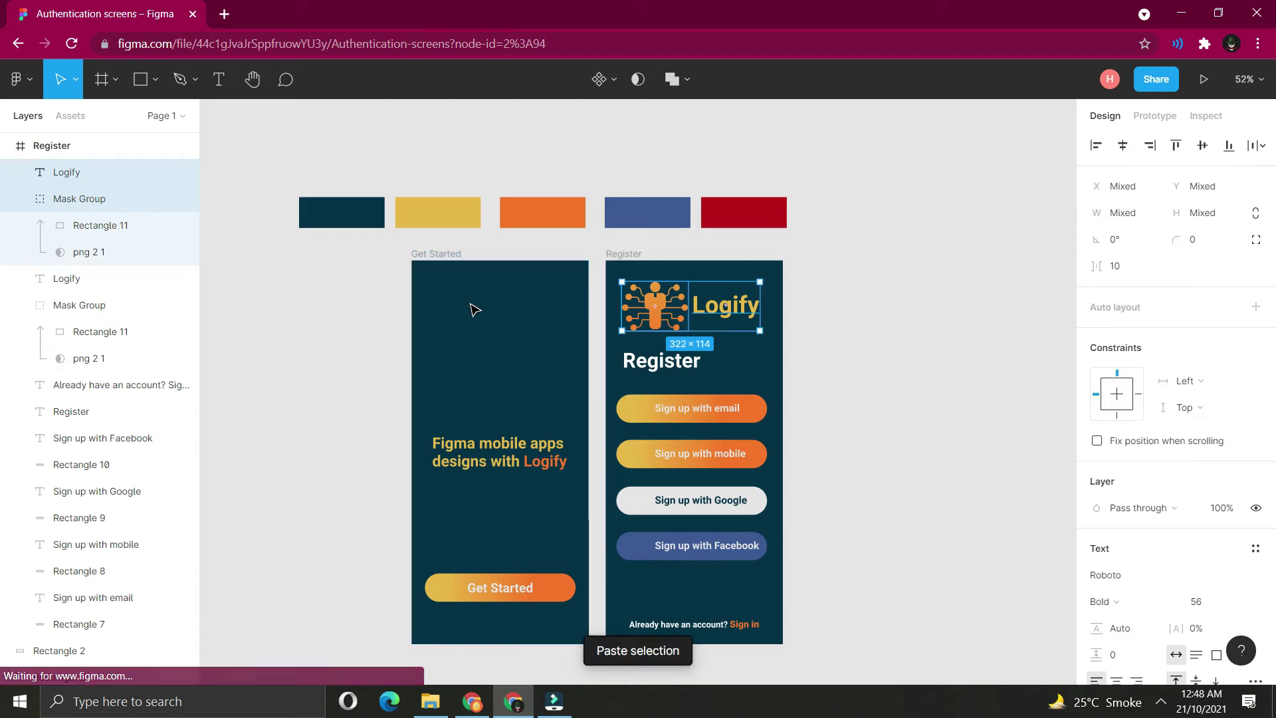
{"action": "left_click", "coordinate": [444, 255]}
{"action": "key", "text": "ctrl+v"}
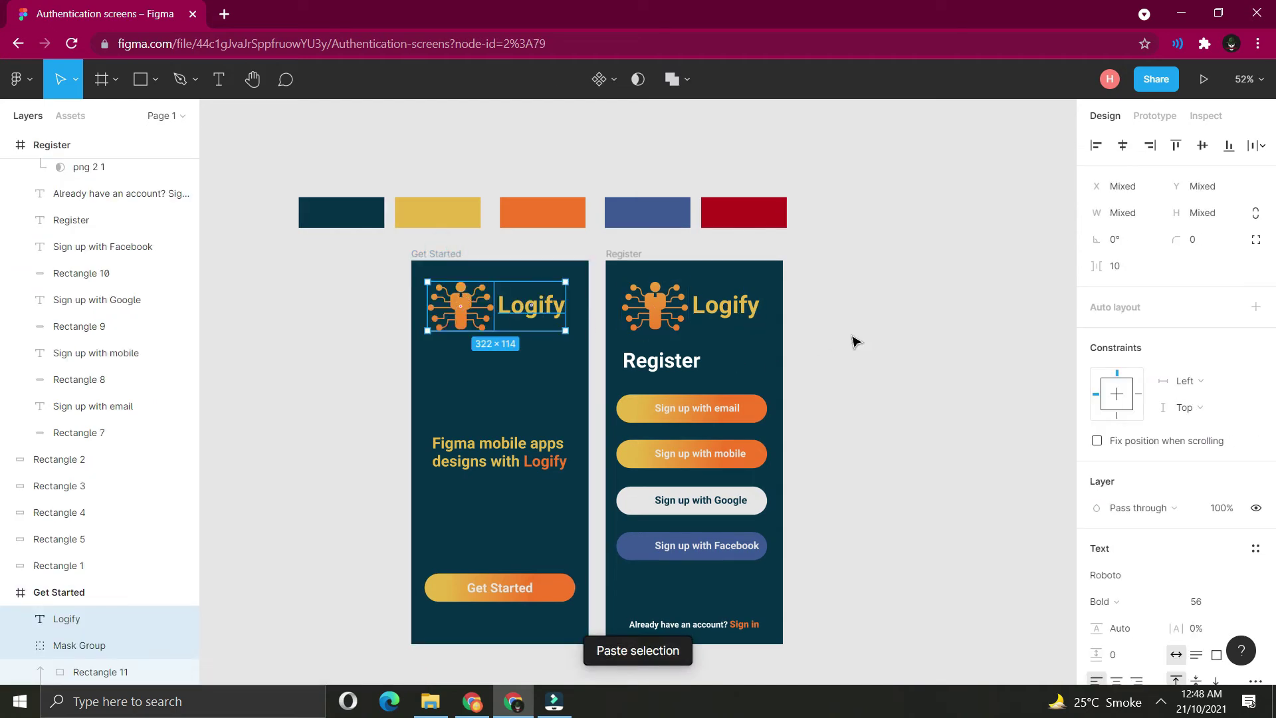
{"action": "left_click", "coordinate": [872, 326]}
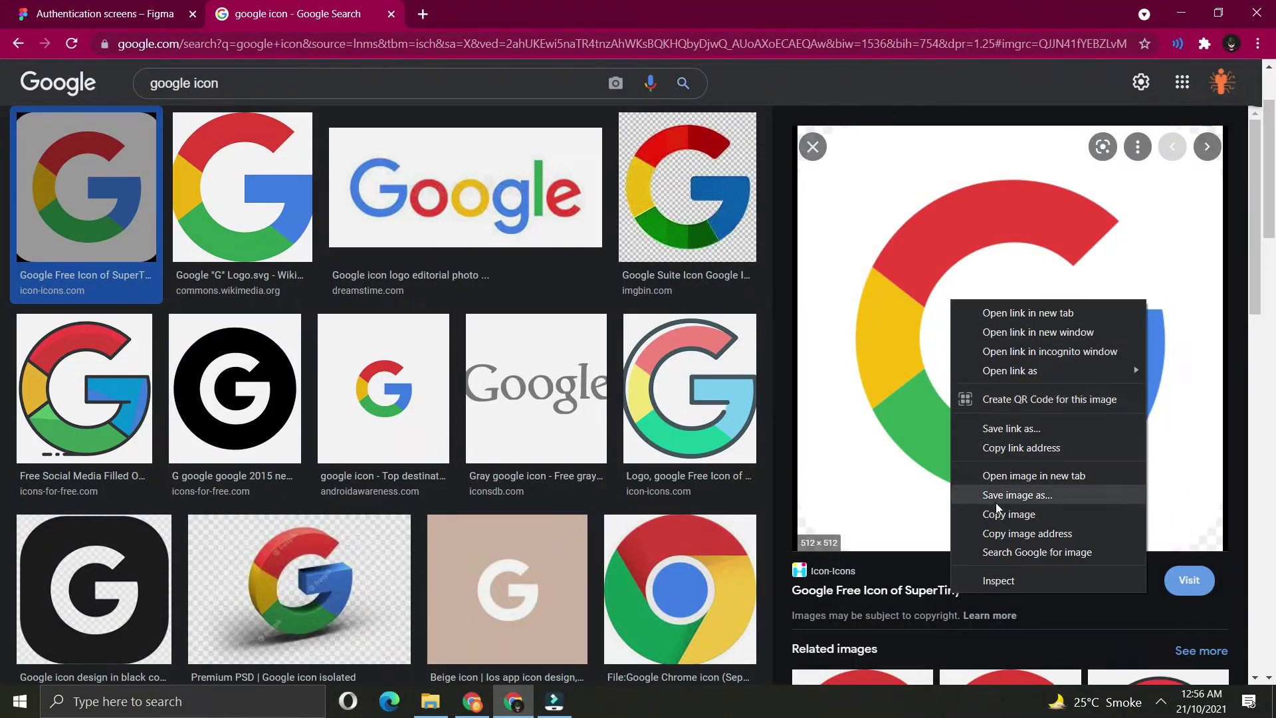
Copy the coloured Google "G" icon from the image search and paste it on the canvas beside the Register screen.
{"action": "left_click", "coordinate": [997, 514]}
{"action": "key", "text": "ctrl+1"}
{"action": "right_click", "coordinate": [908, 343]}
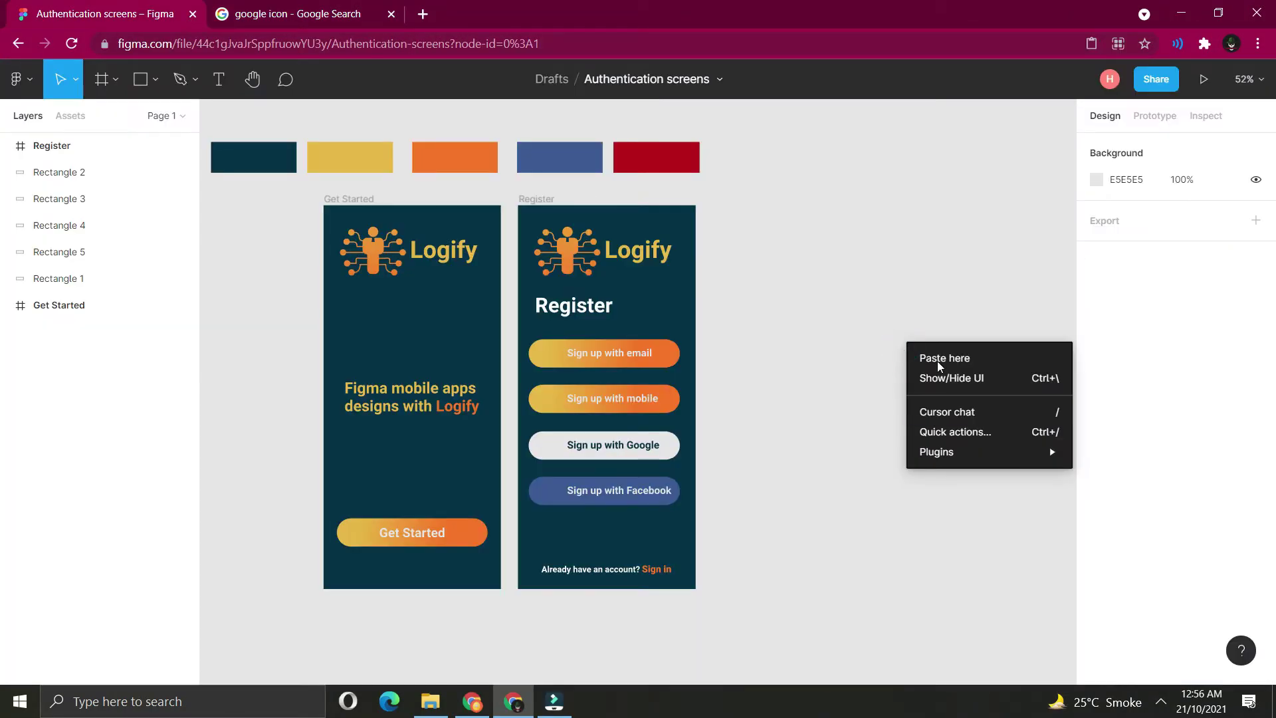
{"action": "left_click", "coordinate": [949, 357]}
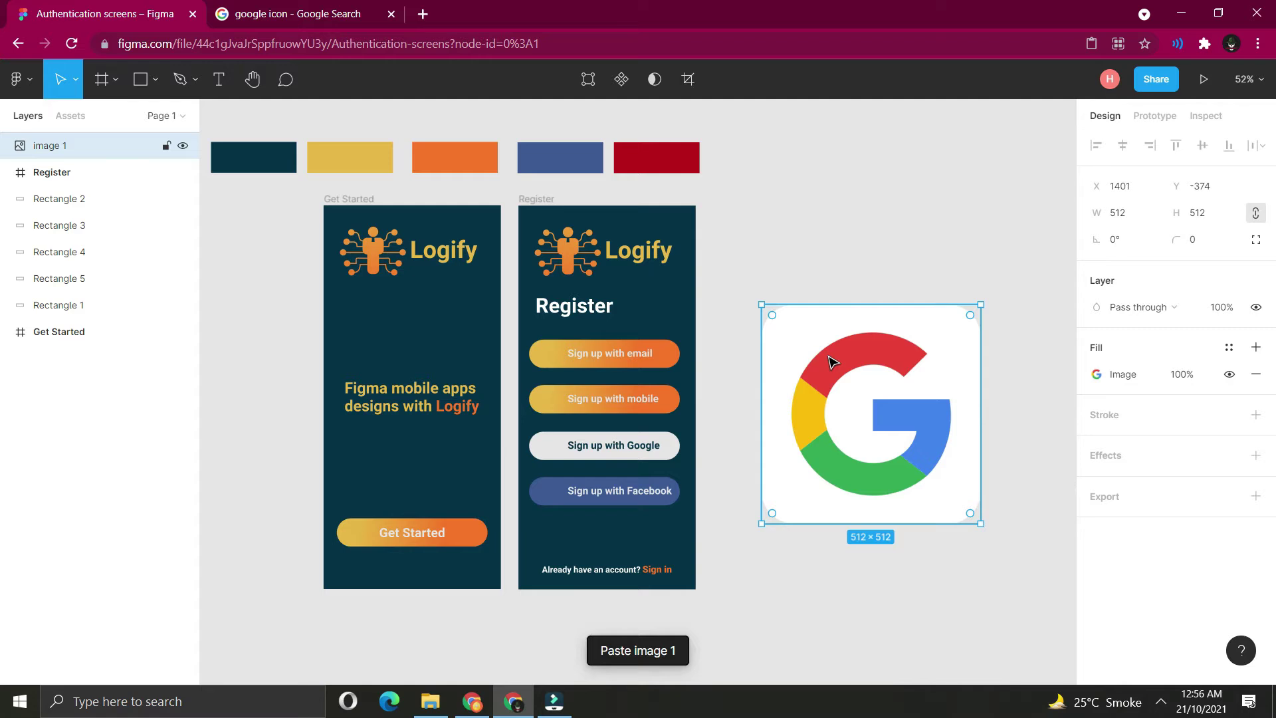
Search the Figma Community plugins for "Remove BG" and install the Remove BG plugin.
{"action": "right_click", "coordinate": [813, 362]}
{"action": "mouse_move", "coordinate": [872, 556]}
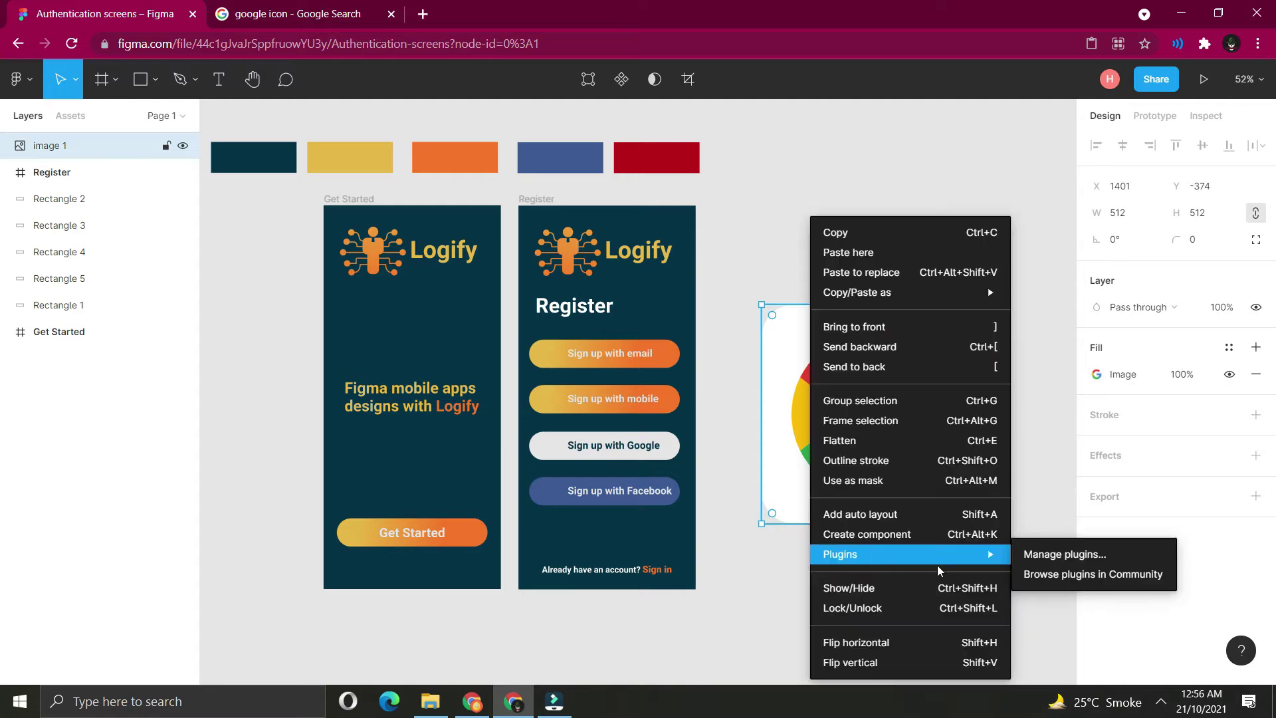
{"action": "left_click", "coordinate": [1046, 580]}
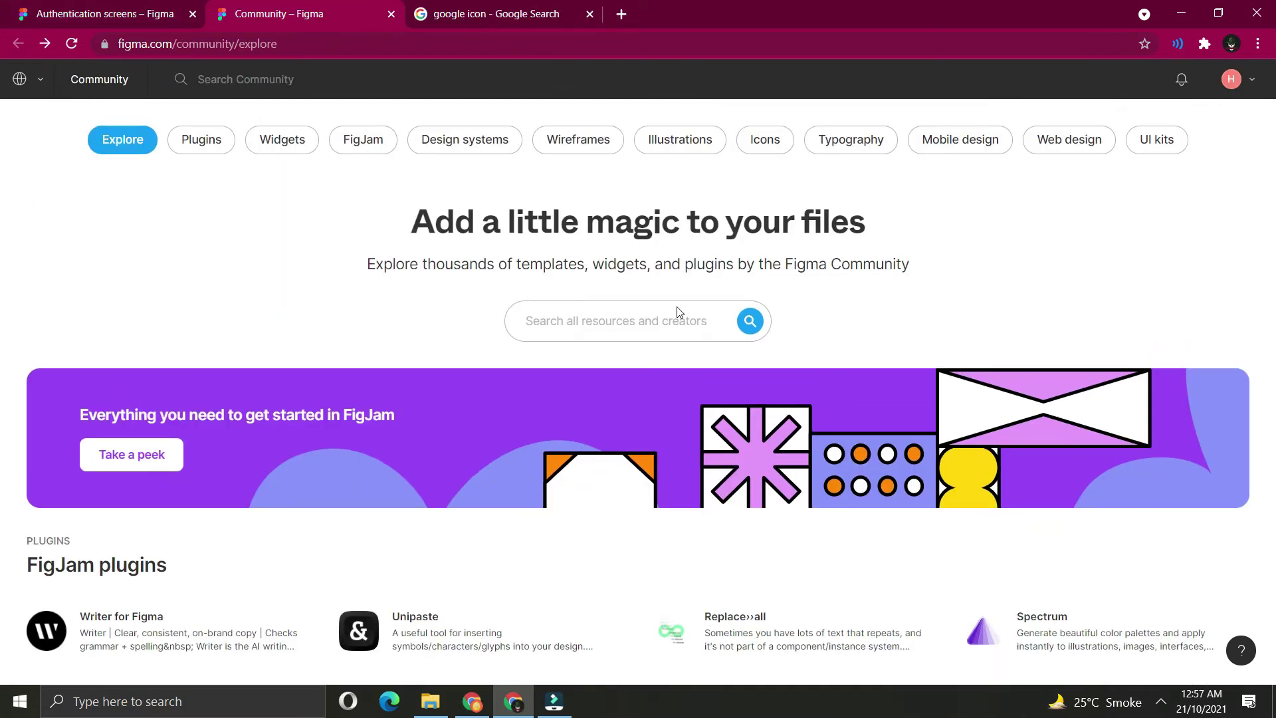
{"action": "left_click", "coordinate": [606, 323]}
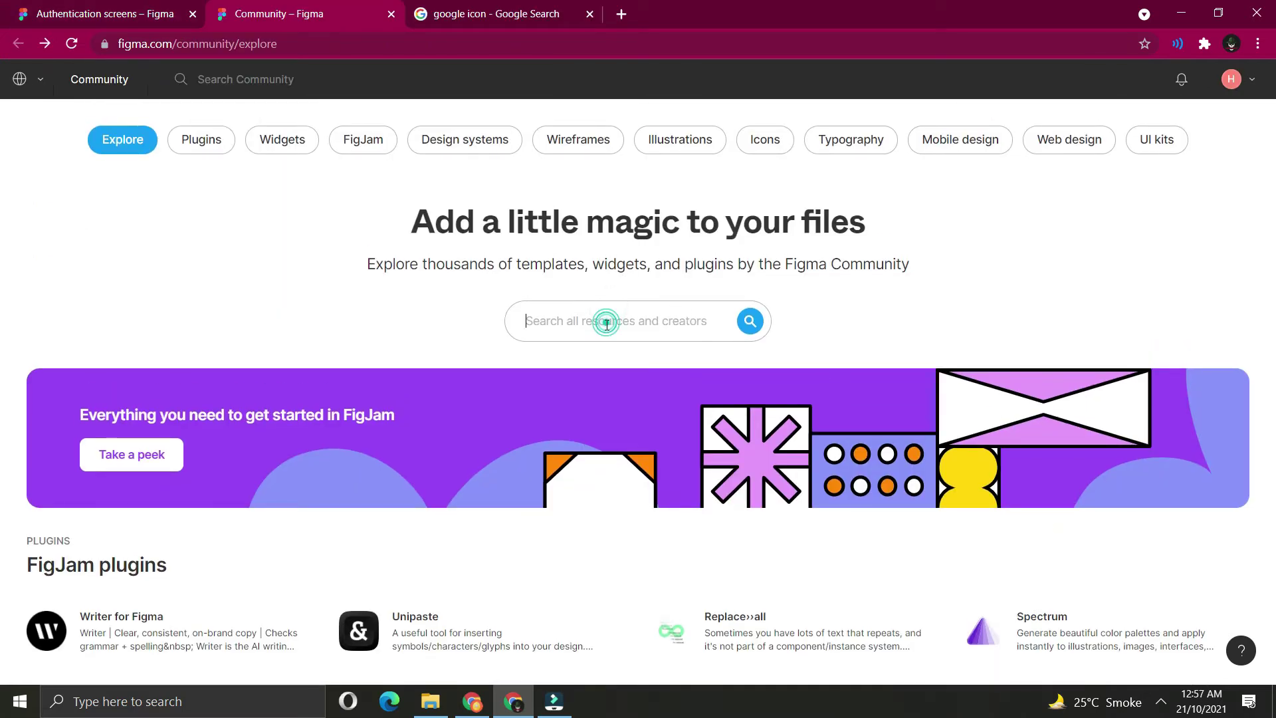
{"action": "type", "text": "Remove BG"}
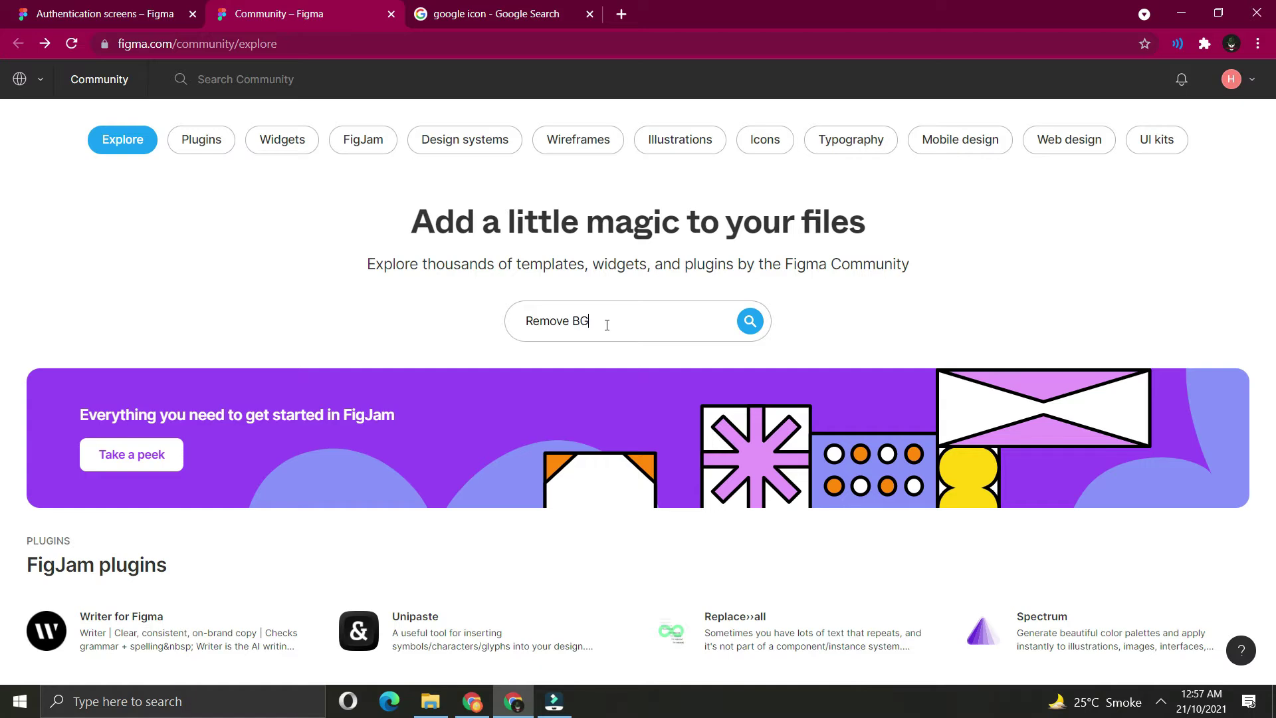
{"action": "key", "text": "Return"}
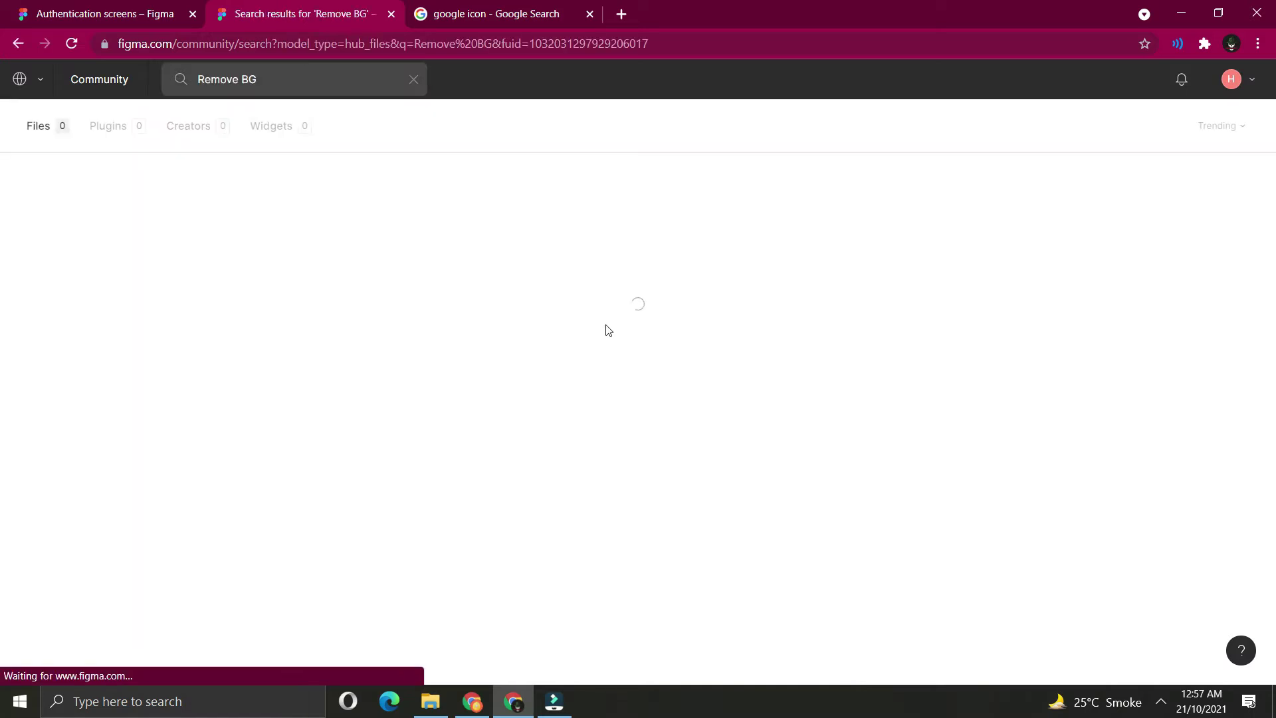
{"action": "left_click", "coordinate": [102, 132]}
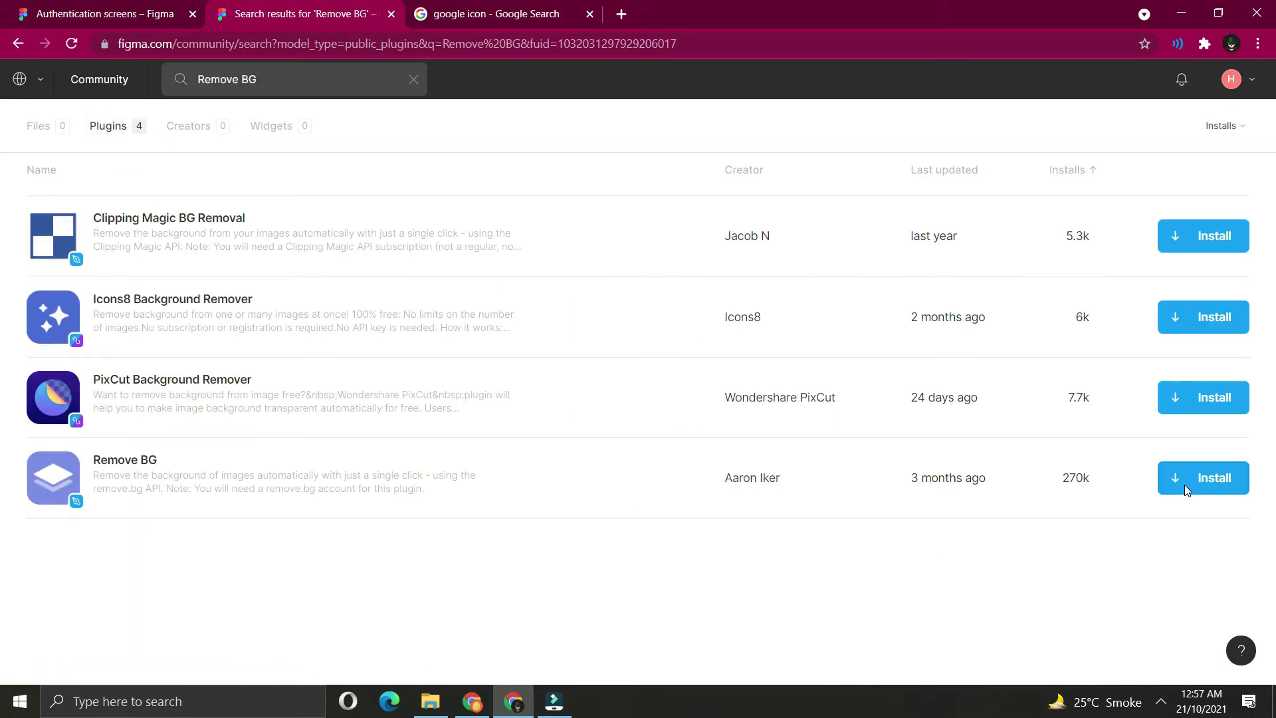
{"action": "left_click", "coordinate": [1164, 479]}
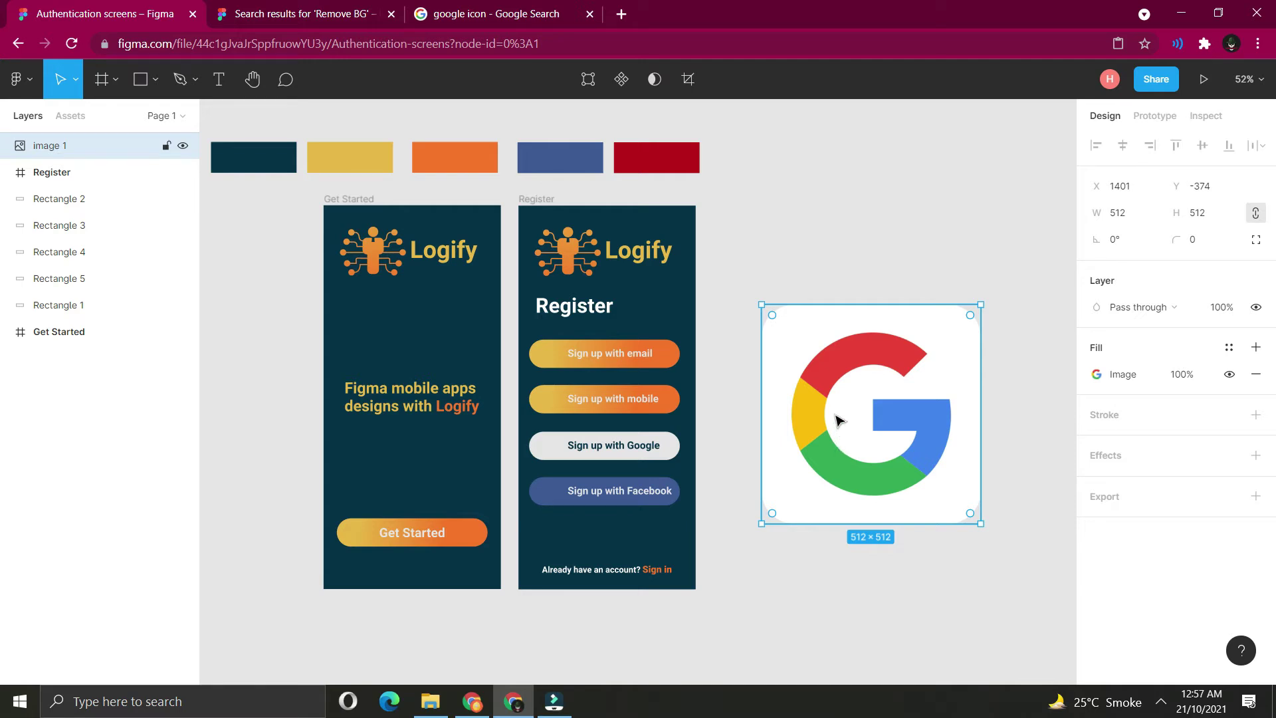
Look up the personal API key on the remove.bg site and save it in the Remove BG plugin's API key setting.
{"action": "right_click", "coordinate": [836, 419]}
{"action": "mouse_move", "coordinate": [930, 553]}
{"action": "mouse_move", "coordinate": [1063, 555]}
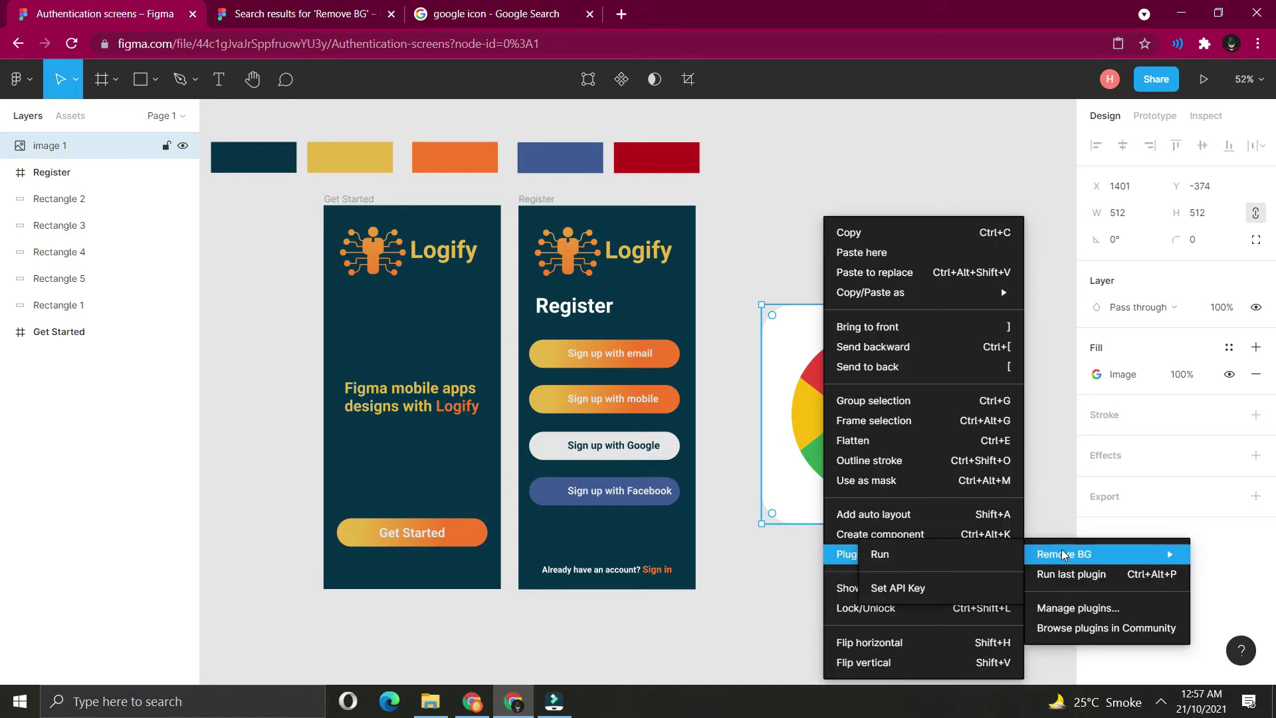
{"action": "left_click", "coordinate": [922, 589]}
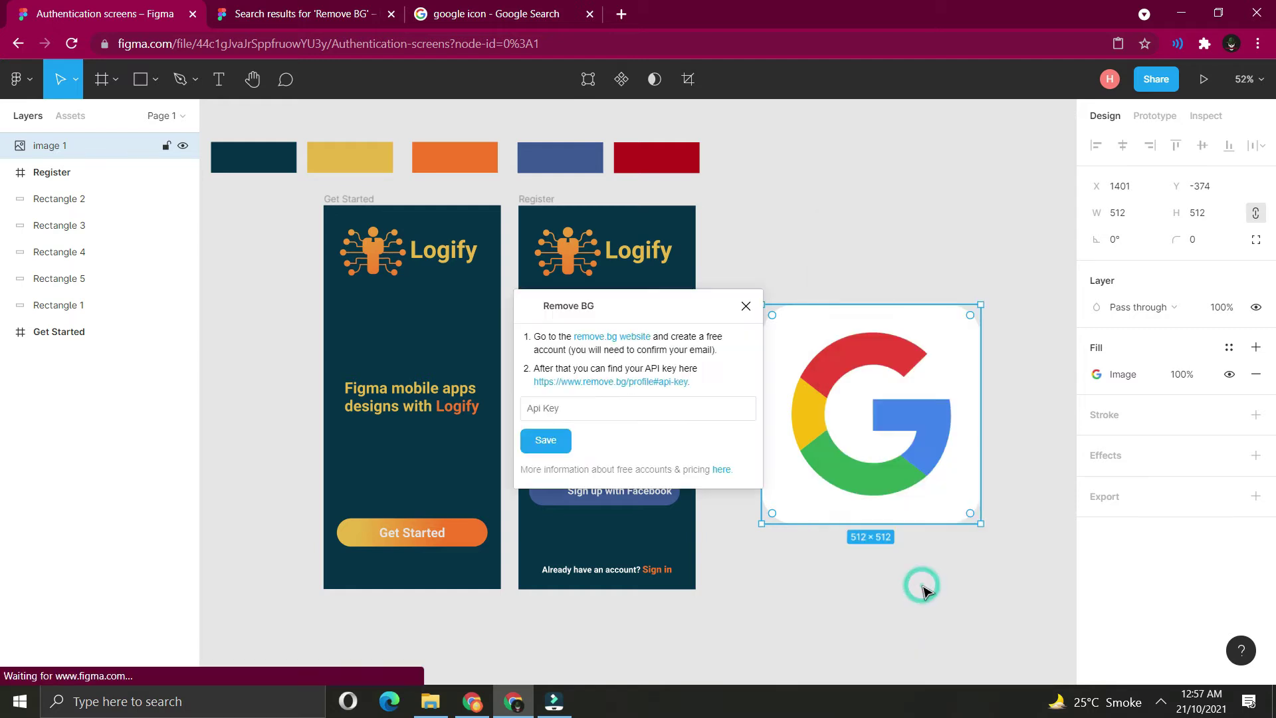
{"action": "left_click", "coordinate": [604, 342]}
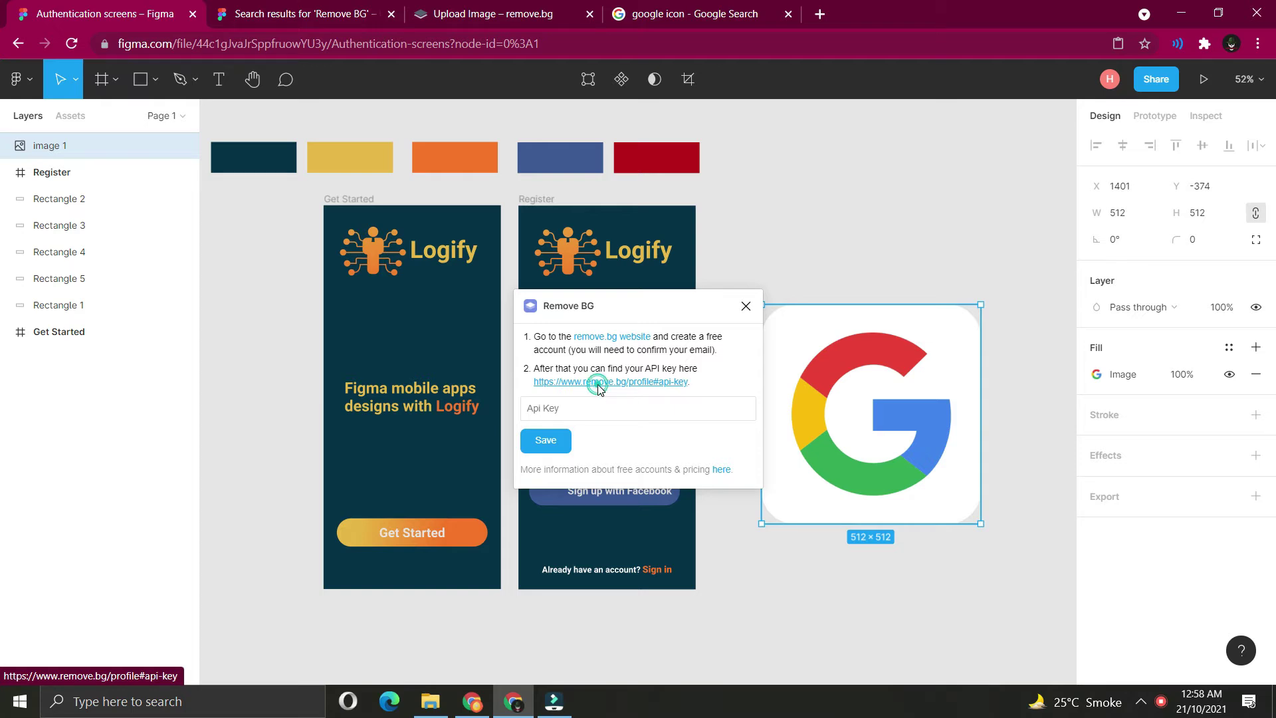
{"action": "left_click", "coordinate": [598, 384]}
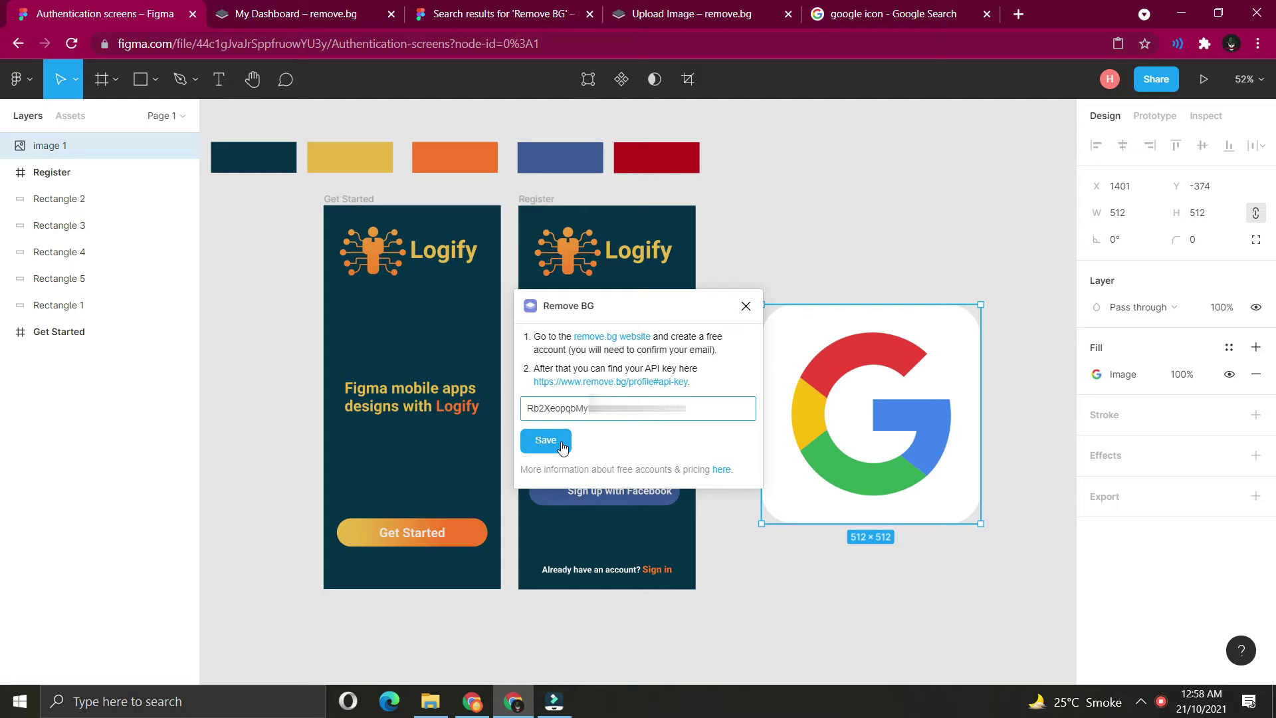
{"action": "left_click", "coordinate": [562, 447]}
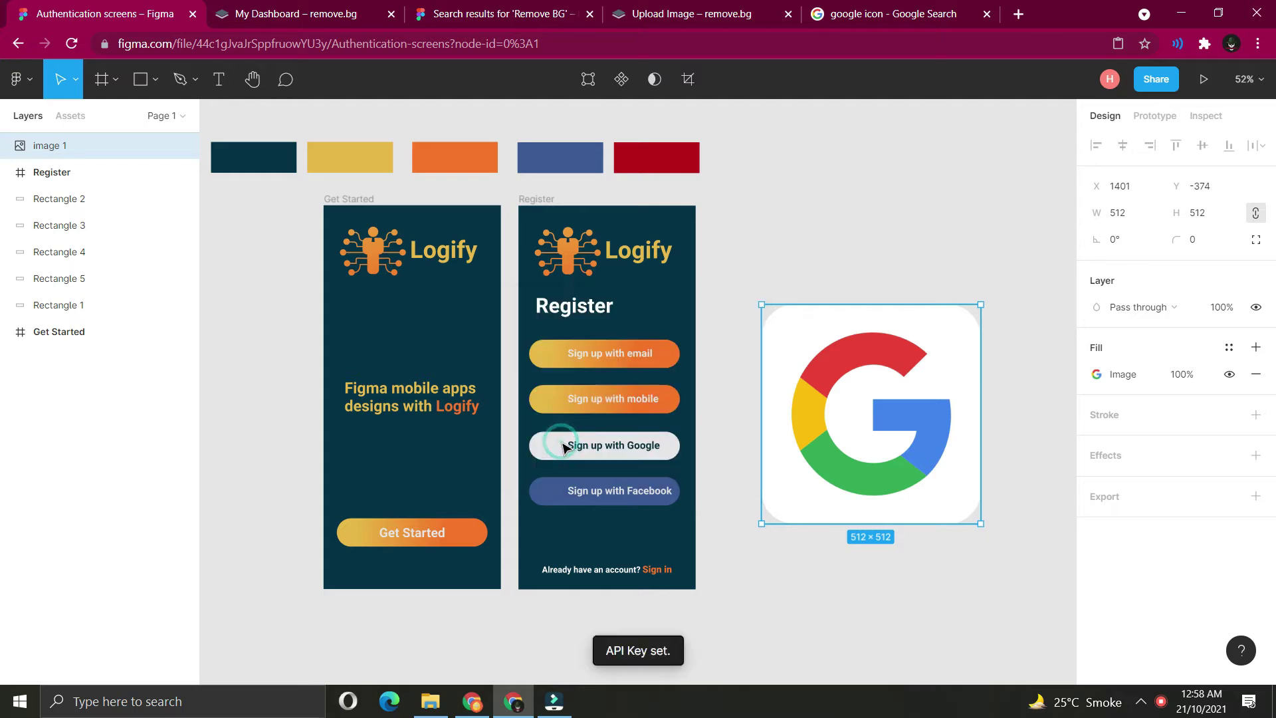
Run the Remove BG plugin on the Google "G" image beside the Register screen.
{"action": "right_click", "coordinate": [858, 422]}
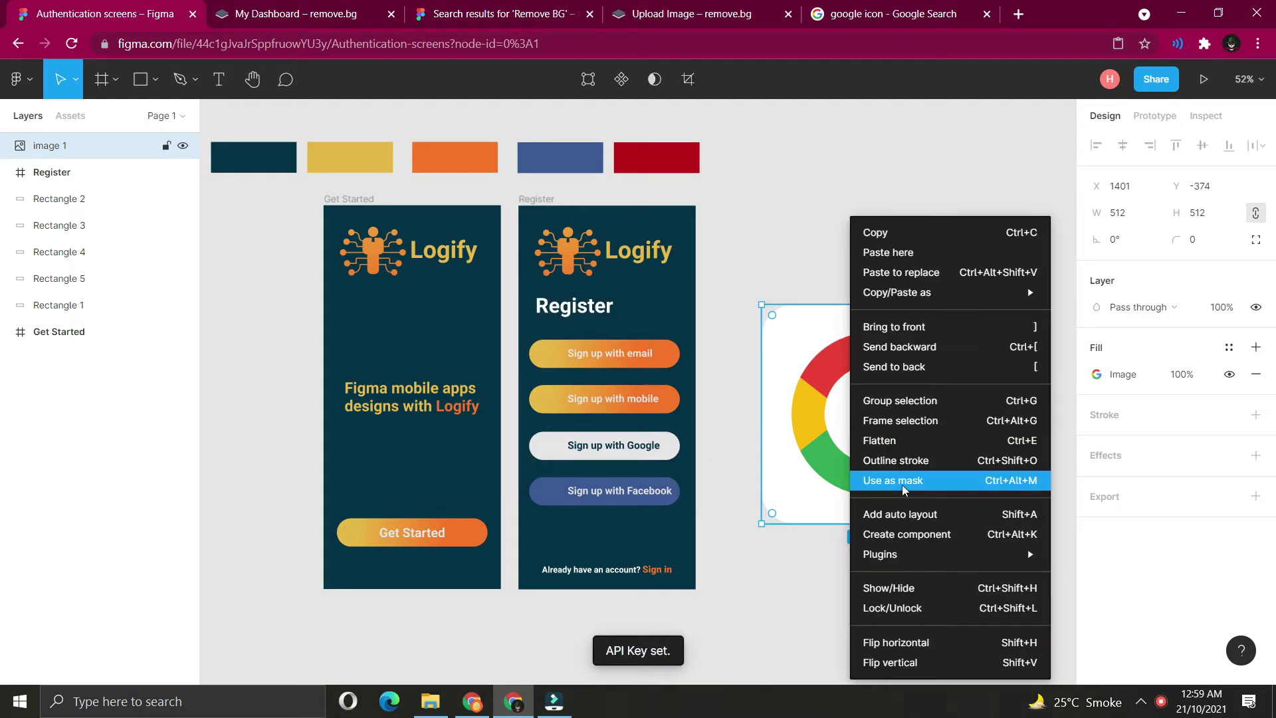
{"action": "mouse_move", "coordinate": [916, 554]}
{"action": "mouse_move", "coordinate": [1069, 558]}
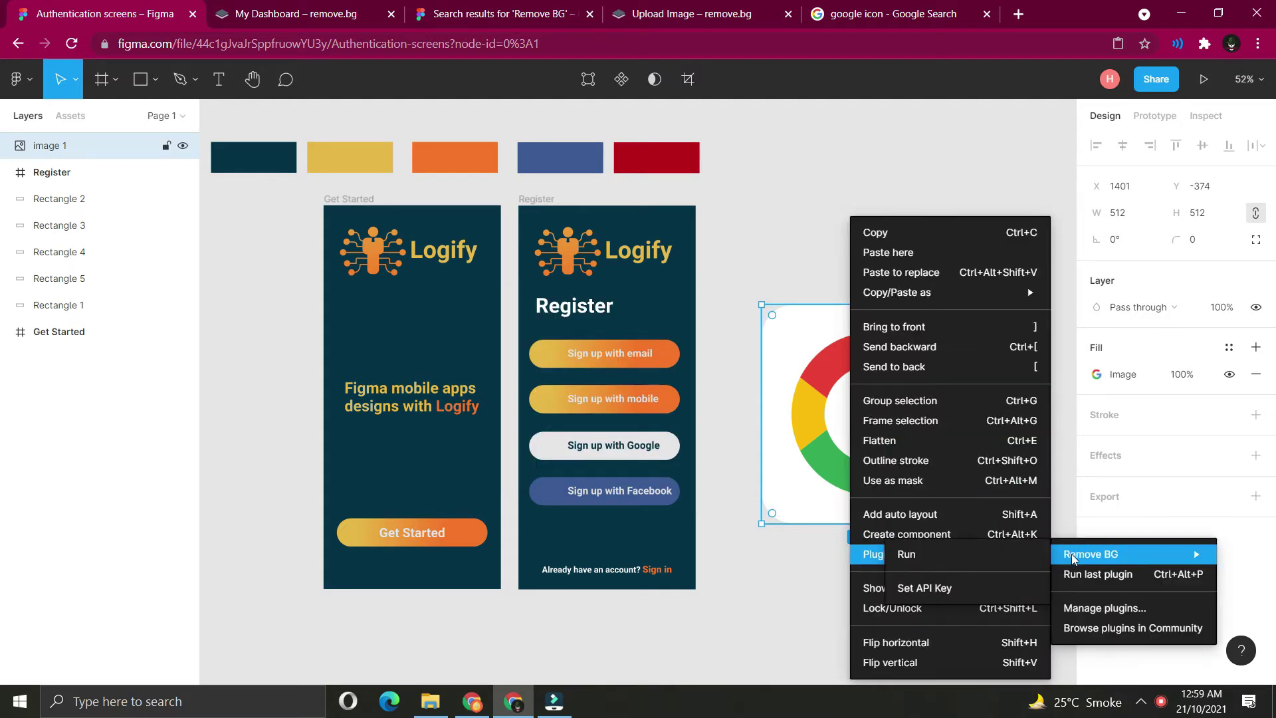
{"action": "left_click", "coordinate": [937, 556]}
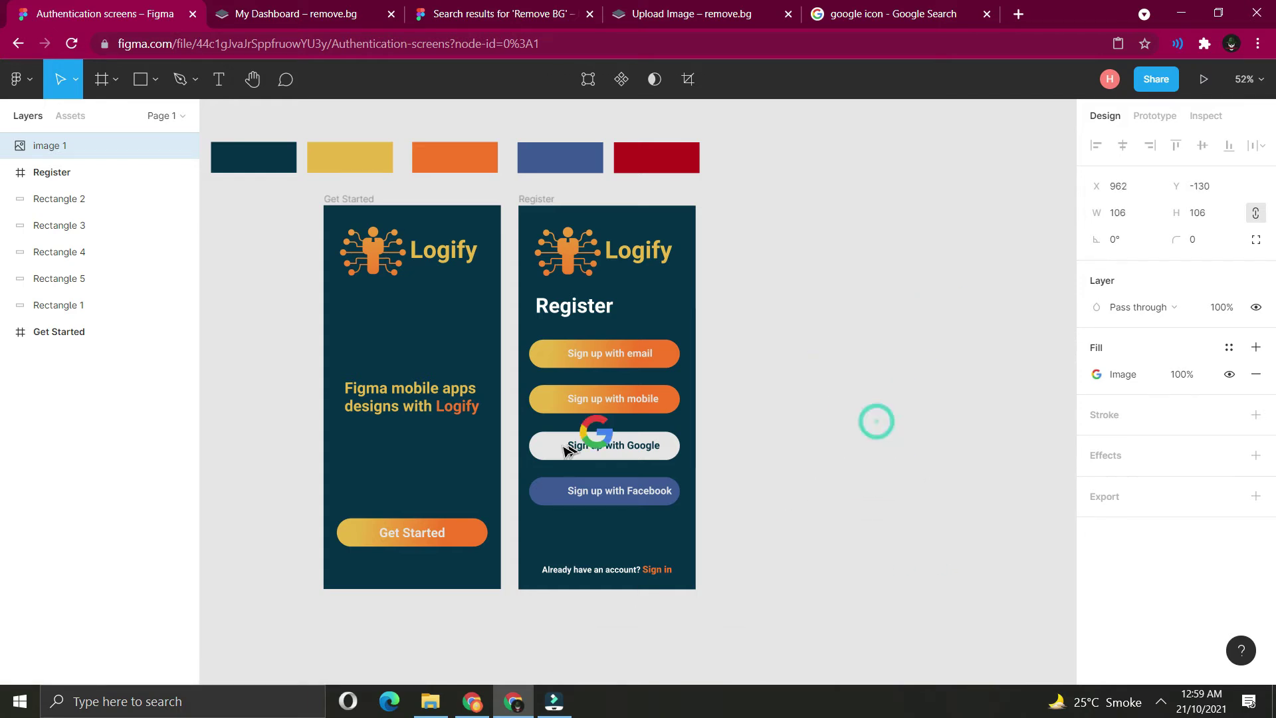
Scale the Google icon down and fit it on the Sign up with Google button, before the label.
{"action": "left_click_drag", "start_coordinate": [567, 451], "coordinate": [519, 464]}
{"action": "scroll", "coordinate": [820, 436], "scroll_direction": "up", "scroll_amount": 1}
{"action": "left_click", "coordinate": [820, 436]}
{"action": "left_click", "coordinate": [551, 459]}
{"action": "left_click", "coordinate": [829, 437]}
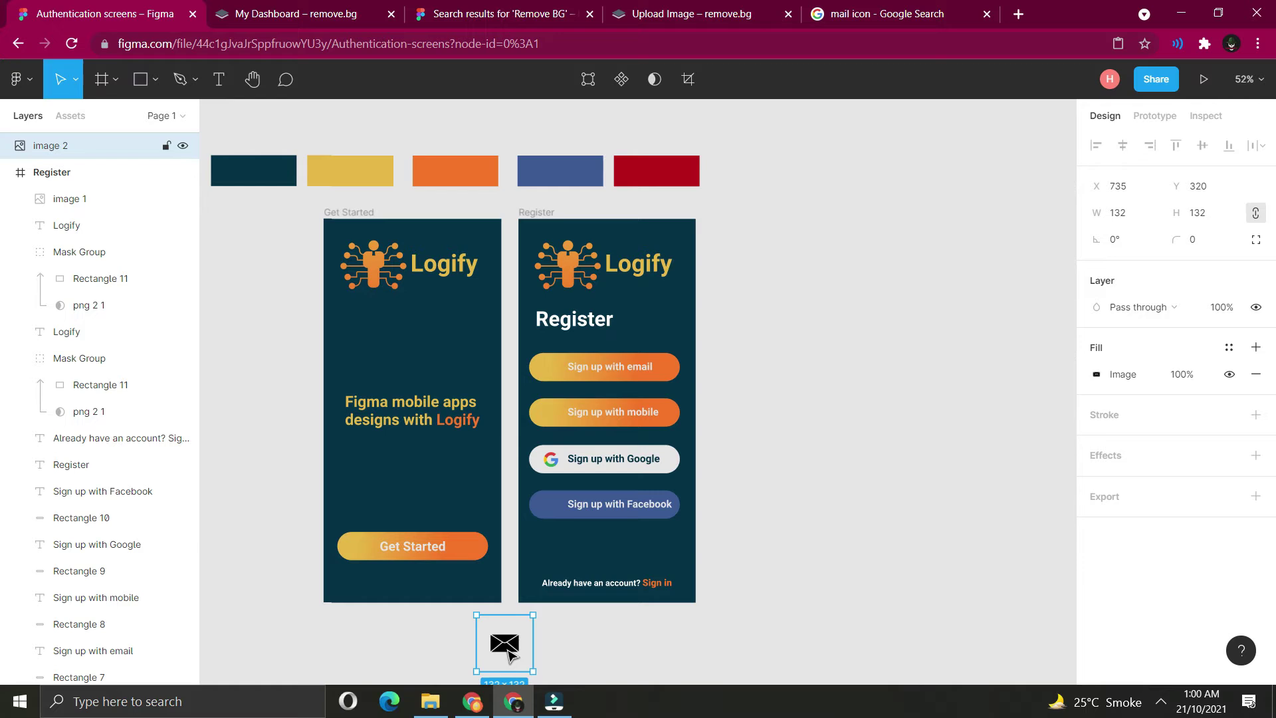
Move the mail icon beside the Register screen and cover it with a rectangle about 160 × 151.
{"action": "left_click_drag", "start_coordinate": [508, 654], "coordinate": [794, 349]}
{"action": "left_click", "coordinate": [878, 424]}
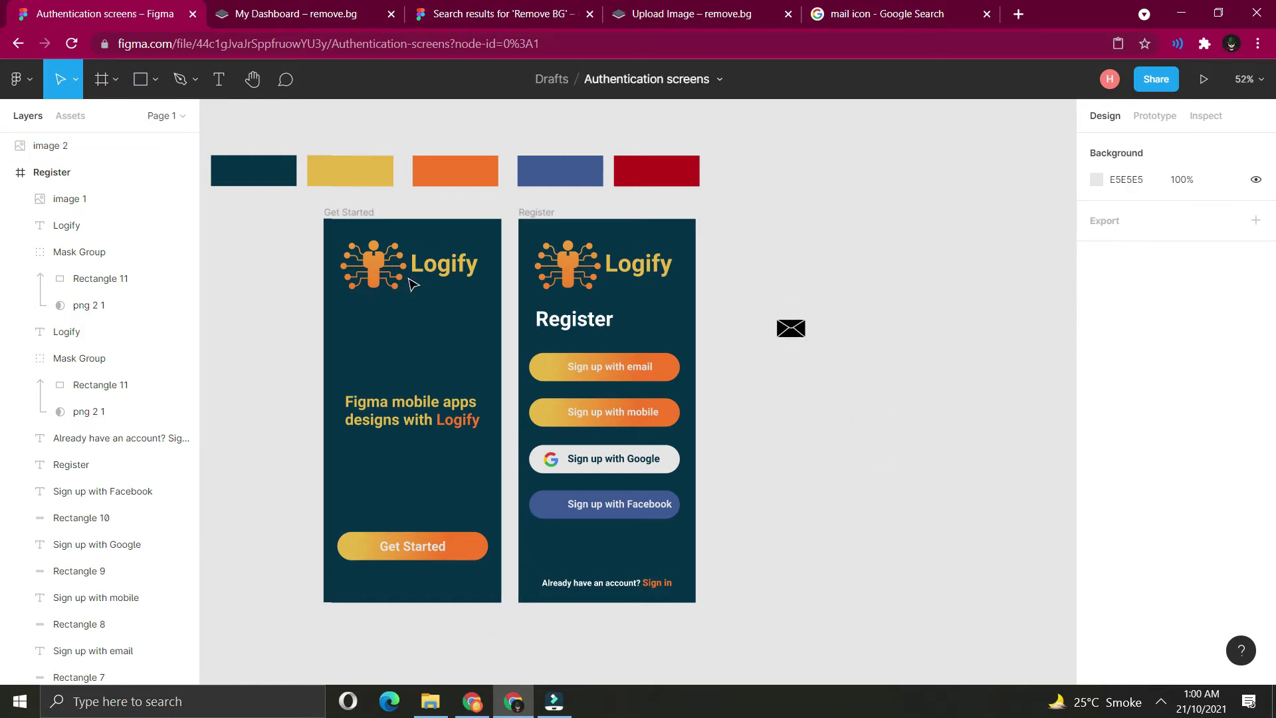
{"action": "left_click", "coordinate": [155, 79]}
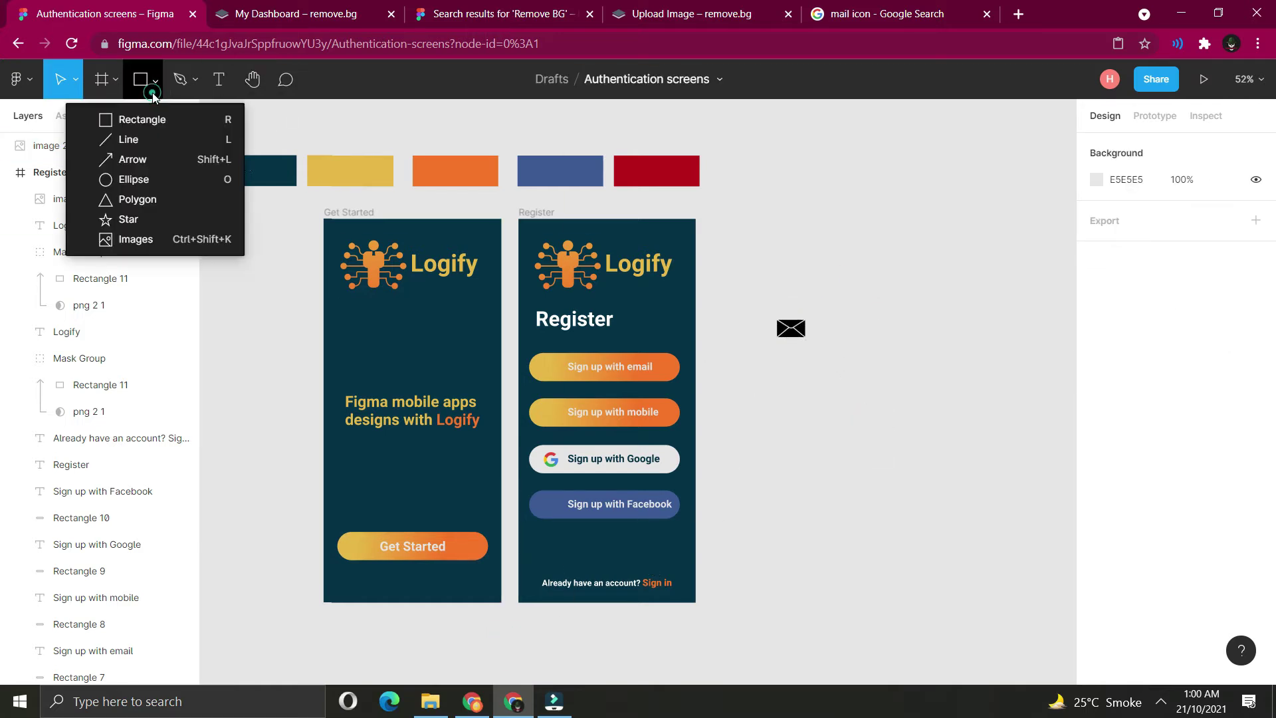
{"action": "left_click", "coordinate": [188, 120]}
{"action": "left_click_drag", "start_coordinate": [762, 300], "coordinate": [832, 365]}
Centre the rectangle and the mail icon on each other horizontally and vertically.
{"action": "left_click_drag", "start_coordinate": [891, 468], "coordinate": [743, 246]}
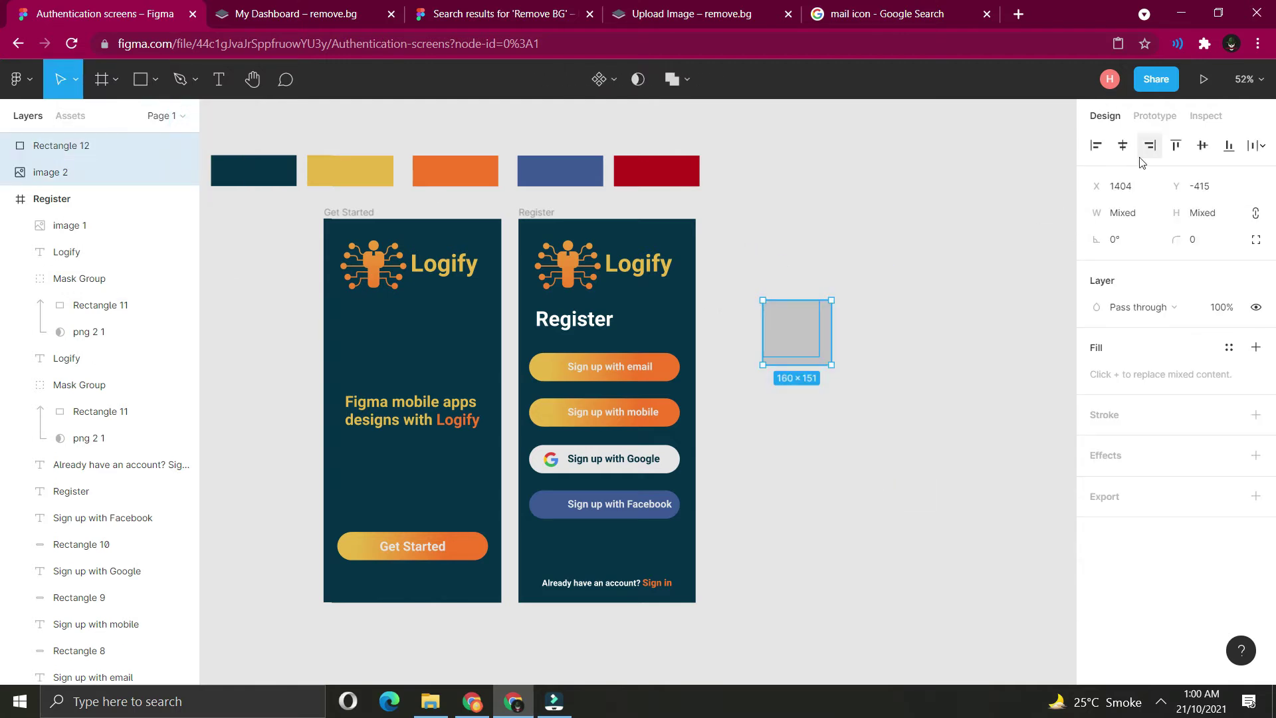
{"action": "left_click", "coordinate": [1122, 145]}
{"action": "left_click", "coordinate": [1202, 145]}
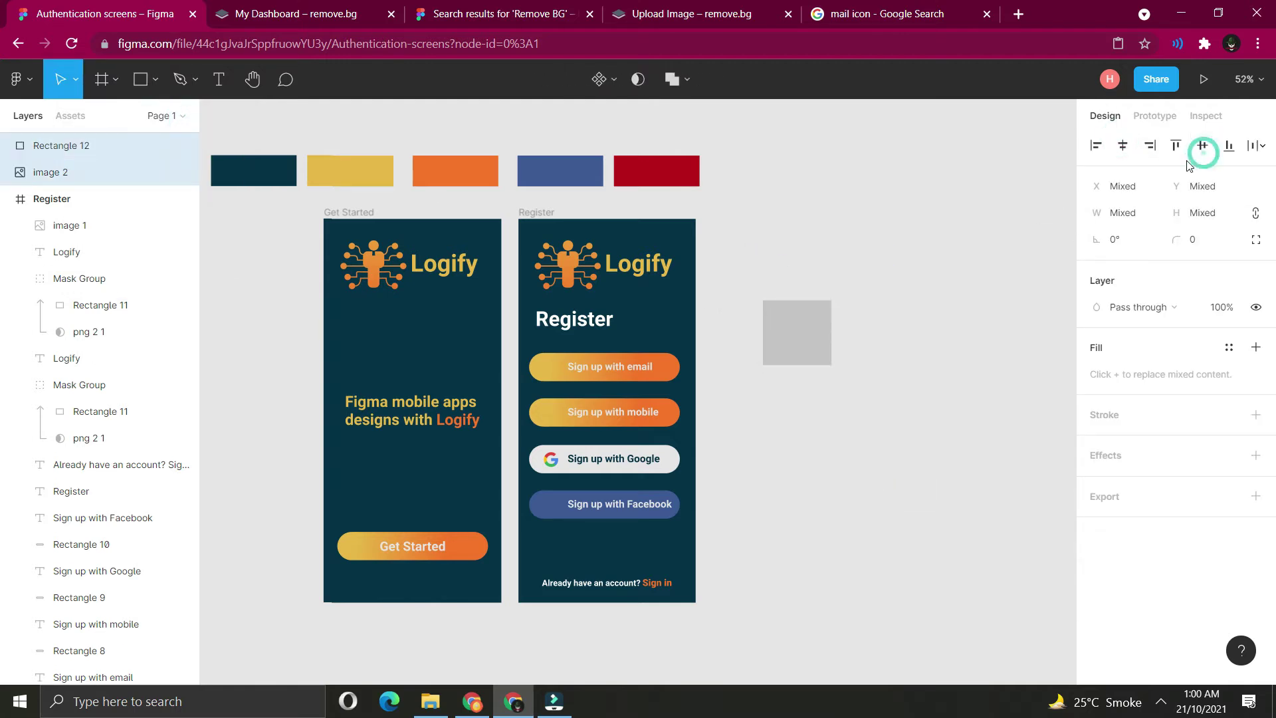
{"action": "left_click", "coordinate": [977, 300]}
Fill the rectangle over the mail icon with the light grey E5E5E5 sampled from the design.
{"action": "left_click", "coordinate": [805, 336]}
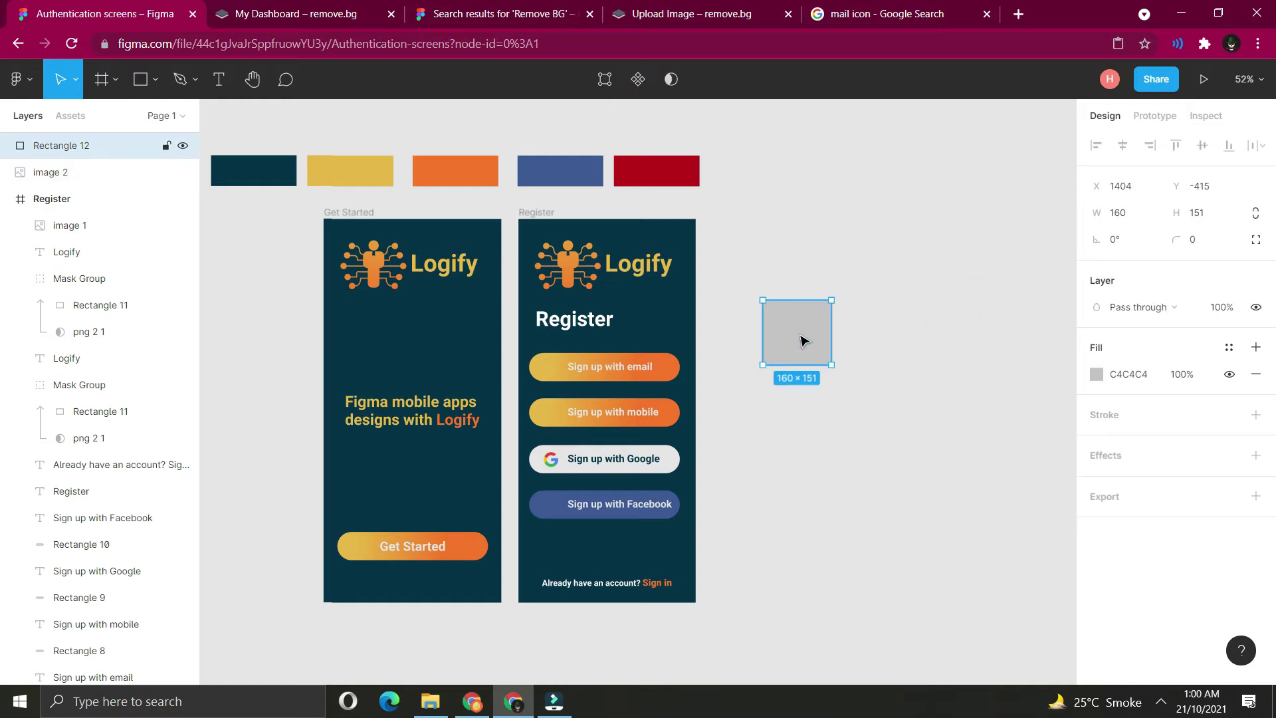
{"action": "key", "text": "i"}
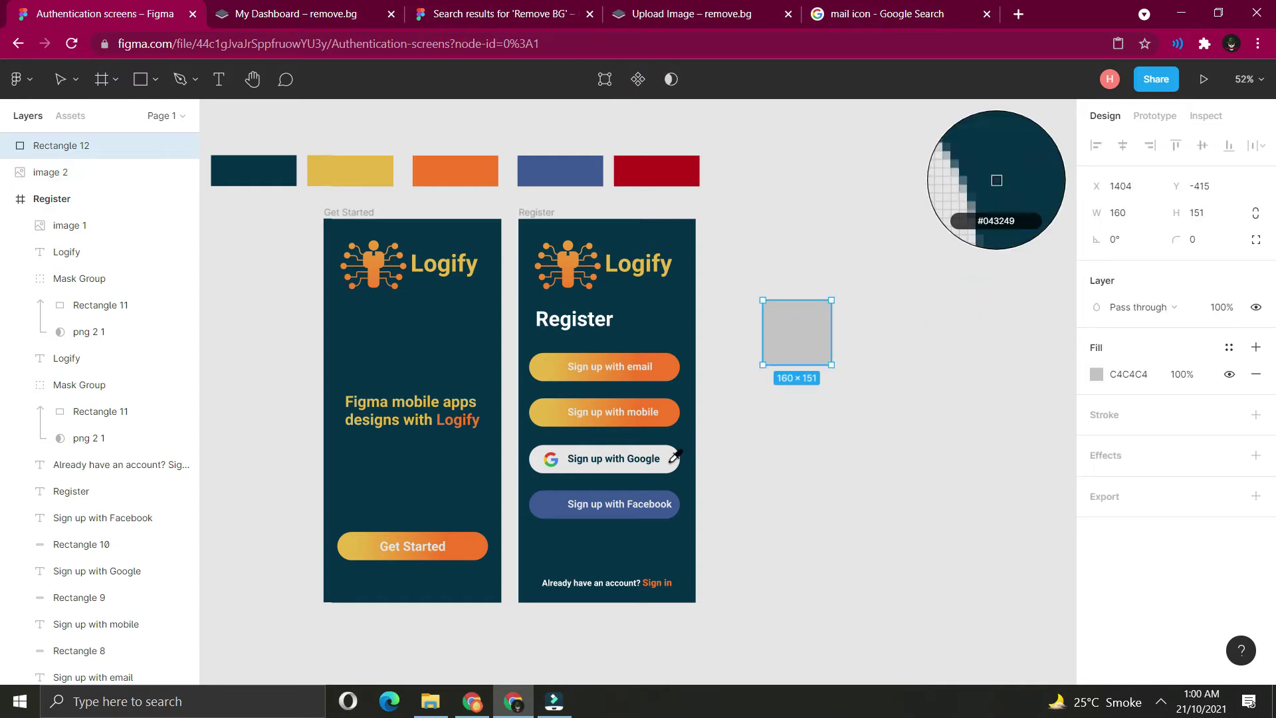
{"action": "left_click", "coordinate": [1001, 180]}
{"action": "left_click", "coordinate": [869, 433]}
Mask the light grey rectangle with the mail icon's shape.
{"action": "left_click_drag", "start_coordinate": [869, 433], "coordinate": [773, 268]}
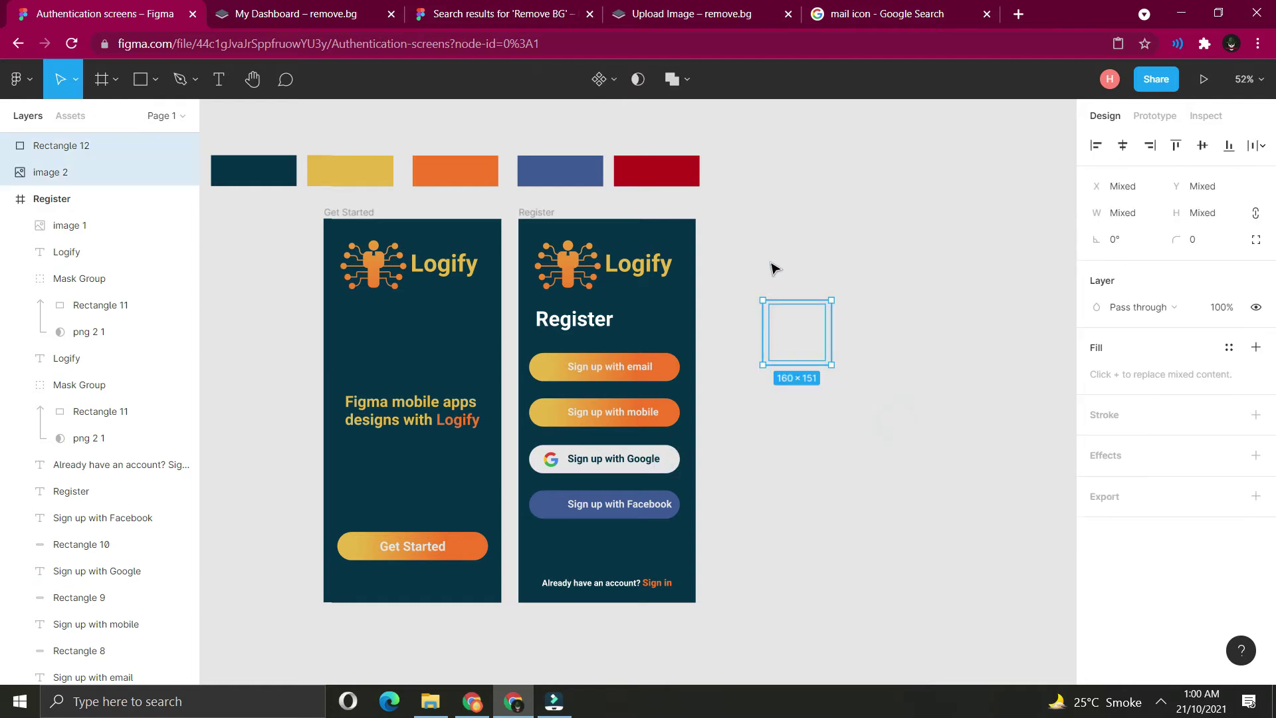
{"action": "right_click", "coordinate": [797, 343]}
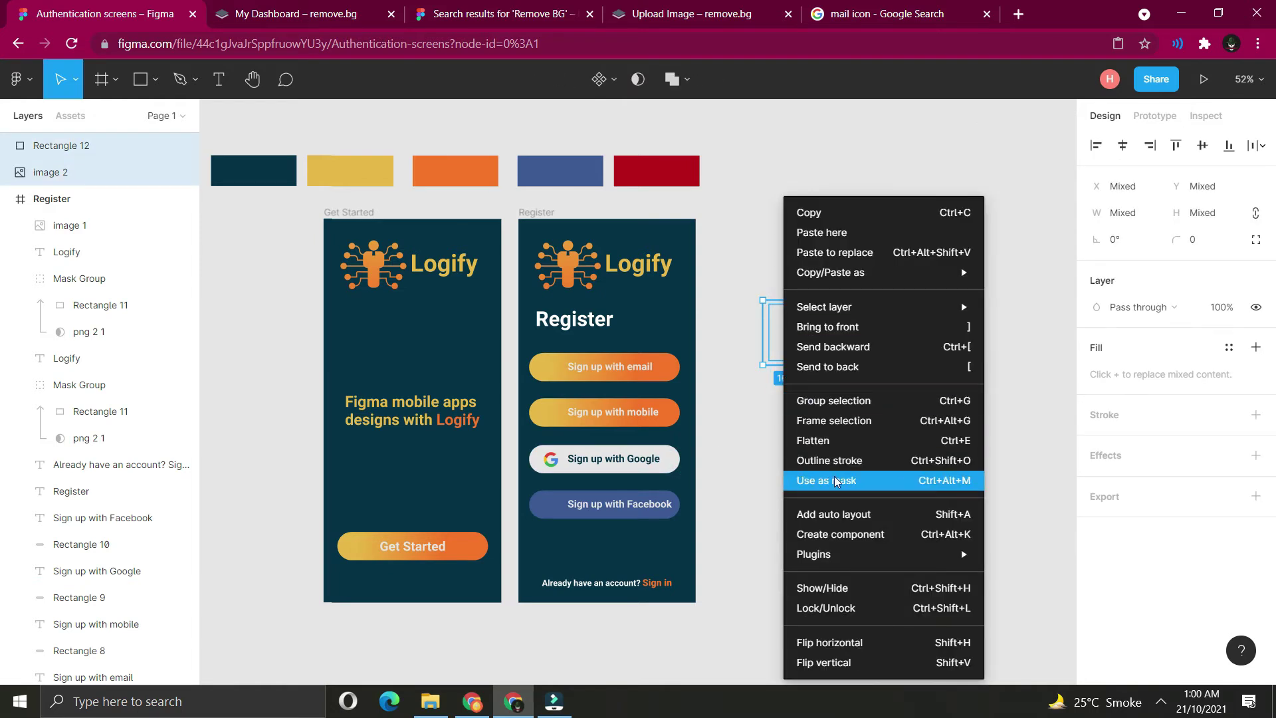
{"action": "left_click", "coordinate": [816, 480]}
{"action": "left_click", "coordinate": [815, 450]}
Place the masked mail icon on the Sign up with email button at about 78 × 78, aligned with the Google icon.
{"action": "left_click_drag", "start_coordinate": [799, 327], "coordinate": [568, 351]}
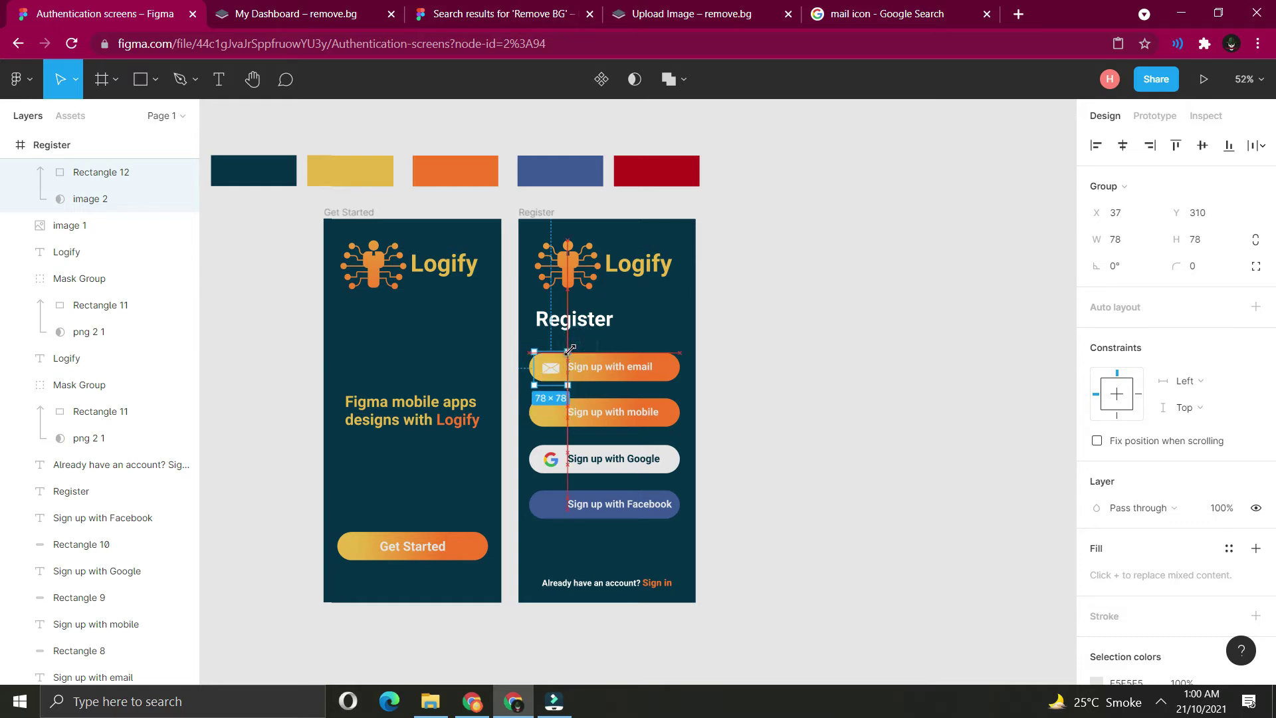
{"action": "left_click", "coordinate": [937, 353]}
{"action": "left_click", "coordinate": [554, 374]}
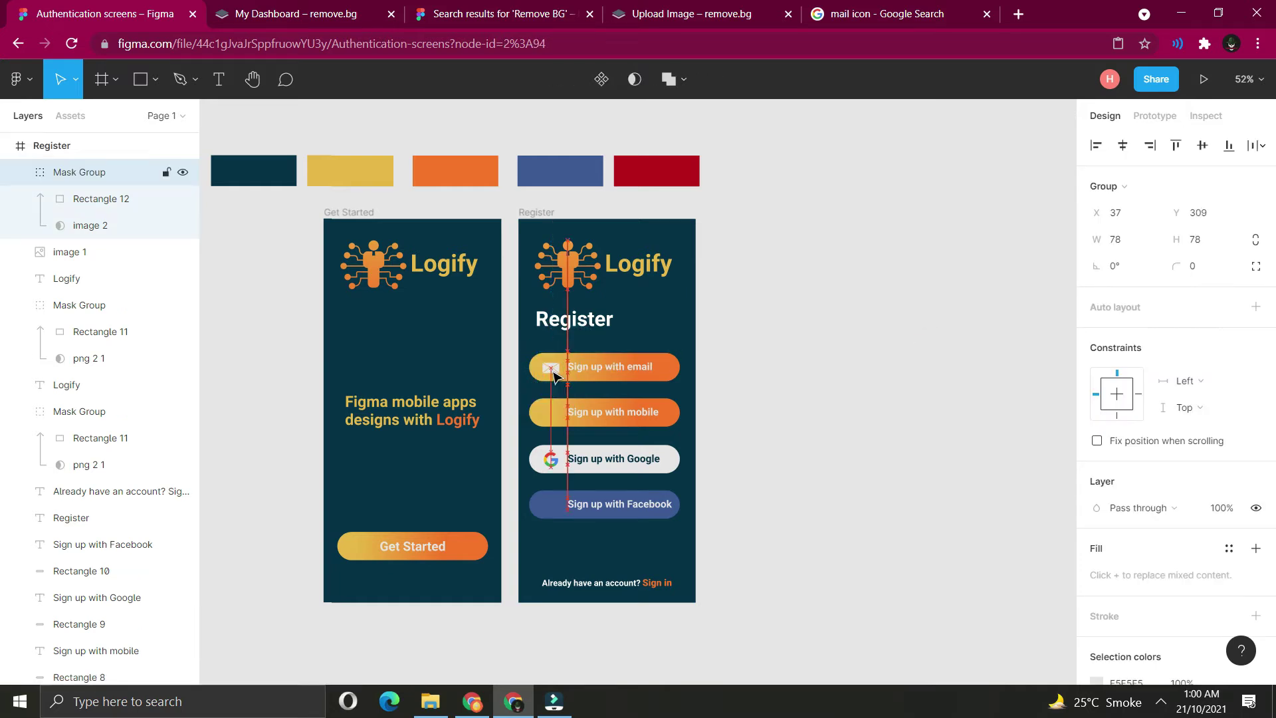
Fit light grey masked phone and Facebook icons on the Sign up with mobile and Sign up with Facebook buttons.
{"action": "key", "text": "ctrl+5"}
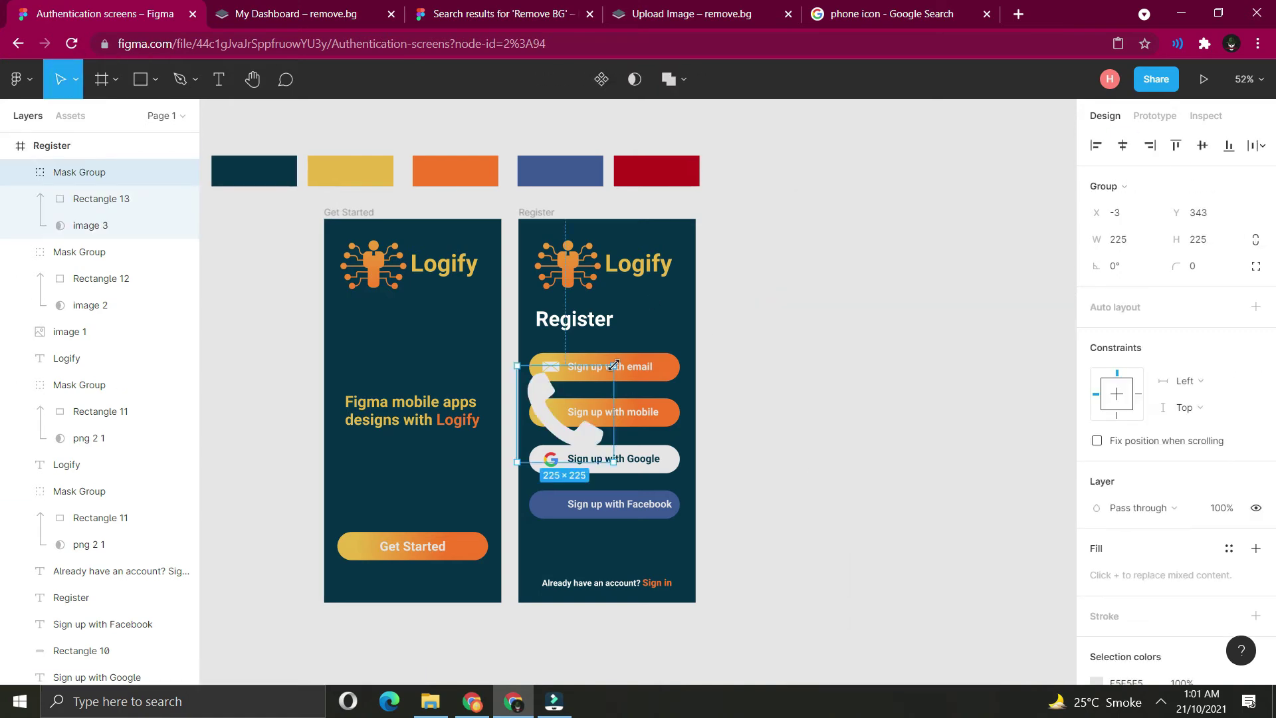
{"action": "left_click_drag", "start_coordinate": [611, 484], "coordinate": [552, 430]}
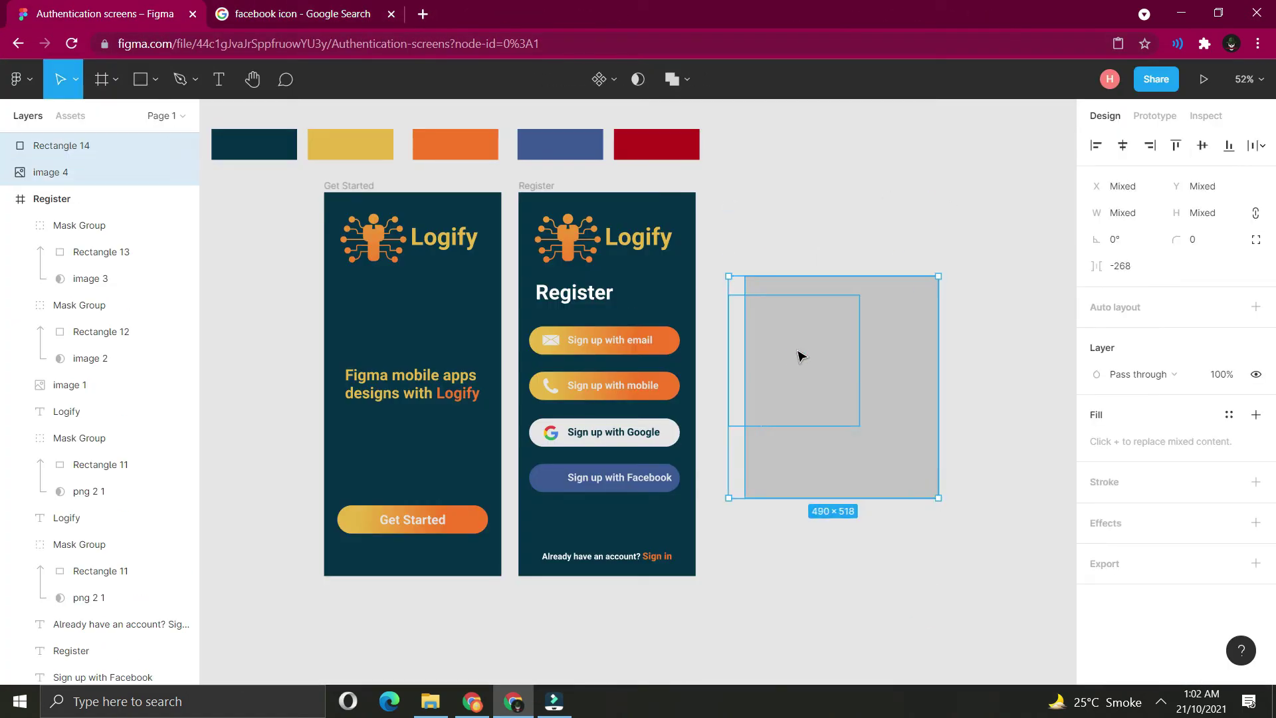
{"action": "left_click", "coordinate": [776, 240]}
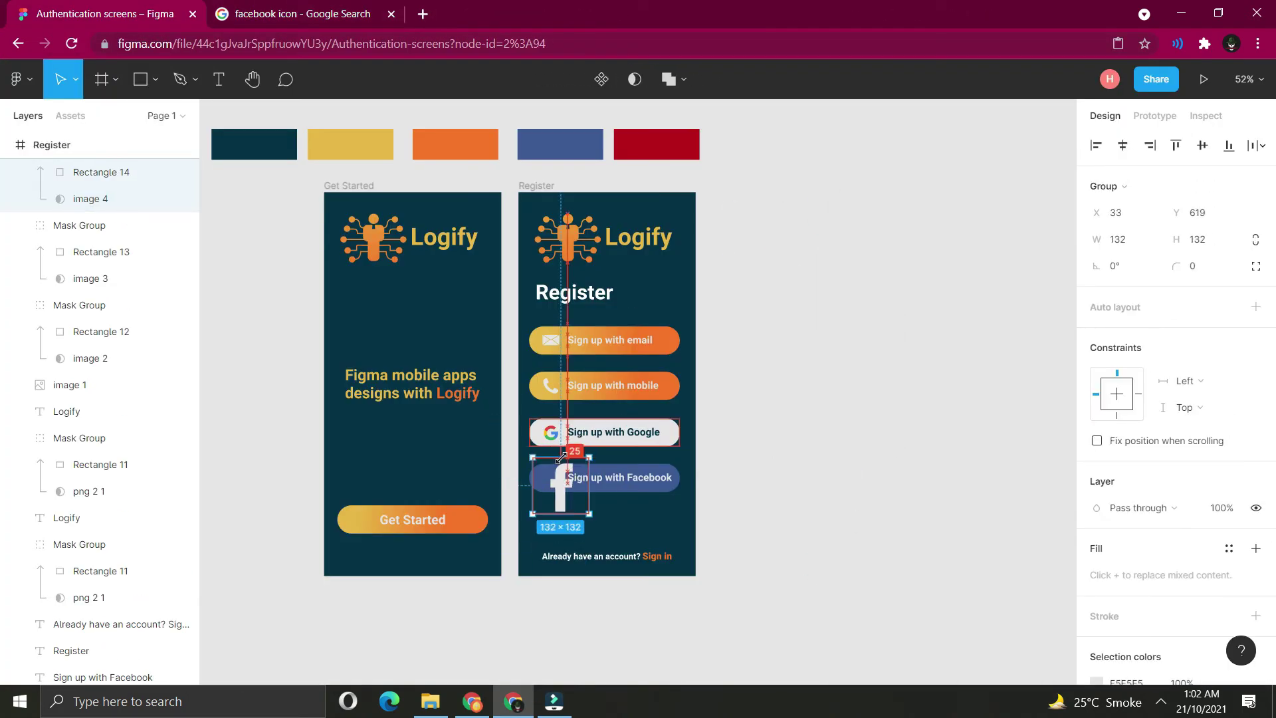
{"action": "left_click", "coordinate": [872, 392]}
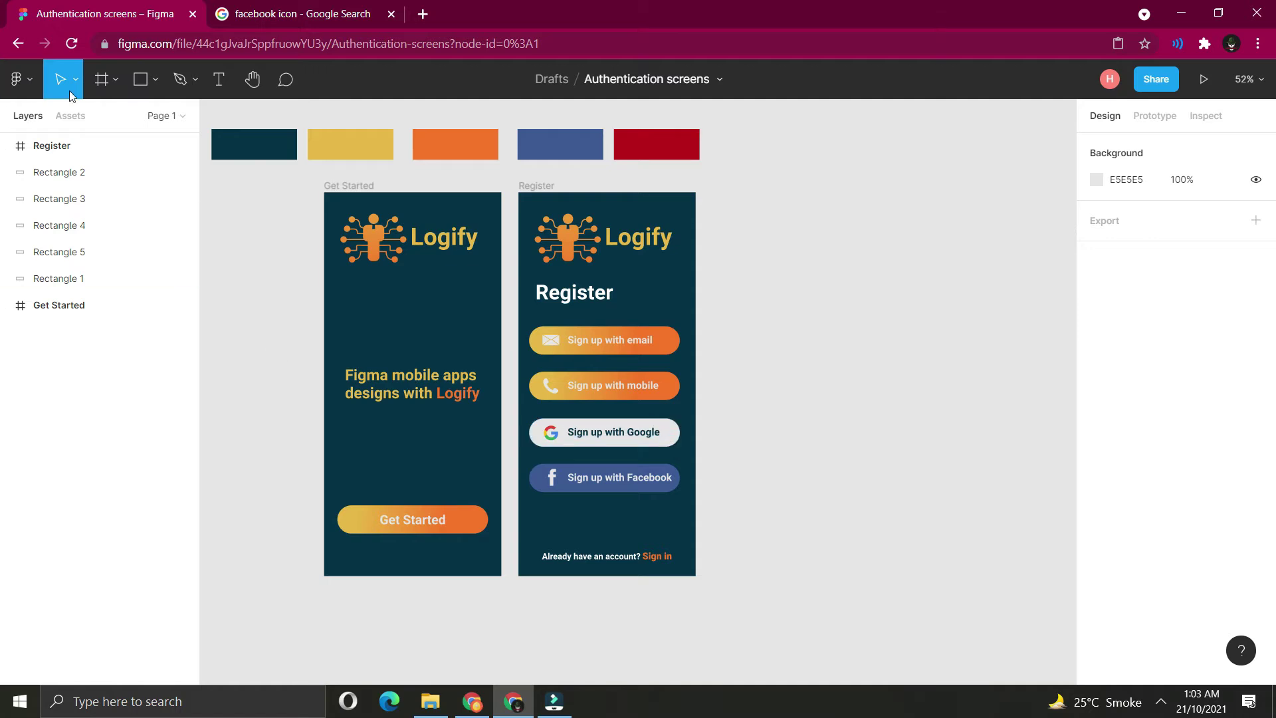
Add an iPhone 11 Pro Max frame and line it up beside the Register screen.
{"action": "left_click", "coordinate": [99, 81]}
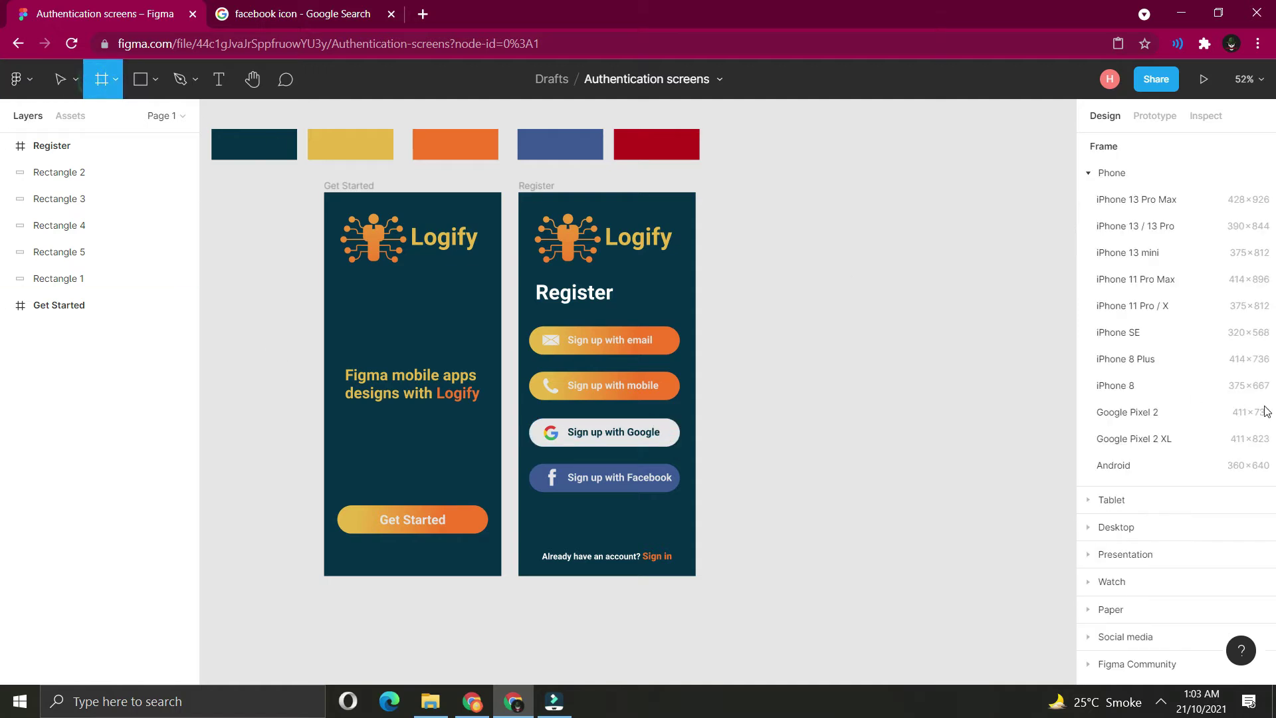
{"action": "left_click", "coordinate": [1137, 281]}
{"action": "left_click_drag", "start_coordinate": [743, 245], "coordinate": [740, 239]}
{"action": "left_click", "coordinate": [909, 248]}
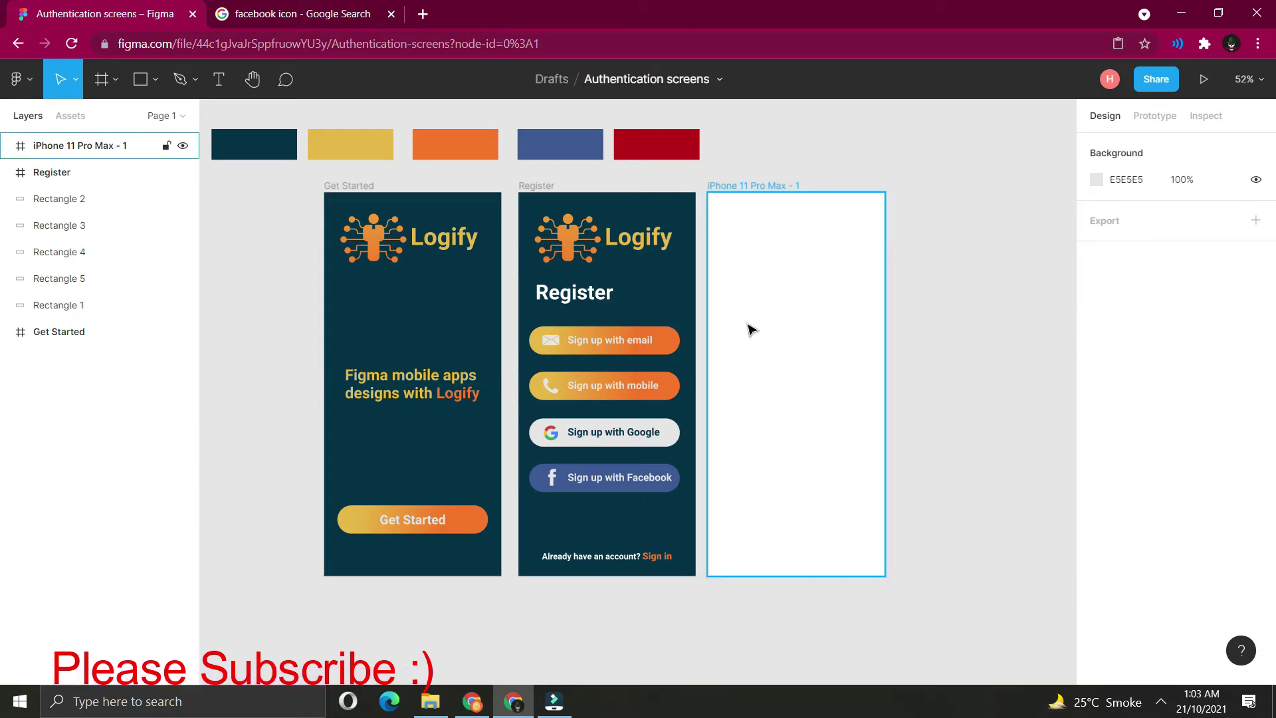
Rename the new iPhone frame as Register With Mobile and fill it with the Register screen's dark teal.
{"action": "double_click", "coordinate": [71, 146]}
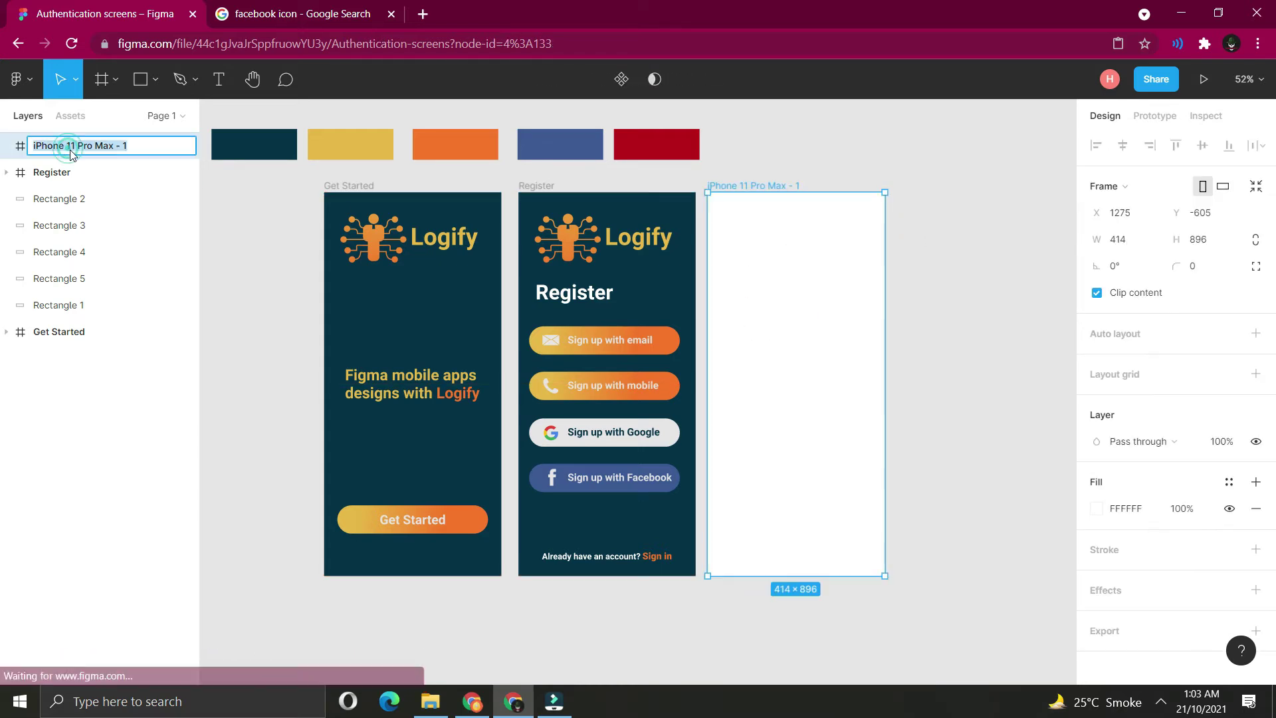
{"action": "type", "text": "Regis"}
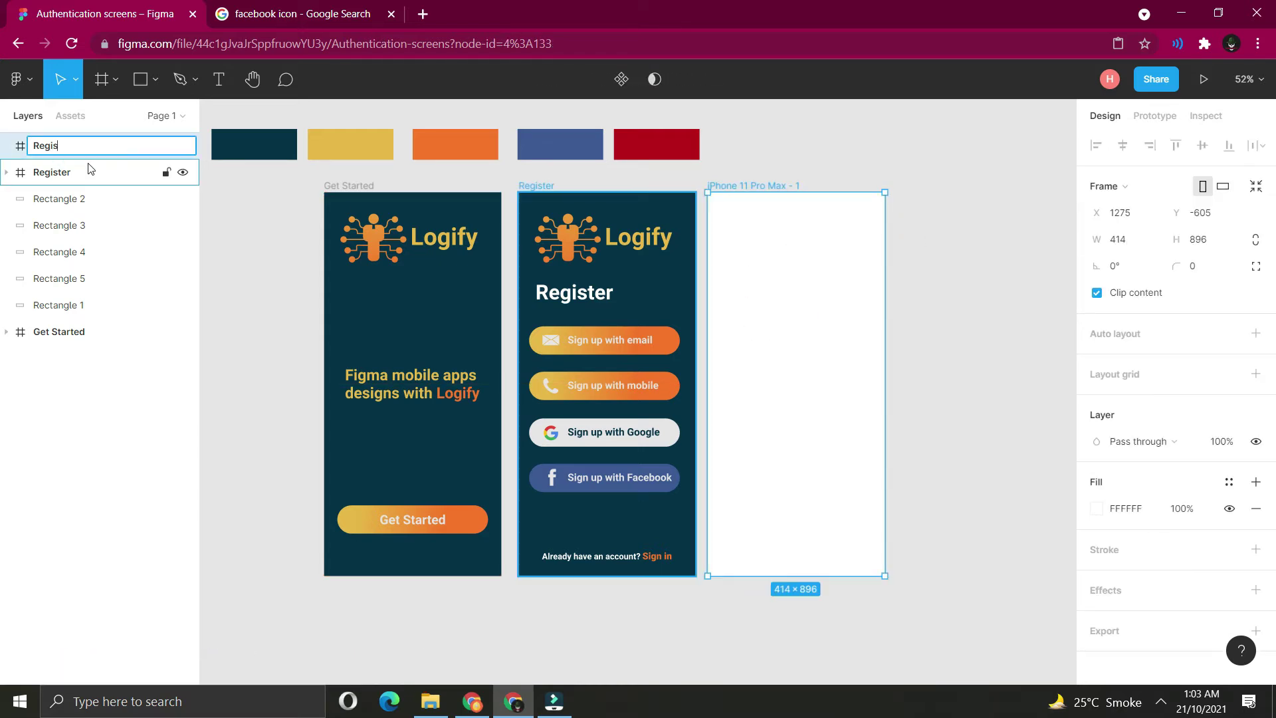
{"action": "type", "text": "ter With Mobile"}
{"action": "key", "text": "Return"}
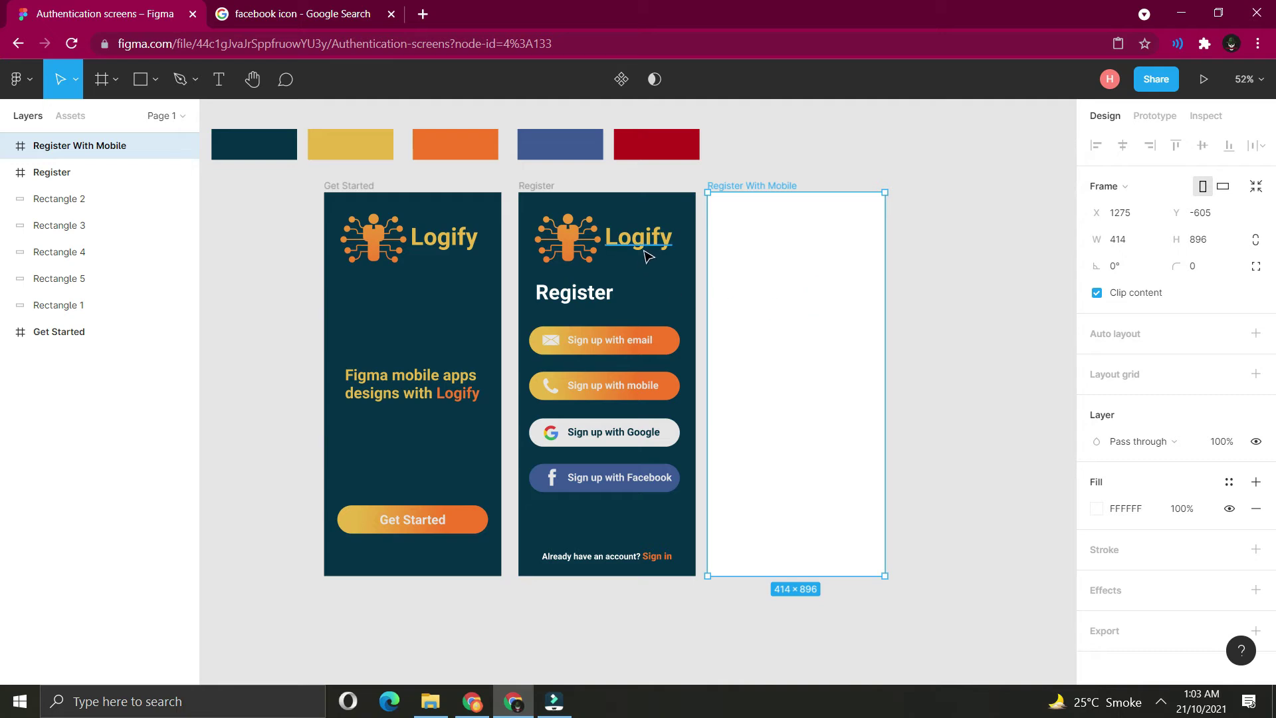
{"action": "key", "text": "i"}
{"action": "left_click", "coordinate": [654, 287]}
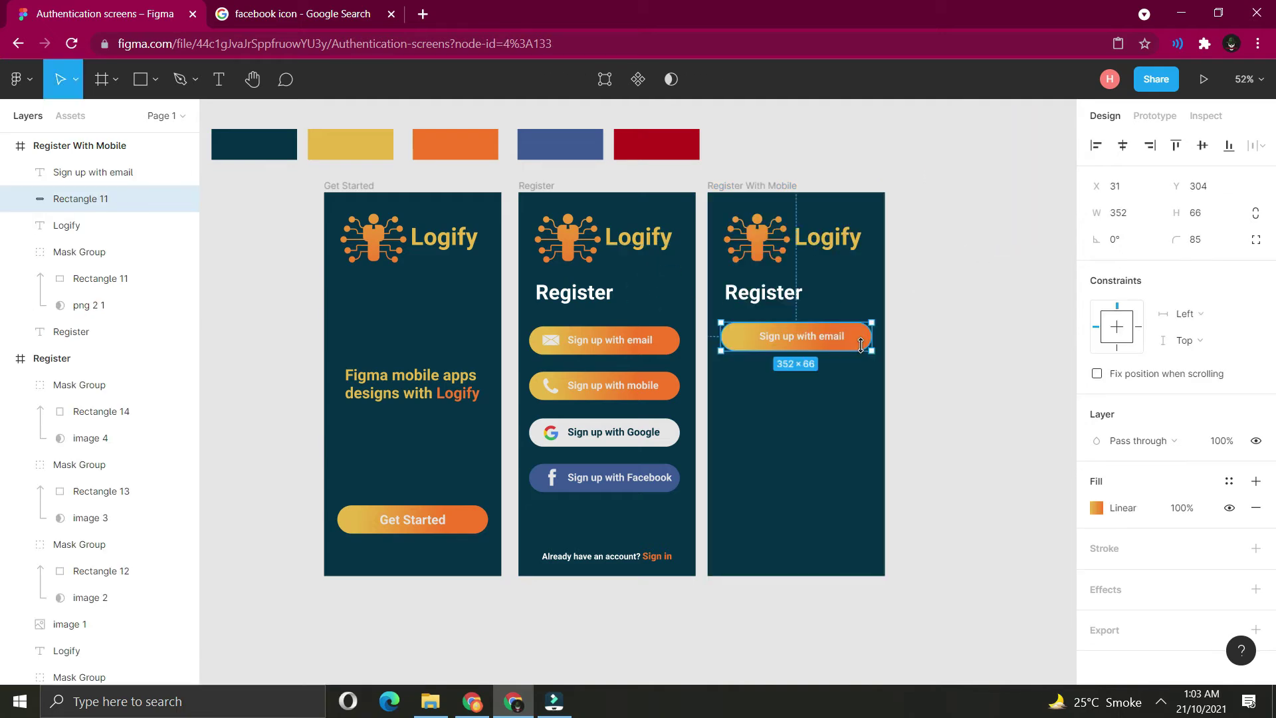
Recolour the email button on Register With Mobile with a light grey E5E5E5 fill and dark teal text.
{"action": "key", "text": "i"}
{"action": "left_click", "coordinate": [896, 339]}
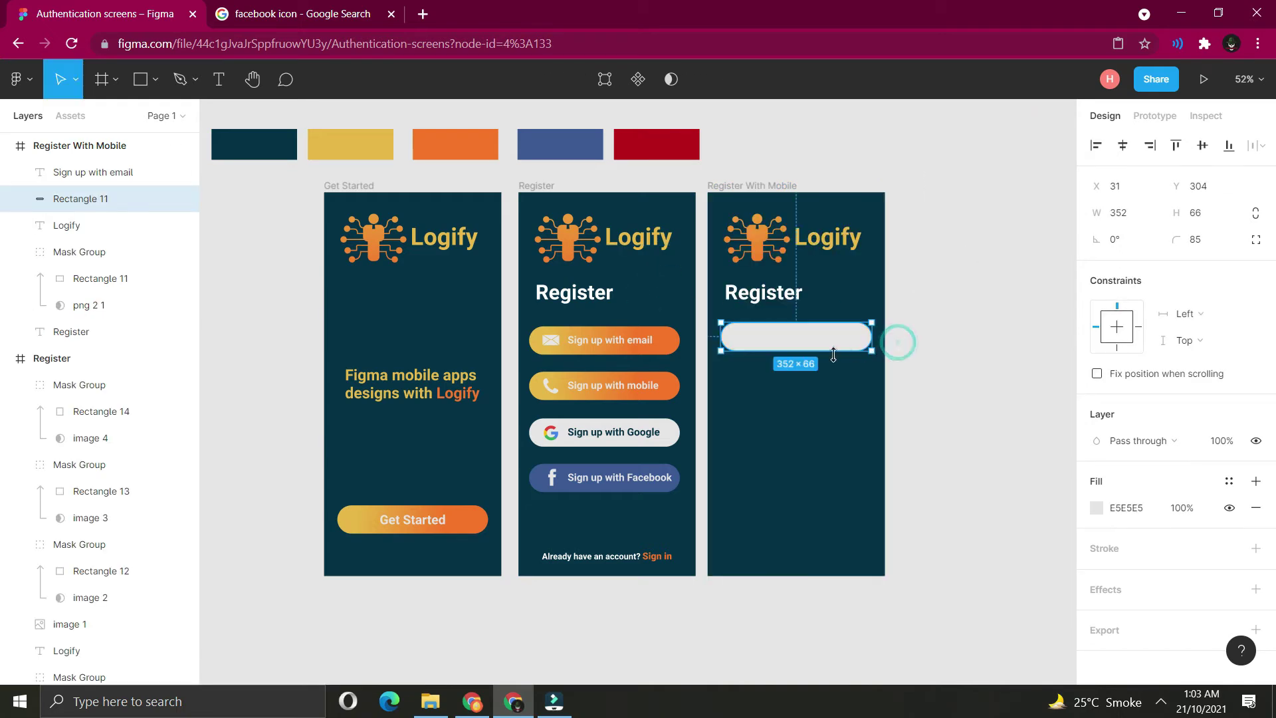
{"action": "left_click", "coordinate": [808, 338]}
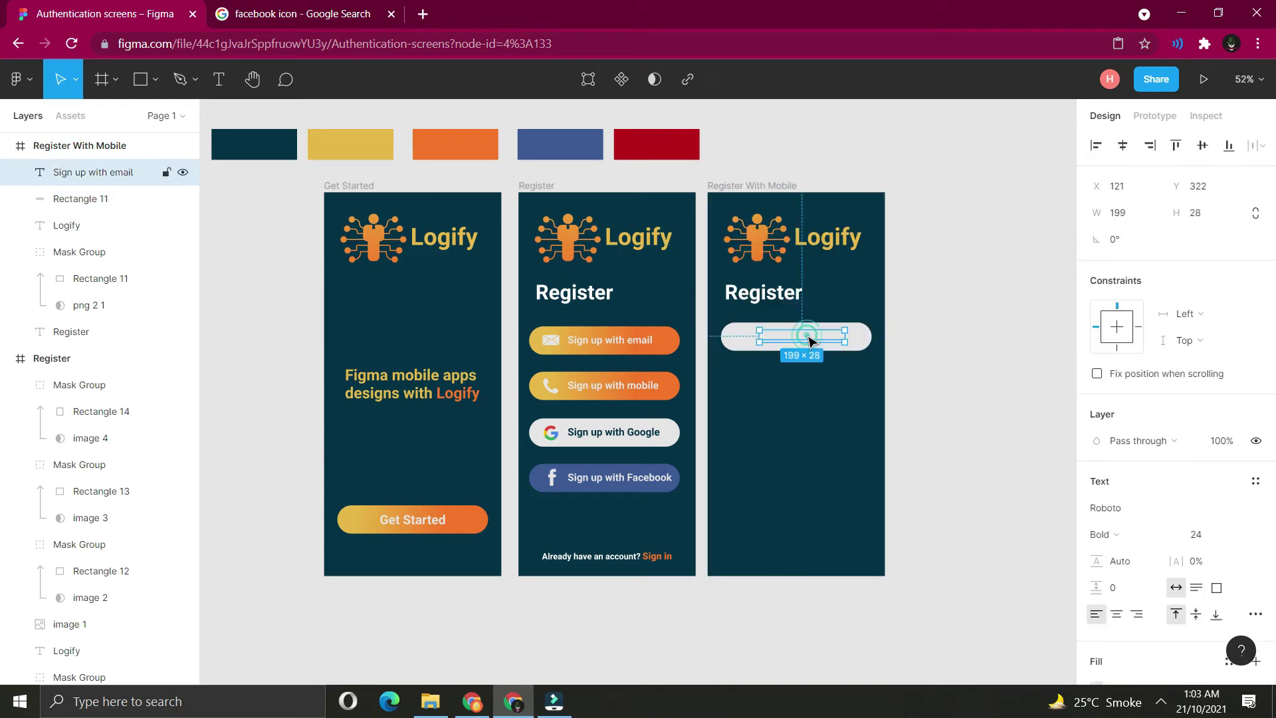
{"action": "key", "text": "i"}
{"action": "left_click", "coordinate": [809, 437]}
Change the light grey field's text to "Name" and shift it toward the field's start, to about X 83.
{"action": "double_click", "coordinate": [797, 337]}
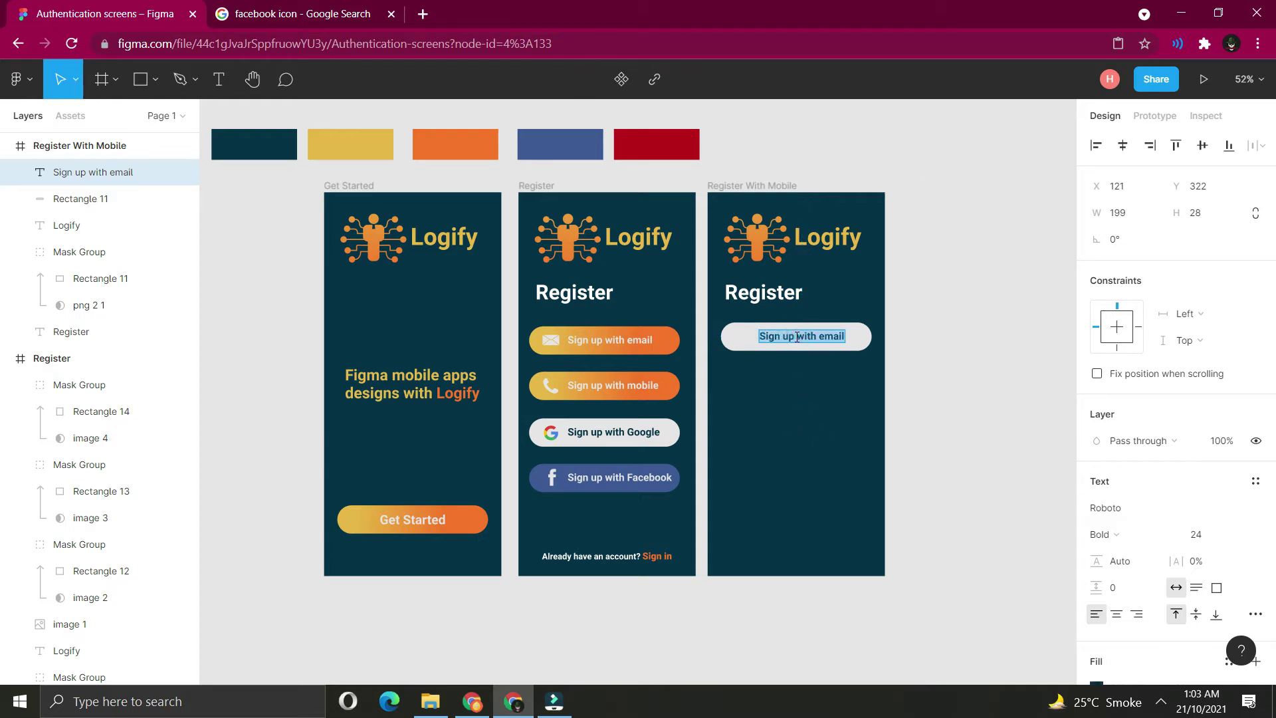
{"action": "type", "text": "Name"}
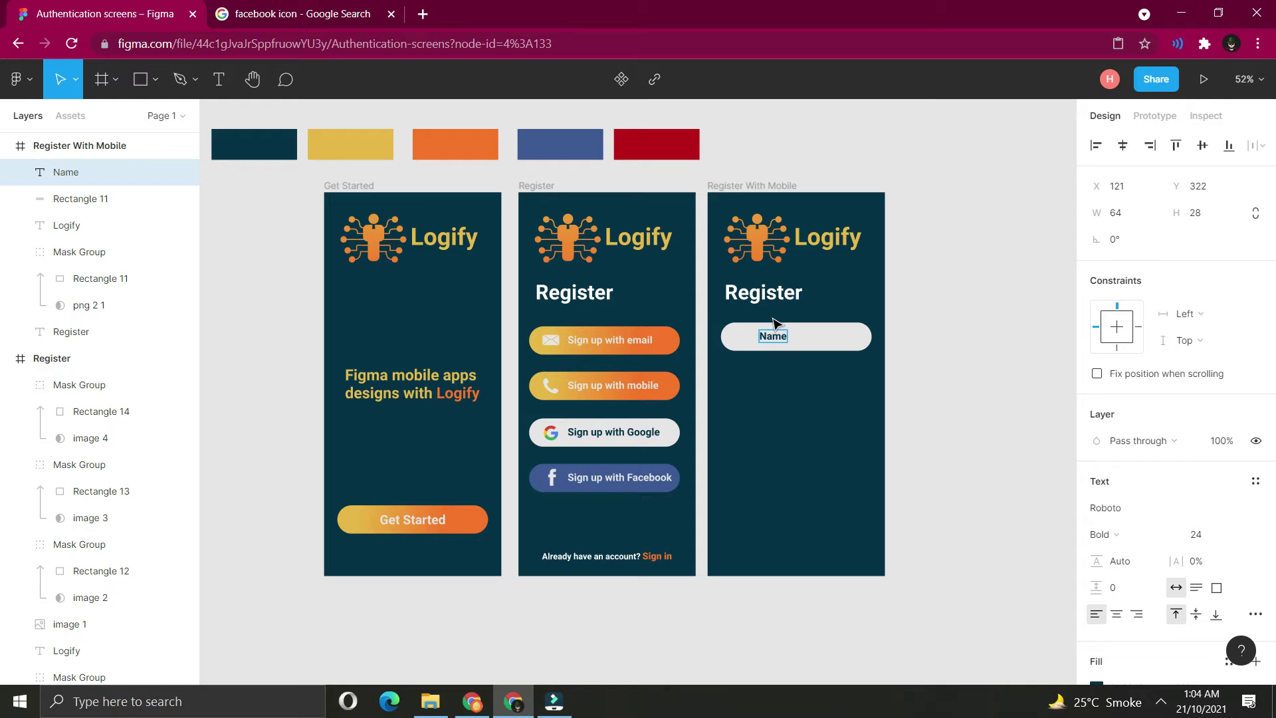
{"action": "key", "text": "Escape"}
{"action": "left_click_drag", "start_coordinate": [775, 340], "coordinate": [759, 342]}
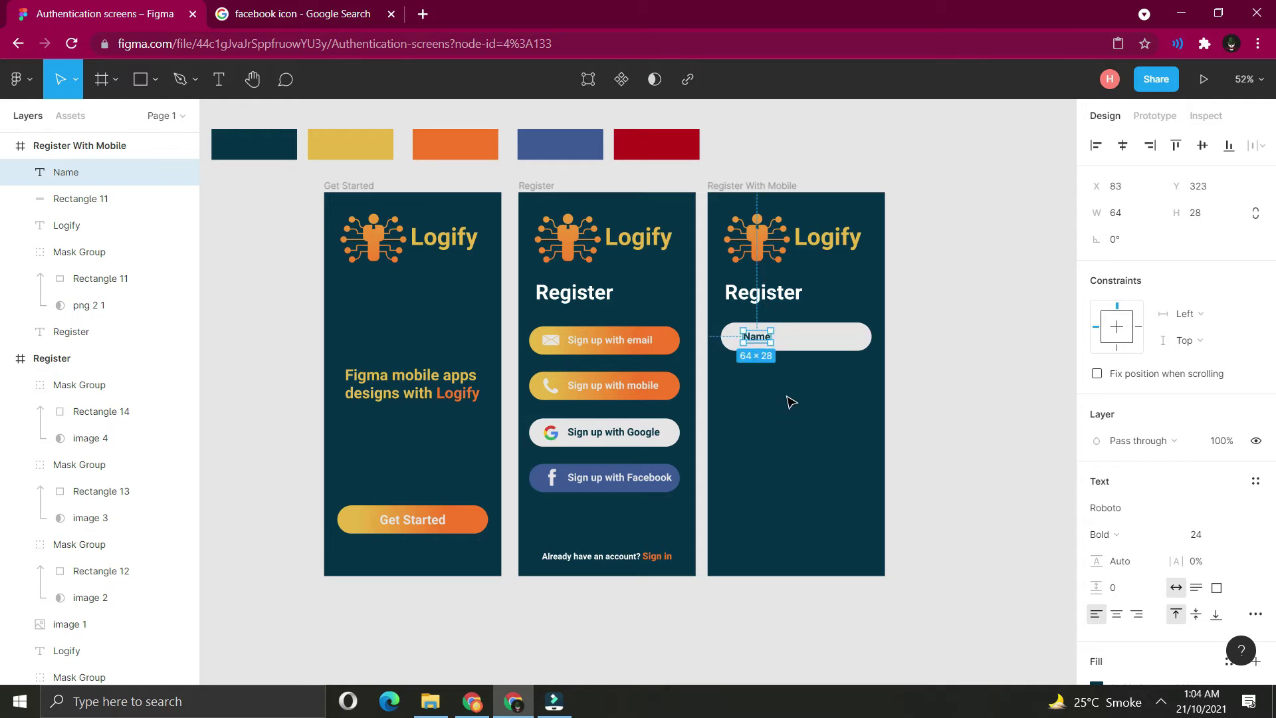
{"action": "left_click", "coordinate": [787, 394]}
Set the opacity of the Name placeholder text to 30%.
{"action": "left_click", "coordinate": [757, 337]}
{"action": "left_click", "coordinate": [1222, 442]}
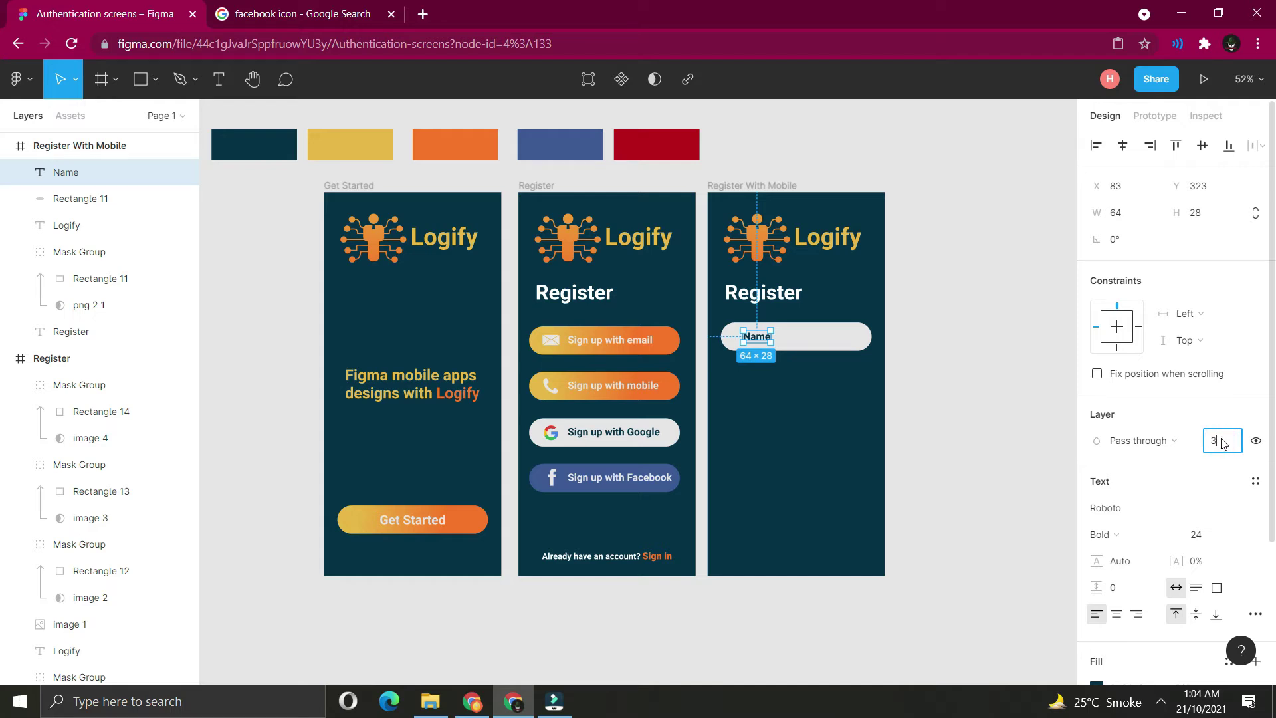
{"action": "type", "text": "30"}
{"action": "left_click", "coordinate": [1032, 409]}
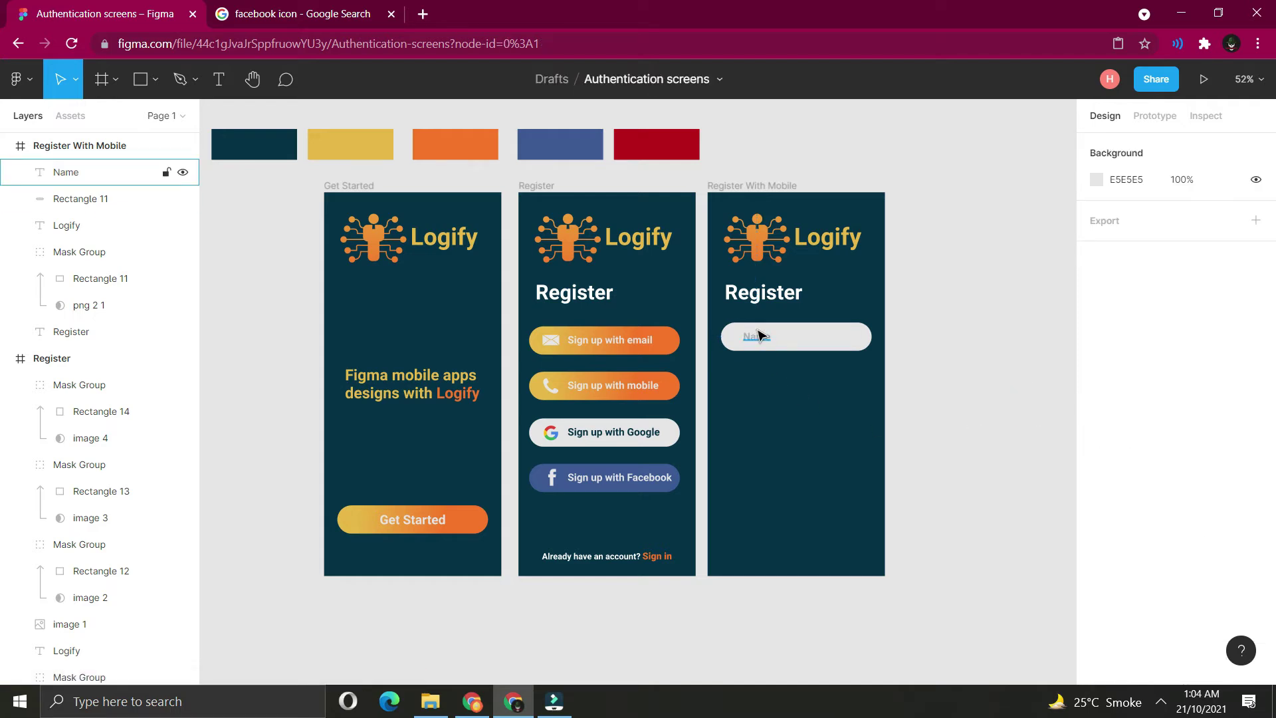
Duplicate the Name field with its text directly below and change the copy's text to "Enter your phone".
{"action": "left_click", "coordinate": [758, 331]}
{"action": "left_click", "coordinate": [760, 334]}
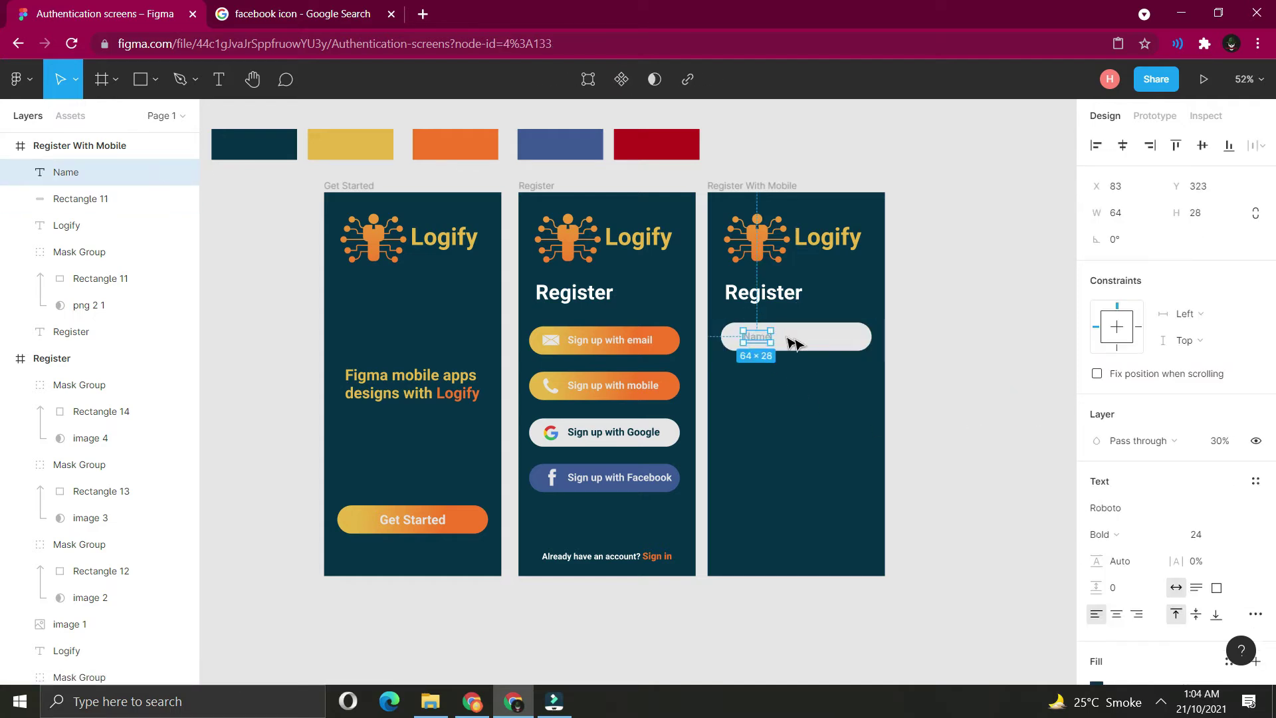
{"action": "left_click", "coordinate": [821, 339], "text": "shift"}
{"action": "key", "text": "ctrl+c"}
{"action": "key", "text": "ctrl+v"}
{"action": "left_click_drag", "start_coordinate": [819, 338], "coordinate": [811, 378]}
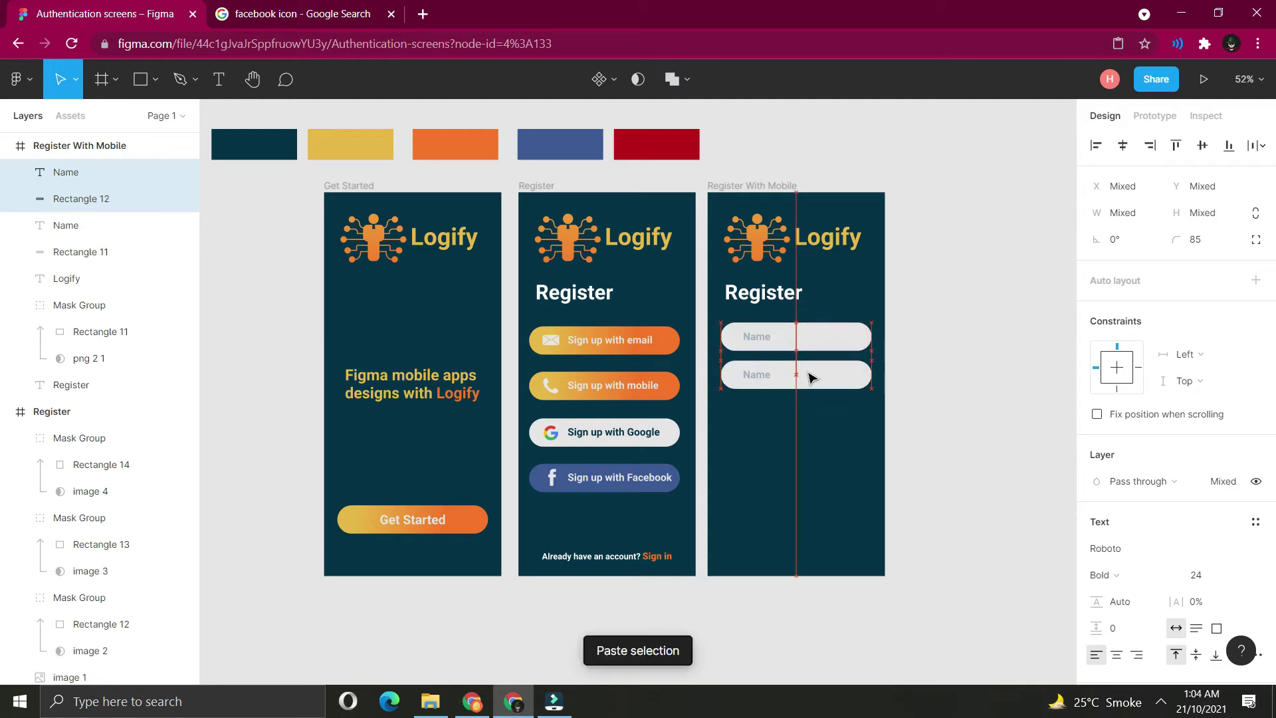
{"action": "double_click", "coordinate": [752, 375]}
{"action": "type", "text": "Enter your phone"}
{"action": "key", "text": "Escape"}
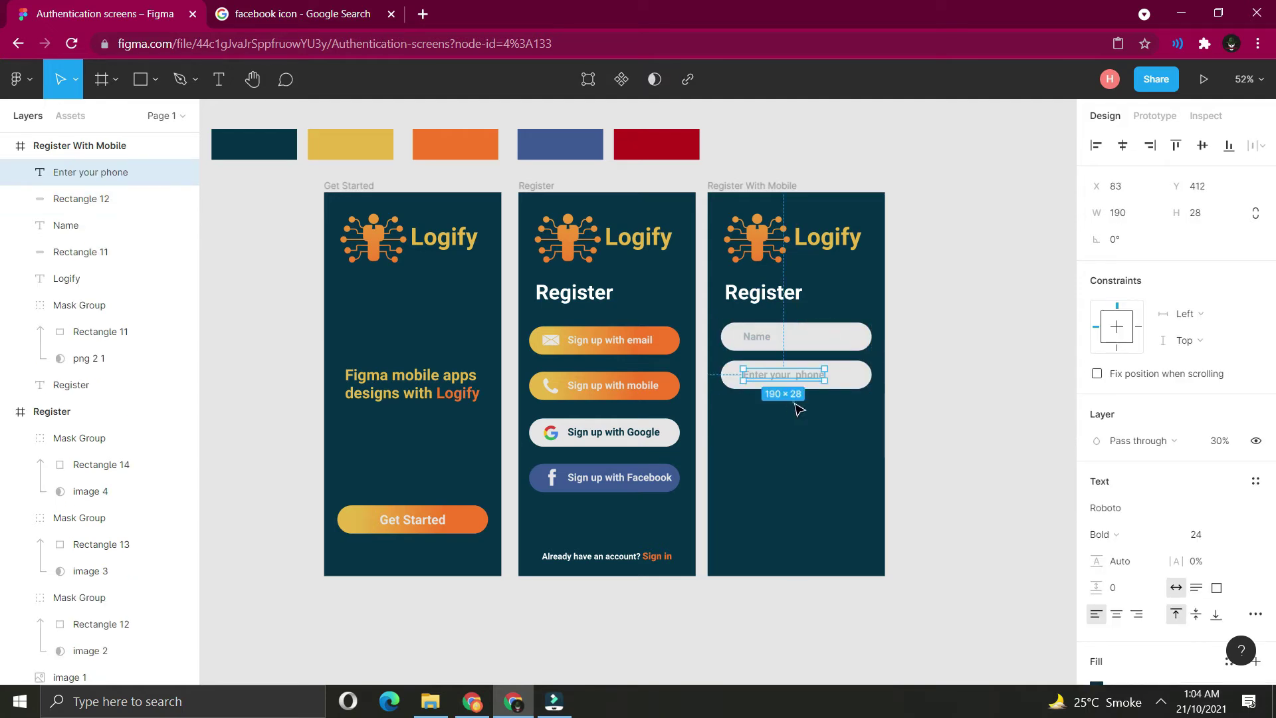
Duplicate the name and phone fields beneath the existing pair and change the third field's text to "Password".
{"action": "left_click_drag", "start_coordinate": [927, 394], "coordinate": [731, 329]}
{"action": "key", "text": "ctrl+c"}
{"action": "key", "text": "ctrl+v"}
{"action": "left_click_drag", "start_coordinate": [819, 349], "coordinate": [819, 424]}
{"action": "double_click", "coordinate": [758, 412]}
{"action": "type", "text": "Password"}
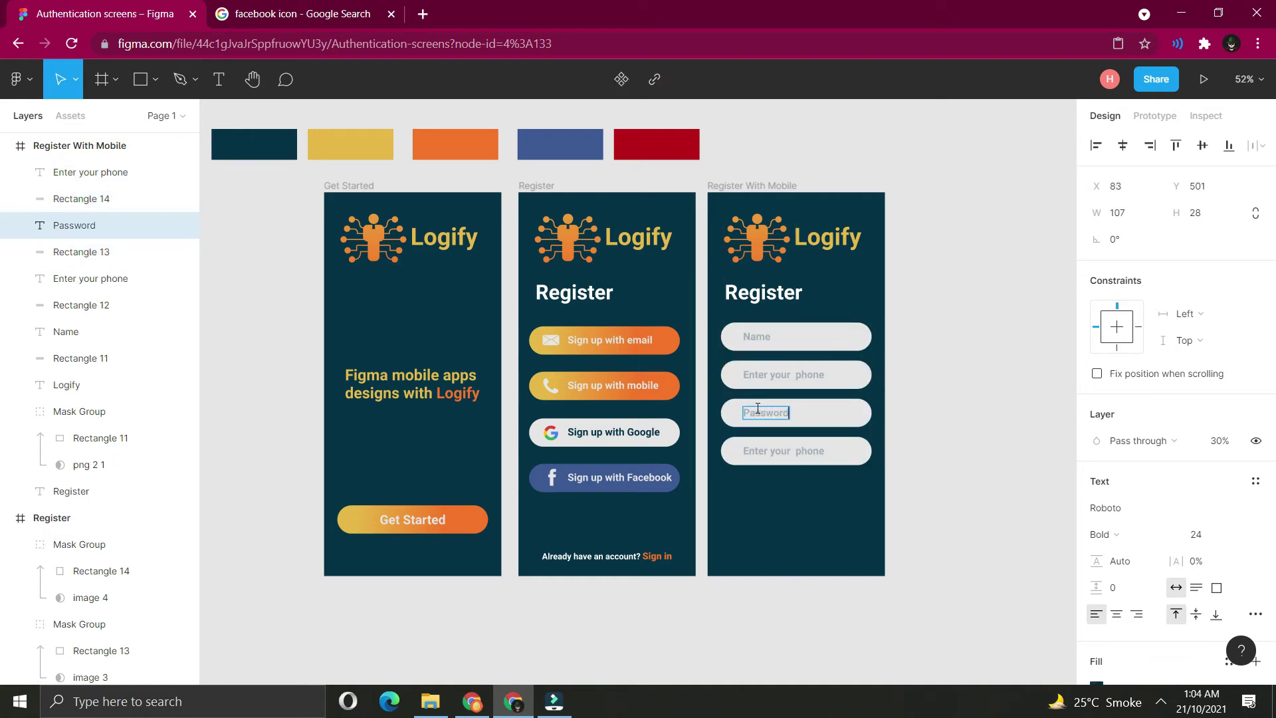
Change the fourth field's text on Register With Mobile to "Confirm Password".
{"action": "double_click", "coordinate": [778, 451]}
{"action": "type", "text": "Confirm Password"}
{"action": "key", "text": "Escape"}
Paste the eye icon image onto the empty canvas beside the Register With Mobile frame.
{"action": "key", "text": "ctrl+v"}
{"action": "left_click_drag", "start_coordinate": [875, 433], "coordinate": [653, 422]}
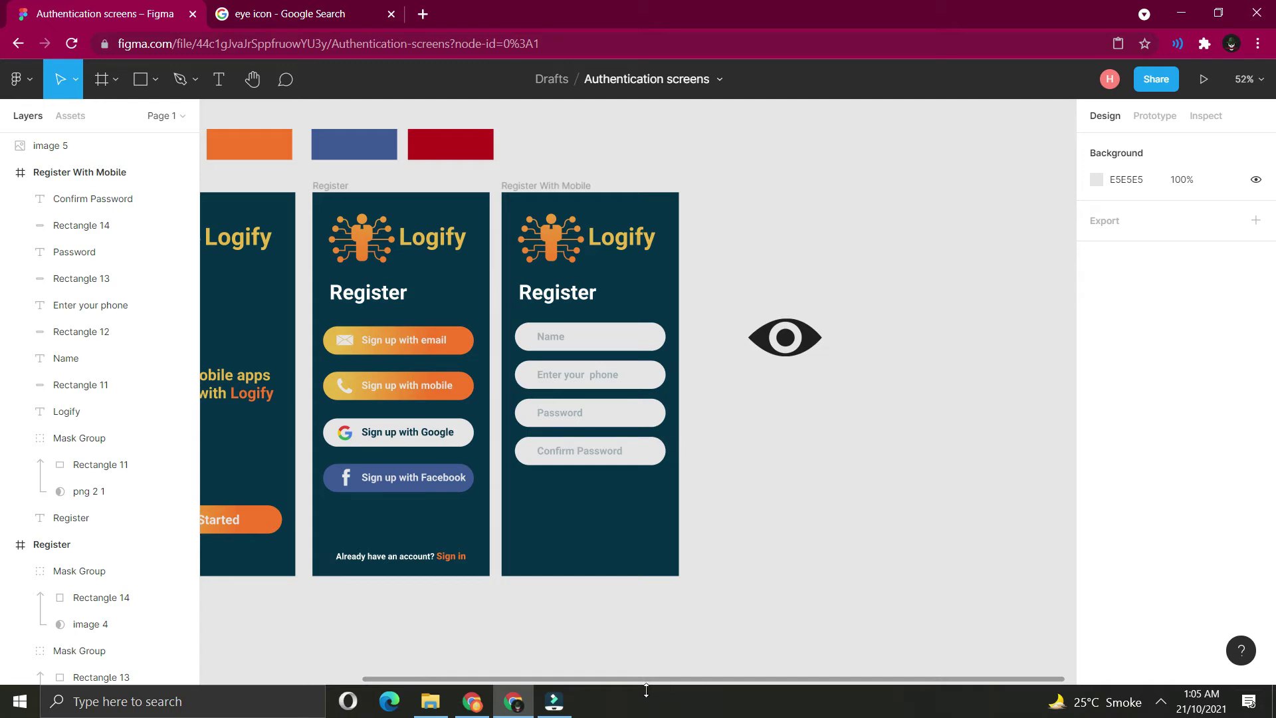
{"action": "left_click_drag", "start_coordinate": [645, 679], "coordinate": [596, 654]}
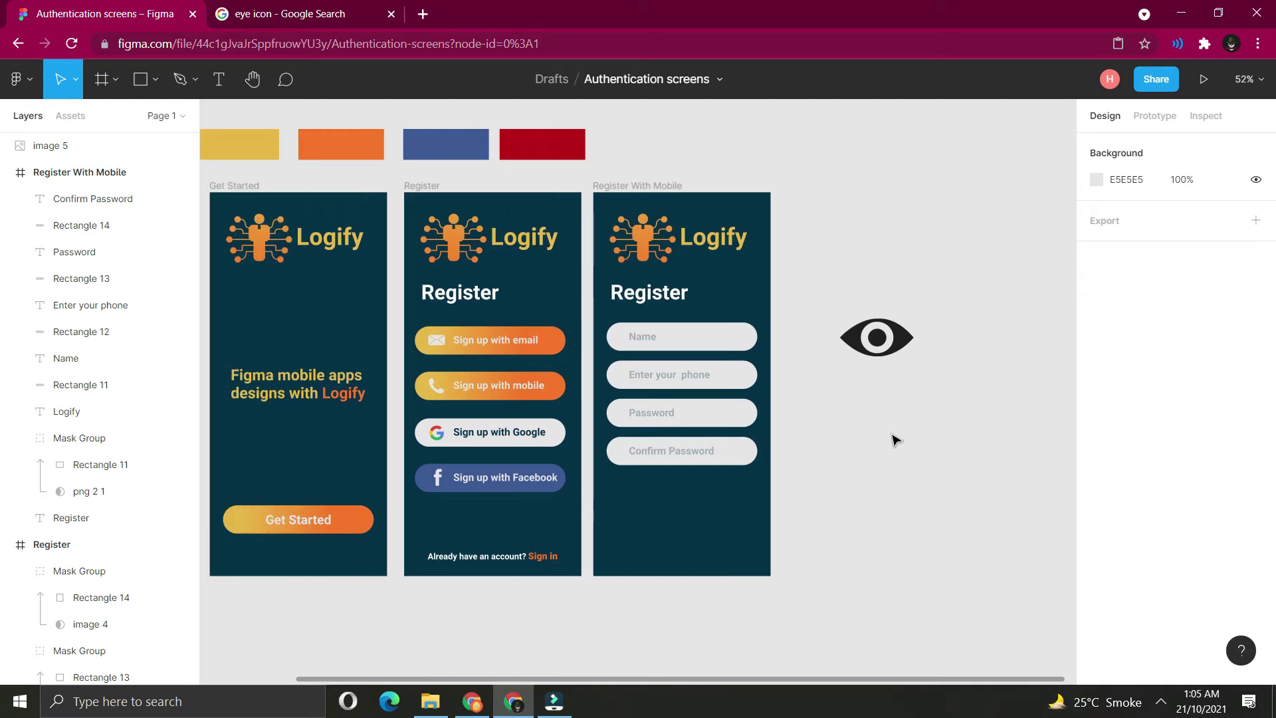
Draw a rectangle over the eye icon so that it covers the whole icon.
{"action": "left_click", "coordinate": [876, 343]}
{"action": "left_click", "coordinate": [153, 83]}
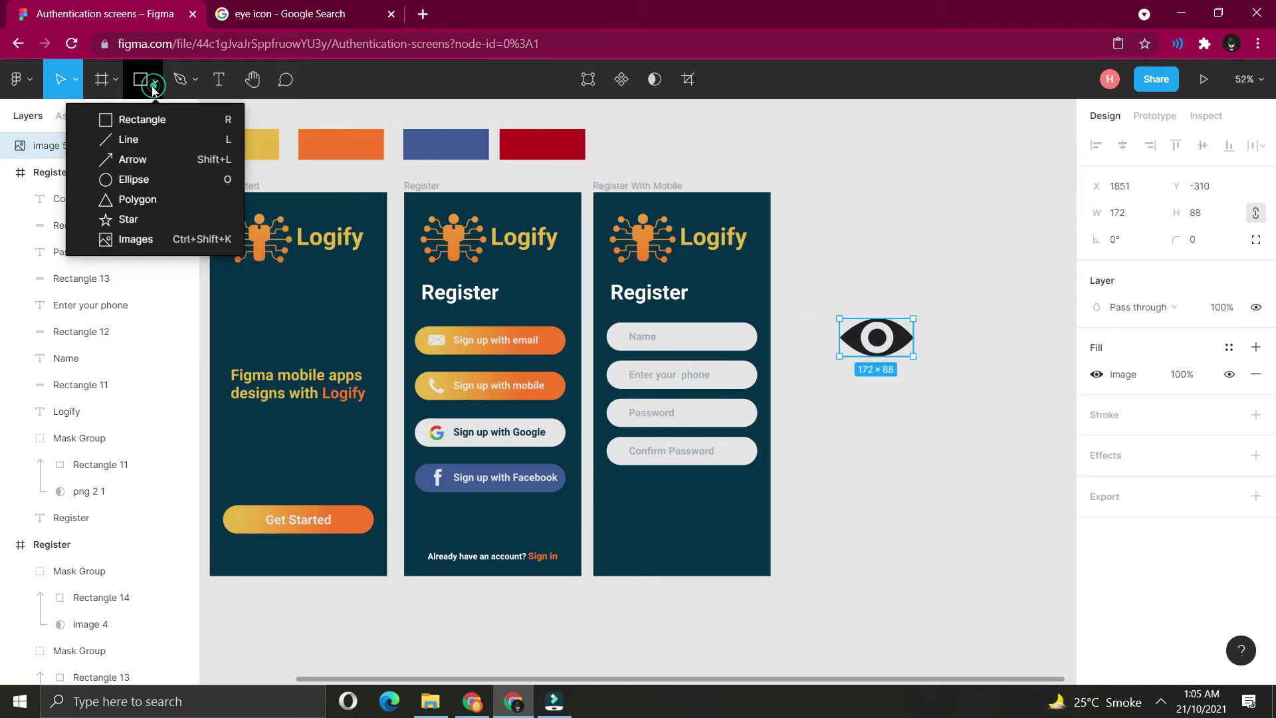
{"action": "left_click", "coordinate": [141, 119]}
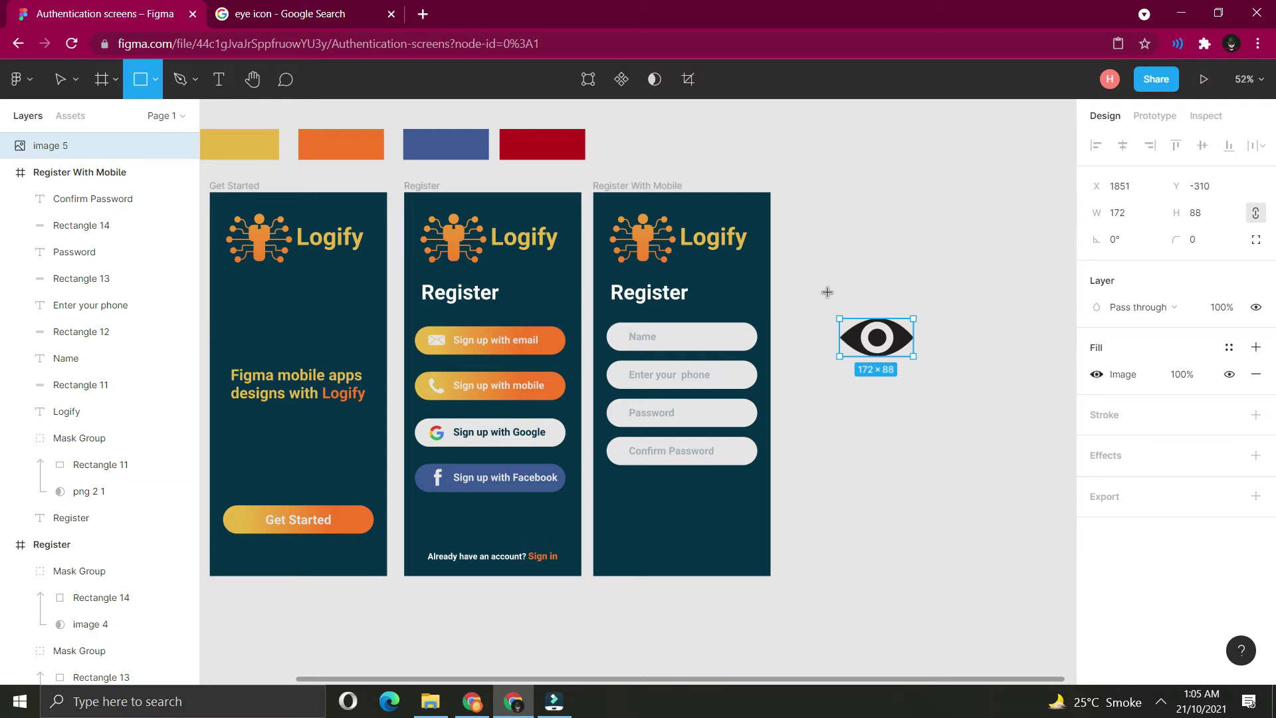
{"action": "left_click_drag", "start_coordinate": [827, 292], "coordinate": [976, 418]}
{"action": "left_click_drag", "start_coordinate": [892, 350], "coordinate": [875, 339]}
{"action": "key", "text": "Escape"}
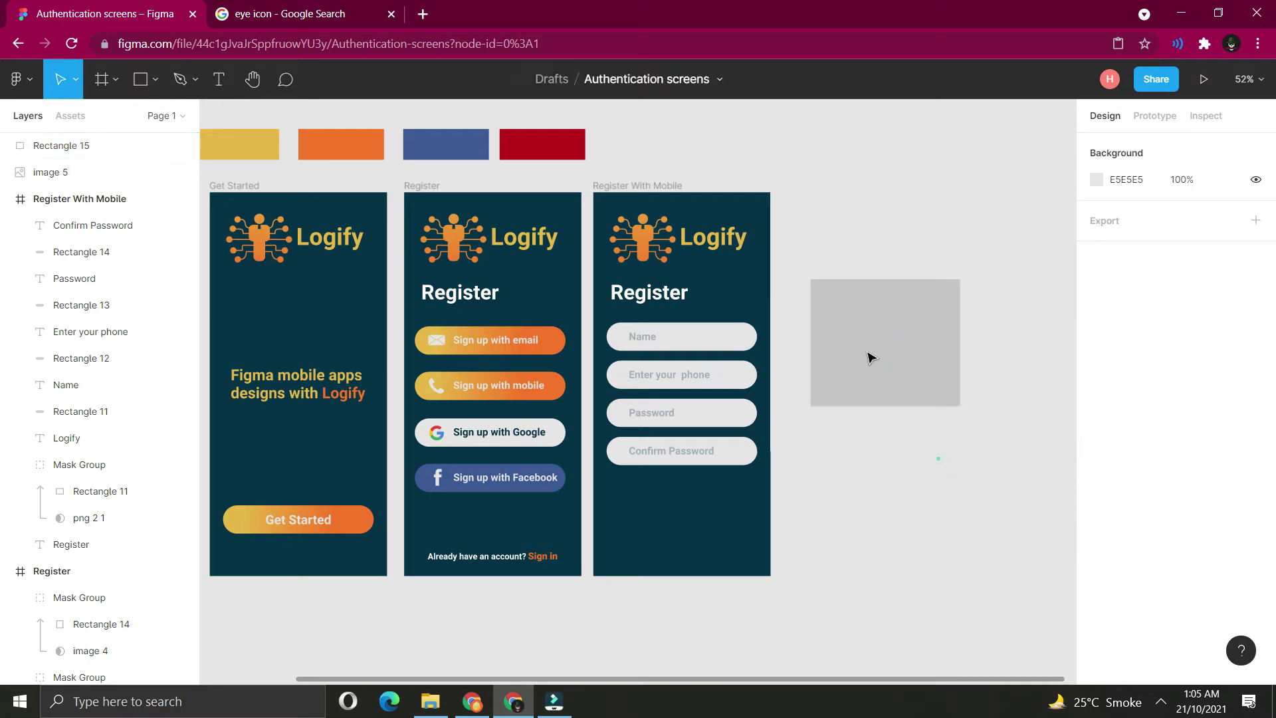
Mask the rectangle with the eye icon and place the masked icon at the end of the Password field.
{"action": "left_click", "coordinate": [871, 358]}
{"action": "key", "text": "ctrl+alt+m"}
{"action": "left_click_drag", "start_coordinate": [891, 342], "coordinate": [723, 410]}
{"action": "key", "text": "Escape"}
Duplicate the eye icon and place the copy at the end of the Confirm Password field.
{"action": "left_click", "coordinate": [731, 415]}
{"action": "key", "text": "ctrl+c"}
{"action": "left_click", "coordinate": [855, 393]}
{"action": "key", "text": "ctrl+v"}
{"action": "left_click_drag", "start_coordinate": [735, 413], "coordinate": [741, 461]}
{"action": "left_click", "coordinate": [880, 430]}
Copy the Get Started button below the Confirm Password field as a shorter 194 × 66 button and change its text to "Sign up".
{"action": "scroll", "coordinate": [863, 427], "scroll_direction": "down", "scroll_amount": 1}
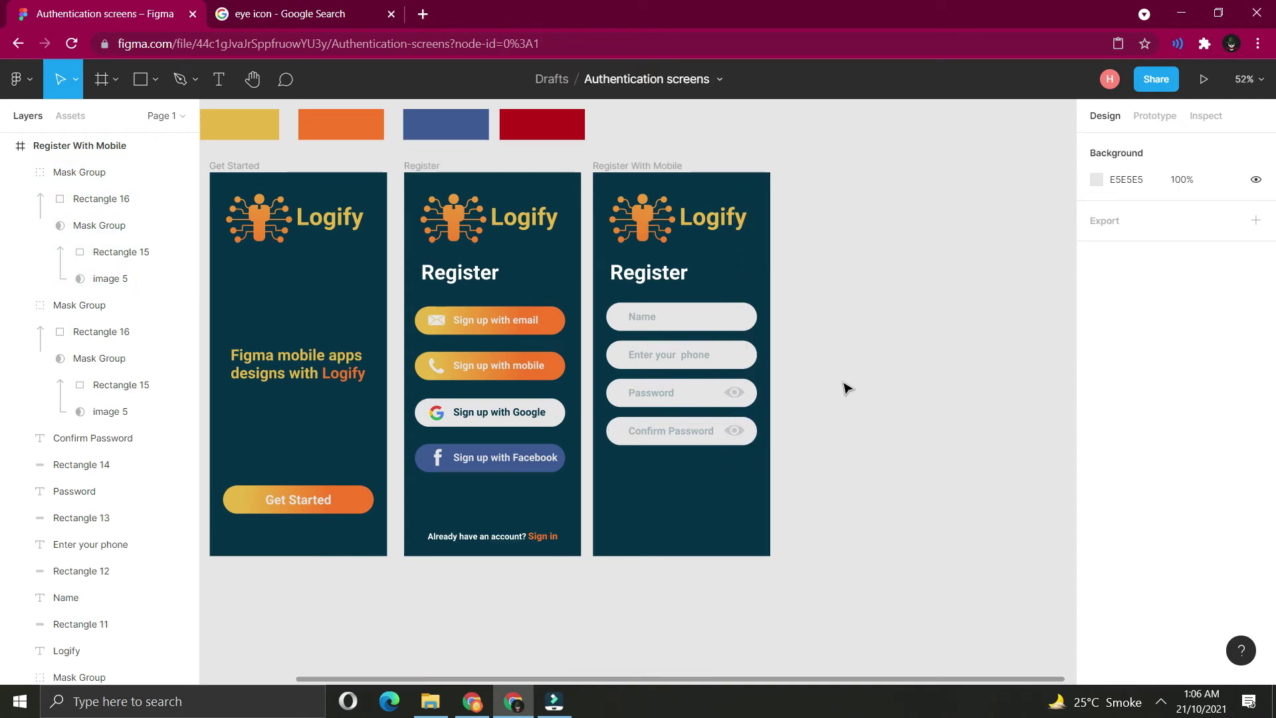
{"action": "left_click", "coordinate": [319, 509]}
{"action": "key", "text": "ctrl+c"}
{"action": "key", "text": "ctrl+v"}
{"action": "left_click_drag", "start_coordinate": [319, 509], "coordinate": [708, 482]}
{"action": "double_click", "coordinate": [708, 478]}
{"action": "type", "text": "Sign up"}
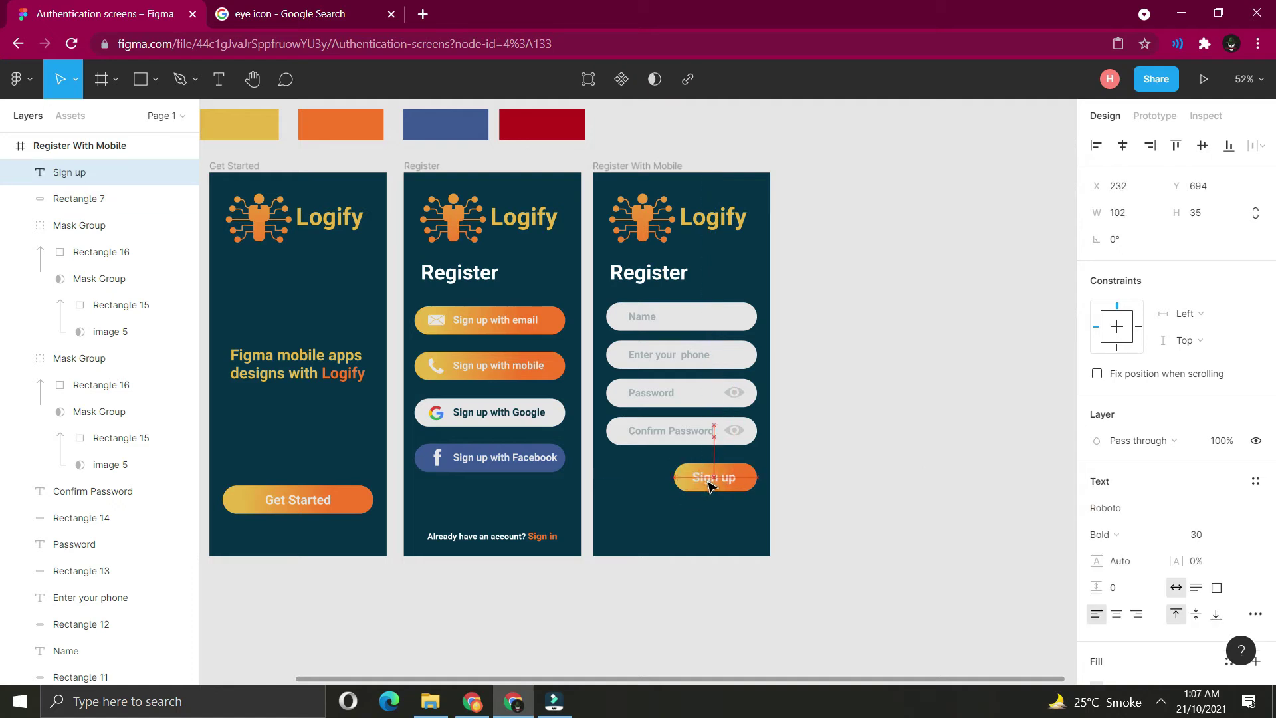
{"action": "key", "text": "Escape"}
Centre the "Sign up" text horizontally and vertically on its gradient button.
{"action": "left_click", "coordinate": [751, 483], "text": "shift"}
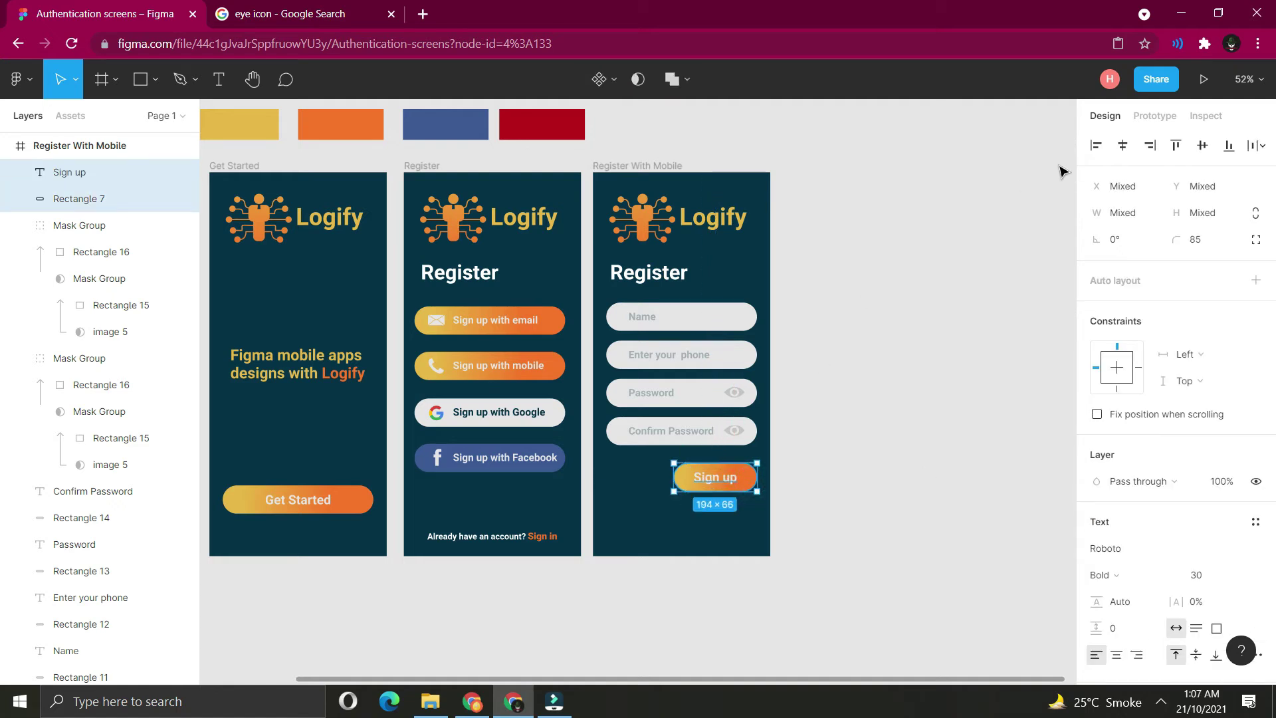
{"action": "left_click", "coordinate": [1122, 145]}
{"action": "left_click", "coordinate": [1202, 149]}
{"action": "left_click", "coordinate": [979, 338]}
Copy the "Already have an account? Sign in" text from the Register screen into the Register With Mobile frame.
{"action": "left_click", "coordinate": [519, 543]}
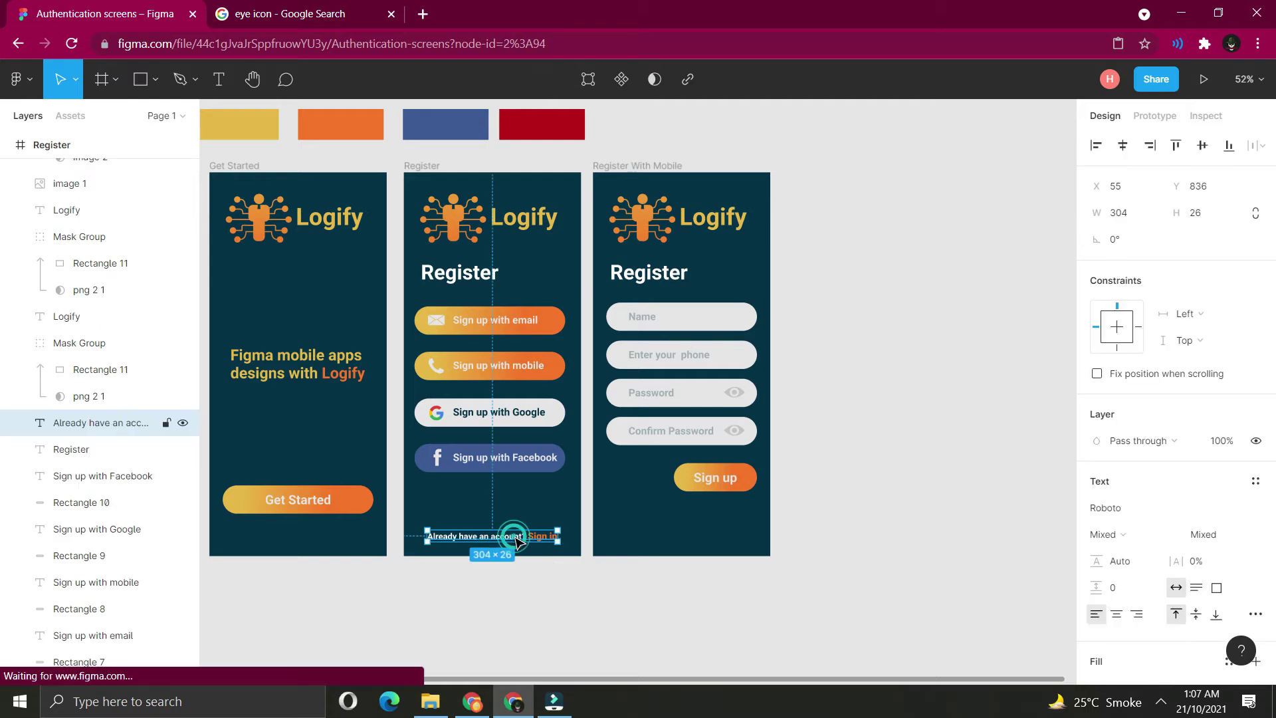
{"action": "left_click", "coordinate": [670, 165]}
{"action": "key", "text": "ctrl+v"}
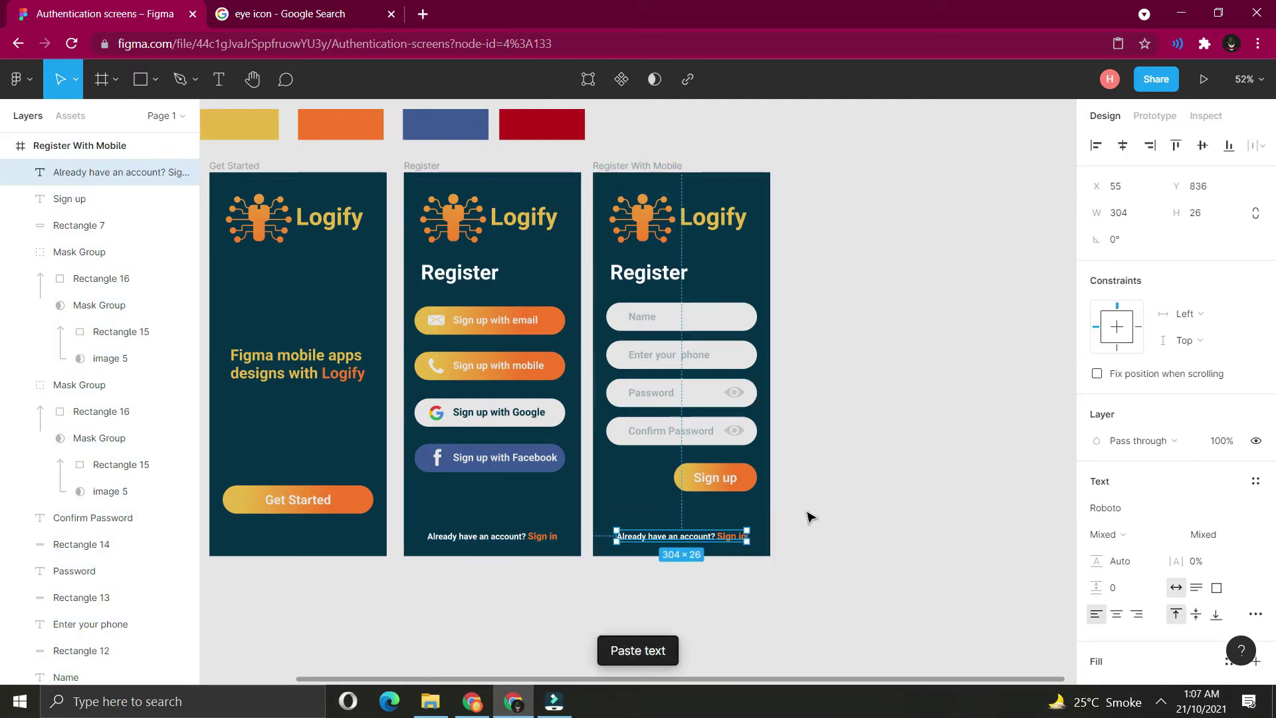
{"action": "left_click", "coordinate": [901, 450]}
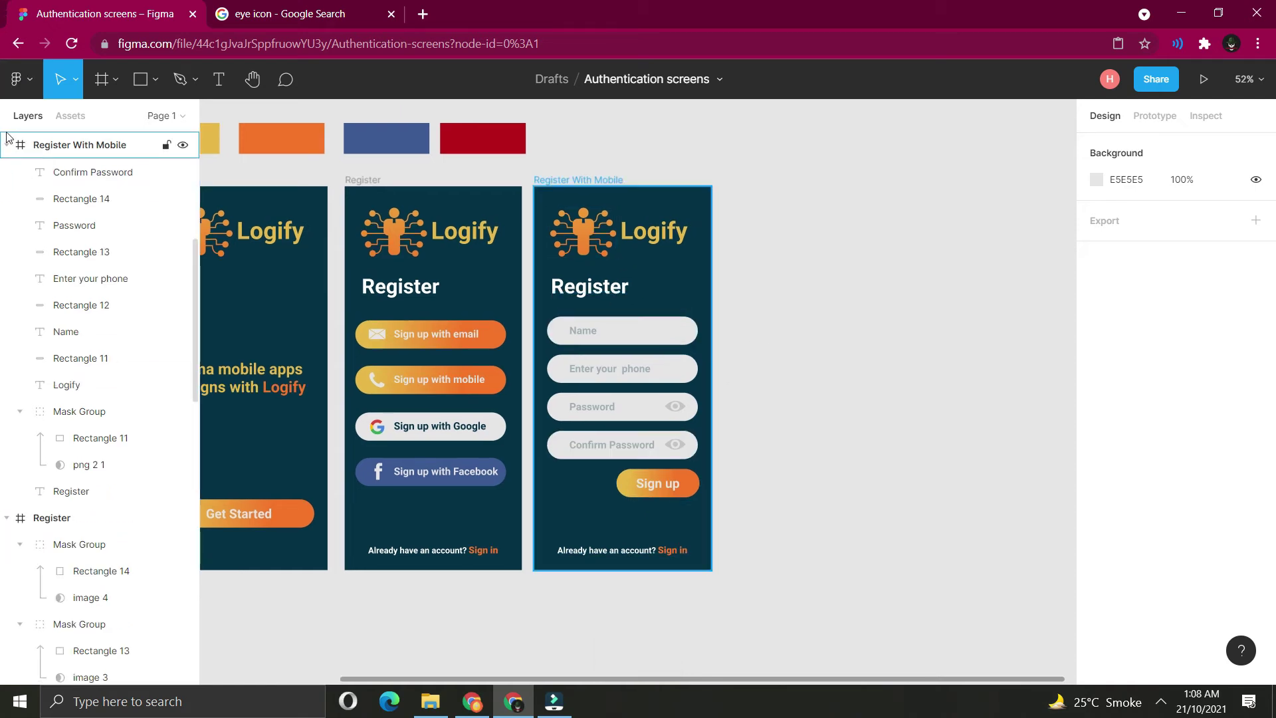
Collapse the Register With Mobile and Register layers, and add an iPhone 11 Pro Max frame lined up beside Register With Mobile.
{"action": "left_click", "coordinate": [9, 145]}
{"action": "left_click", "coordinate": [101, 78]}
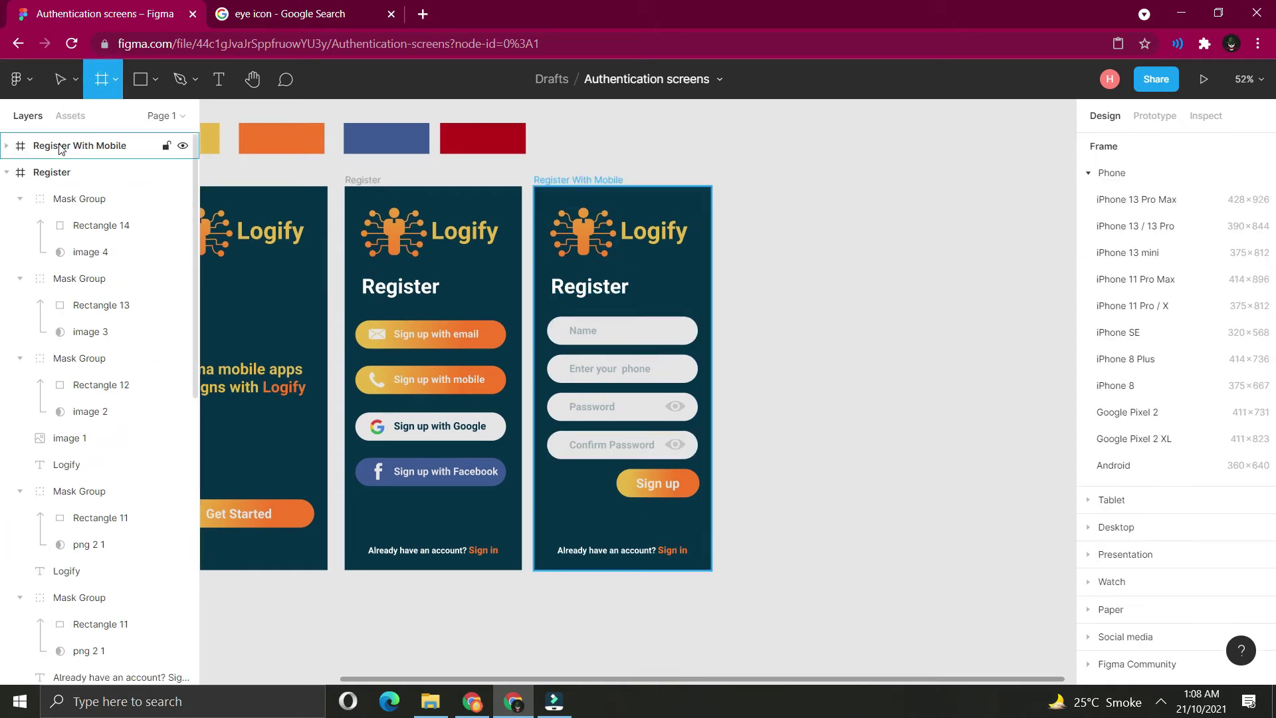
{"action": "left_click", "coordinate": [7, 174]}
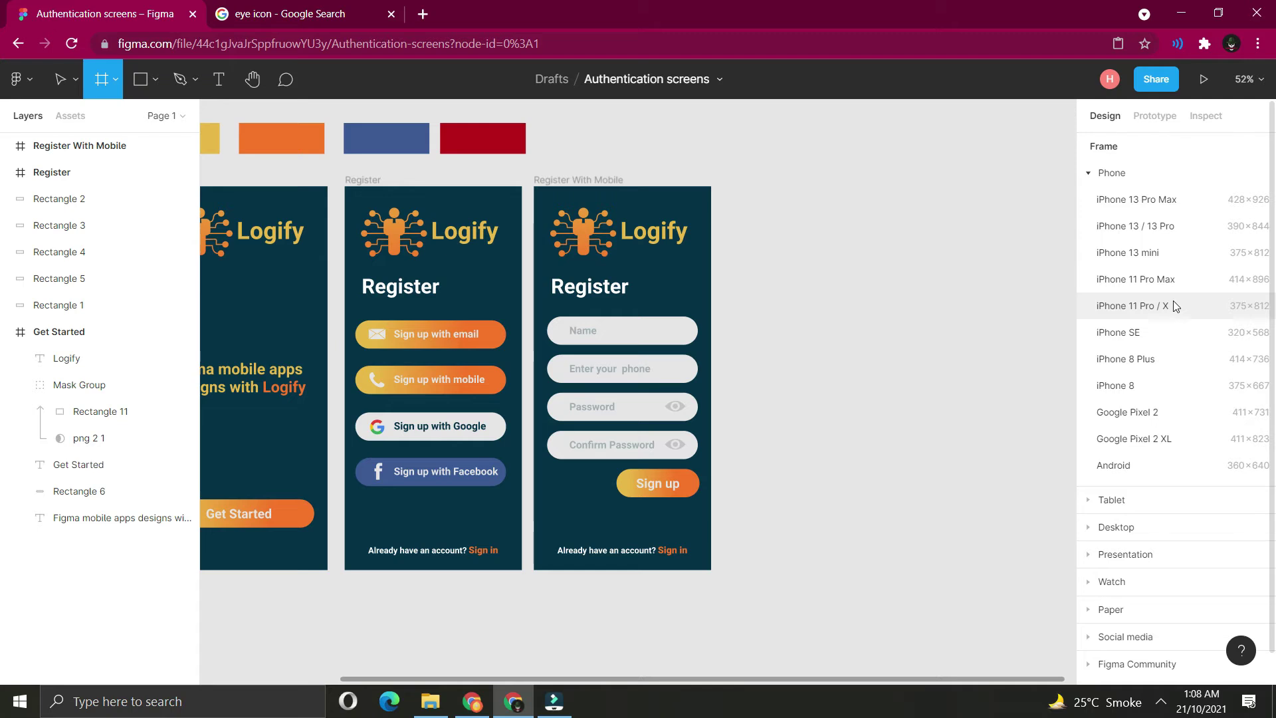
{"action": "left_click", "coordinate": [1138, 282]}
{"action": "left_click_drag", "start_coordinate": [791, 234], "coordinate": [782, 220]}
Rename the new frame as Register With Email and fill it with the dark teal 043249 sampled from Register With Mobile.
{"action": "double_click", "coordinate": [62, 152]}
{"action": "type", "text": "Register With Email"}
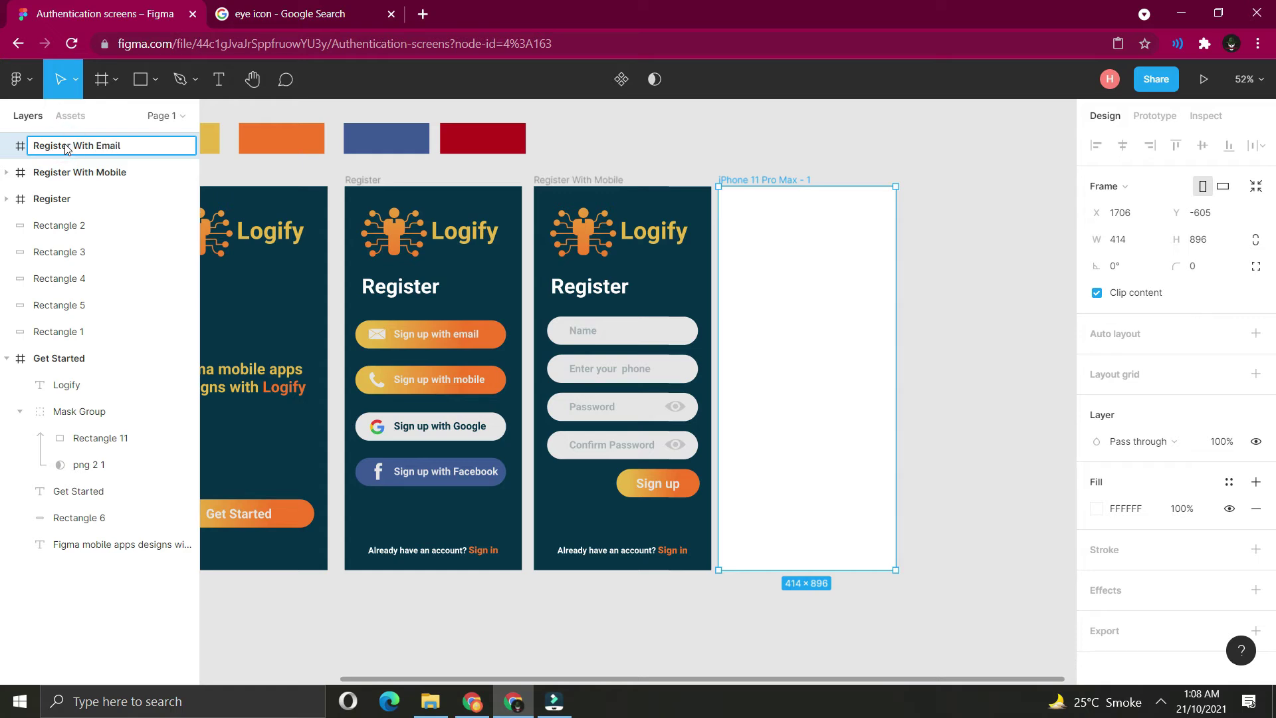
{"action": "key", "text": "Return"}
{"action": "key", "text": "i"}
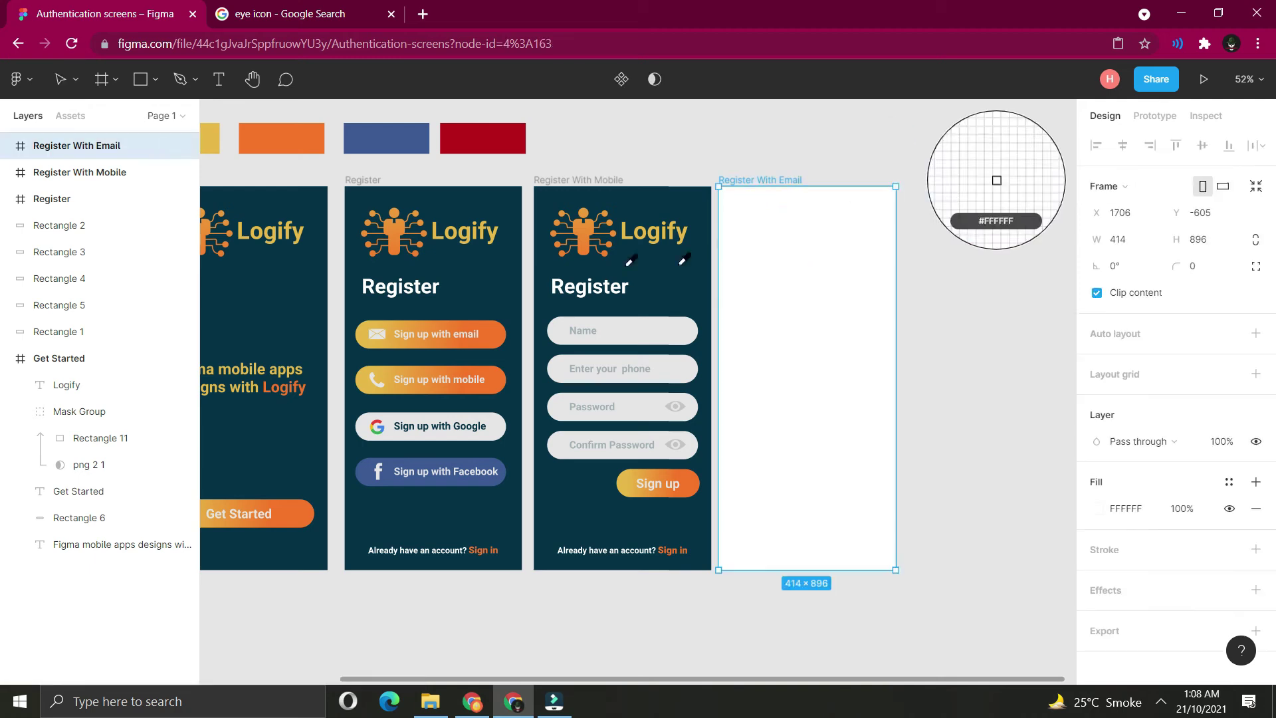
{"action": "left_click", "coordinate": [665, 279]}
{"action": "left_click", "coordinate": [948, 237]}
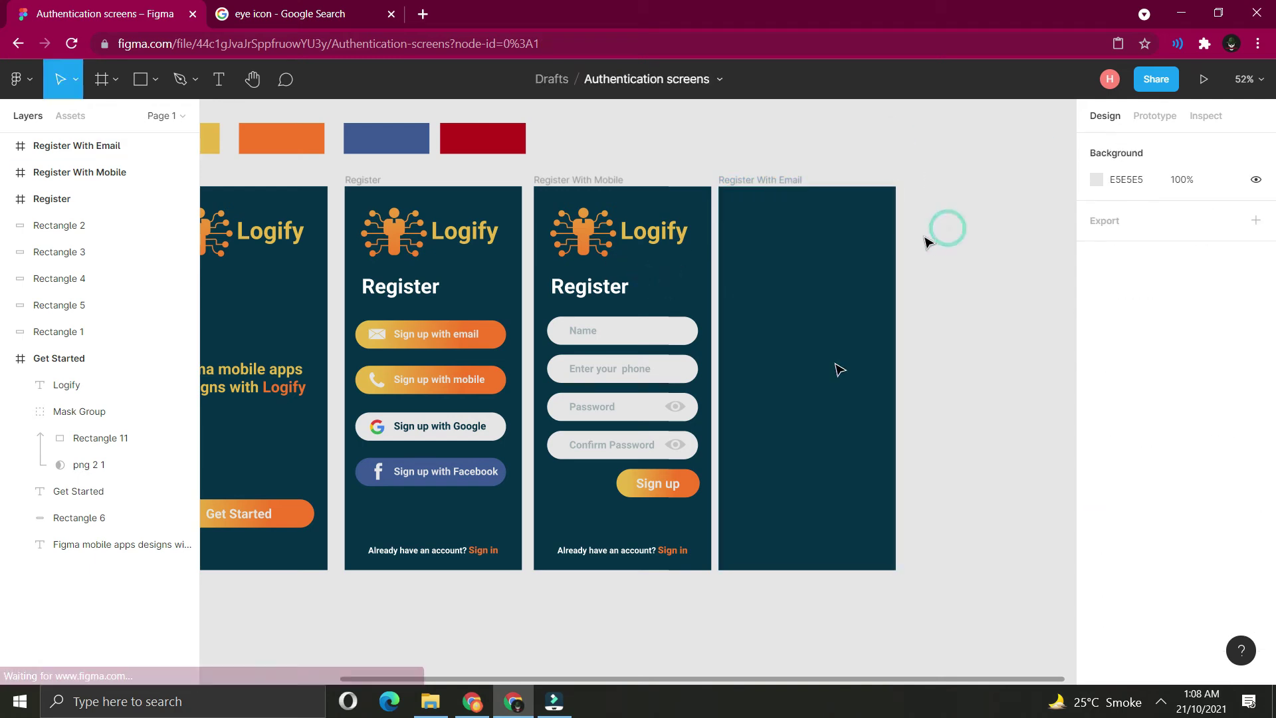
Copy all the content of the Register With Mobile screen into the Register With Email frame.
{"action": "left_click_drag", "start_coordinate": [667, 584], "coordinate": [652, 295]}
{"action": "key", "text": "ctrl+c"}
{"action": "left_click", "coordinate": [824, 269]}
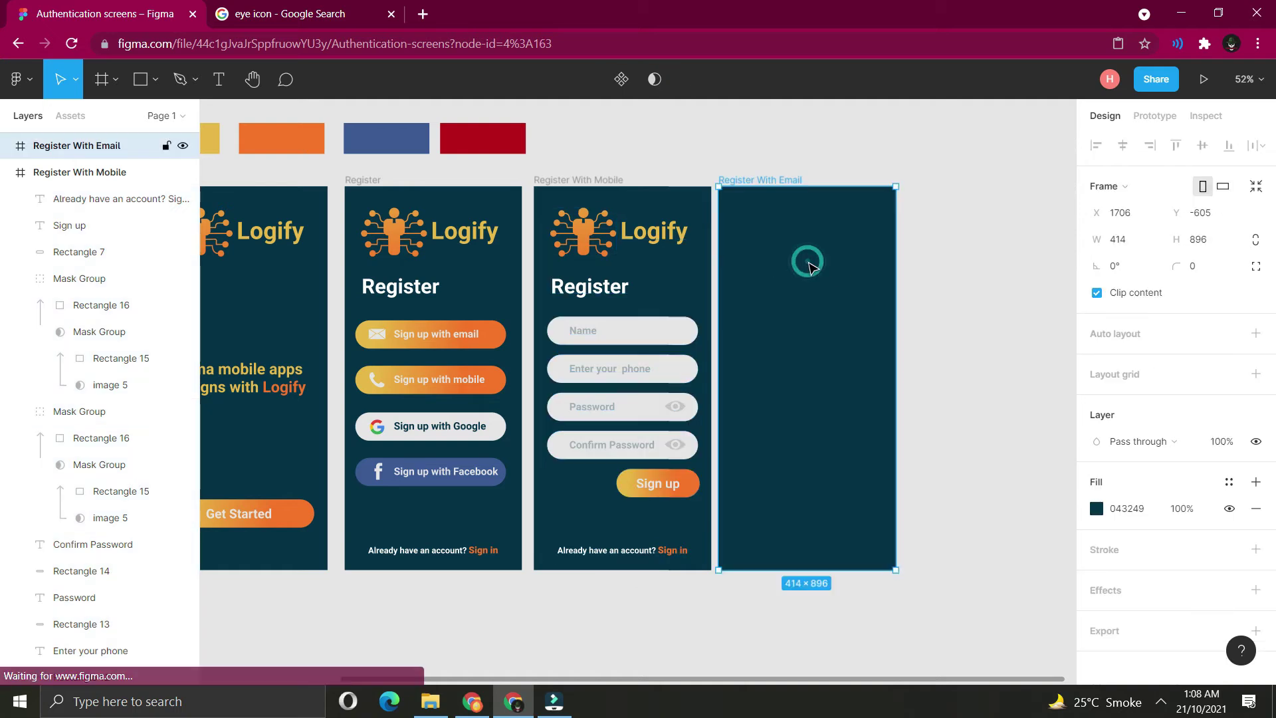
{"action": "key", "text": "ctrl+v"}
{"action": "left_click", "coordinate": [986, 370]}
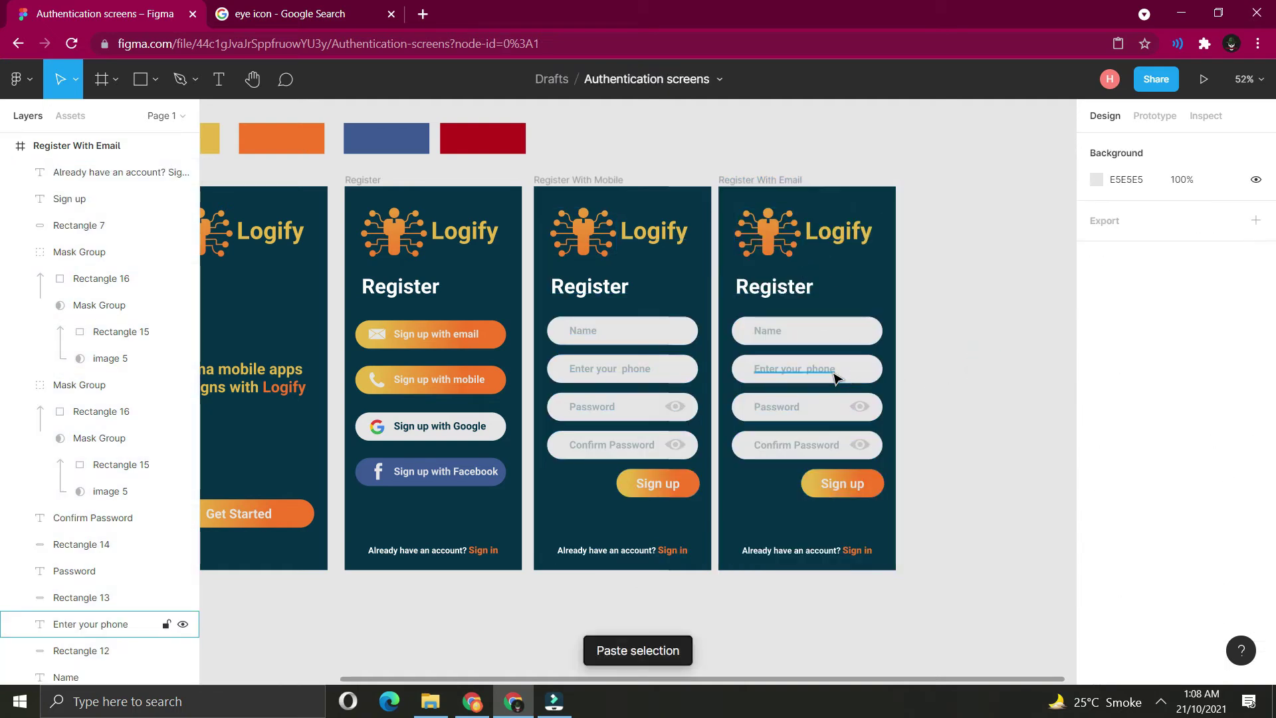
Change the phone field's text on the Register With Email screen to "Enter your email".
{"action": "double_click", "coordinate": [817, 370]}
{"action": "left_click_drag", "start_coordinate": [806, 370], "coordinate": [834, 377]}
{"action": "type", "text": "e"}
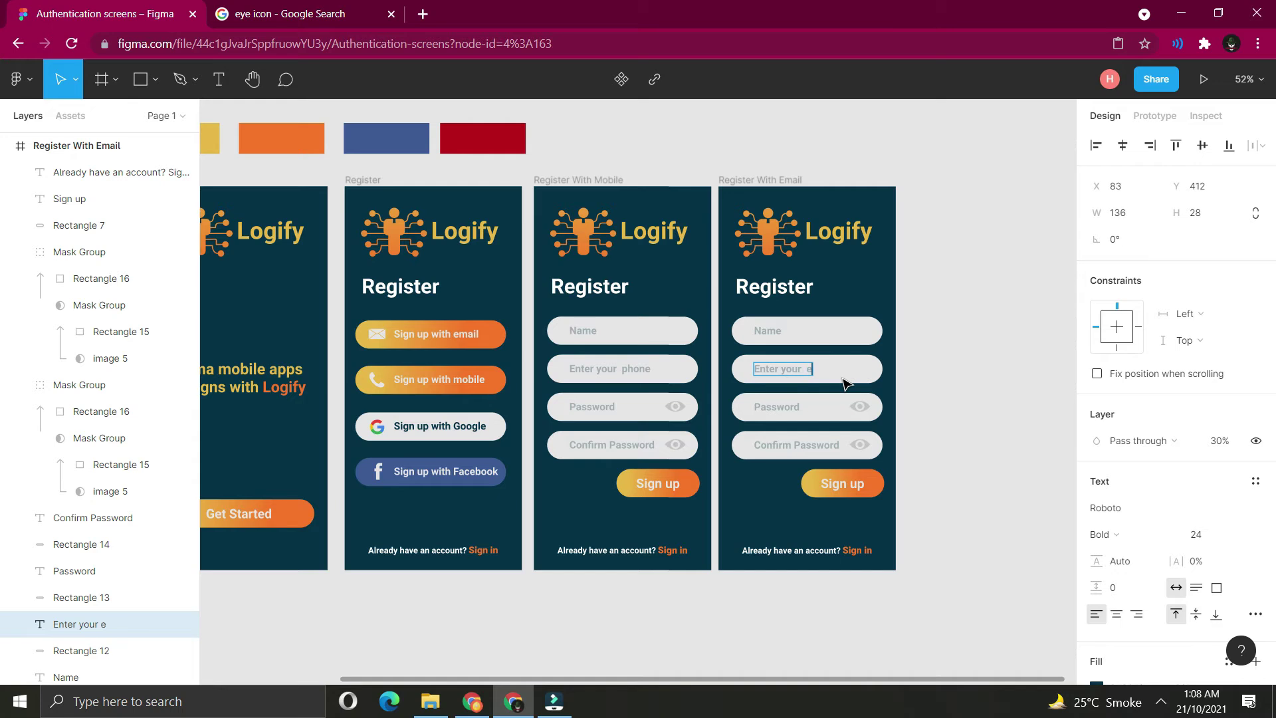
{"action": "key", "text": "Escape"}
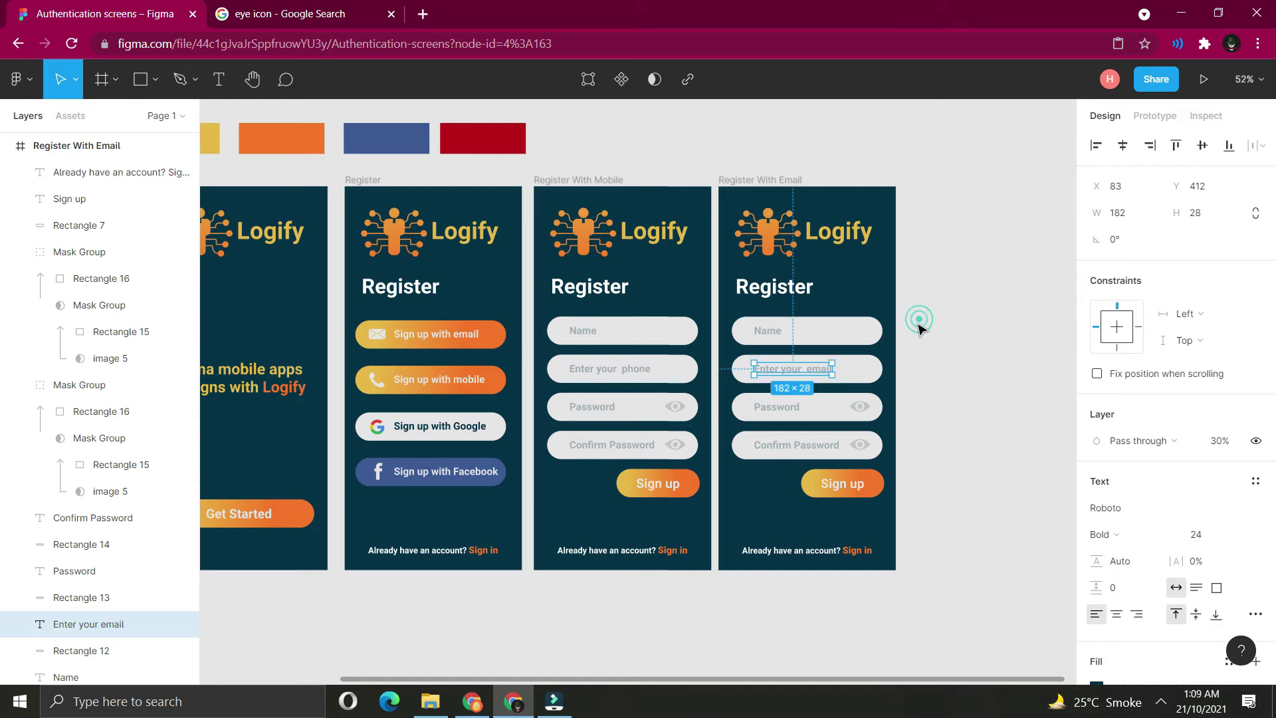
Add an iPhone 11 Pro Max frame lined up beside Register With Email and fill it with the dark teal 043249.
{"action": "scroll", "coordinate": [1012, 552], "scroll_direction": "right", "scroll_amount": 3}
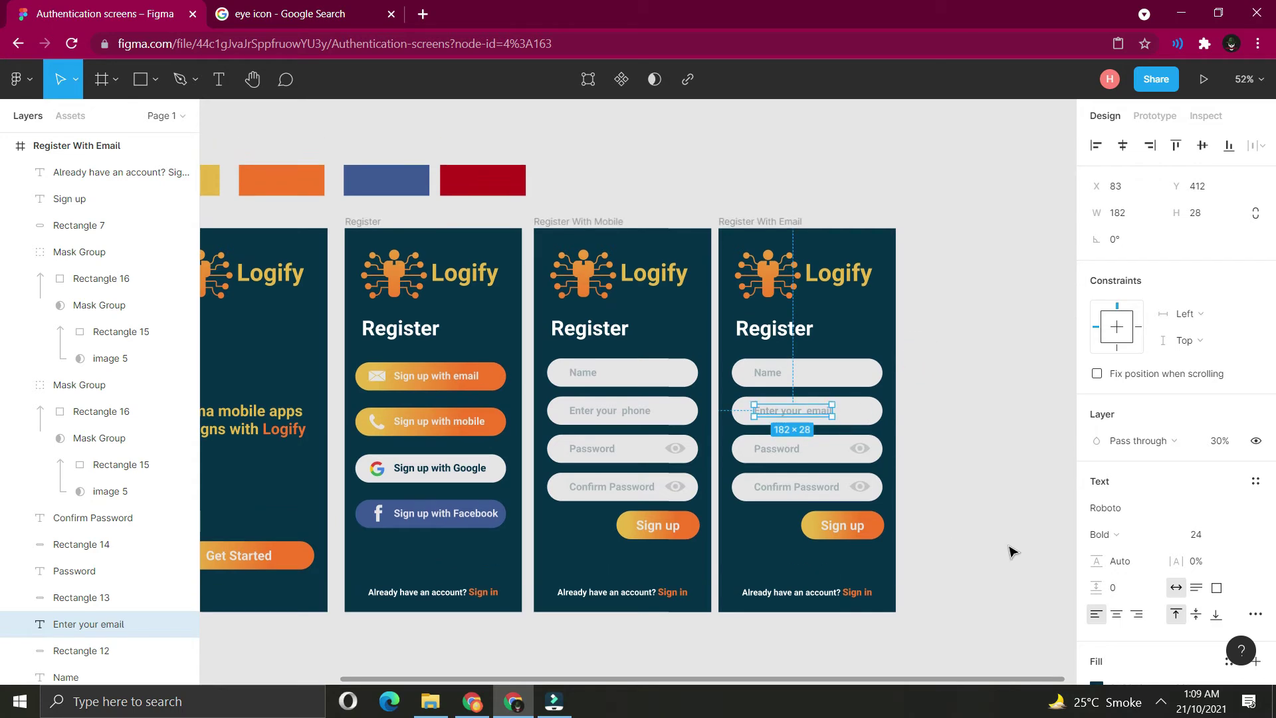
{"action": "left_click", "coordinate": [1011, 551]}
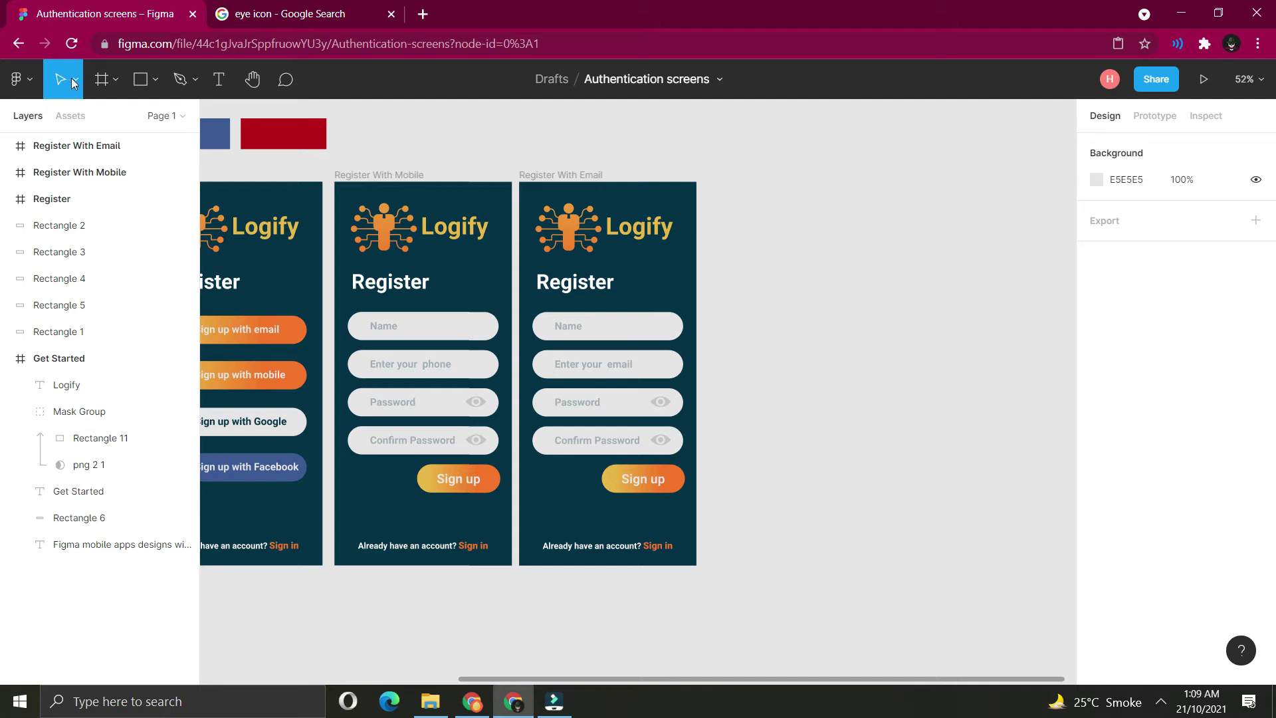
{"action": "left_click", "coordinate": [101, 79]}
{"action": "left_click", "coordinate": [1168, 284]}
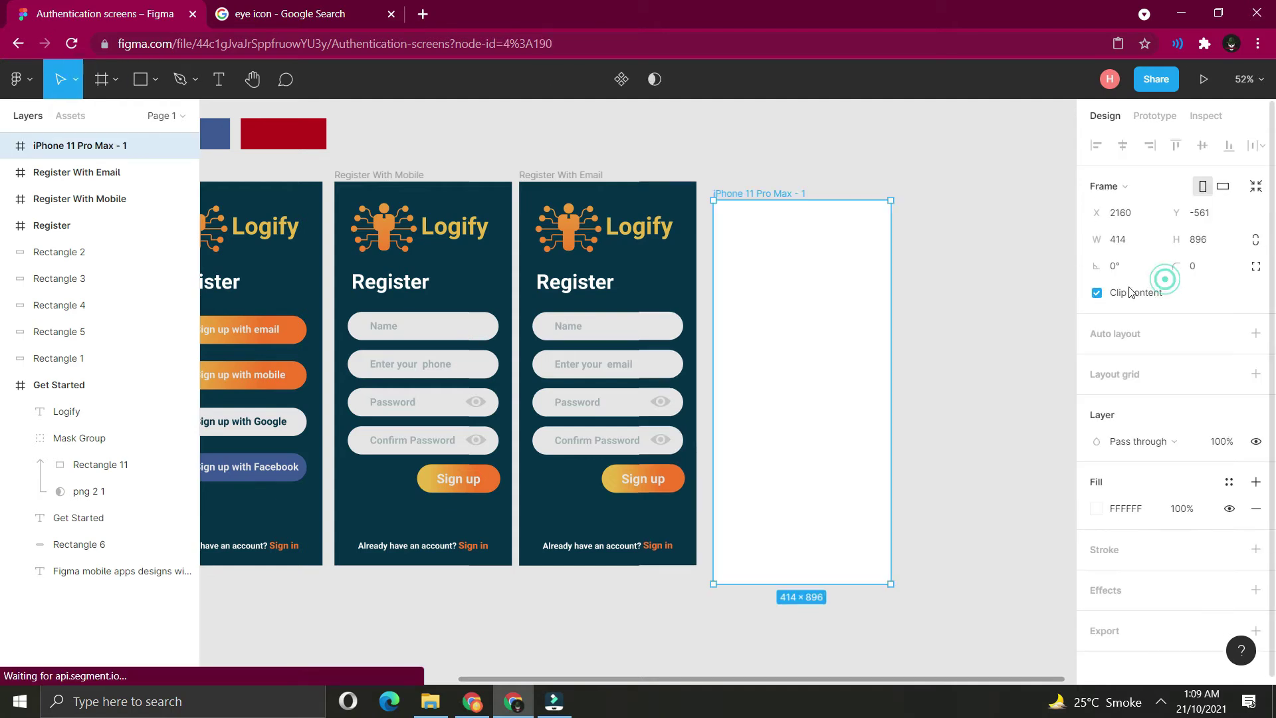
{"action": "left_click_drag", "start_coordinate": [810, 277], "coordinate": [793, 260]}
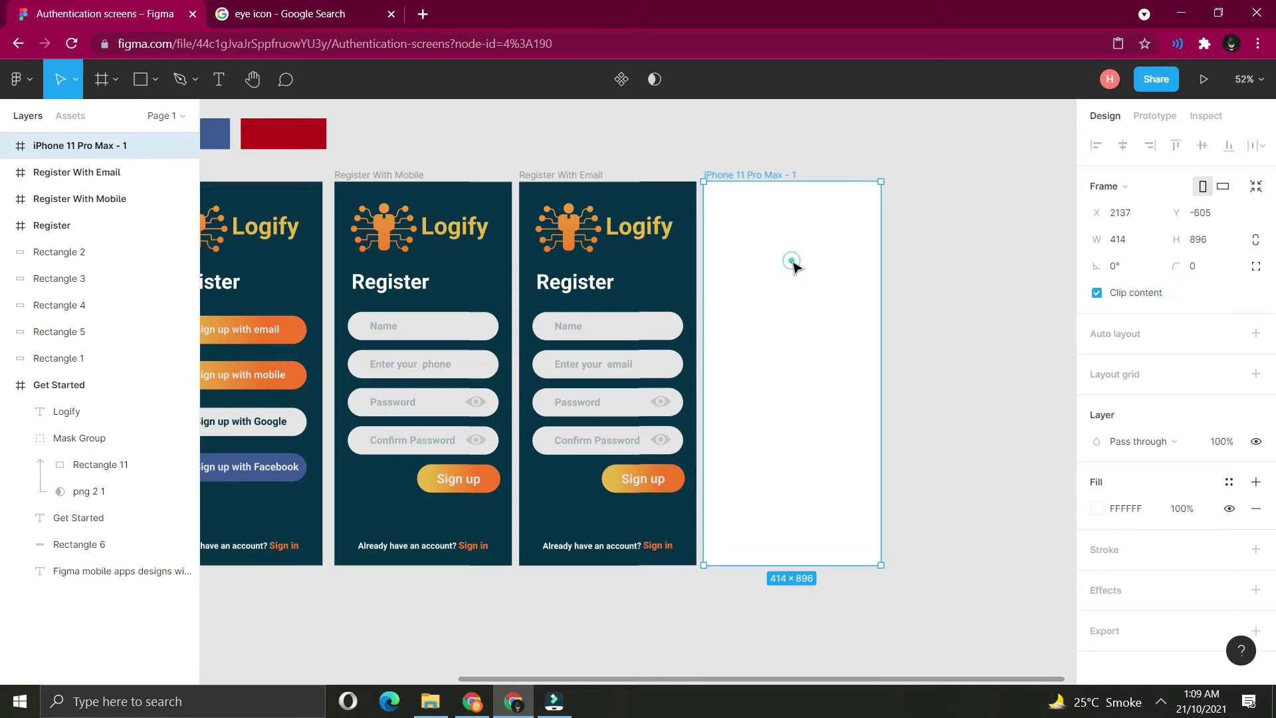
{"action": "left_click", "coordinate": [650, 261]}
Copy the logo icon from Register With Email into the middle of the new empty frame.
{"action": "left_click", "coordinate": [579, 236]}
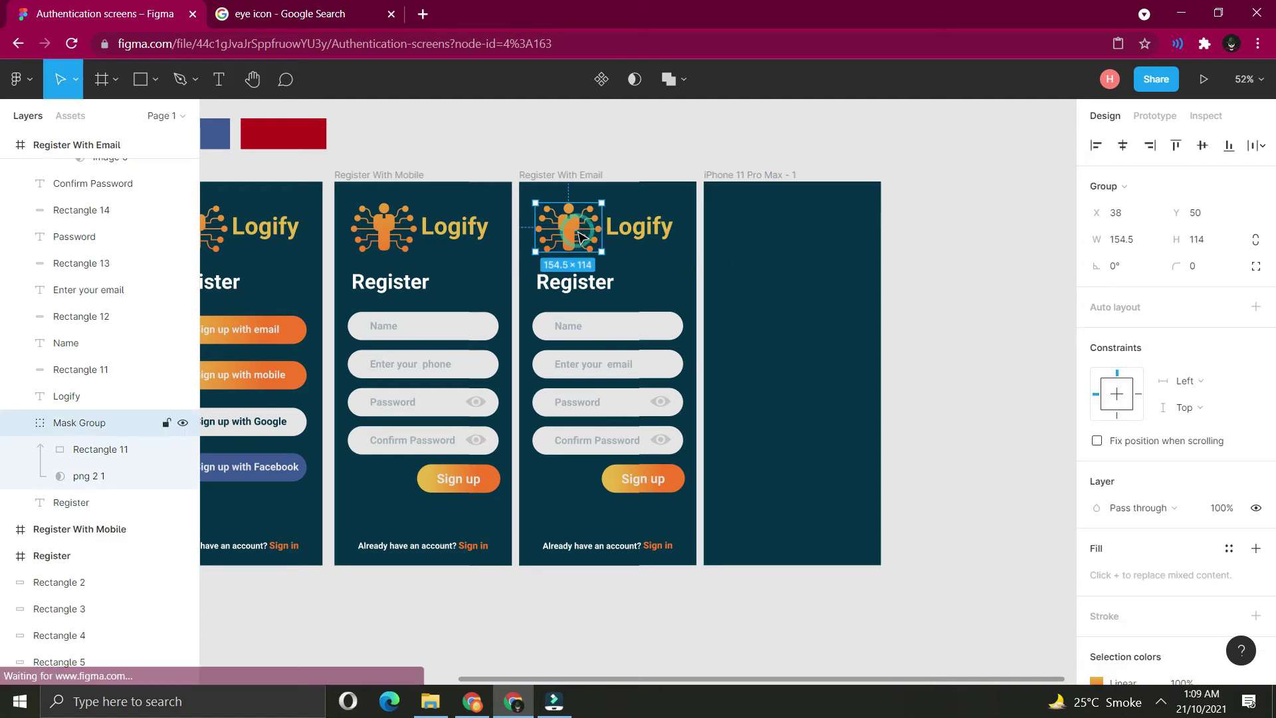
{"action": "key", "text": "ctrl+v"}
{"action": "left_click_drag", "start_coordinate": [578, 235], "coordinate": [859, 426]}
{"action": "key", "text": "Escape"}
Move the logo-only frame in front of the Get Started screen and rename it as Splash Screens.
{"action": "scroll", "coordinate": [871, 335], "scroll_direction": "down", "scroll_amount": 5}
{"action": "left_click_drag", "start_coordinate": [871, 335], "coordinate": [574, 340]}
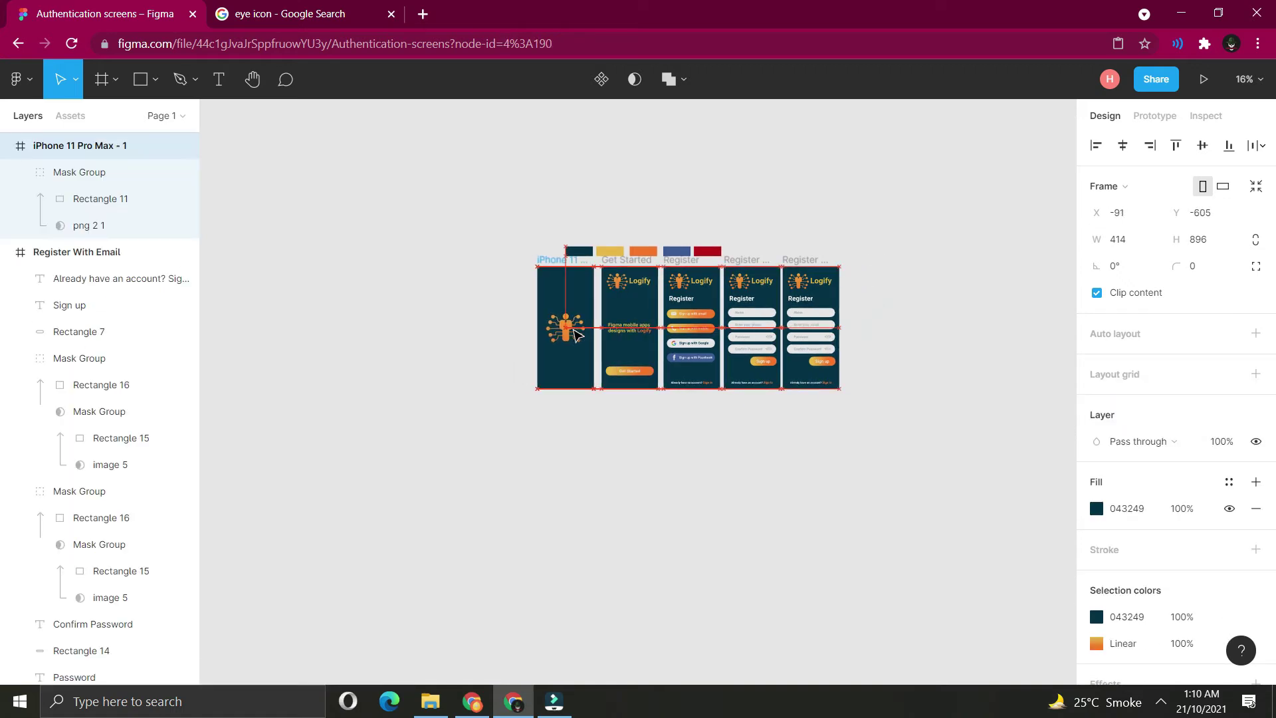
{"action": "left_click", "coordinate": [583, 415]}
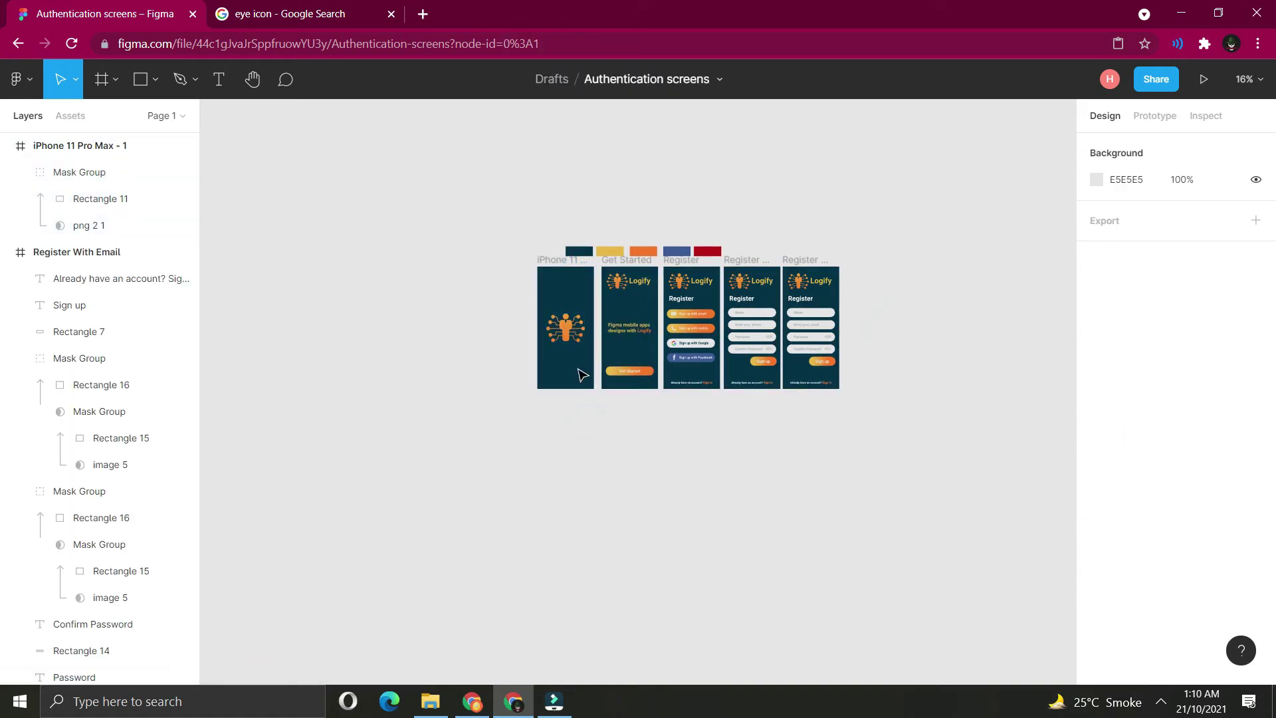
{"action": "double_click", "coordinate": [77, 145]}
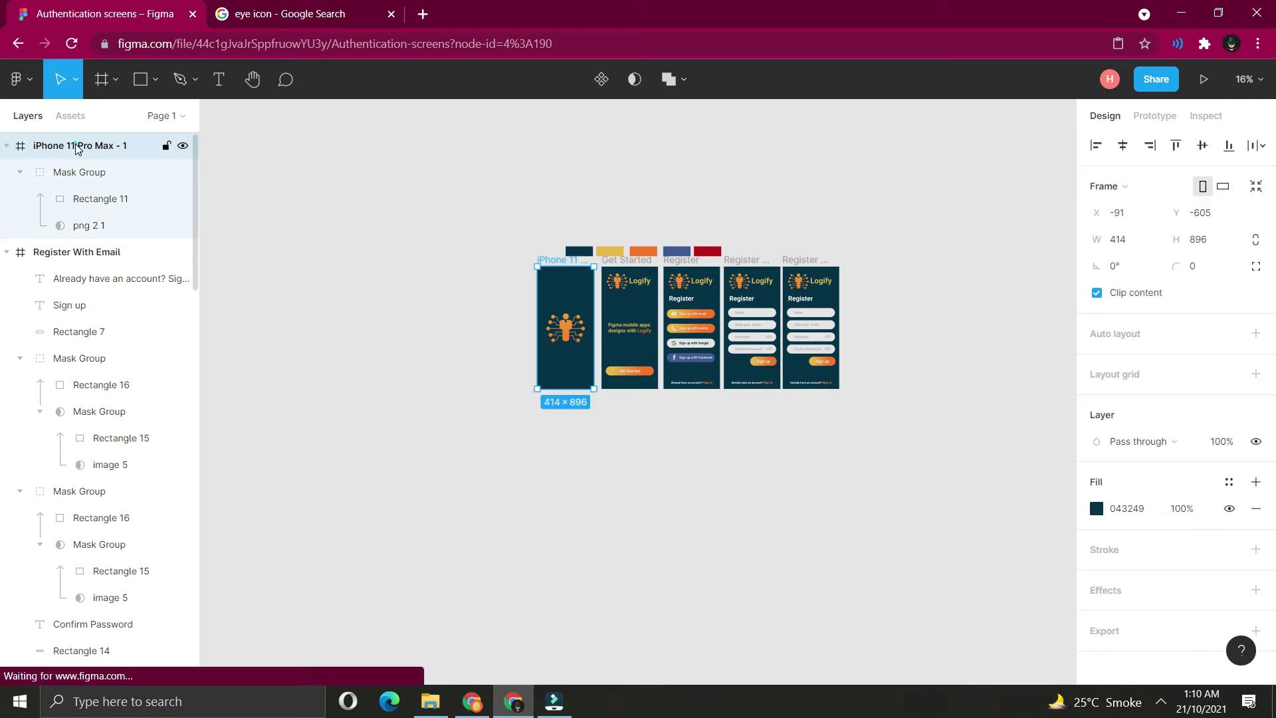
{"action": "type", "text": "Splash Screens"}
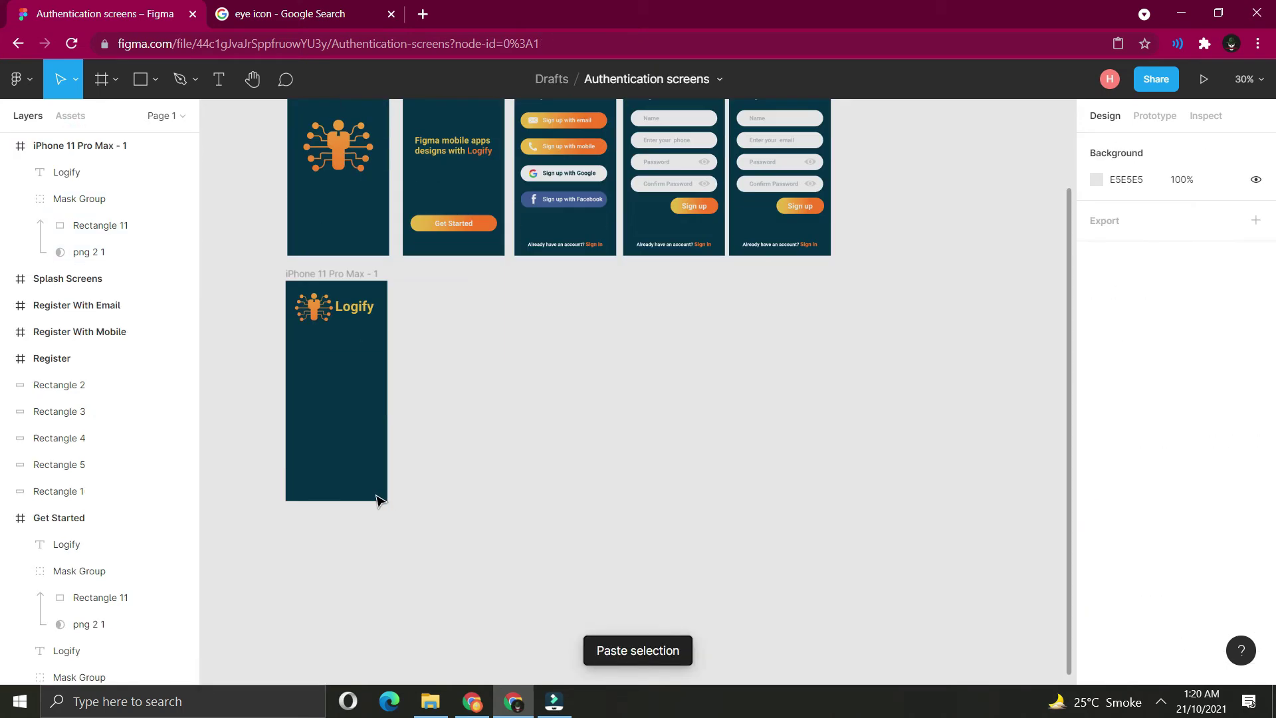
Rename the new iPhone 11 Pro Max frame holding the Logify logo as OTP screens.
{"action": "scroll", "coordinate": [376, 495], "scroll_direction": "up", "scroll_amount": 10}
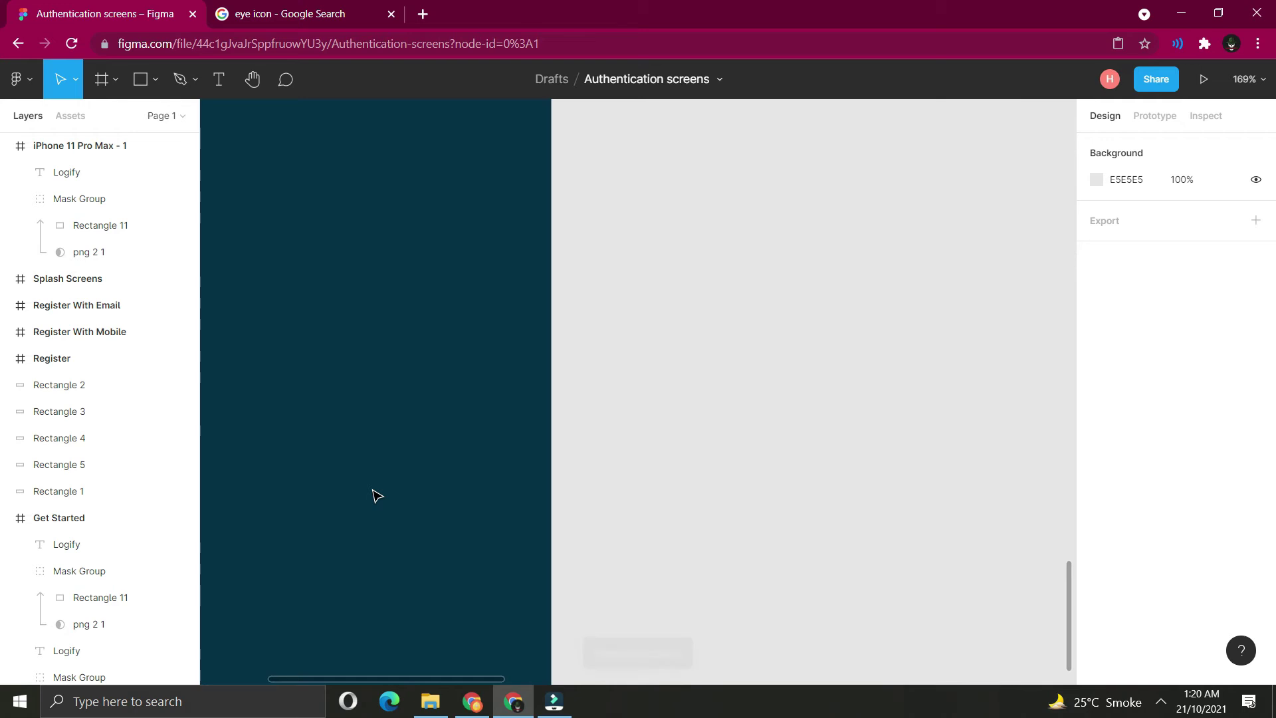
{"action": "scroll", "coordinate": [376, 495], "scroll_direction": "down", "scroll_amount": 8}
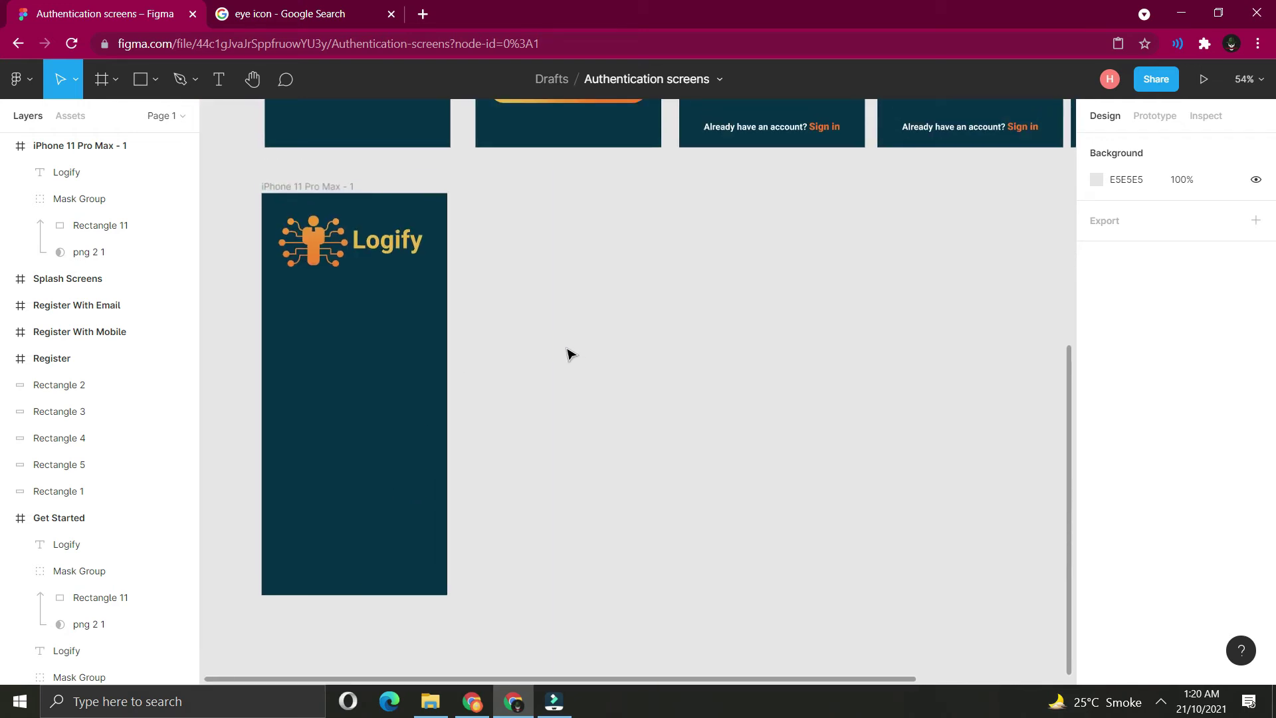
{"action": "double_click", "coordinate": [85, 144]}
{"action": "type", "text": "O"}
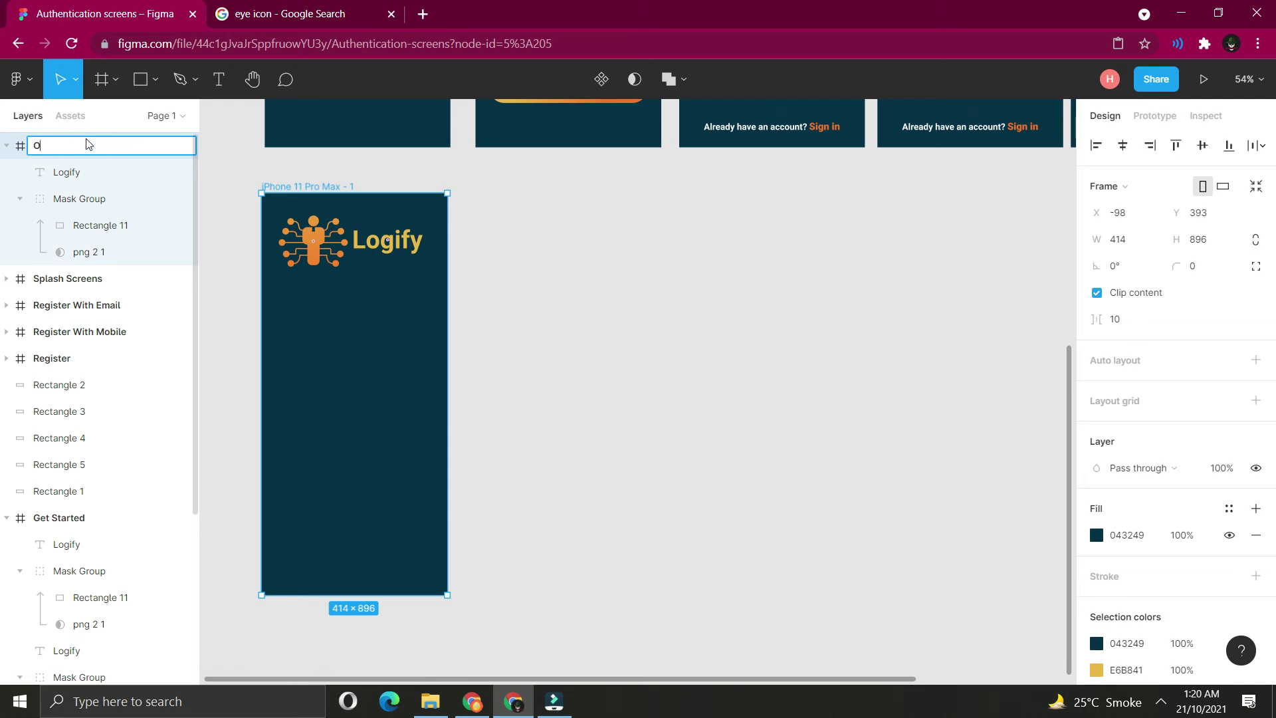
{"action": "type", "text": "TP screens"}
{"action": "left_click", "coordinate": [384, 286]}
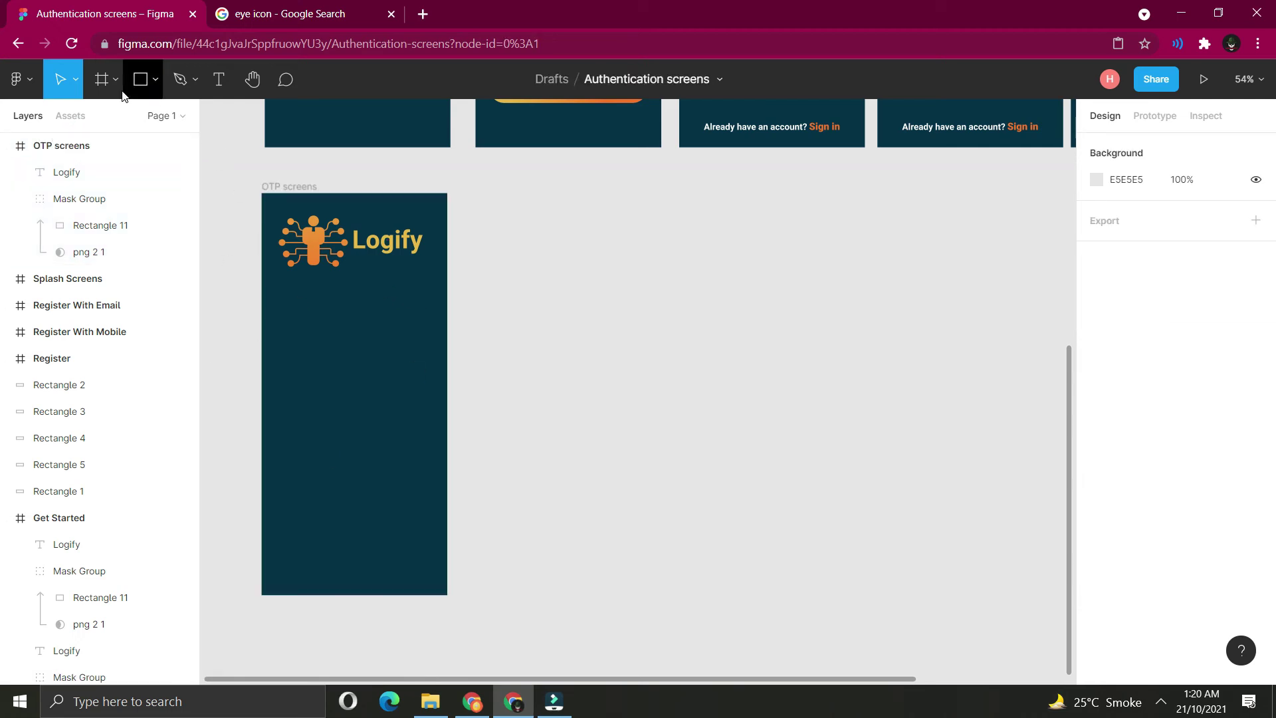
Draw a square of about 383 × 383 beside the OTP screens frame and round its corners to a radius of 19.
{"action": "left_click", "coordinate": [156, 81]}
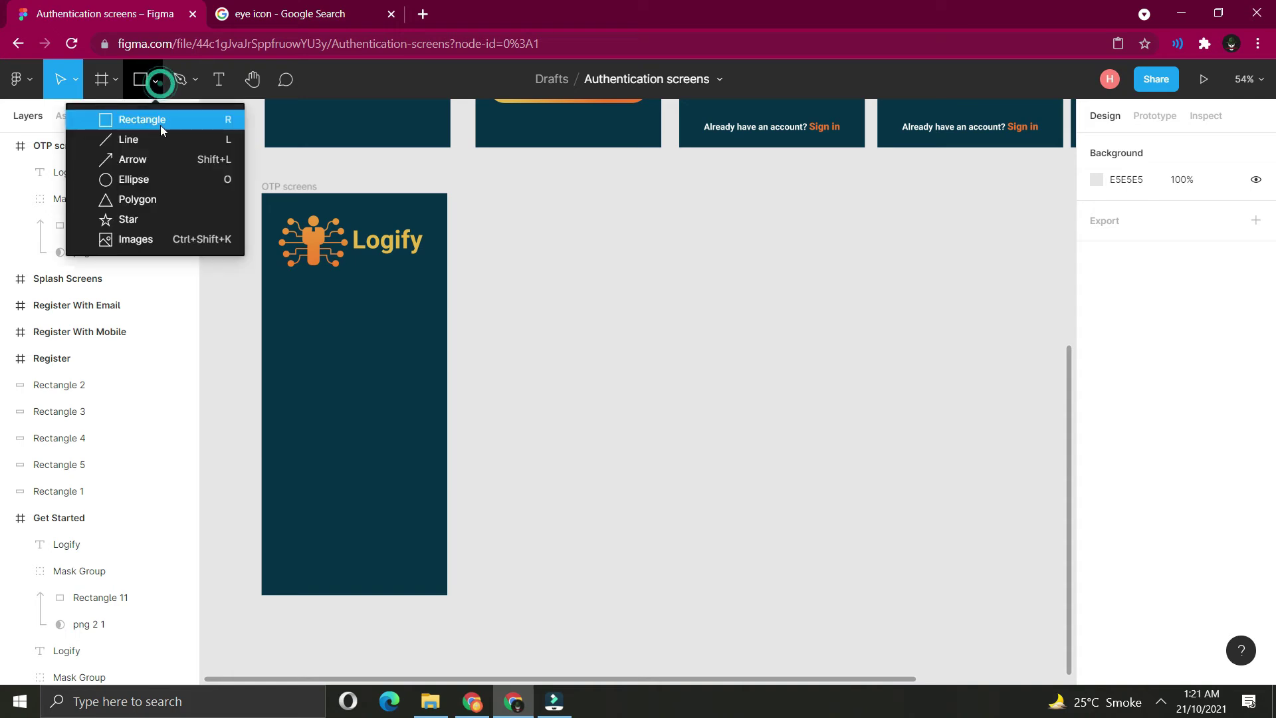
{"action": "left_click", "coordinate": [161, 121]}
{"action": "left_click_drag", "start_coordinate": [543, 255], "coordinate": [605, 325]}
{"action": "mouse_move", "coordinate": [714, 401]}
{"action": "left_mouse_down"}
{"action": "mouse_move", "coordinate": [776, 476]}
{"action": "mouse_move", "coordinate": [816, 427]}
{"action": "mouse_move", "coordinate": [715, 427]}
{"action": "left_mouse_up"}
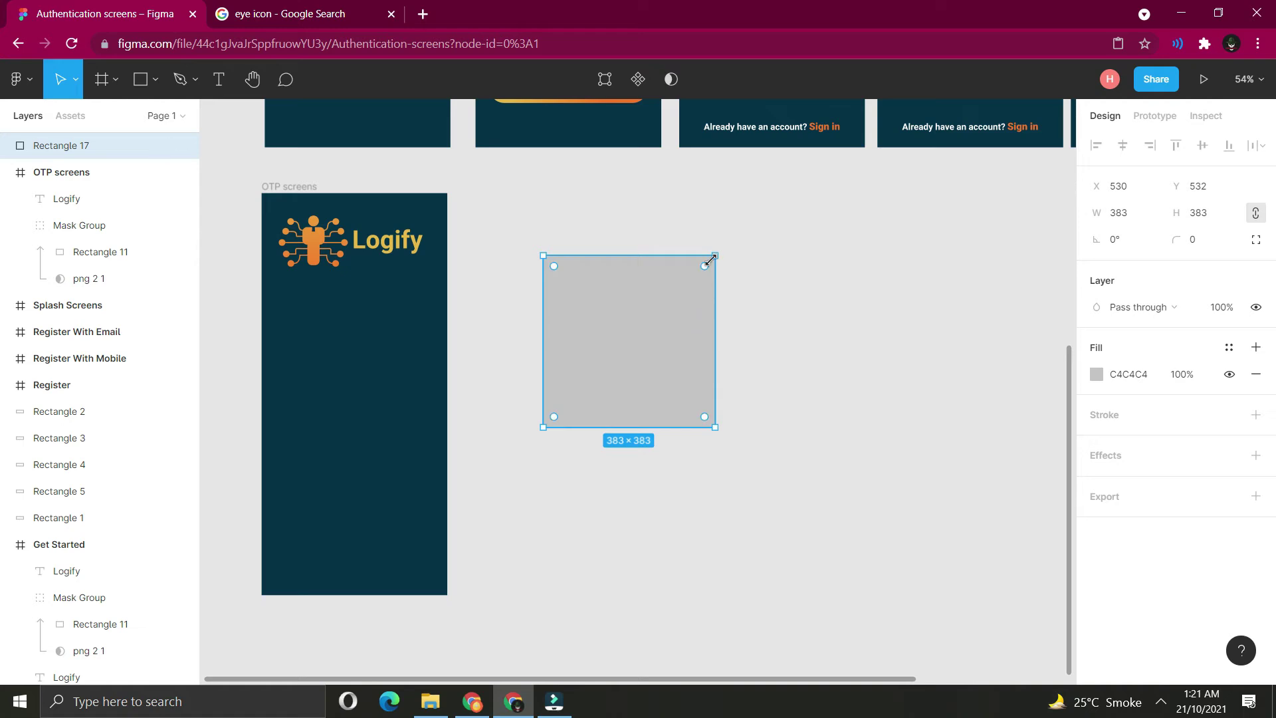
{"action": "left_click_drag", "start_coordinate": [706, 273], "coordinate": [712, 276]}
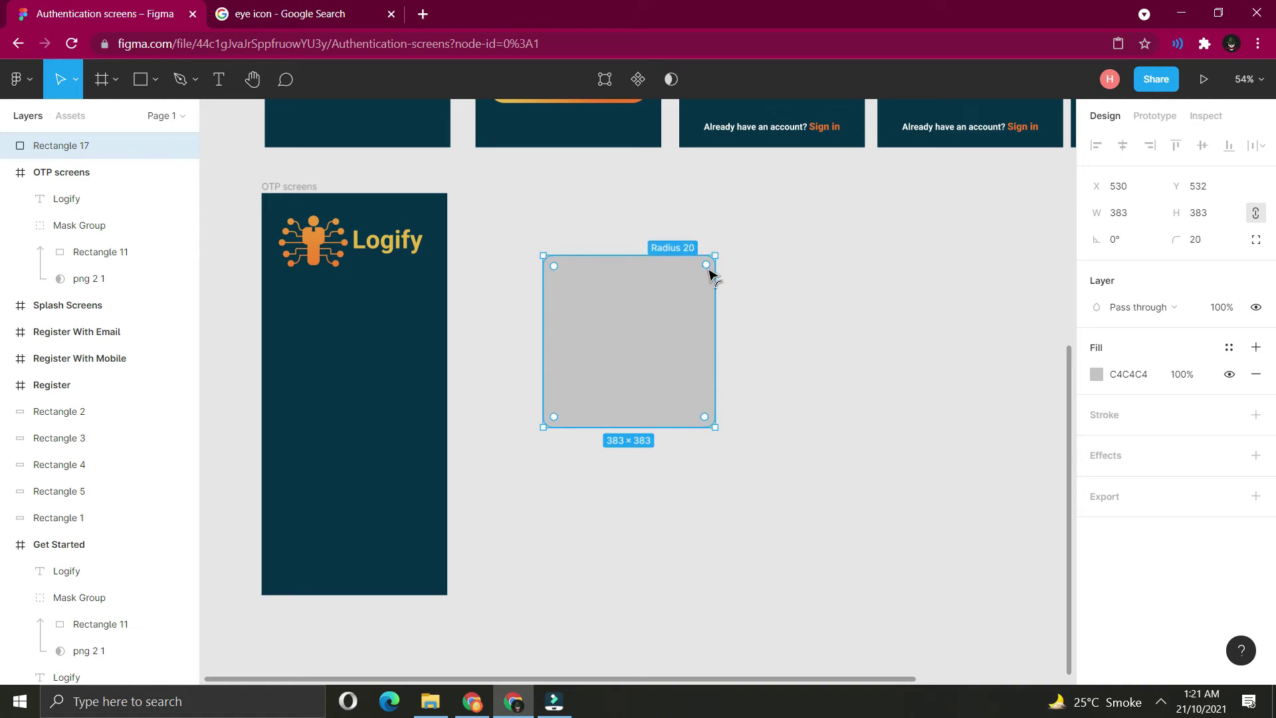
{"action": "left_click", "coordinate": [804, 287]}
{"action": "left_click", "coordinate": [670, 333]}
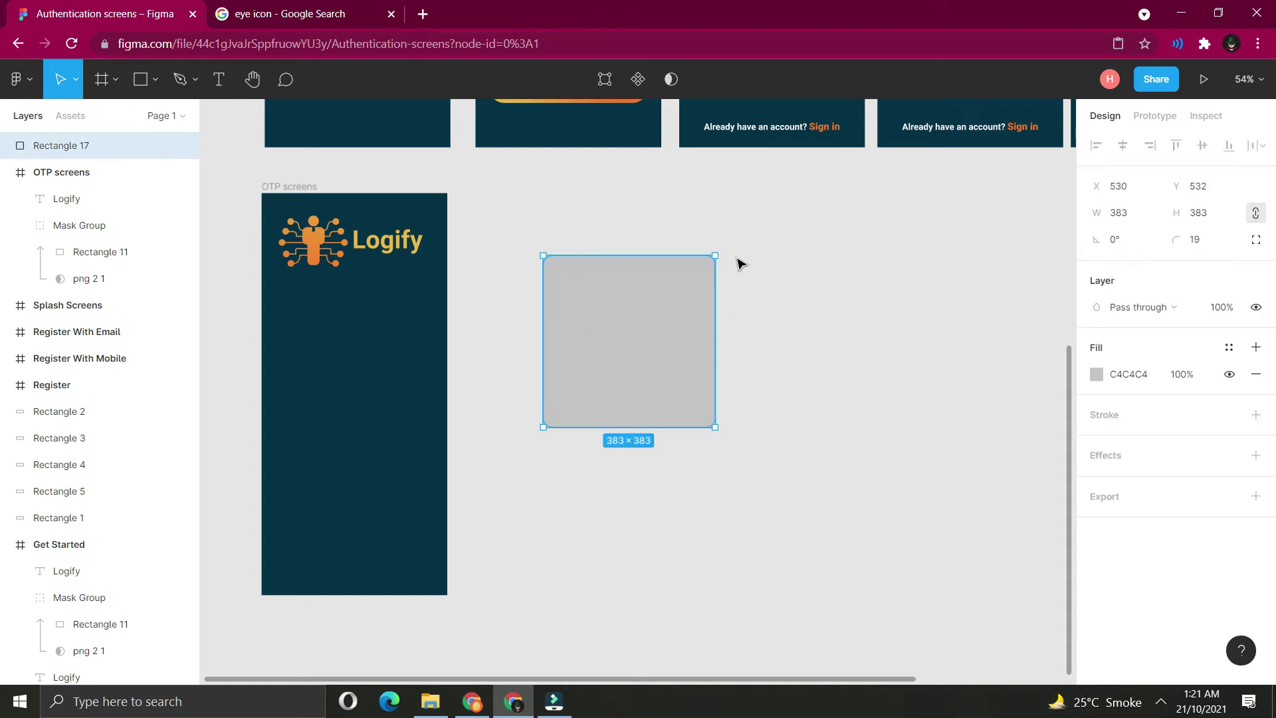
Scale the rounded square down to about 73 × 73 inside the OTP screens frame below the logo, and recolour it light grey.
{"action": "left_click_drag", "start_coordinate": [711, 257], "coordinate": [290, 380]}
{"action": "left_click", "coordinate": [704, 353]}
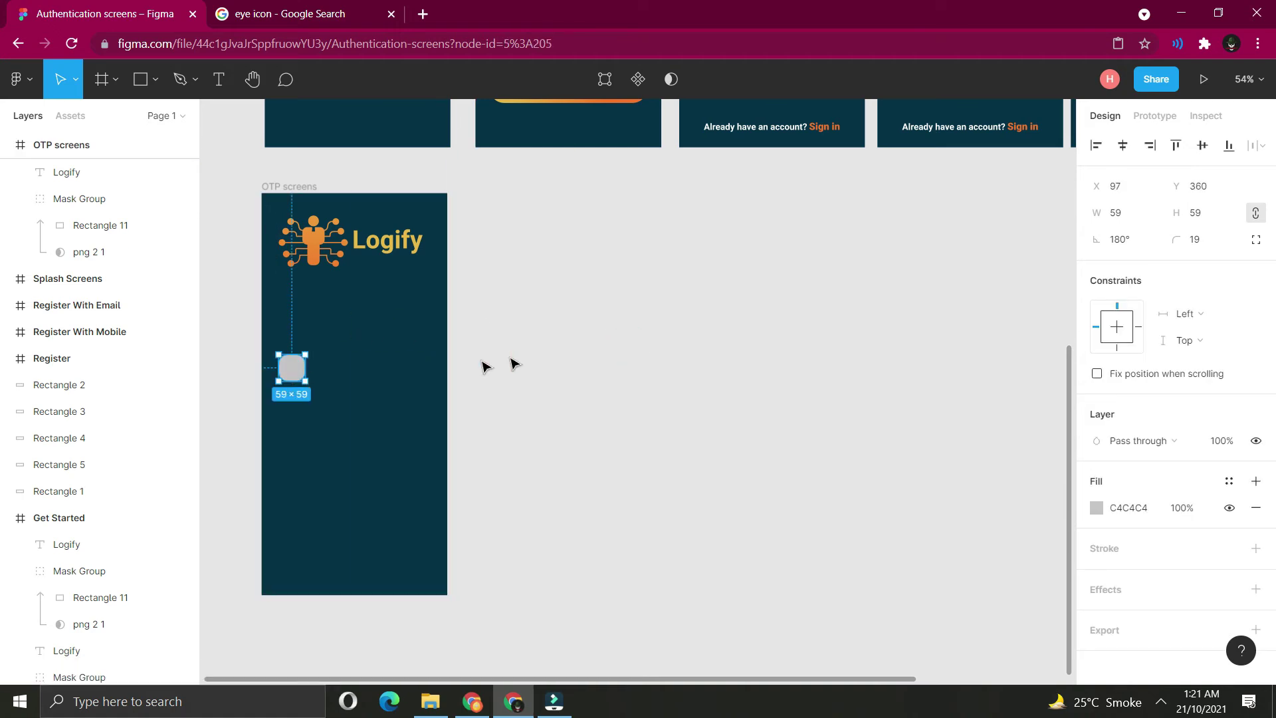
{"action": "left_click", "coordinate": [539, 373]}
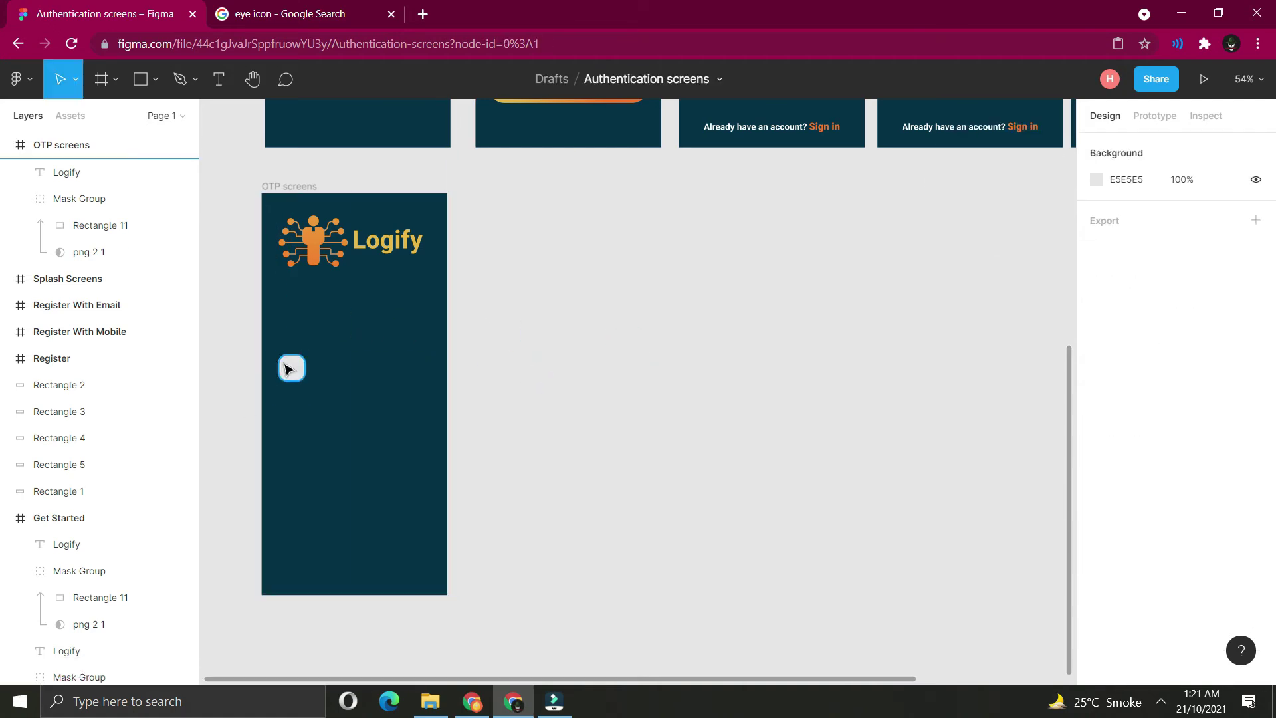
{"action": "left_click", "coordinate": [288, 369]}
{"action": "left_click_drag", "start_coordinate": [305, 383], "coordinate": [308, 386]}
{"action": "left_click", "coordinate": [428, 365]}
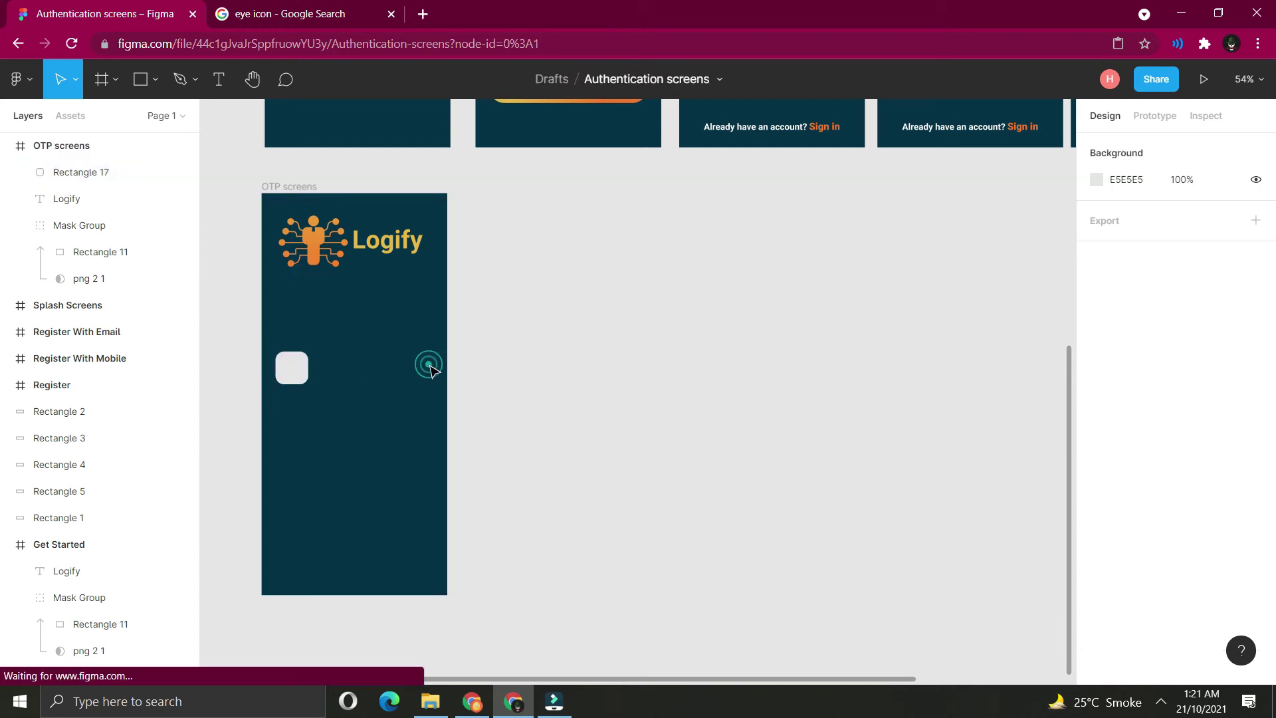
{"action": "left_click", "coordinate": [698, 330]}
Add a bold size 56 letter "o" on the small rounded square and align the two on their vertical centres.
{"action": "left_click", "coordinate": [292, 368]}
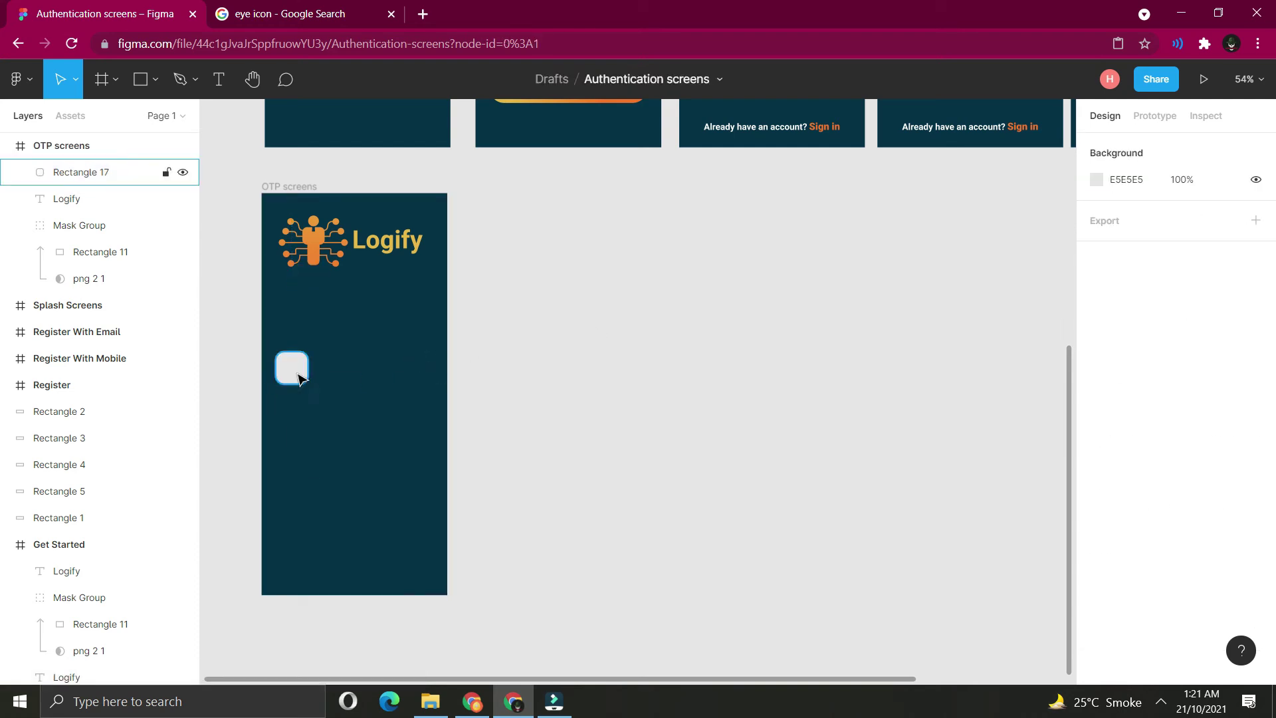
{"action": "left_click", "coordinate": [211, 85]}
{"action": "left_click", "coordinate": [288, 364]}
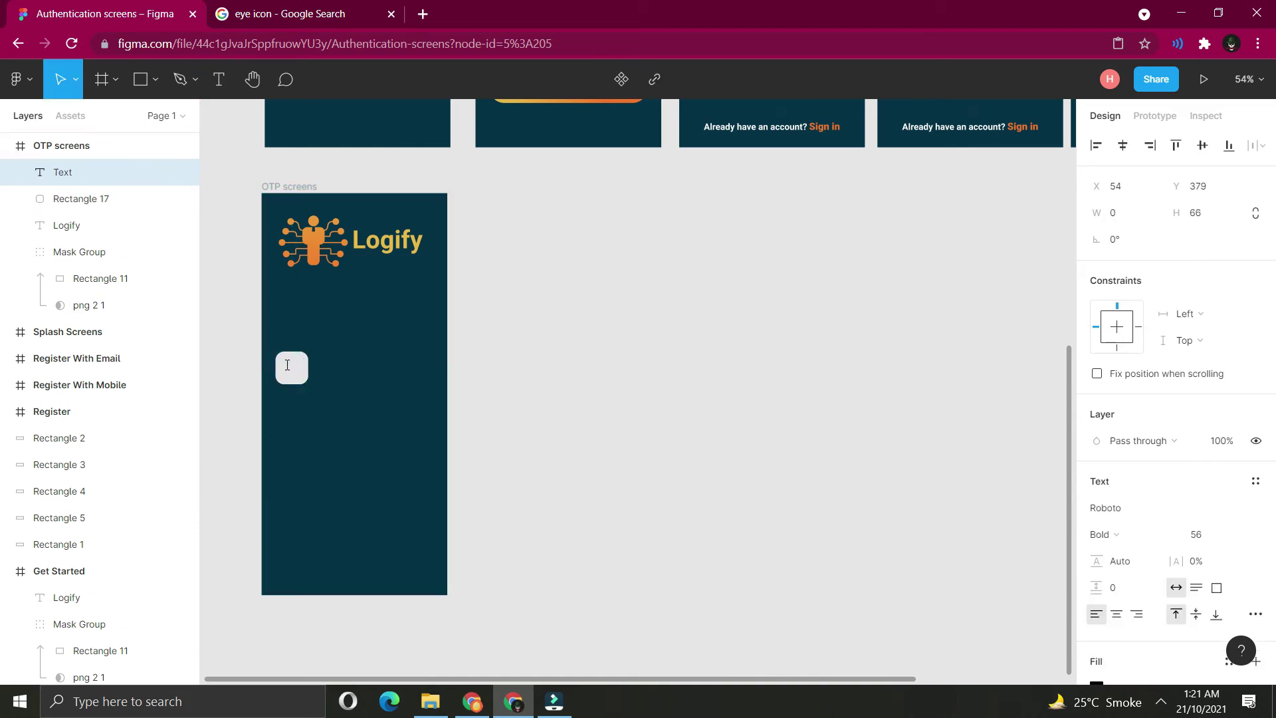
{"action": "left_click_drag", "start_coordinate": [295, 382], "coordinate": [294, 370]}
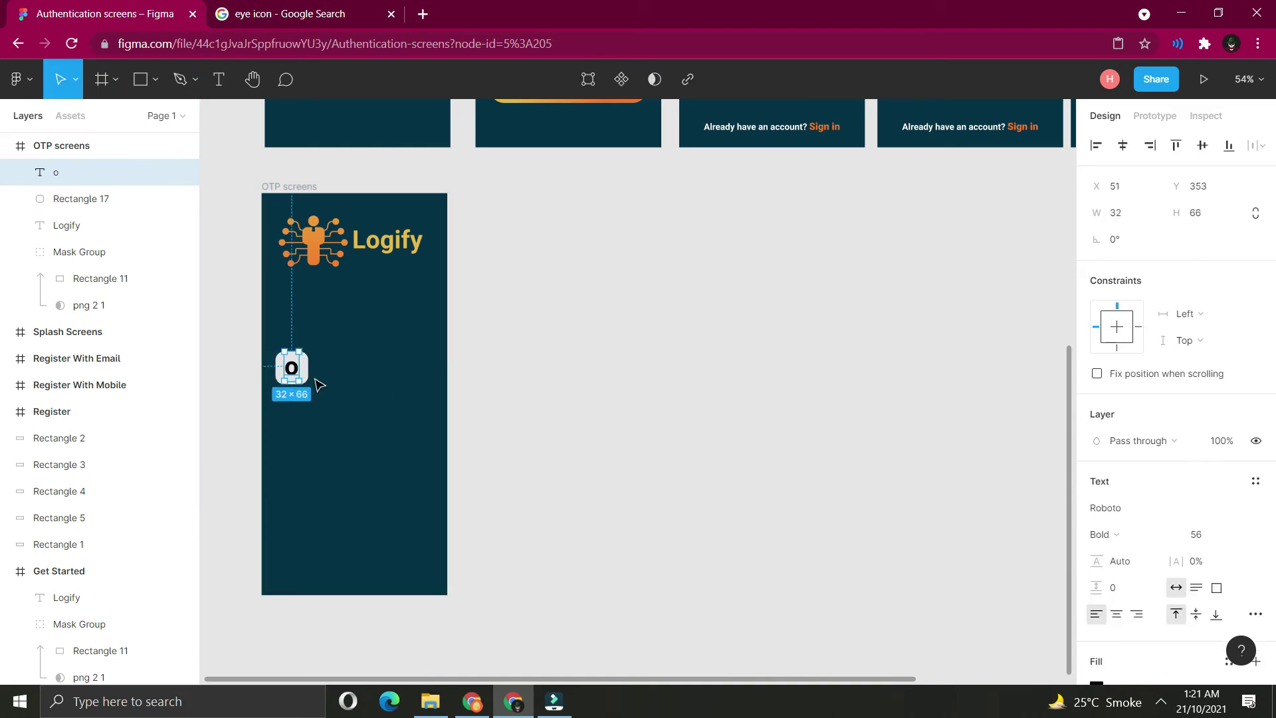
{"action": "left_click_drag", "start_coordinate": [212, 344], "coordinate": [328, 397]}
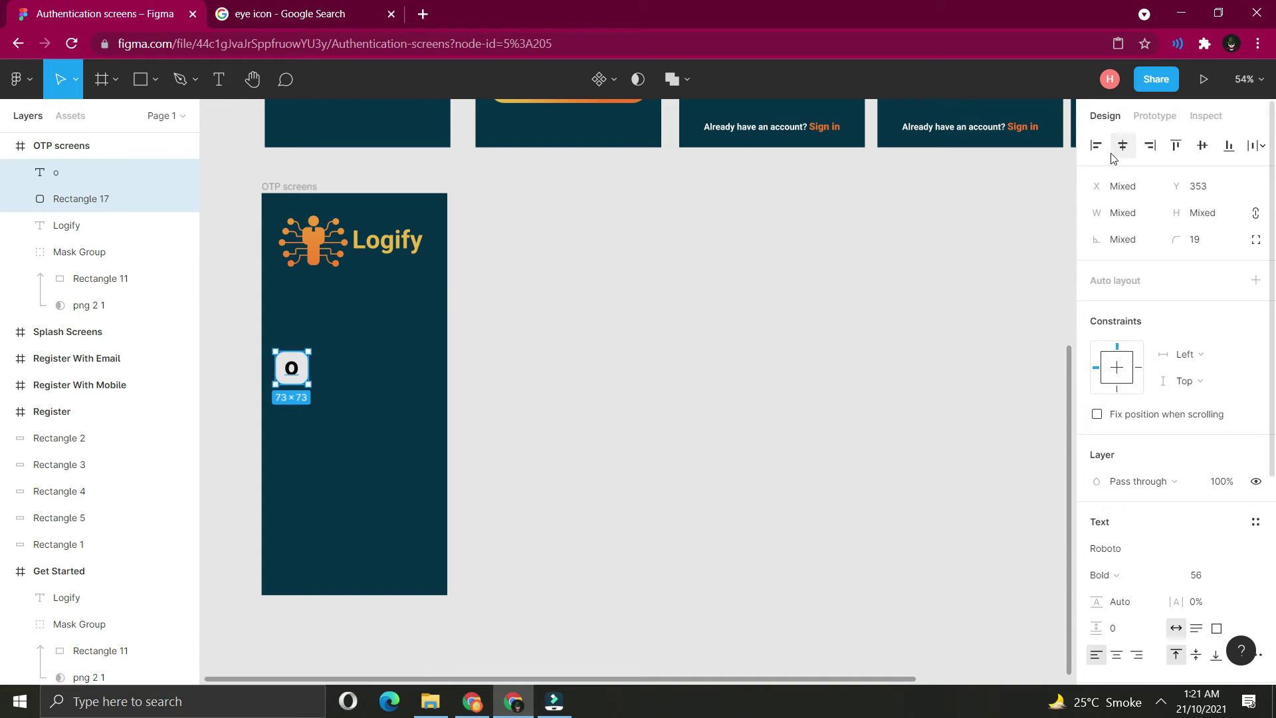
{"action": "left_click", "coordinate": [1206, 151]}
{"action": "left_click", "coordinate": [1057, 240]}
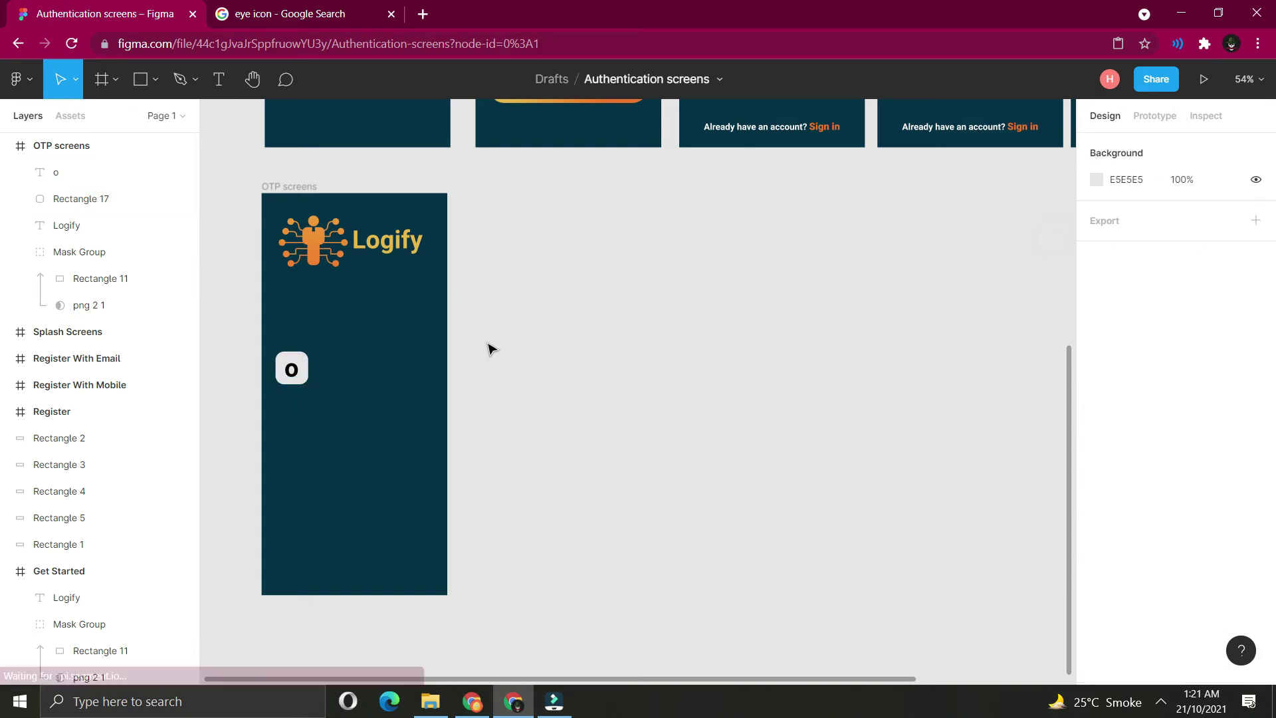
Nudge the letter "o" up slightly in its box and set its opacity to 50%.
{"action": "left_click", "coordinate": [284, 381]}
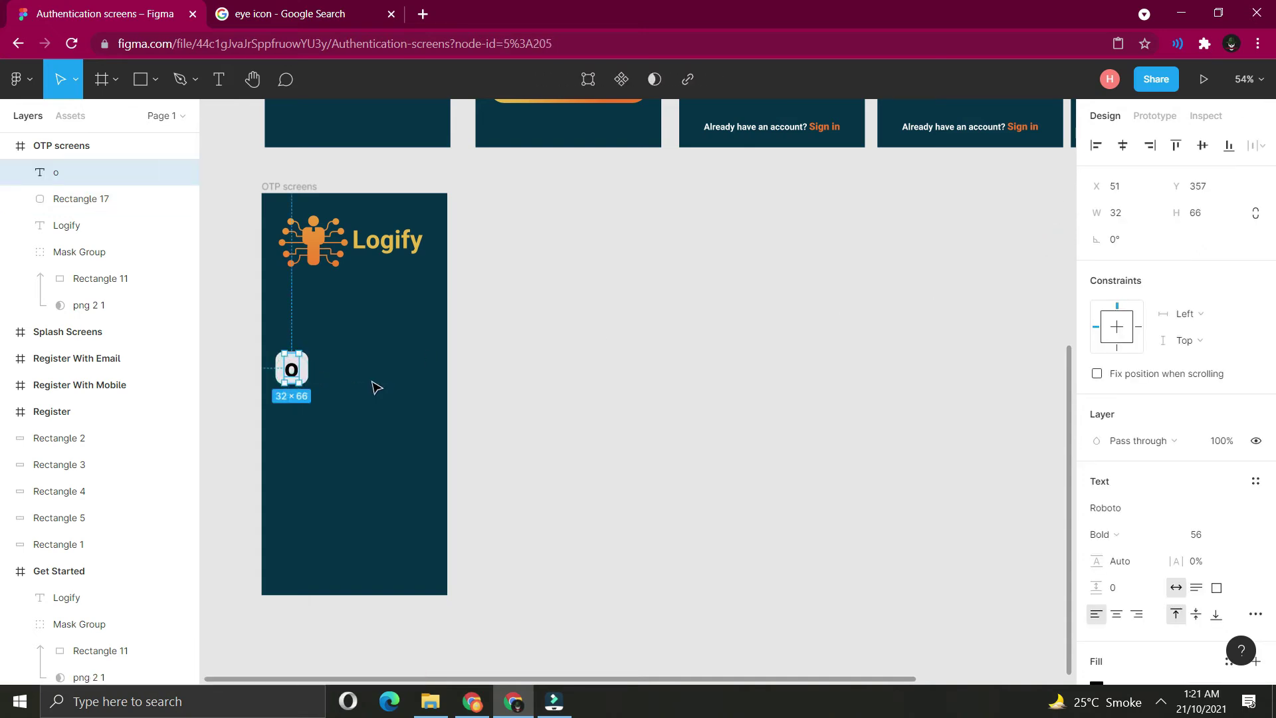
{"action": "left_click", "coordinate": [1221, 450]}
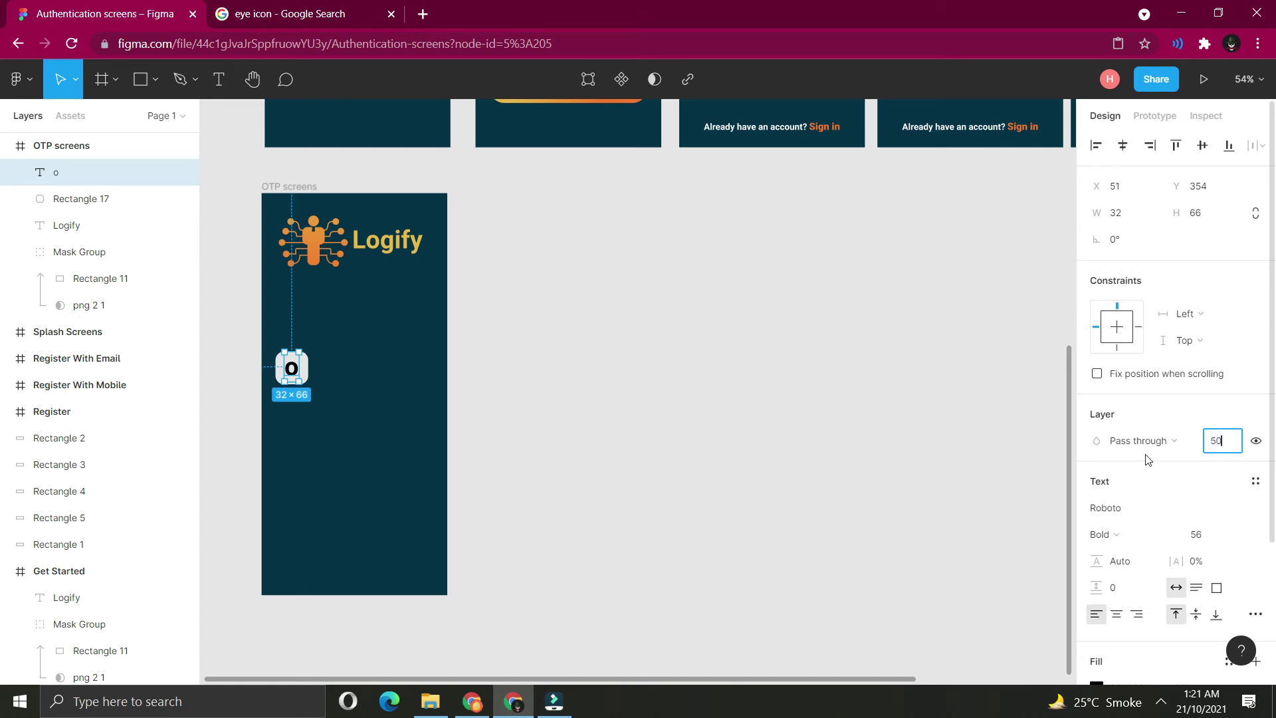
{"action": "type", "text": "50"}
{"action": "left_click", "coordinate": [876, 454]}
Duplicate the box with its letter three times and arrange the four boxes in an evenly spaced row across the OTP frame.
{"action": "left_click_drag", "start_coordinate": [476, 428], "coordinate": [385, 376]}
{"action": "key", "text": "ctrl+v"}
{"action": "key", "text": "ctrl+v"}
{"action": "key", "text": "ctrl+v"}
{"action": "left_click", "coordinate": [305, 382]}
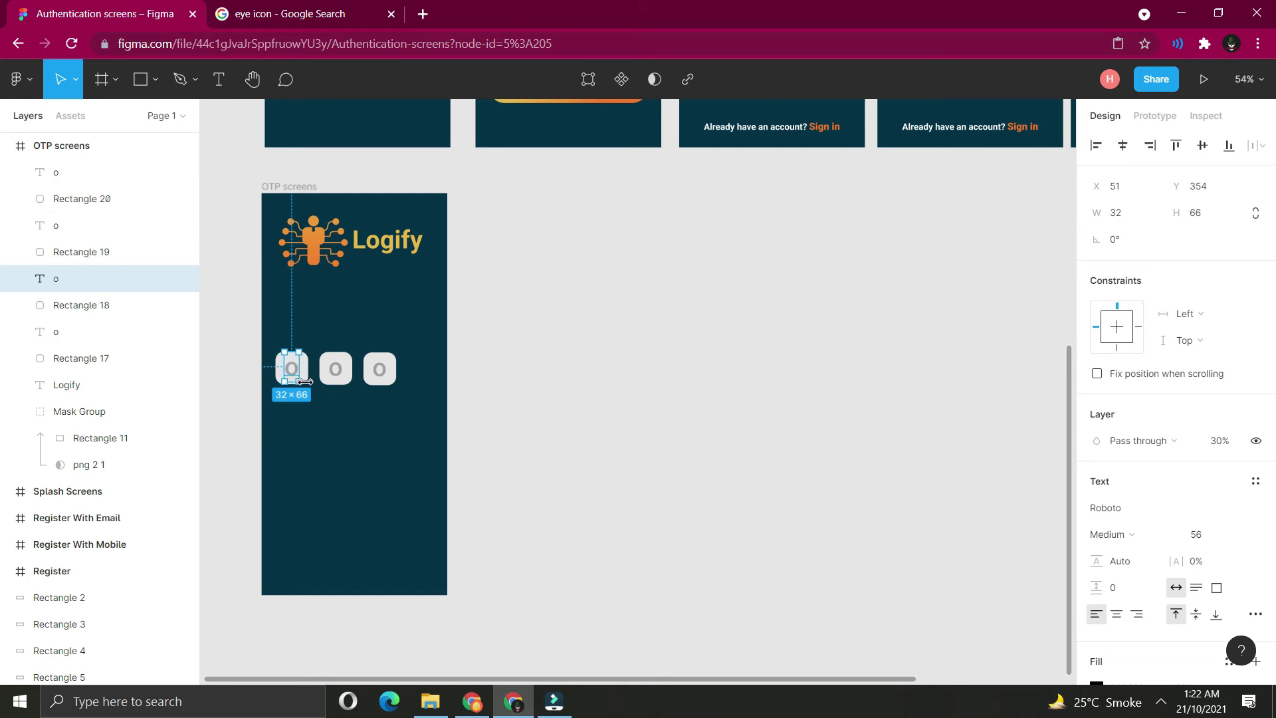
{"action": "left_click_drag", "start_coordinate": [299, 375], "coordinate": [425, 370]}
{"action": "scroll", "coordinate": [425, 370], "scroll_direction": "left", "scroll_amount": 2}
{"action": "left_click_drag", "start_coordinate": [314, 348], "coordinate": [570, 391]}
Add the size 24 text "We have sent you OTP password. Enter here" on two lines above the row of boxes.
{"action": "key", "text": "t"}
{"action": "left_click", "coordinate": [349, 327]}
{"action": "type", "text": "We"}
{"action": "double_click", "coordinate": [381, 330]}
{"action": "left_click", "coordinate": [1197, 534]}
{"action": "type", "text": "24"}
{"action": "key", "text": "Return"}
{"action": "key", "text": "Right"}
{"action": "type", "text": "have sent you OTP"}
{"action": "key", "text": "Return"}
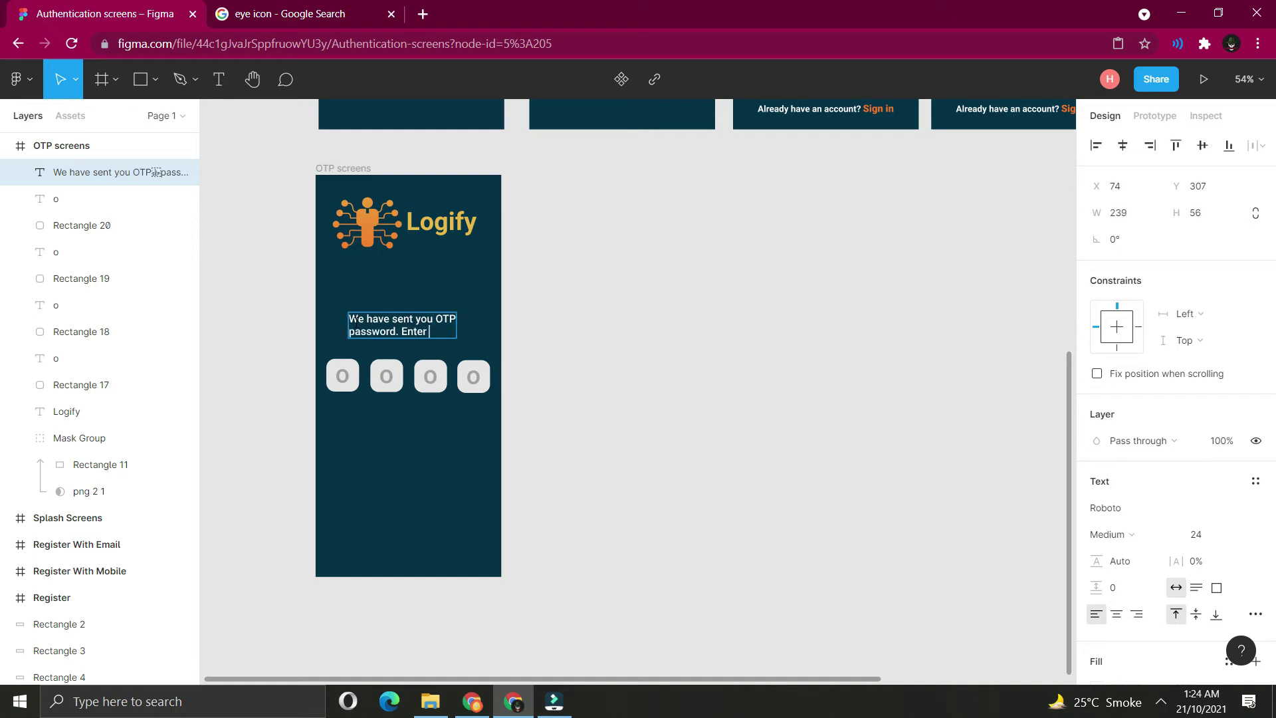
{"action": "key", "text": "Escape"}
Position the instruction text over the boxes and colour it with the yellow E6B841 sampled from the Logify wordmark.
{"action": "left_click_drag", "start_coordinate": [418, 329], "coordinate": [418, 330]}
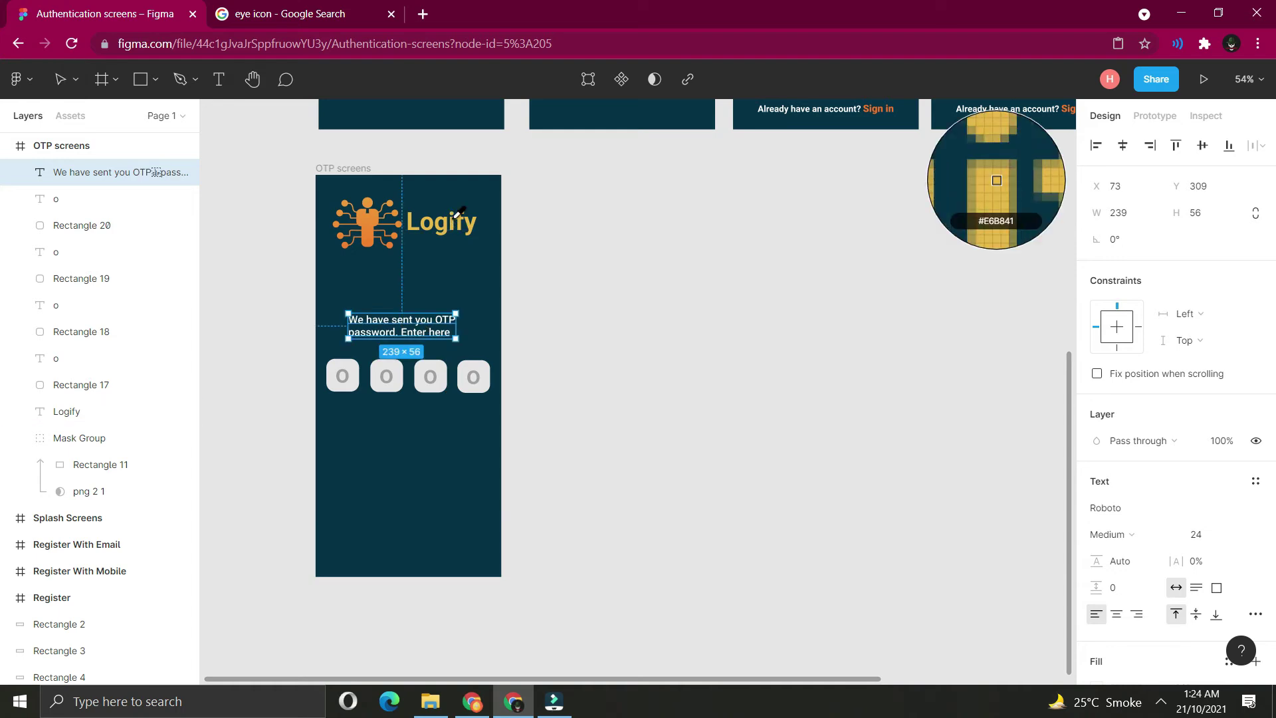
{"action": "left_click", "coordinate": [555, 271]}
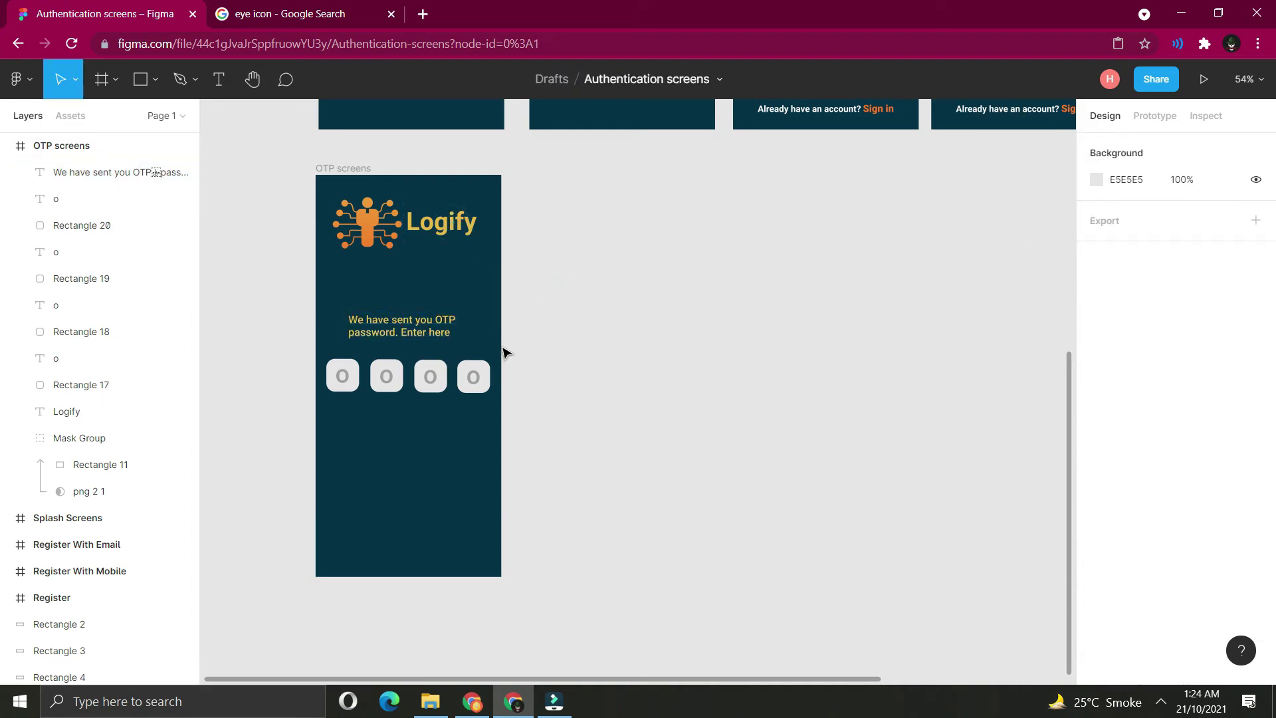
{"action": "scroll", "coordinate": [503, 352], "scroll_direction": "up", "scroll_amount": 1}
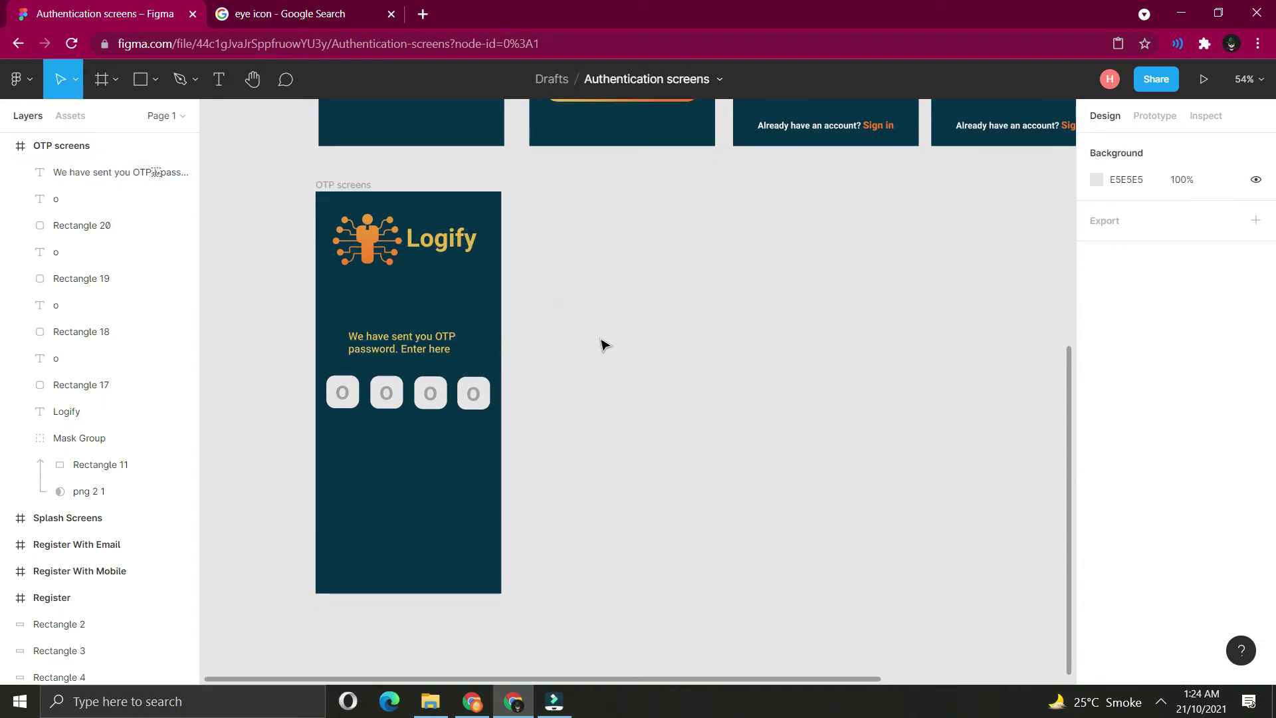
{"action": "scroll", "coordinate": [585, 352], "scroll_direction": "down", "scroll_amount": 2}
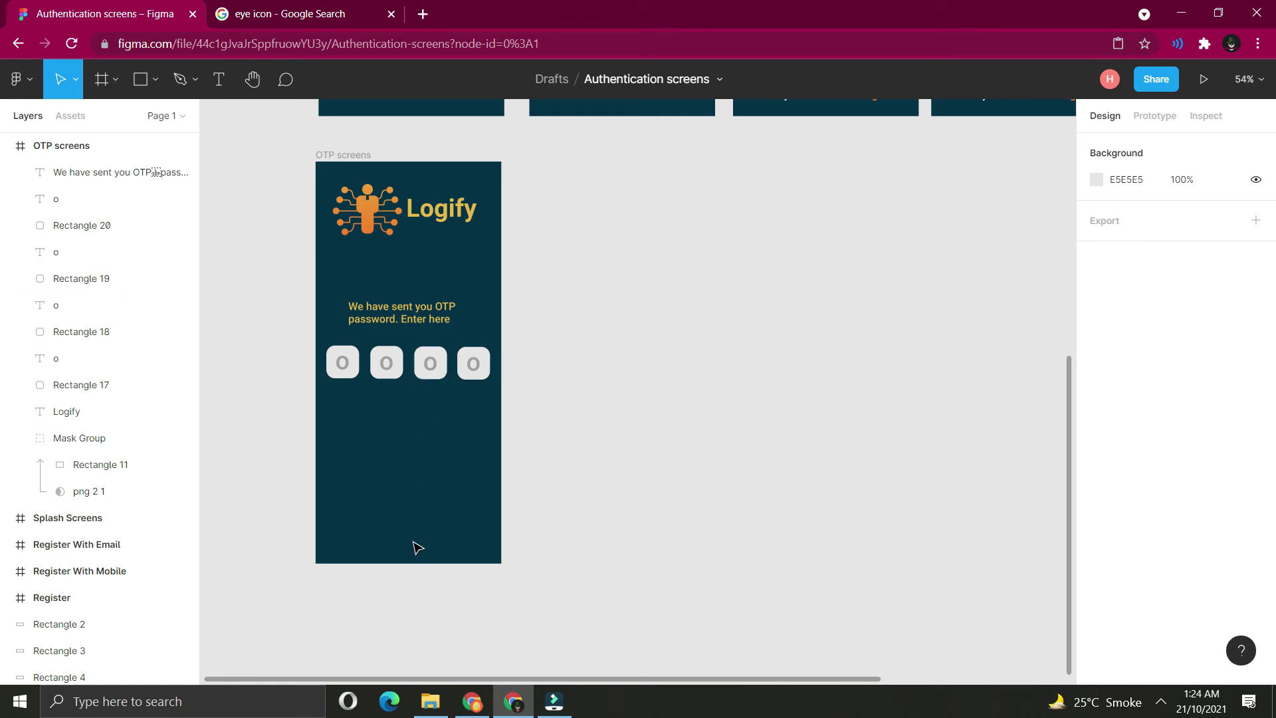
Add the text "Resend OTP" and place it centrally below the row of boxes.
{"action": "left_click", "coordinate": [221, 80]}
{"action": "left_click", "coordinate": [391, 412]}
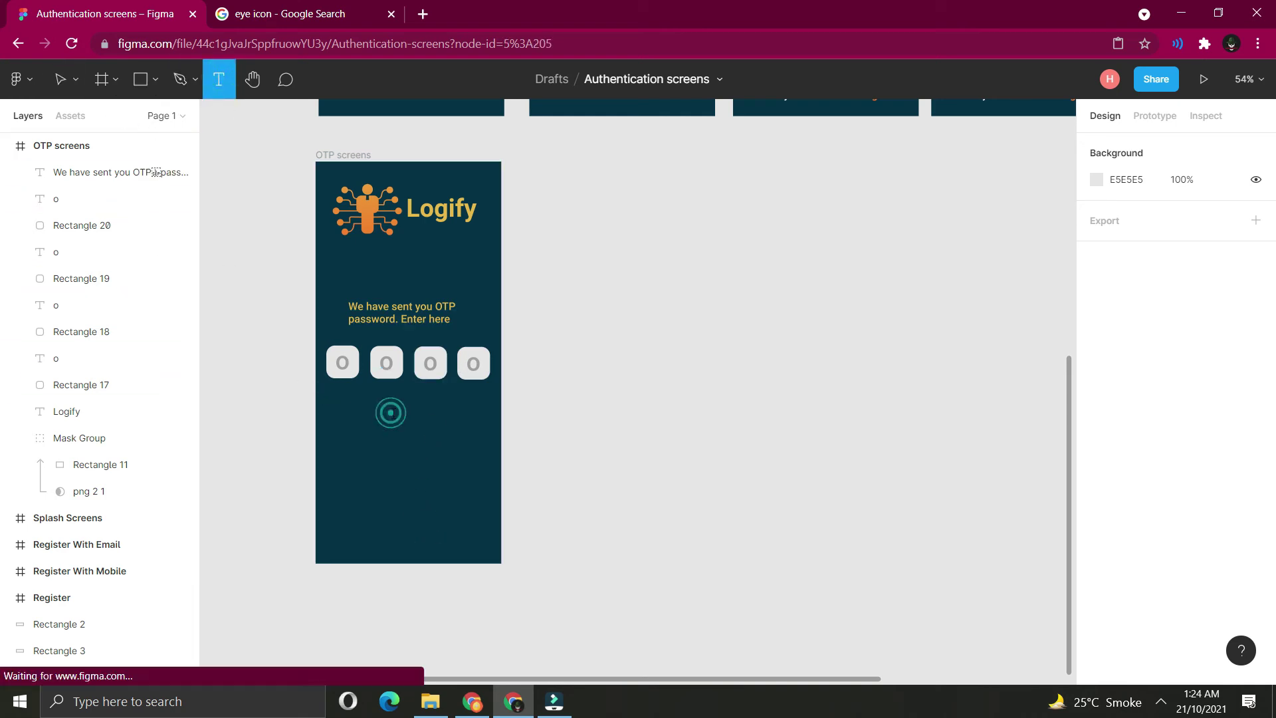
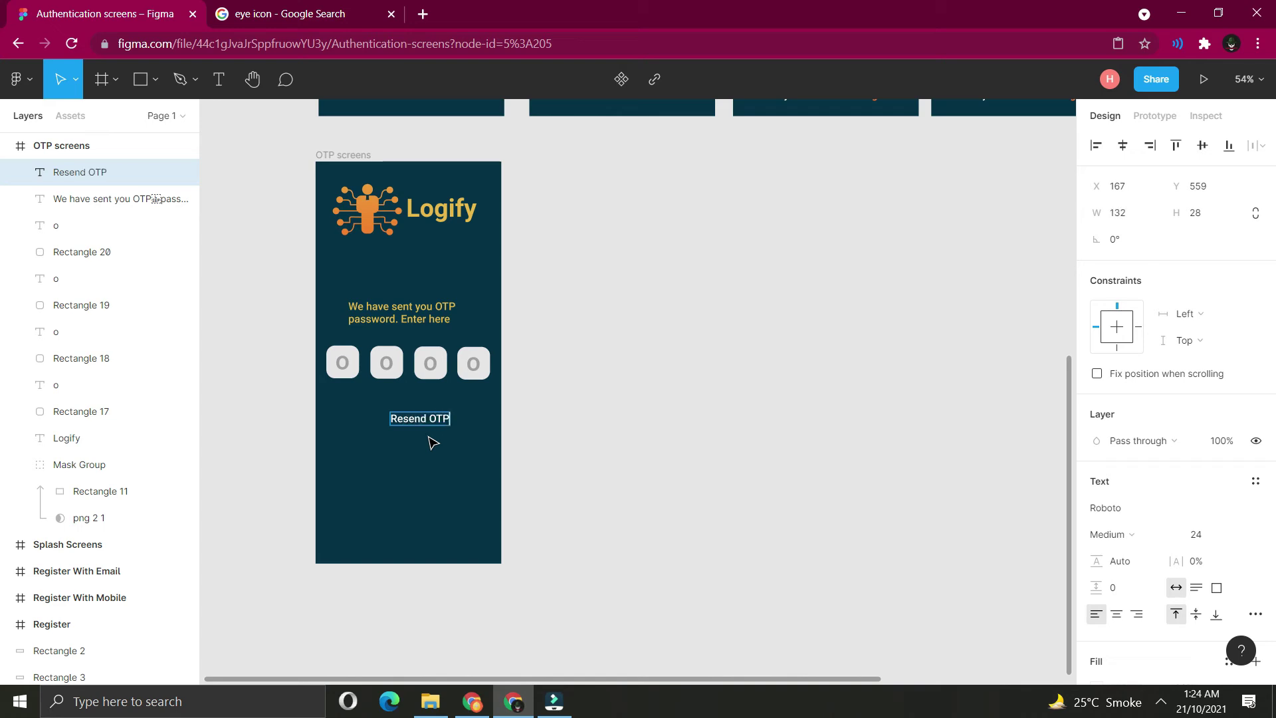
{"action": "key", "text": "Escape"}
{"action": "left_click_drag", "start_coordinate": [418, 421], "coordinate": [404, 413]}
Set the Resend OTP text size to 40 and centre it again under the boxes.
{"action": "left_click", "coordinate": [1206, 537]}
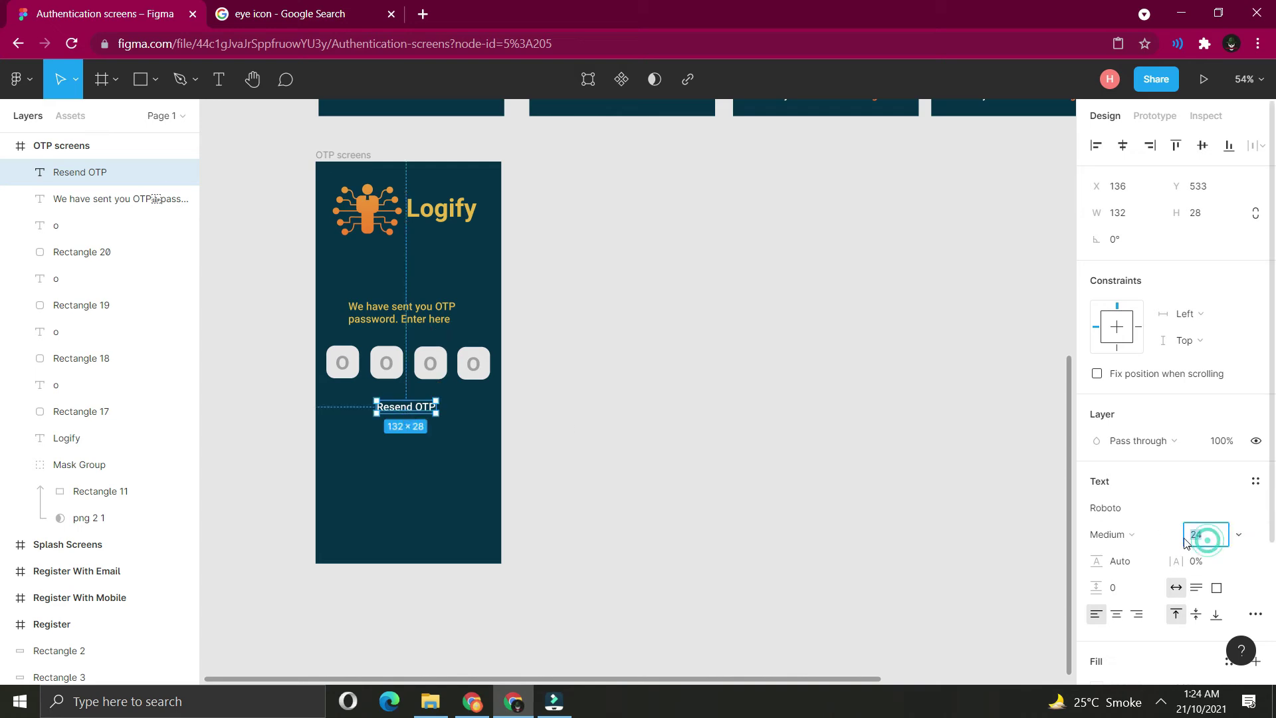
{"action": "type", "text": "48"}
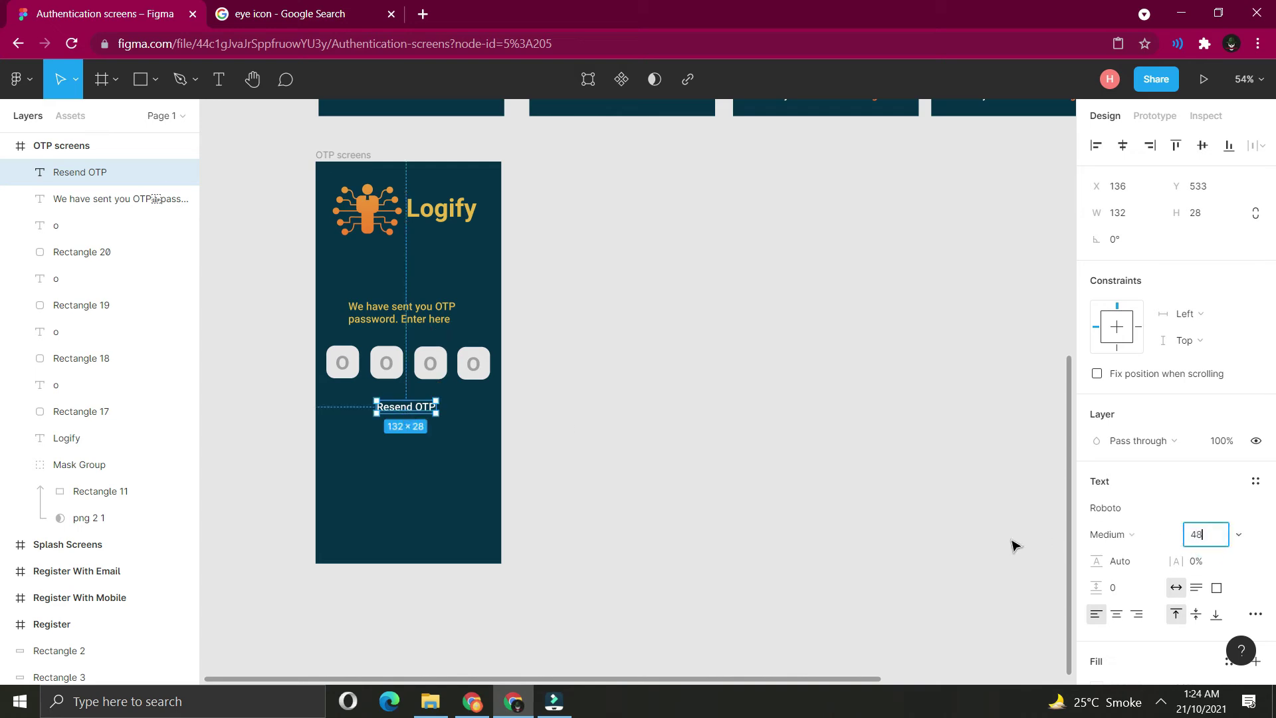
{"action": "left_click", "coordinate": [1209, 535]}
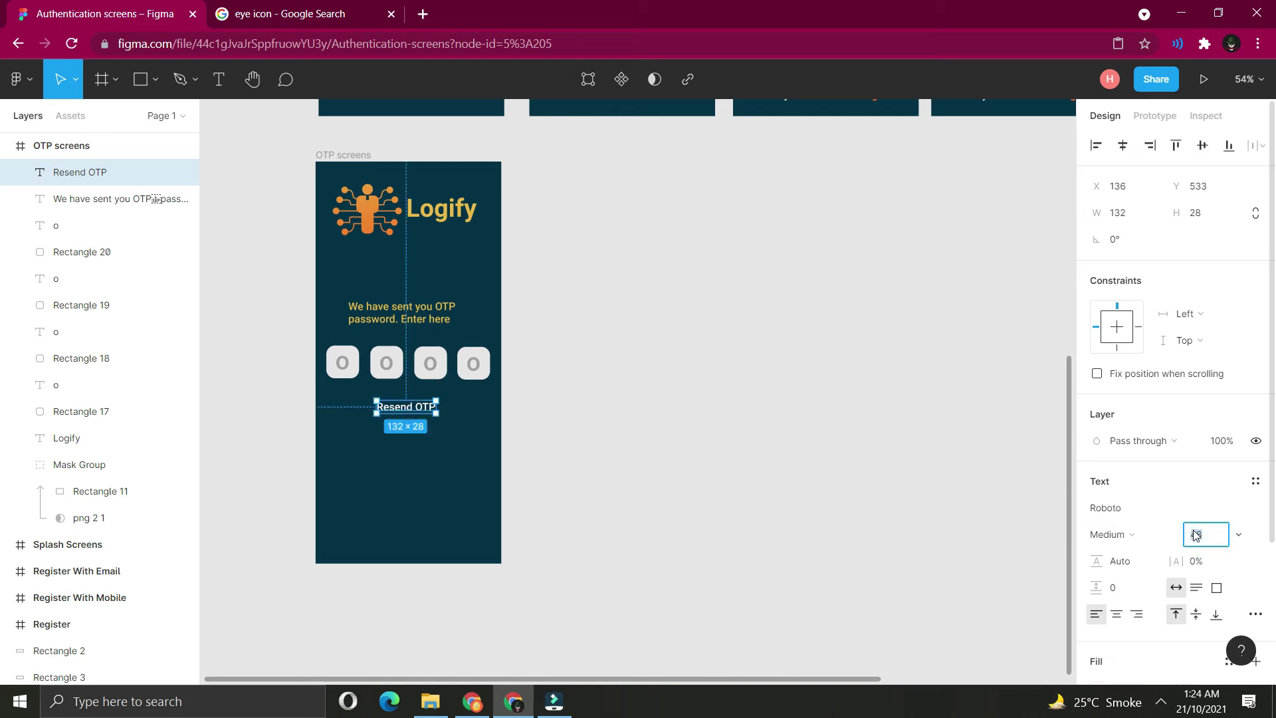
{"action": "type", "text": "40"}
{"action": "left_click", "coordinate": [886, 535]}
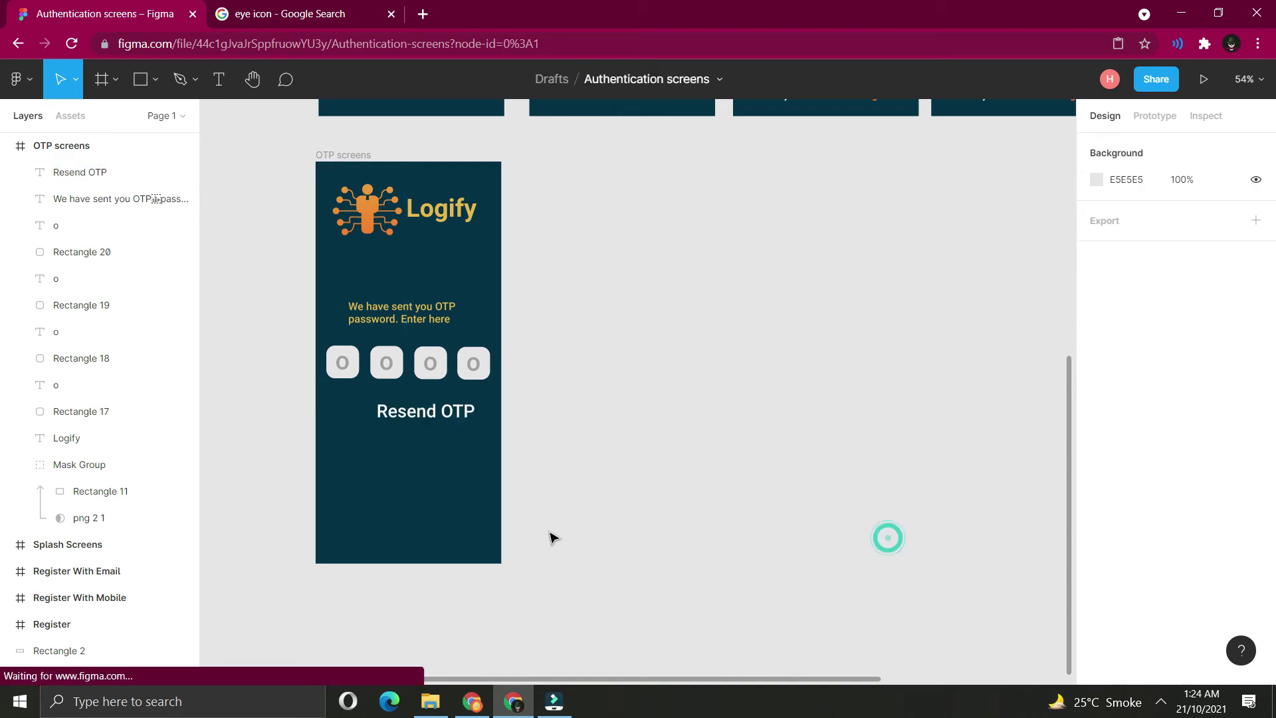
{"action": "left_click", "coordinate": [418, 409]}
{"action": "left_click_drag", "start_coordinate": [402, 413], "coordinate": [404, 410]}
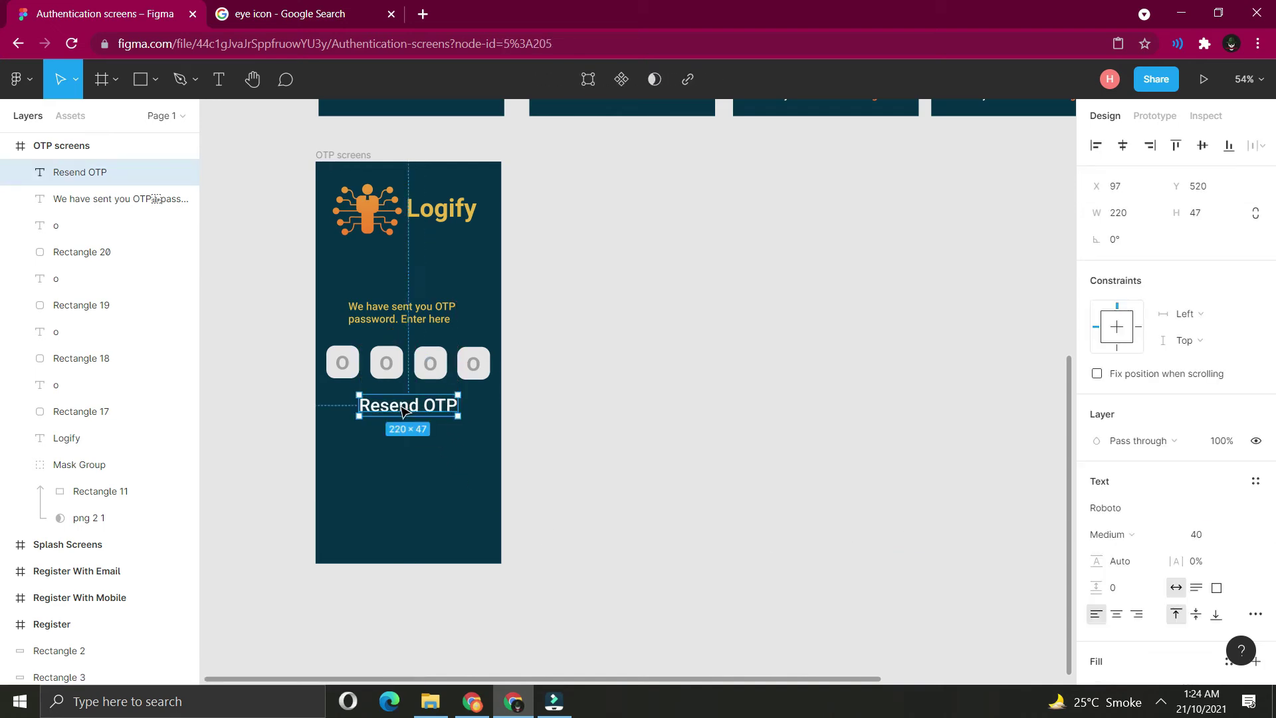
{"action": "key", "text": "i"}
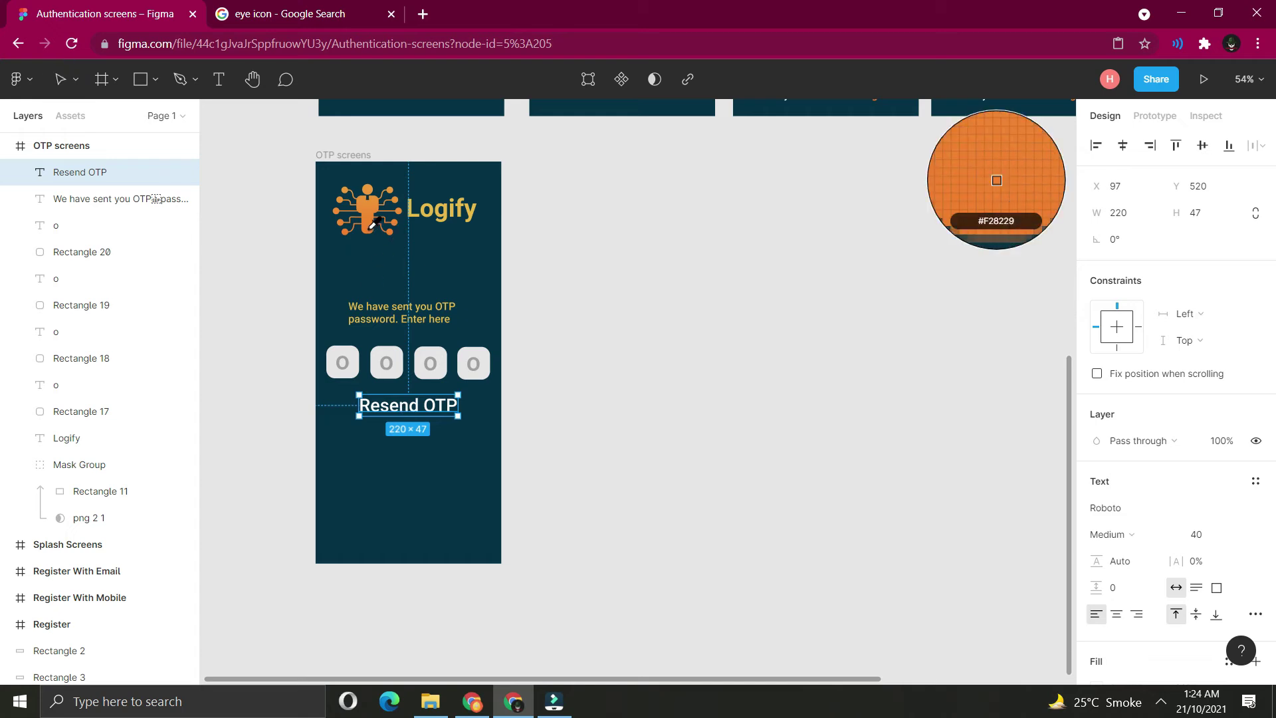
{"action": "key", "text": "Escape"}
{"action": "left_click", "coordinate": [638, 344]}
Colour the Resend OTP text with the orange F47523 sampled from the palette swatch above the screens.
{"action": "scroll", "coordinate": [606, 389], "scroll_direction": "up", "scroll_amount": 3}
{"action": "scroll", "coordinate": [578, 425], "scroll_direction": "up", "scroll_amount": 2}
{"action": "scroll", "coordinate": [525, 505], "scroll_direction": "down", "scroll_amount": 1}
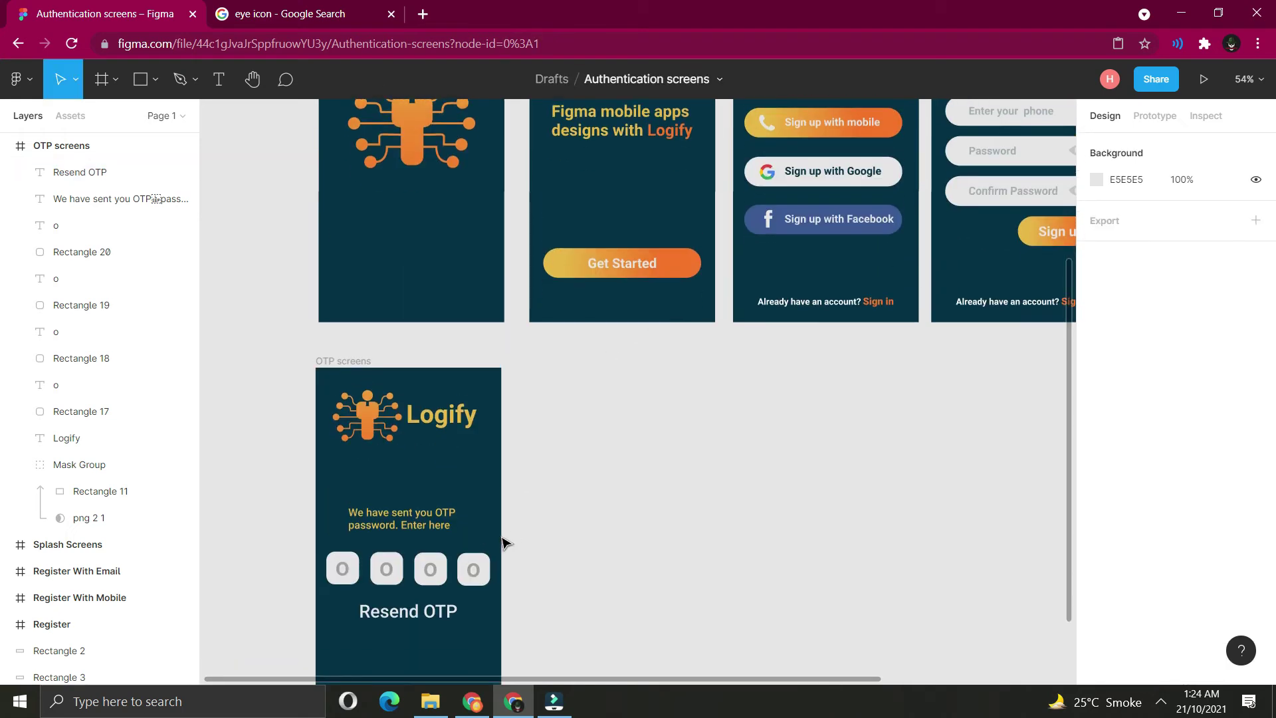
{"action": "left_click", "coordinate": [408, 608]}
{"action": "scroll", "coordinate": [635, 404], "scroll_direction": "up", "scroll_amount": 6}
{"action": "key", "text": "i"}
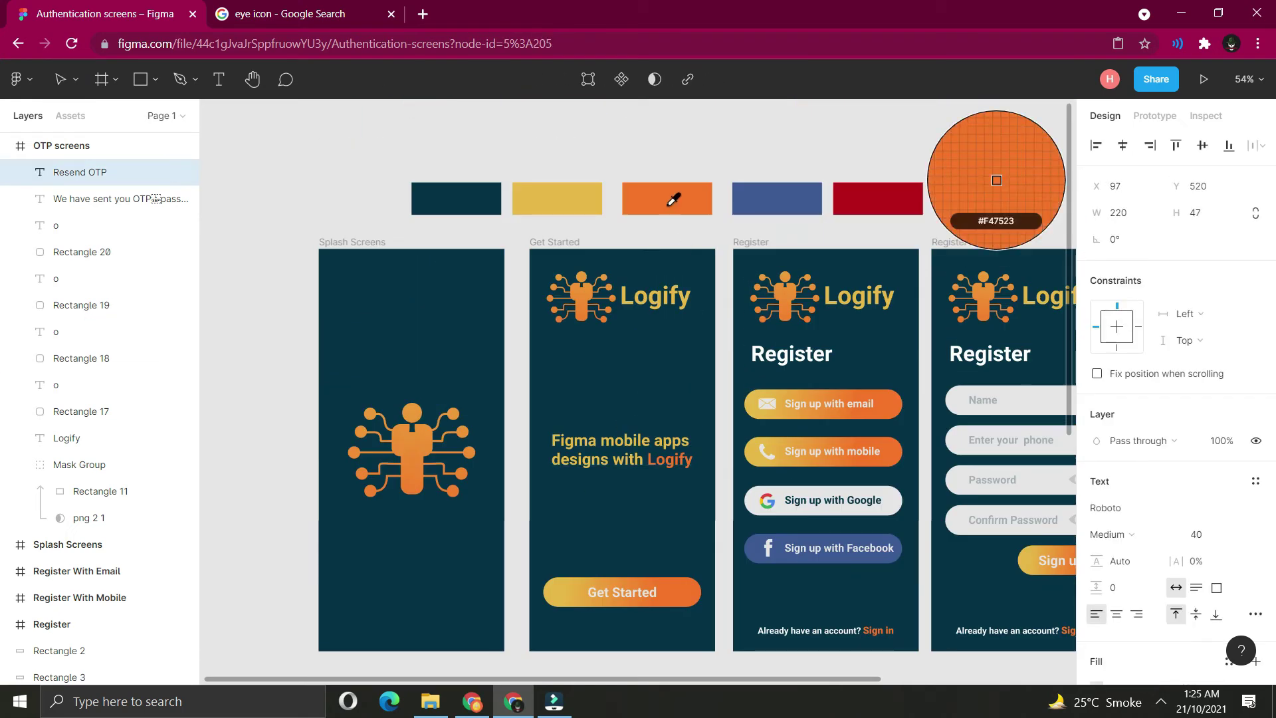
{"action": "left_click", "coordinate": [673, 198]}
{"action": "scroll", "coordinate": [583, 405], "scroll_direction": "down", "scroll_amount": 10}
{"action": "left_click", "coordinate": [582, 405]}
{"action": "scroll", "coordinate": [428, 353], "scroll_direction": "up", "scroll_amount": 5}
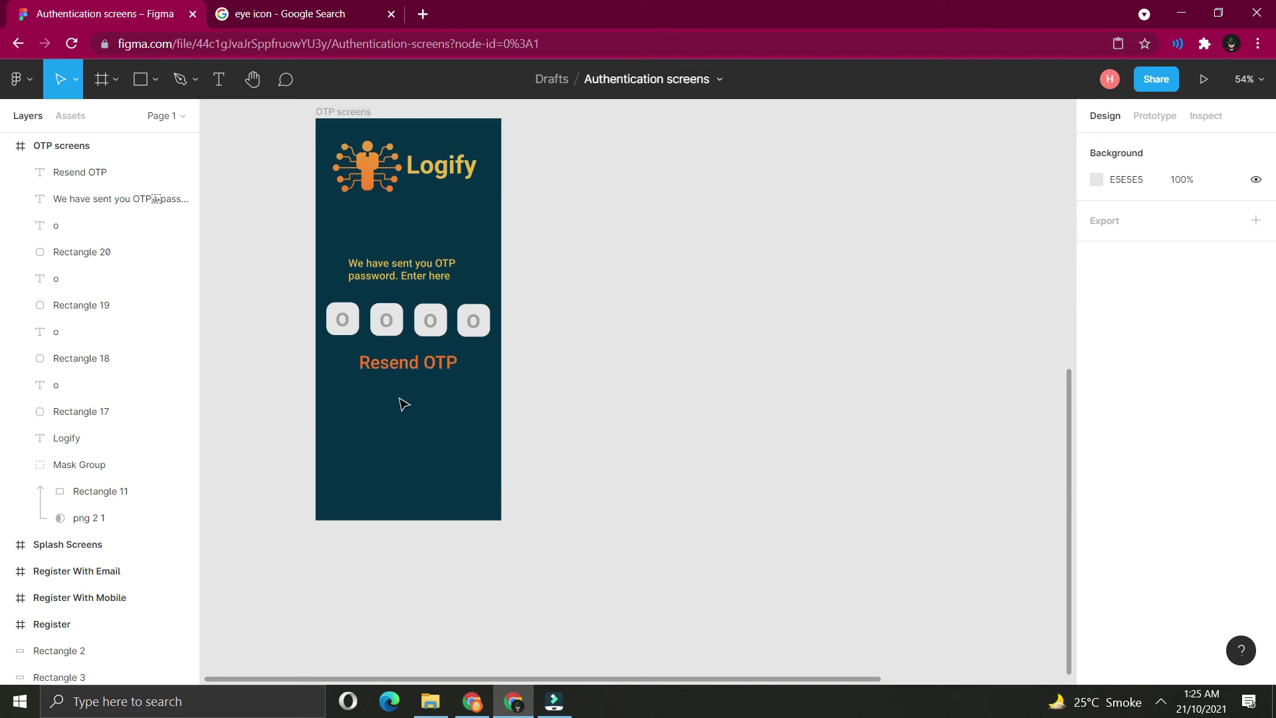
Copy the Get Started screen's gradient button with its label and paste it into the OTP screens frame.
{"action": "scroll", "coordinate": [456, 555], "scroll_direction": "down", "scroll_amount": 4}
{"action": "scroll", "coordinate": [444, 516], "scroll_direction": "up", "scroll_amount": 4}
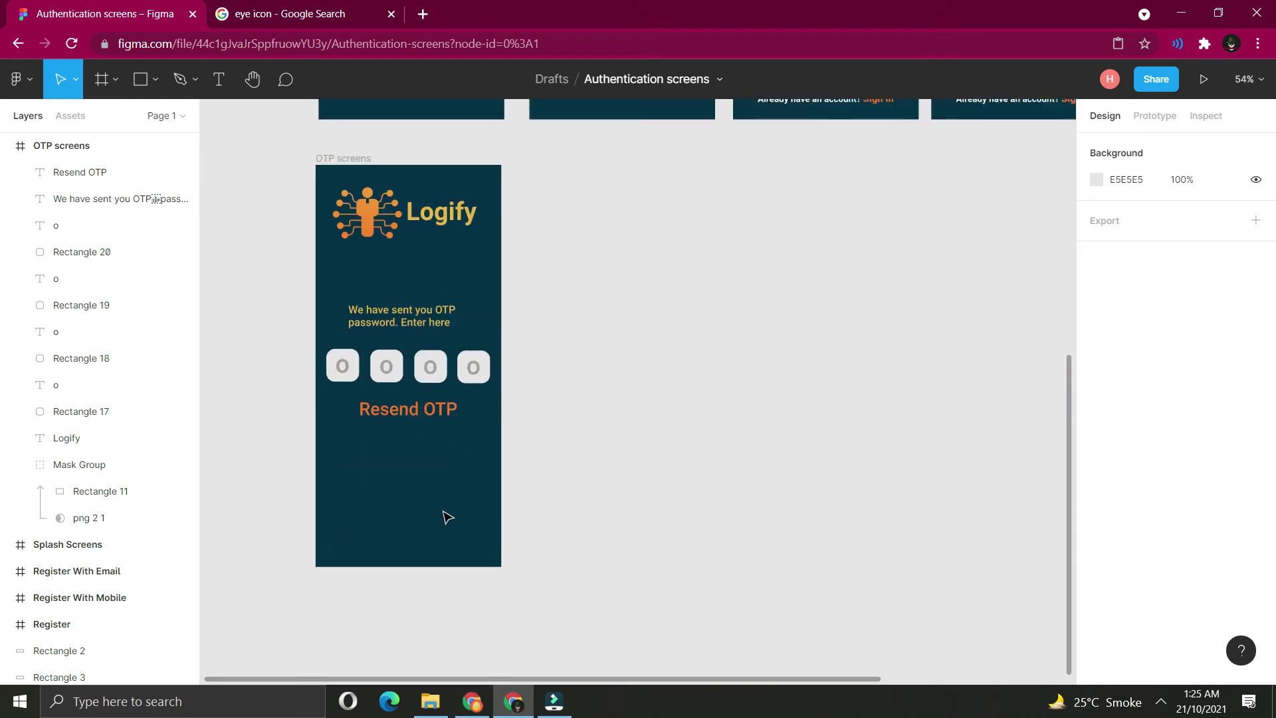
{"action": "left_click", "coordinate": [625, 335]}
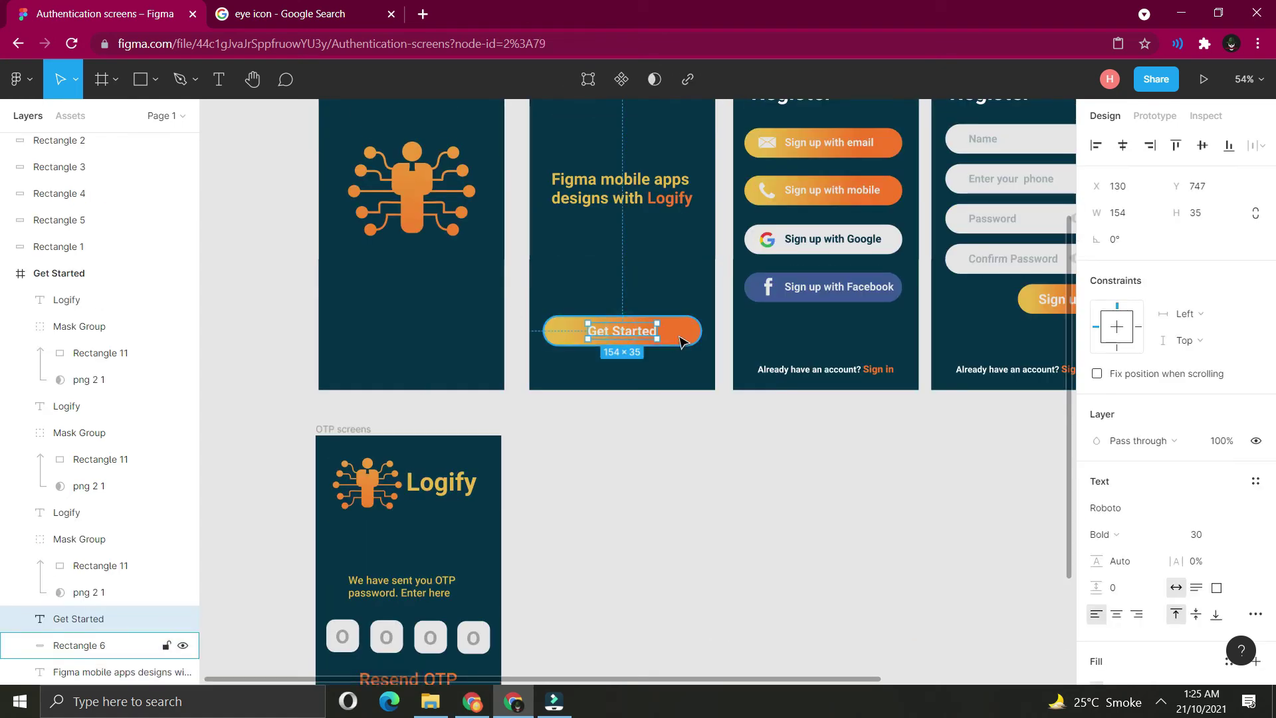
{"action": "left_click", "coordinate": [683, 334]}
{"action": "left_click", "coordinate": [691, 336], "text": "shift"}
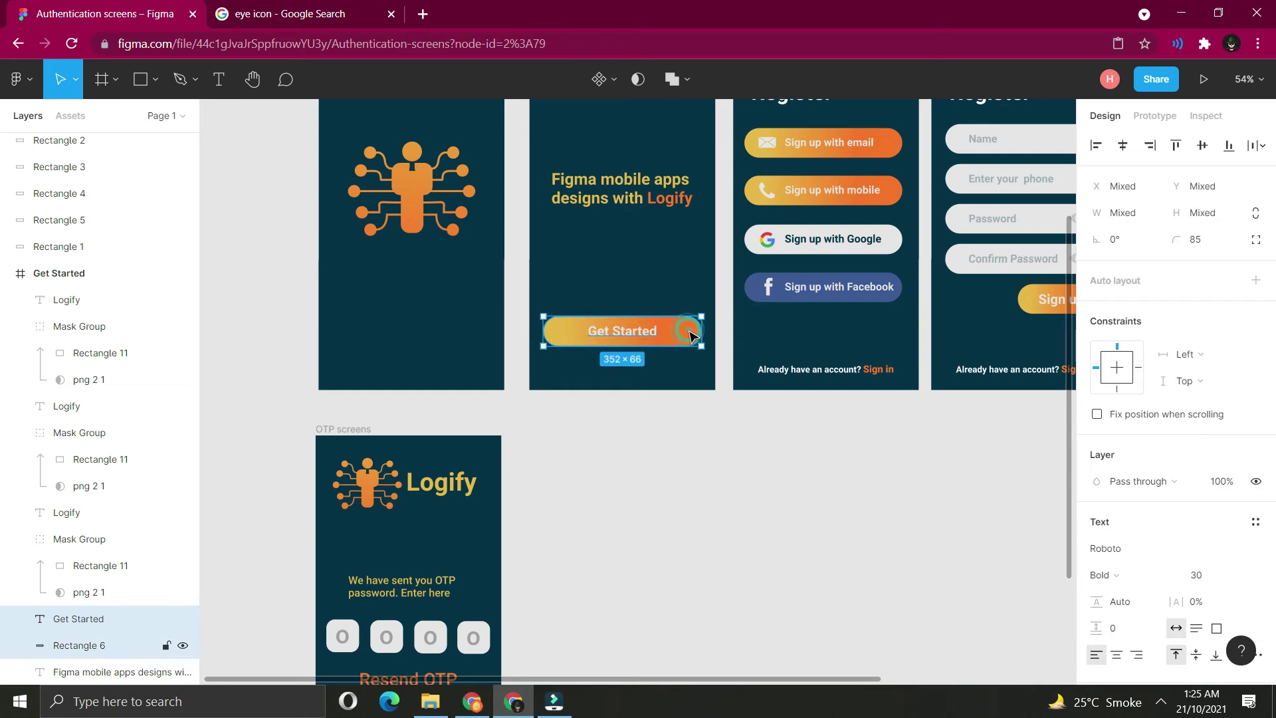
{"action": "scroll", "coordinate": [586, 362], "scroll_direction": "down", "scroll_amount": 5}
{"action": "left_click", "coordinate": [465, 399]}
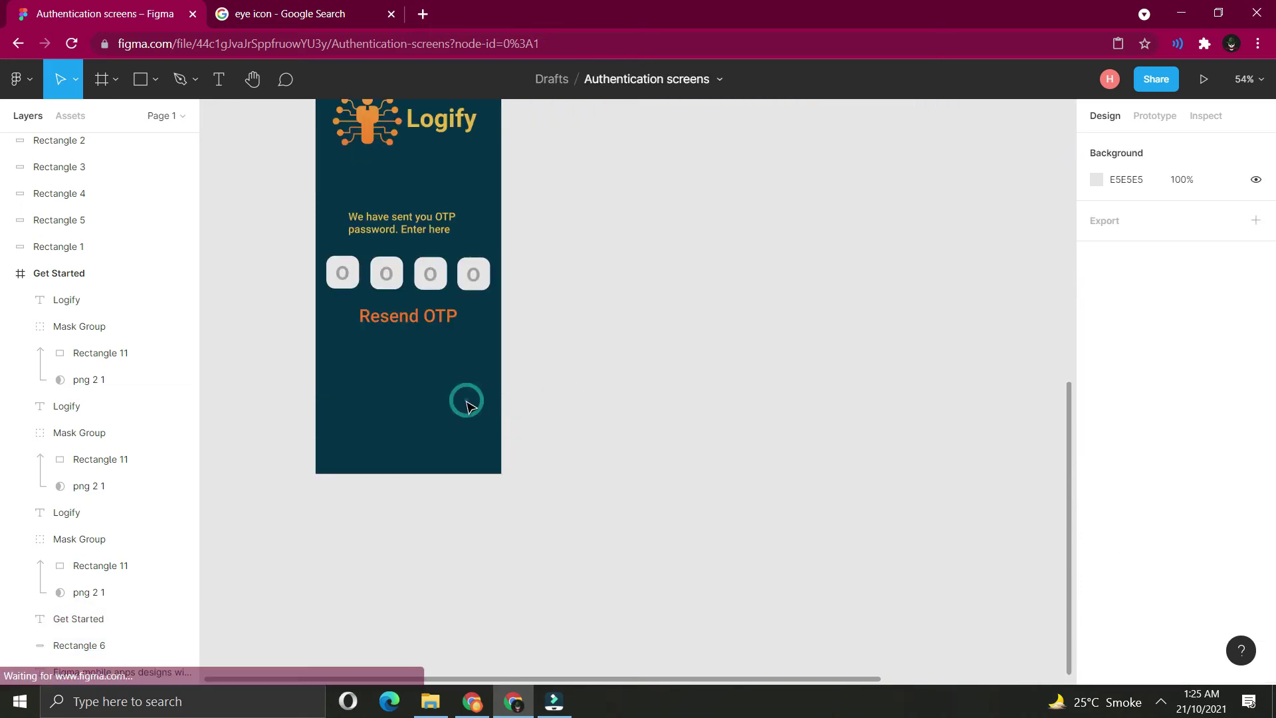
{"action": "scroll", "coordinate": [466, 399], "scroll_direction": "up", "scroll_amount": 2}
{"action": "left_click", "coordinate": [360, 230]}
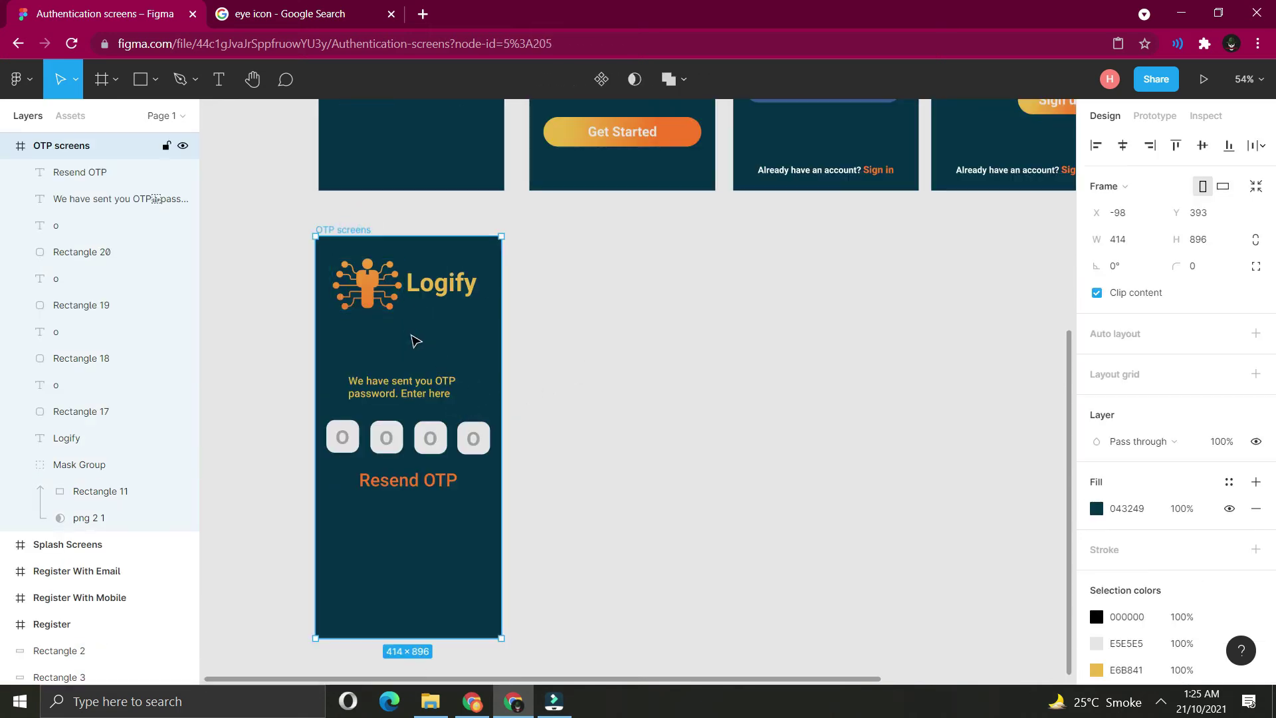
{"action": "key", "text": "ctrl+v"}
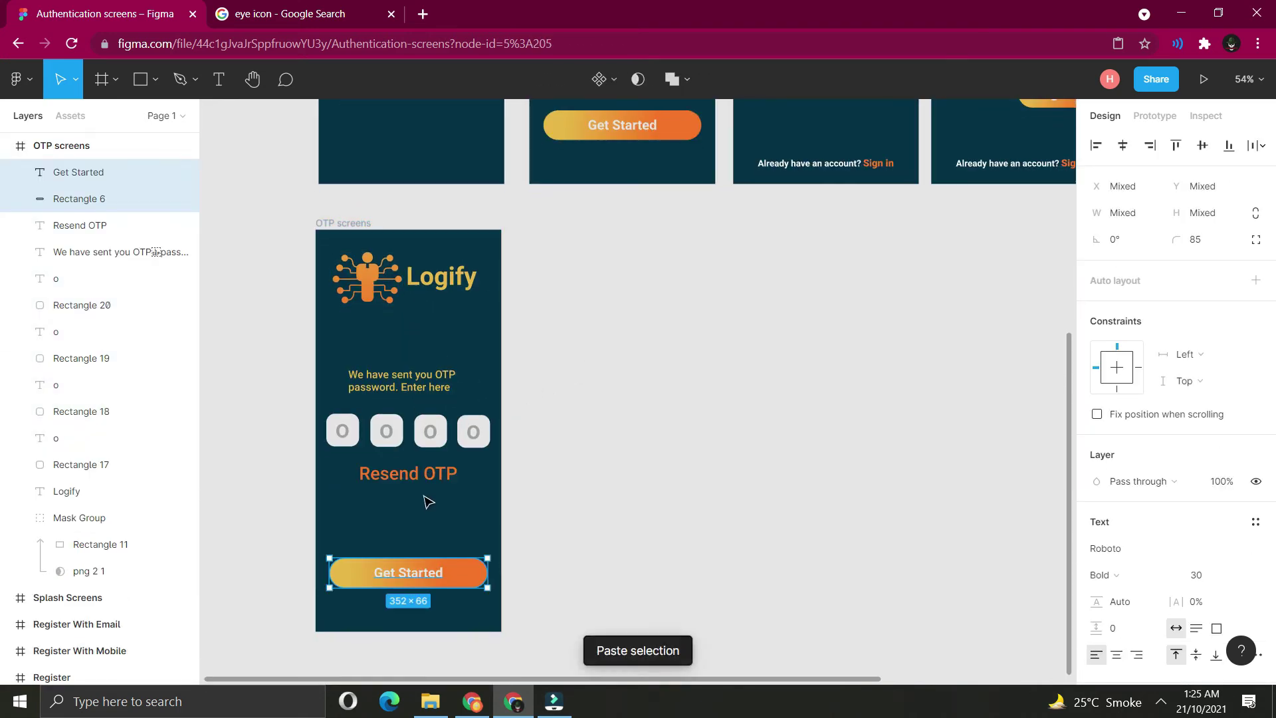
Change the pasted button's label to "Verify" and centre it horizontally on the button.
{"action": "double_click", "coordinate": [409, 579]}
{"action": "type", "text": "Veri"}
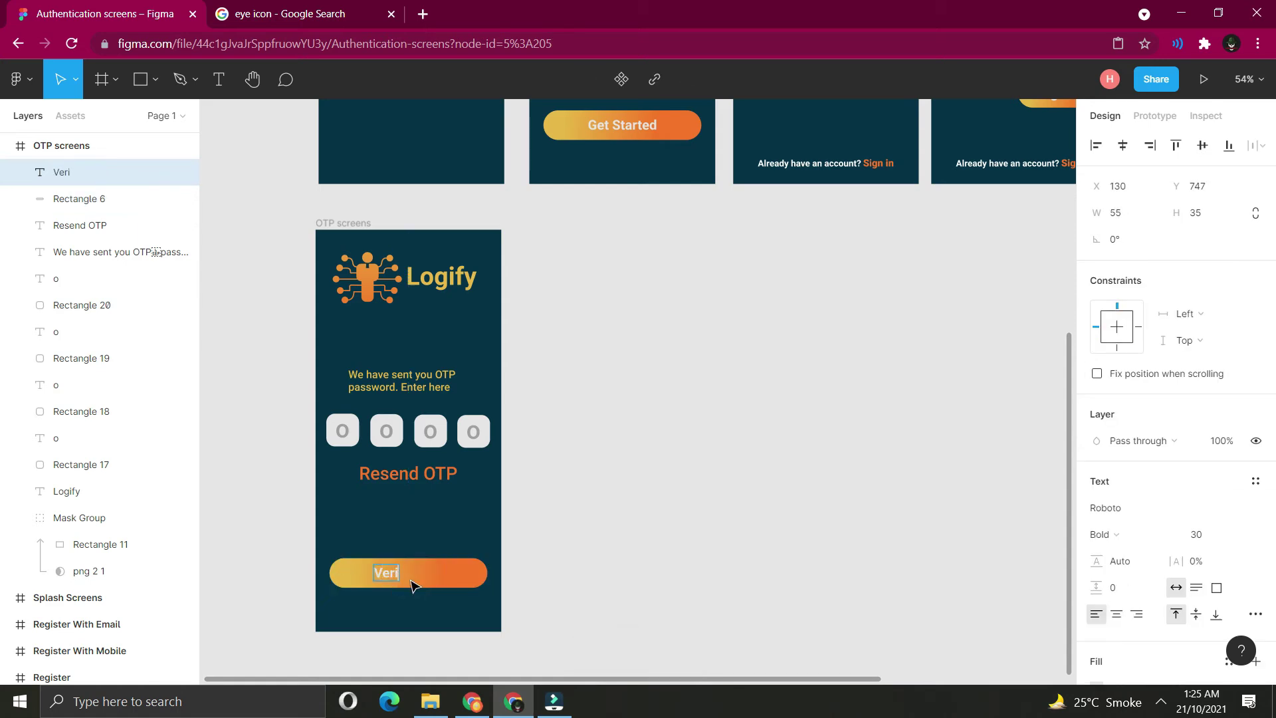
{"action": "type", "text": "fy"}
{"action": "key", "text": "Escape"}
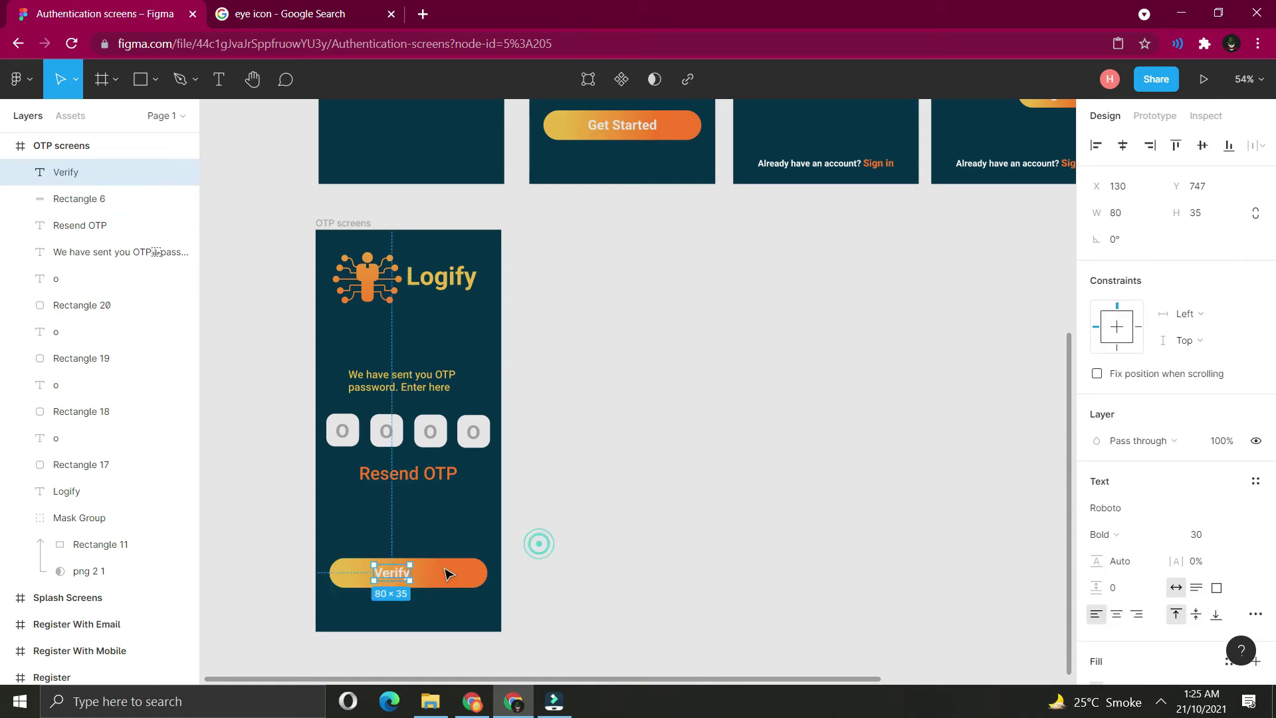
{"action": "left_click", "coordinate": [456, 576], "text": "shift"}
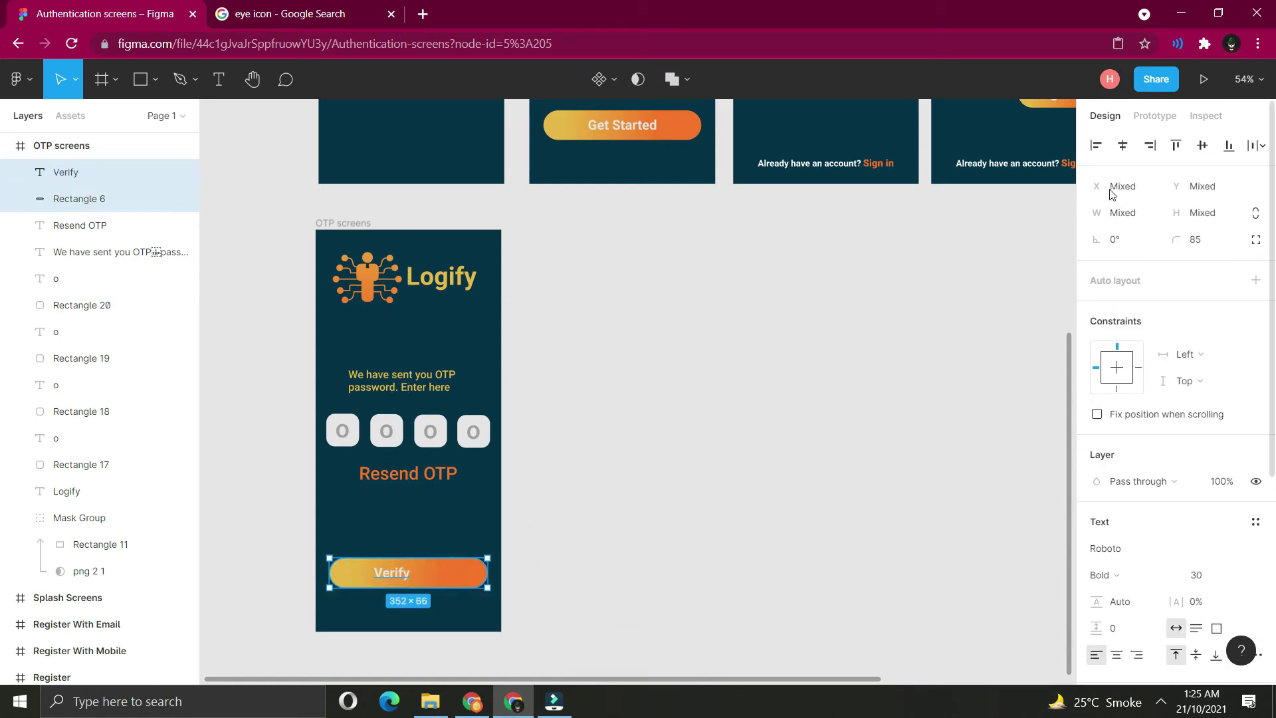
{"action": "left_click", "coordinate": [1122, 146]}
{"action": "left_click", "coordinate": [1210, 152]}
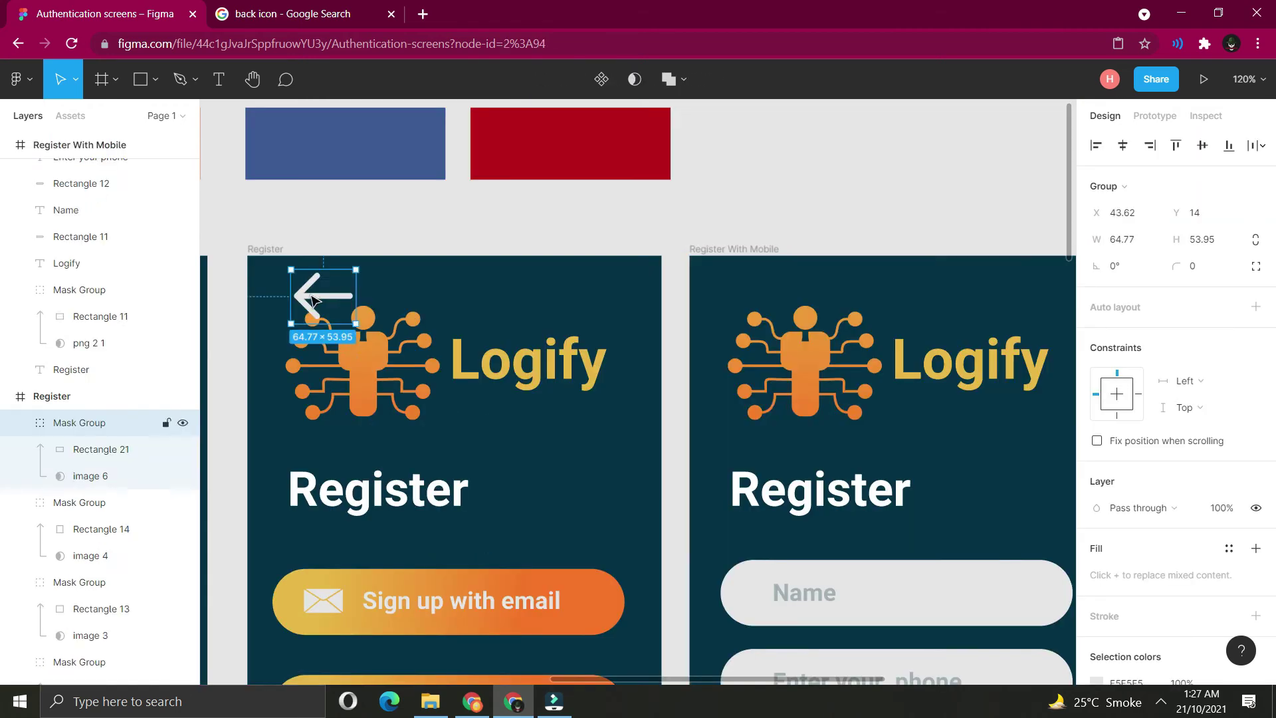
Place the white back arrow above the logo on the Register With Mobile screen and paste a copy into Register With Email.
{"action": "left_click_drag", "start_coordinate": [321, 290], "coordinate": [732, 286]}
{"action": "scroll", "coordinate": [763, 213], "scroll_direction": "down", "scroll_amount": 5}
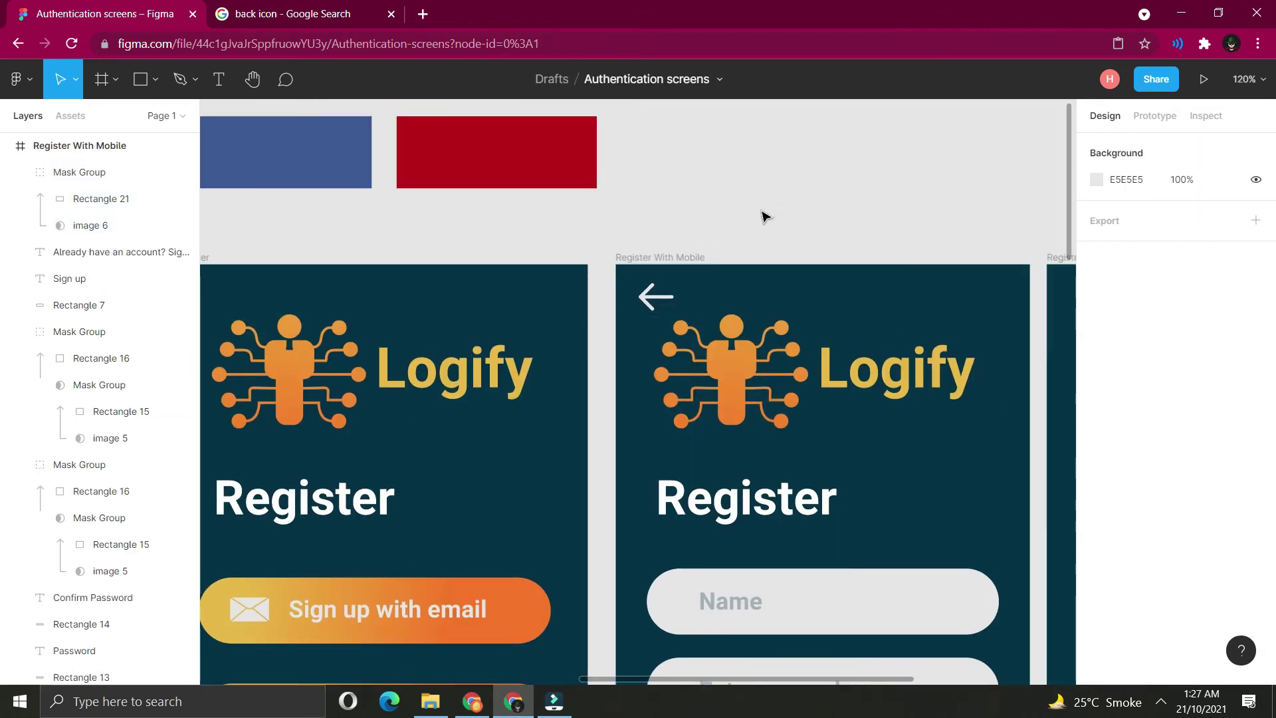
{"action": "left_click", "coordinate": [827, 238]}
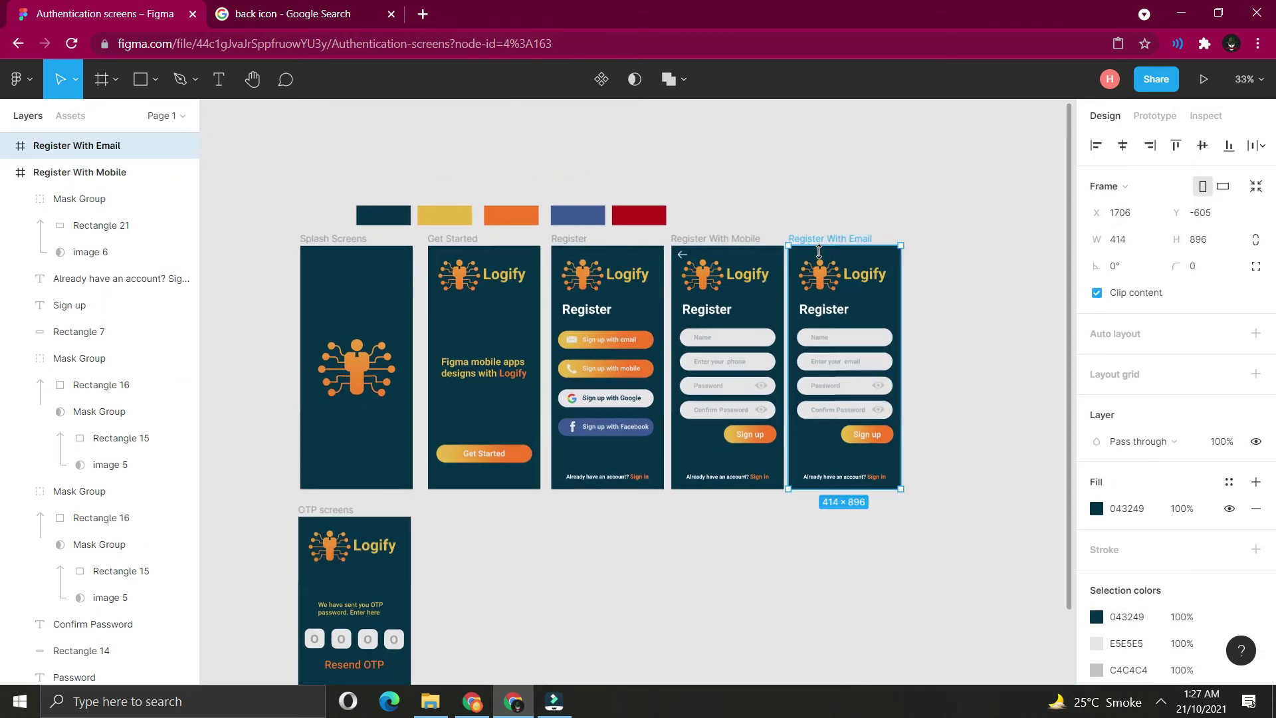
{"action": "key", "text": "ctrl+v"}
{"action": "left_click", "coordinate": [939, 322]}
Paste the back arrow into the OTP screens frame and the OTP screen's contents into the Wrong OTP frame.
{"action": "scroll", "coordinate": [507, 476], "scroll_direction": "down", "scroll_amount": 1}
{"action": "scroll", "coordinate": [313, 497], "scroll_direction": "down", "scroll_amount": 1}
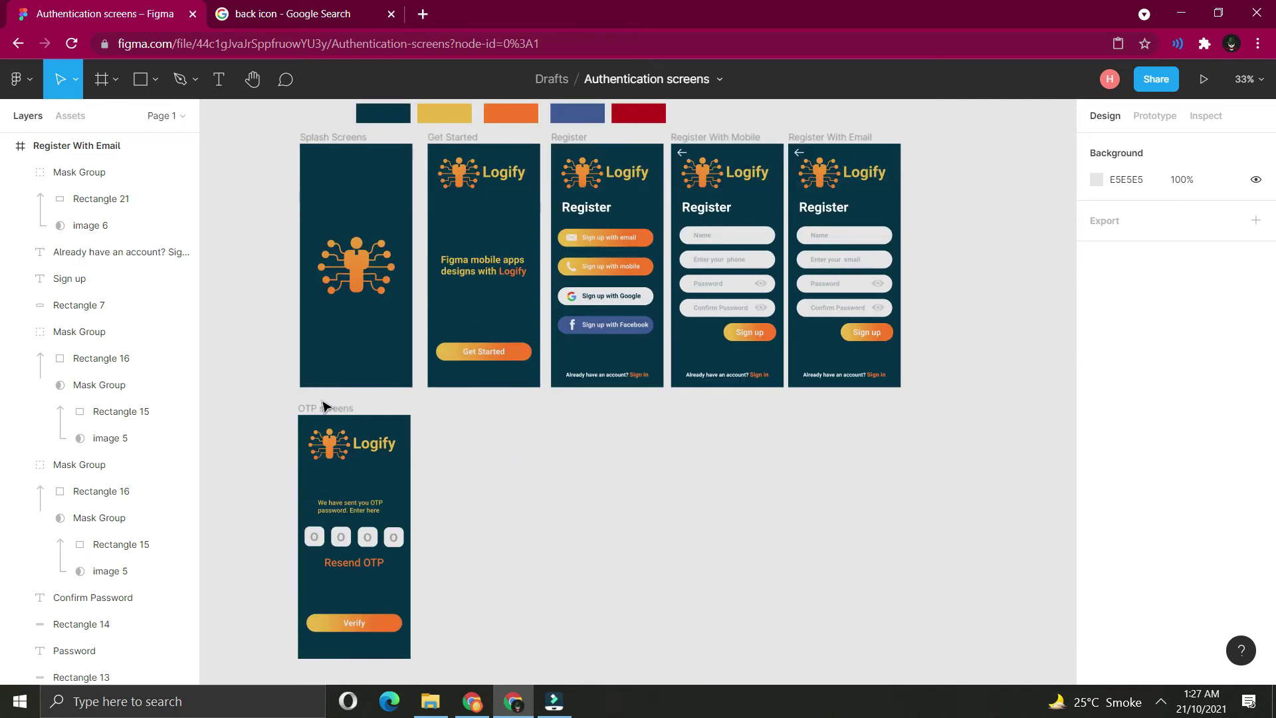
{"action": "left_click", "coordinate": [322, 407]}
{"action": "key", "text": "ctrl+v"}
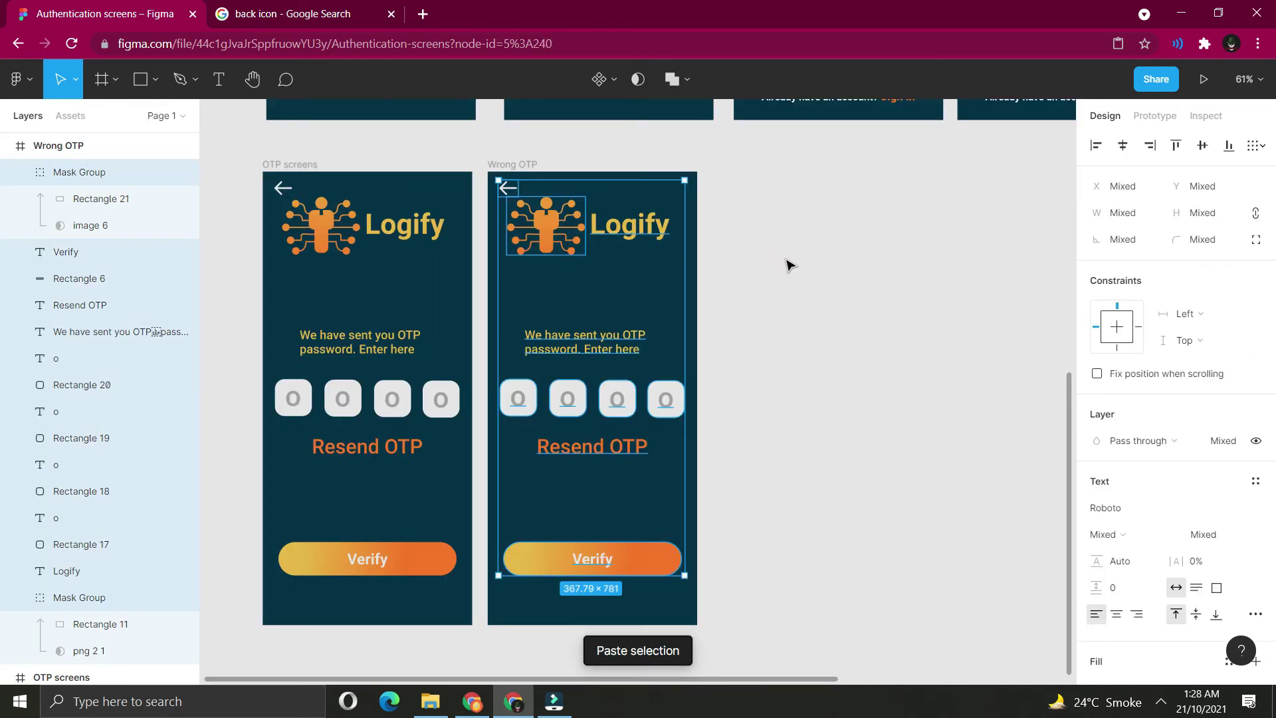
{"action": "left_click", "coordinate": [788, 261]}
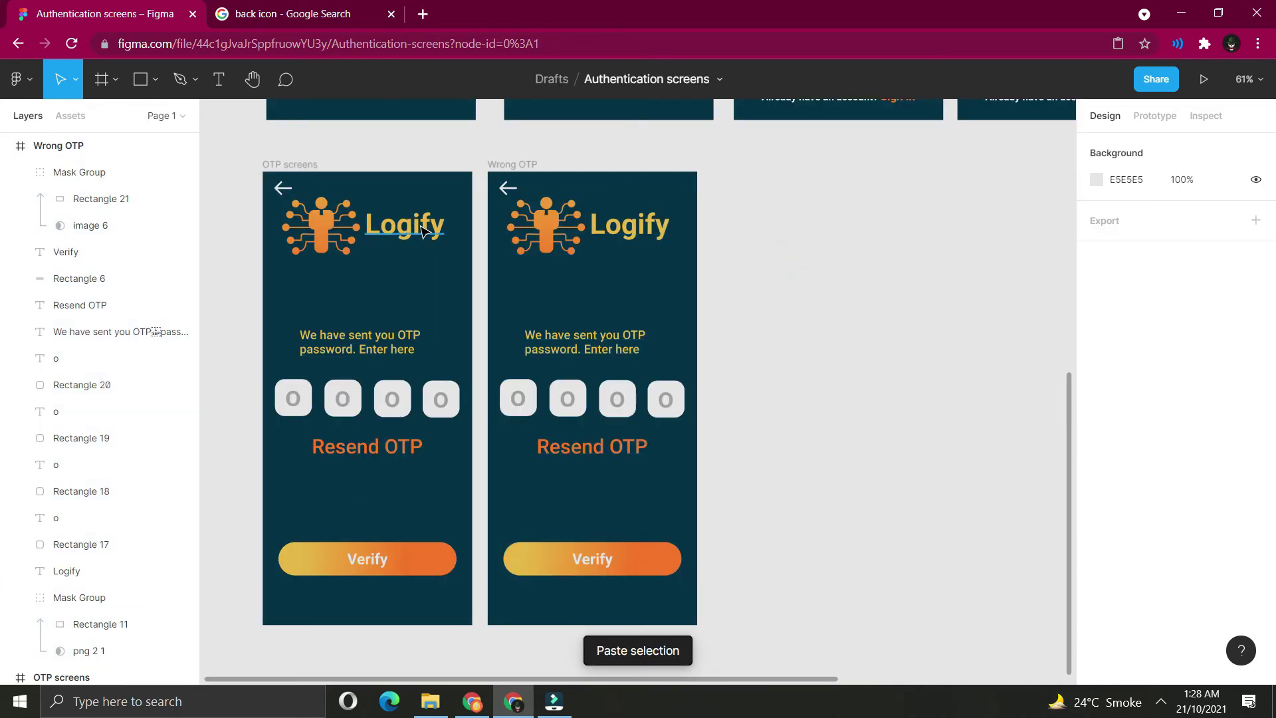
{"action": "left_click", "coordinate": [504, 190]}
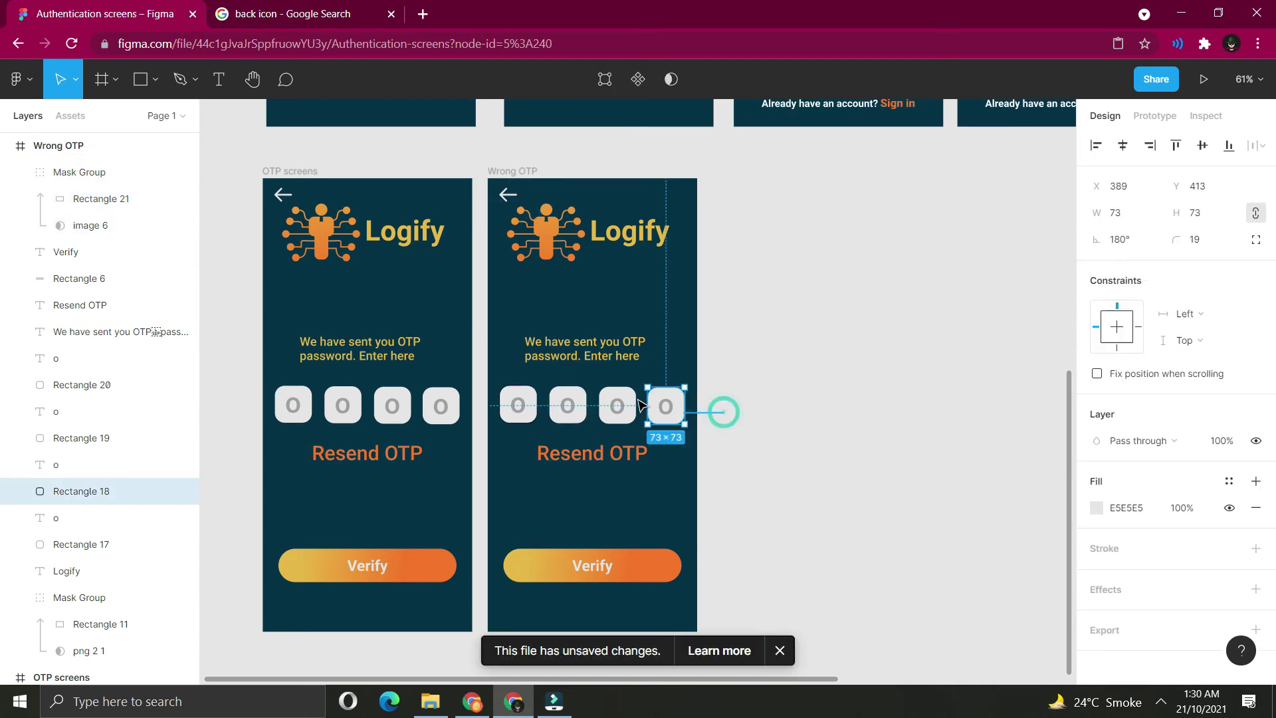
Add a red F90707 stroke to the fourth code box and its letter on the Wrong OTP screen.
{"action": "left_click_drag", "start_coordinate": [724, 413], "coordinate": [636, 384]}
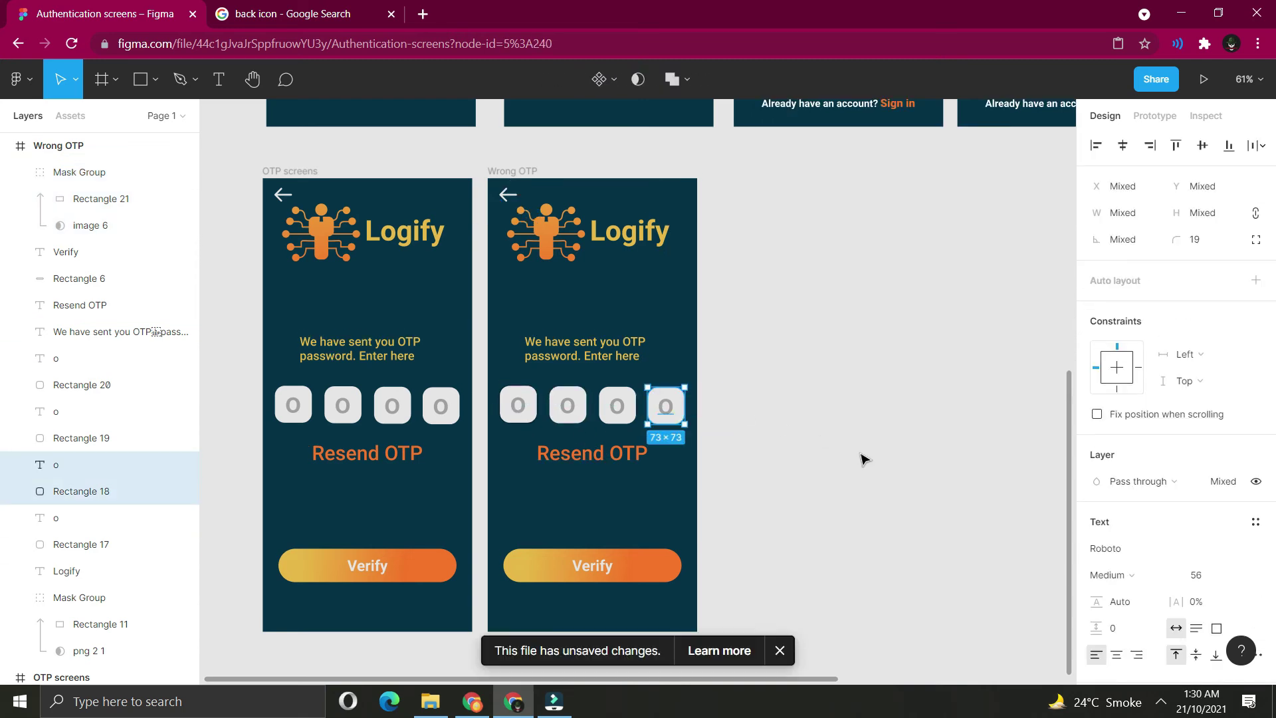
{"action": "scroll", "coordinate": [1133, 465], "scroll_direction": "down", "scroll_amount": 4}
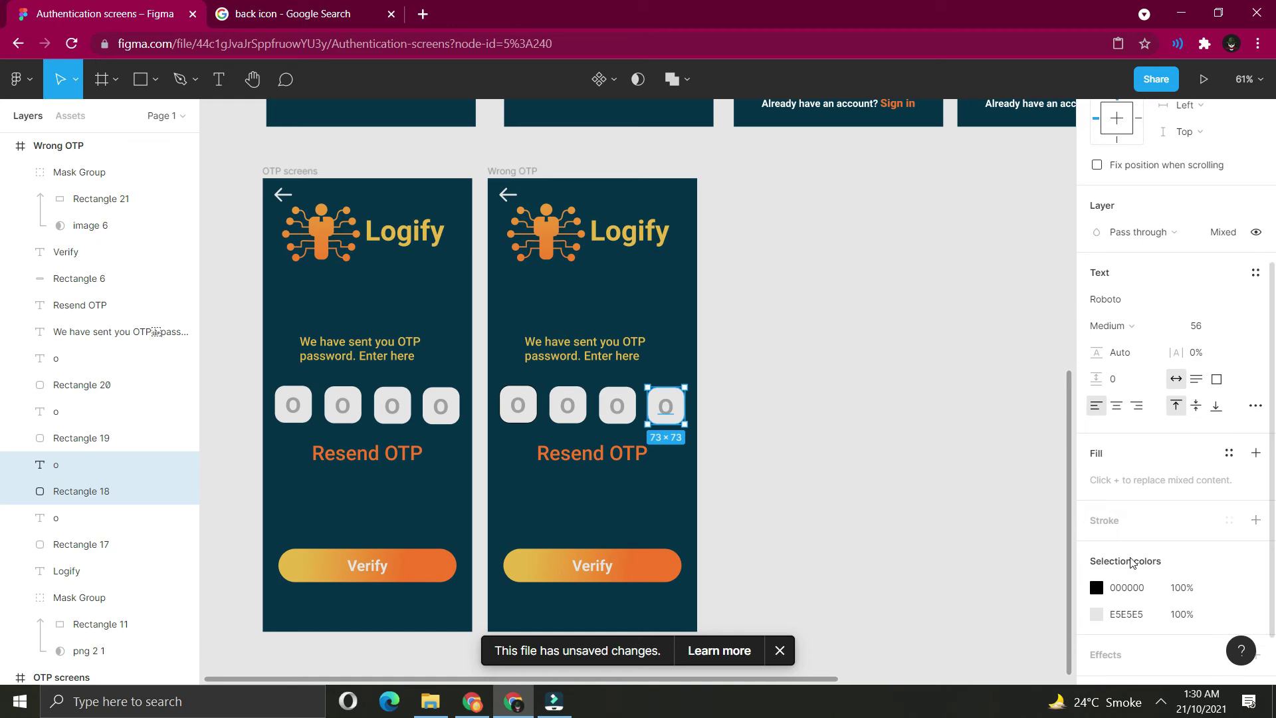
{"action": "scroll", "coordinate": [1114, 532], "scroll_direction": "down", "scroll_amount": 1}
{"action": "left_click", "coordinate": [1138, 449]}
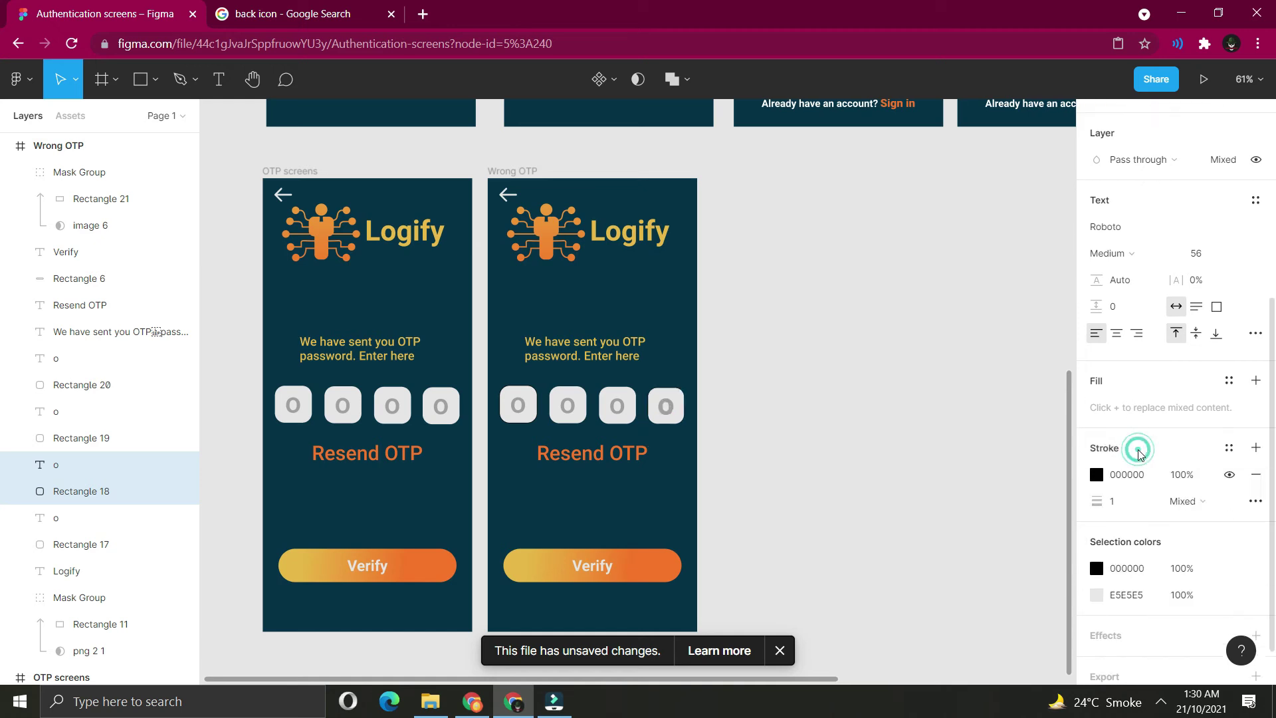
{"action": "left_click", "coordinate": [1098, 476]}
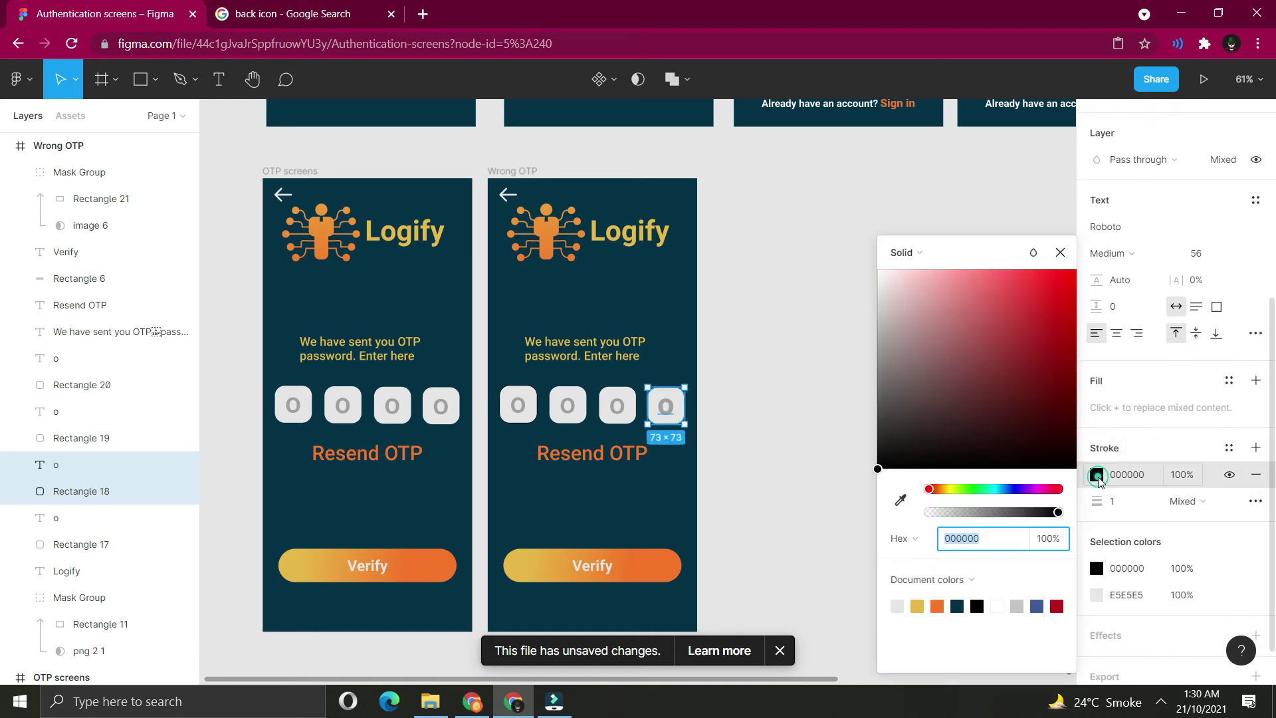
{"action": "left_click_drag", "start_coordinate": [881, 470], "coordinate": [1073, 283]}
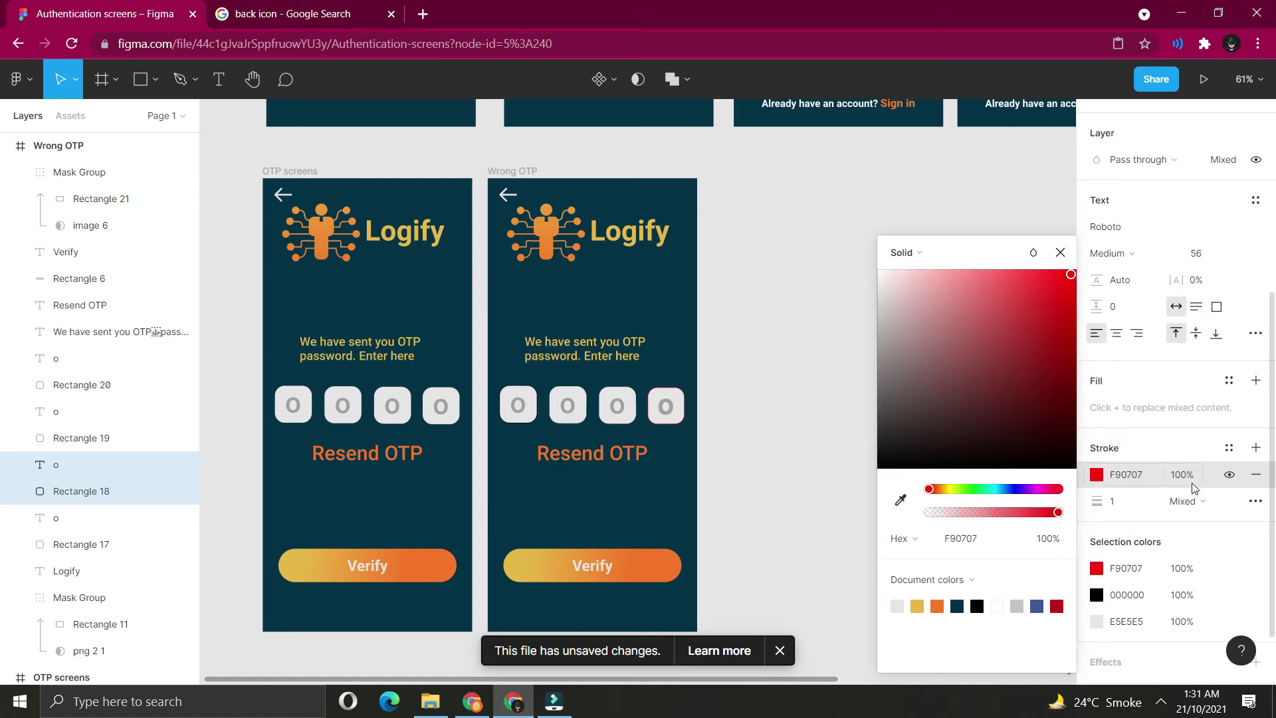
Set the fourth code box's stroke to Inside with a thickness of 3.
{"action": "left_click", "coordinate": [1195, 501]}
{"action": "left_click", "coordinate": [1201, 559]}
{"action": "left_click", "coordinate": [1120, 507]}
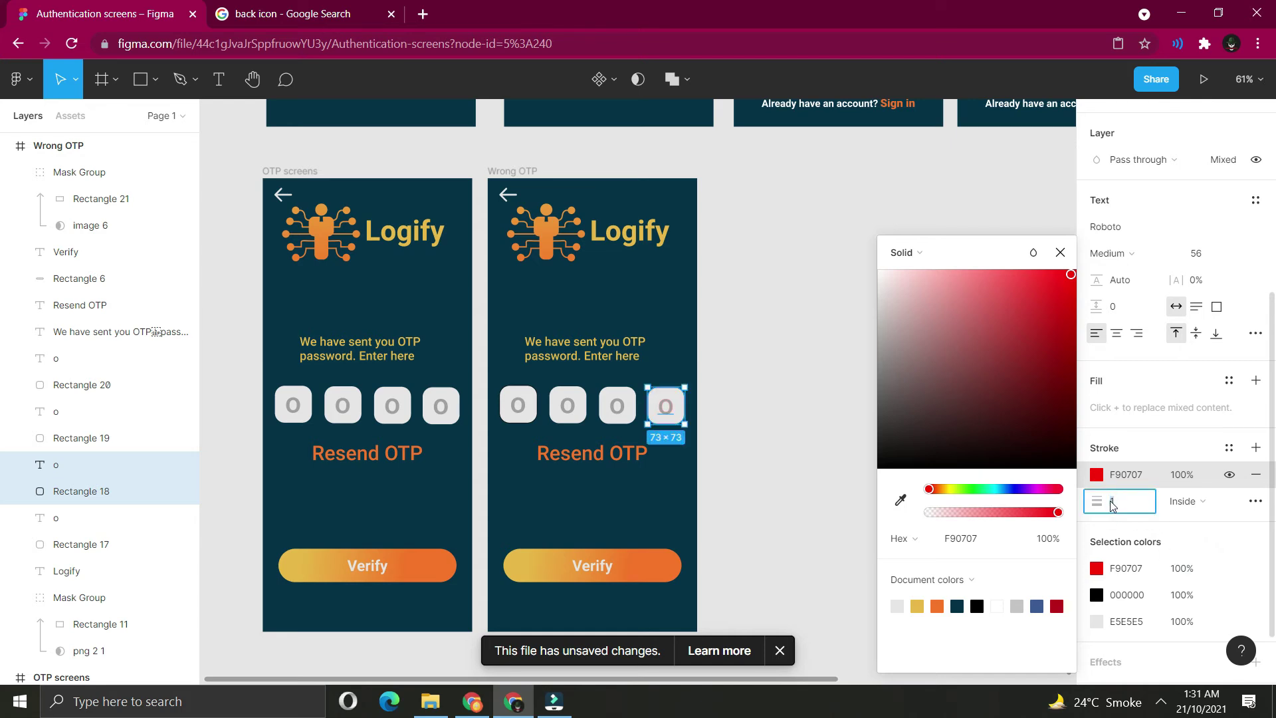
{"action": "type", "text": "3"}
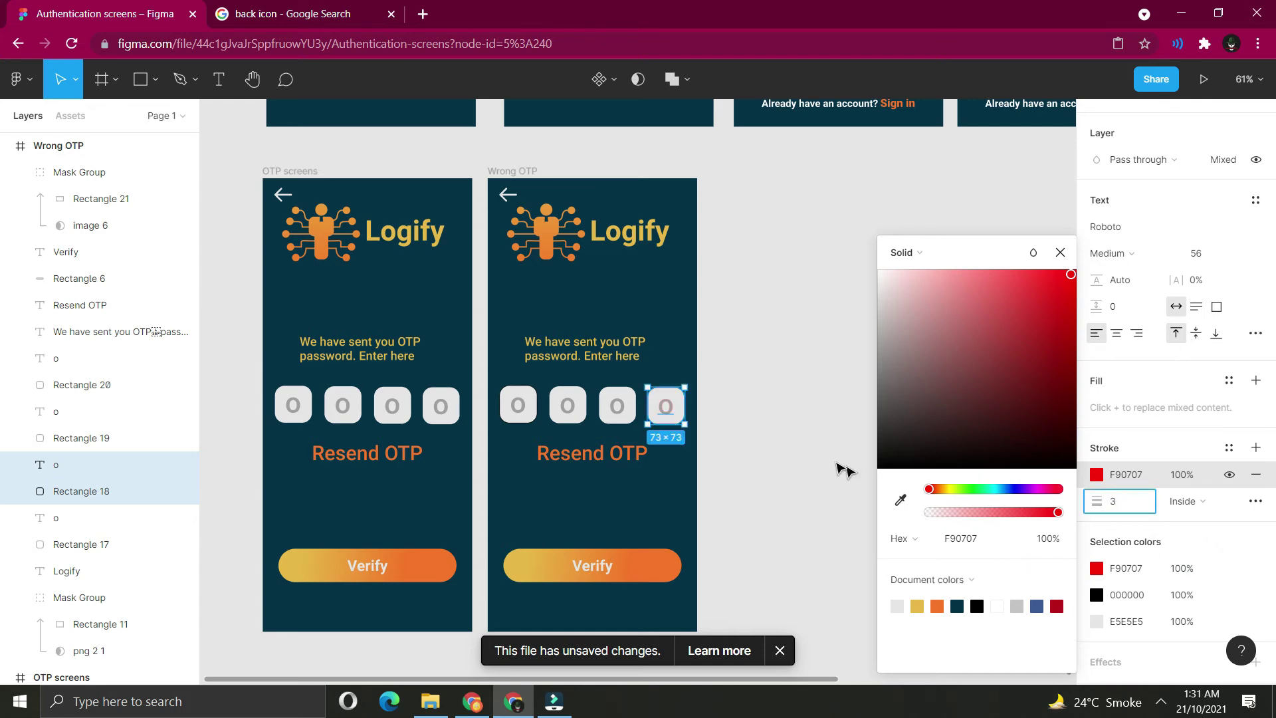
{"action": "left_click", "coordinate": [811, 452]}
Raise the opacity of the letter in the fourth code box.
{"action": "left_click", "coordinate": [666, 412]}
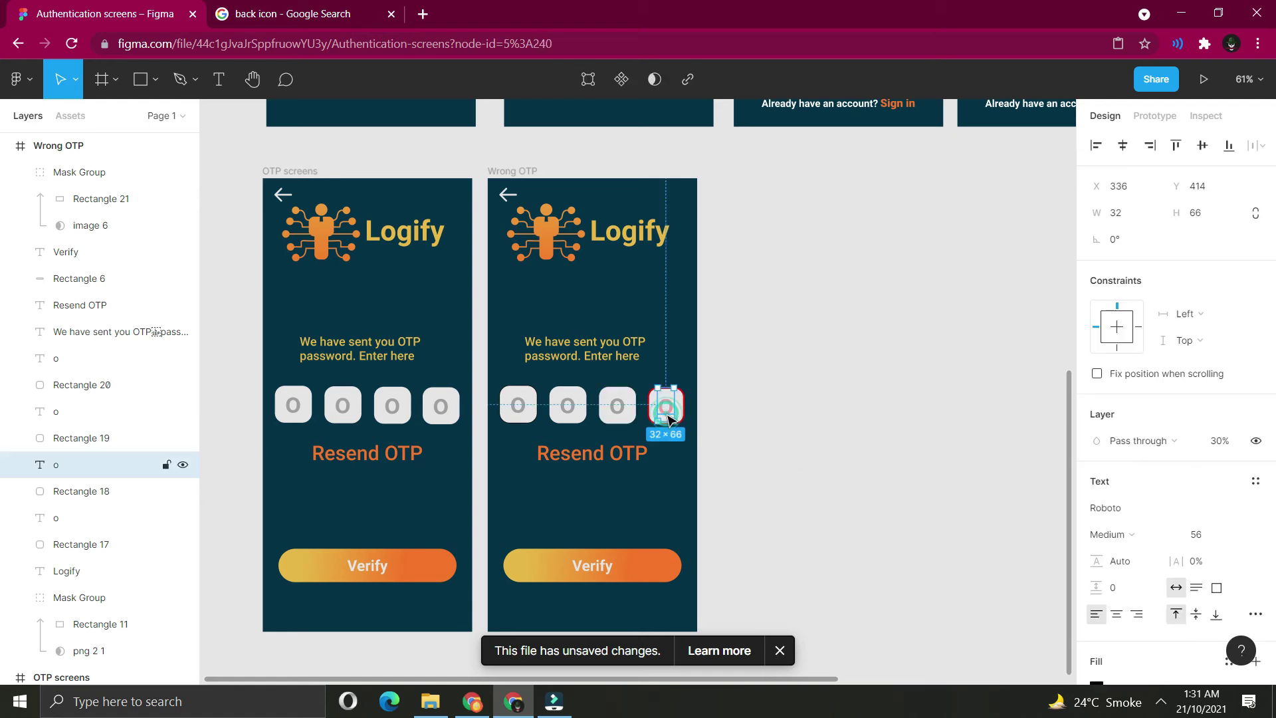
{"action": "left_click", "coordinate": [1216, 442]}
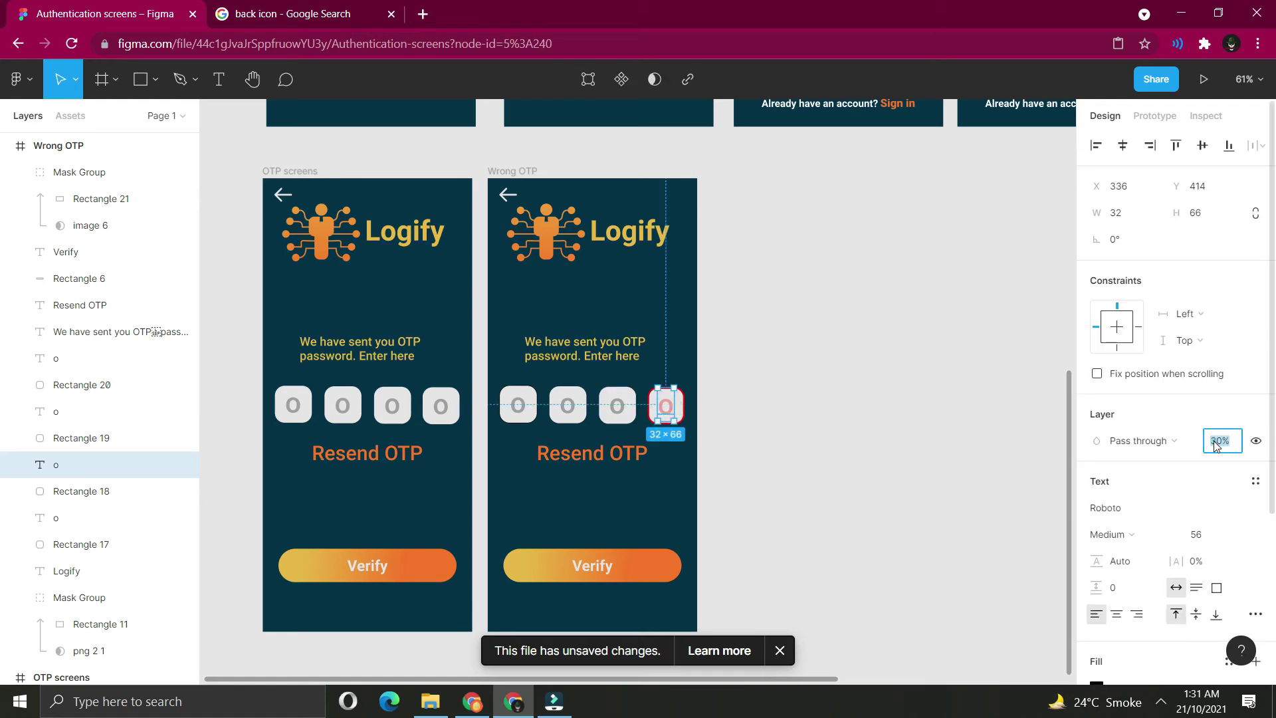
{"action": "left_click", "coordinate": [1040, 473]}
Colour the third code box's letter red F80606 at 100% opacity and add a stroke to its box.
{"action": "left_click", "coordinate": [617, 406]}
{"action": "scroll", "coordinate": [1117, 559], "scroll_direction": "down", "scroll_amount": 3}
{"action": "left_click", "coordinate": [1097, 521]}
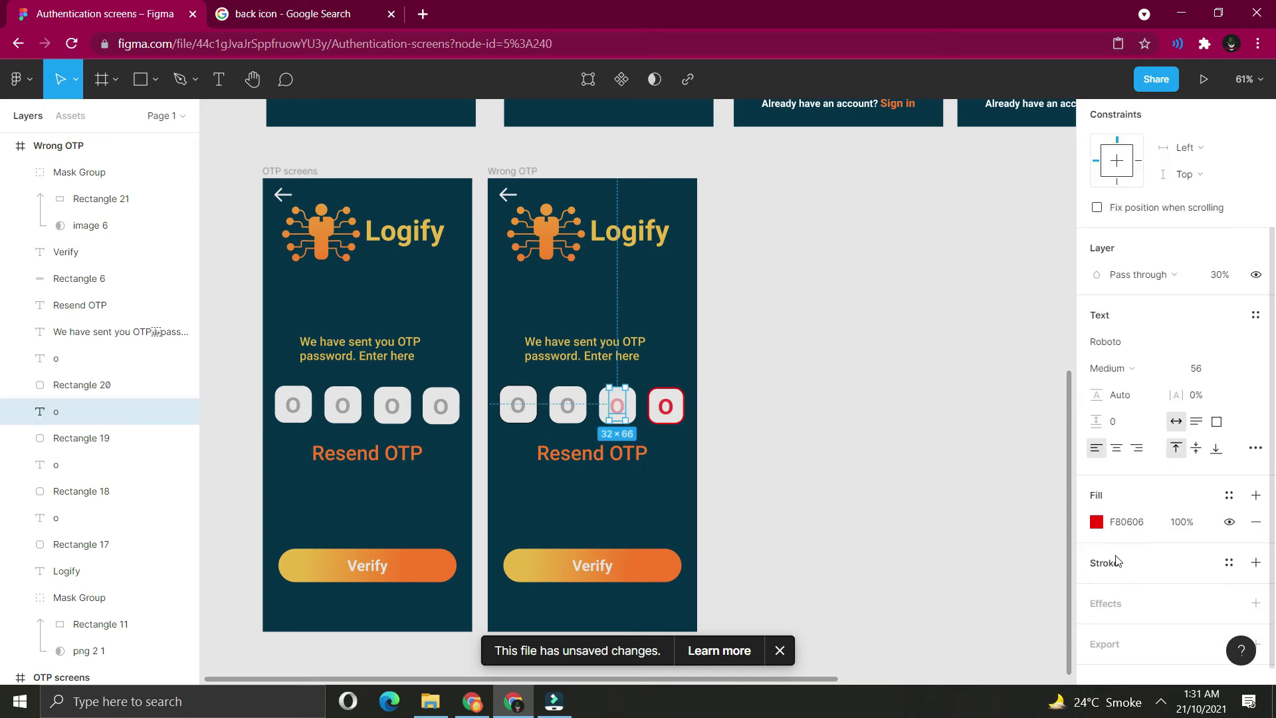
{"action": "left_click", "coordinate": [1219, 440]}
{"action": "type", "text": "100"}
{"action": "left_click", "coordinate": [629, 418]}
{"action": "left_click", "coordinate": [1256, 547]}
Apply red from the document colours to the second code box and its letter, and set the letter's opacity to 100%.
{"action": "left_click", "coordinate": [568, 406]}
{"action": "left_click", "coordinate": [583, 410], "text": "shift"}
{"action": "scroll", "coordinate": [1116, 505], "scroll_direction": "down", "scroll_amount": 4}
{"action": "left_click", "coordinate": [1097, 473]}
{"action": "left_click", "coordinate": [957, 627]}
{"action": "left_click", "coordinate": [569, 407]}
{"action": "left_click", "coordinate": [1221, 441]}
{"action": "type", "text": "100"}
Outline the first code box in red and fill its letter with red FF0202.
{"action": "left_click_drag", "start_coordinate": [542, 429], "coordinate": [517, 403]}
{"action": "left_click", "coordinate": [518, 405]}
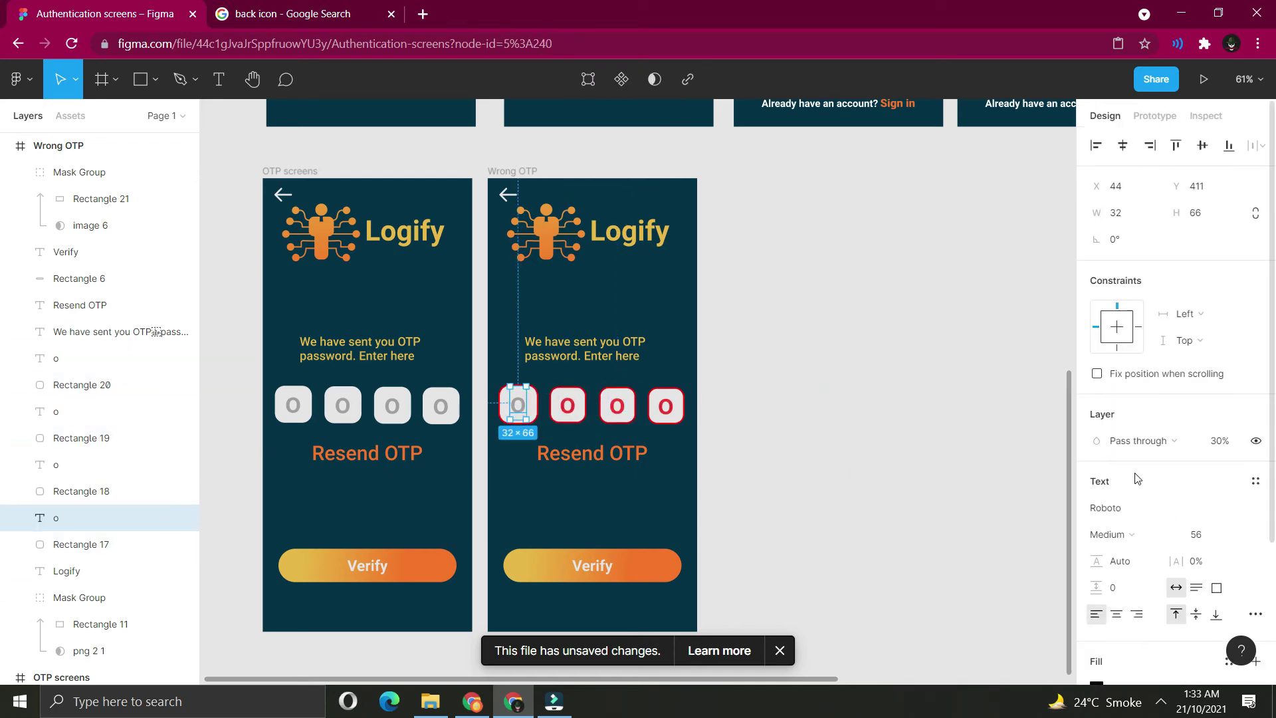
{"action": "scroll", "coordinate": [1169, 465], "scroll_direction": "down", "scroll_amount": 3}
{"action": "left_click", "coordinate": [1097, 500]}
{"action": "left_click_drag", "start_coordinate": [977, 359], "coordinate": [1060, 269]}
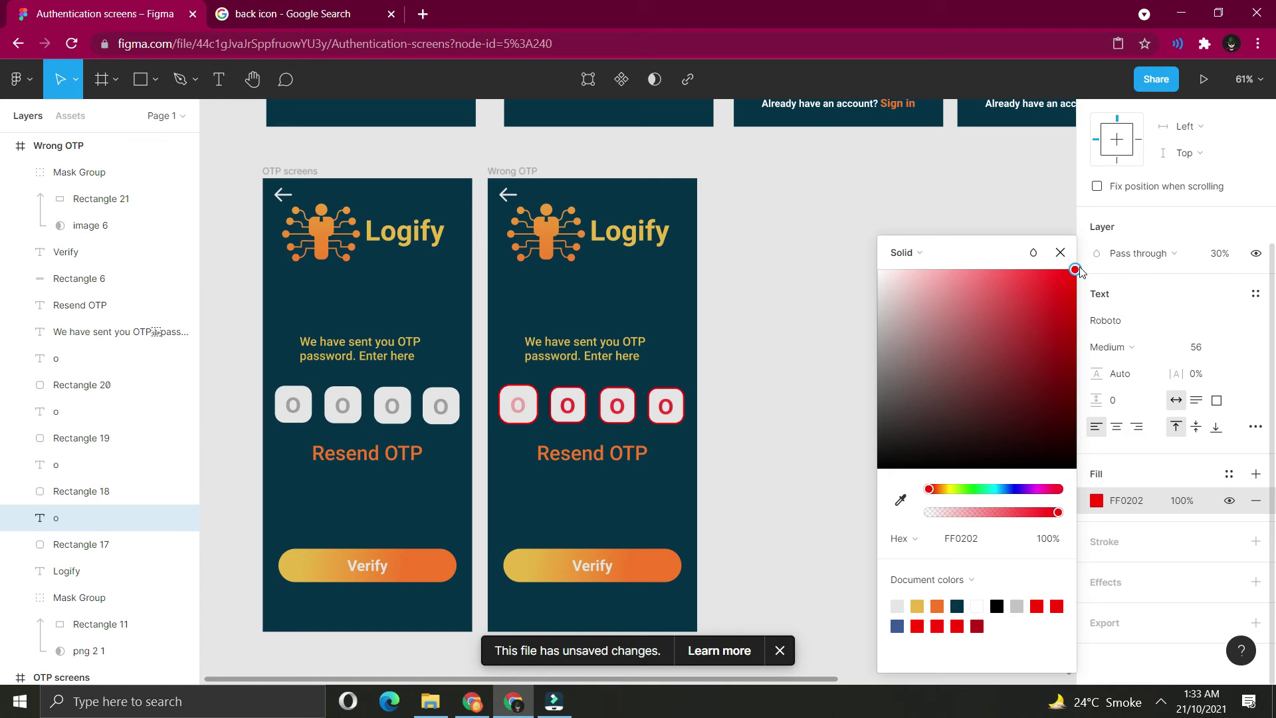
{"action": "left_click", "coordinate": [812, 427]}
Set the opacity of the first code box's letter to 80%.
{"action": "left_click", "coordinate": [519, 409]}
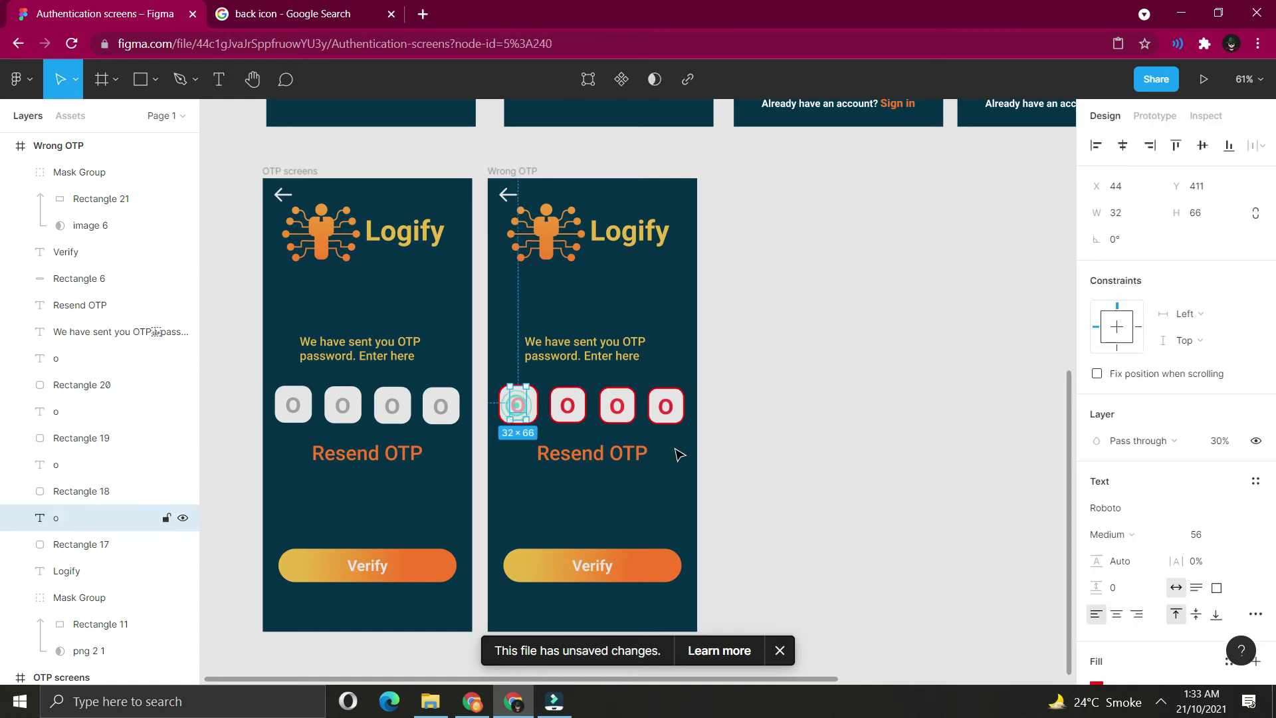
{"action": "left_click", "coordinate": [1227, 446]}
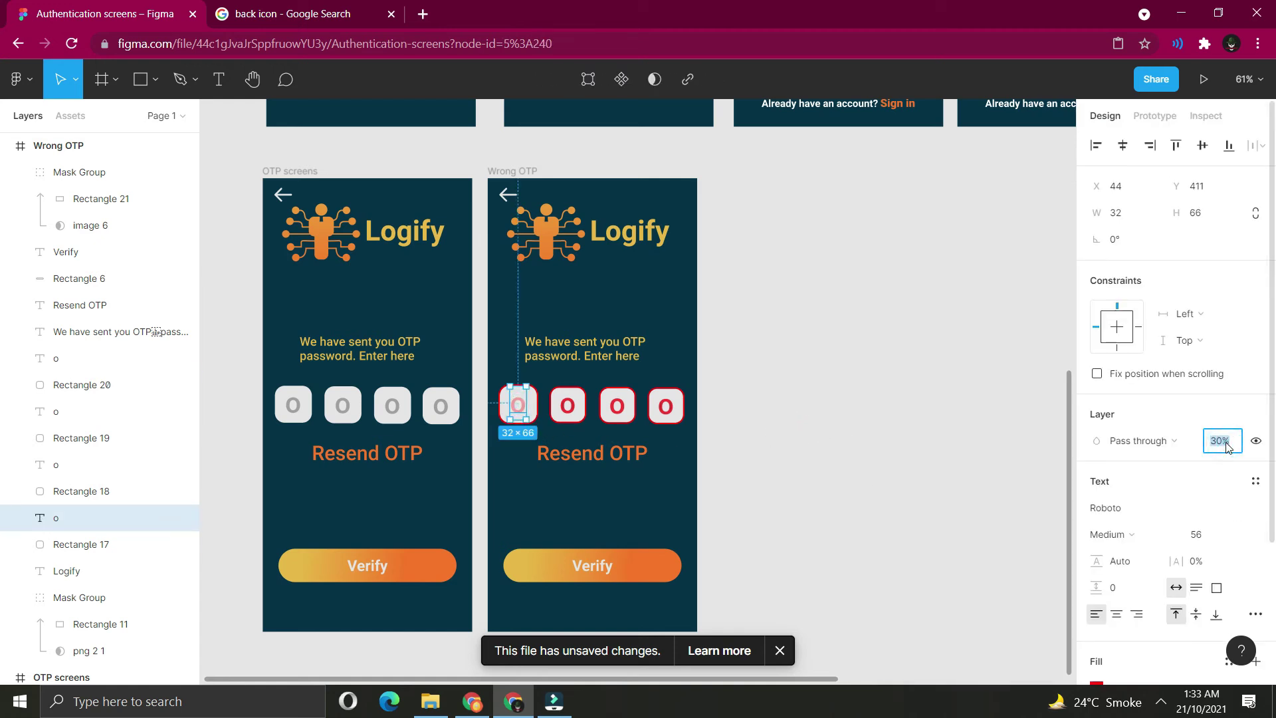
{"action": "type", "text": "80"}
{"action": "left_click", "coordinate": [957, 471]}
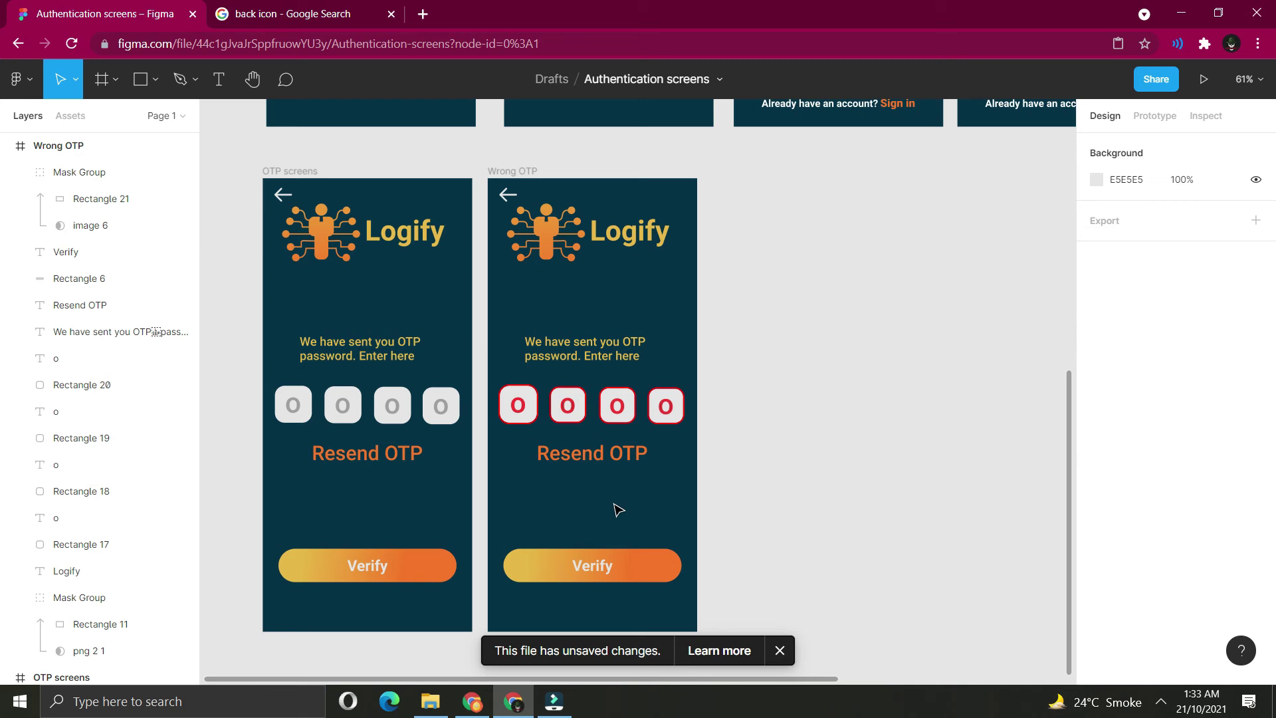
Replace the Wrong OTP screen's instruction with "You have entered Wrong OTP. Please verify again", split over two lines.
{"action": "left_click", "coordinate": [570, 347]}
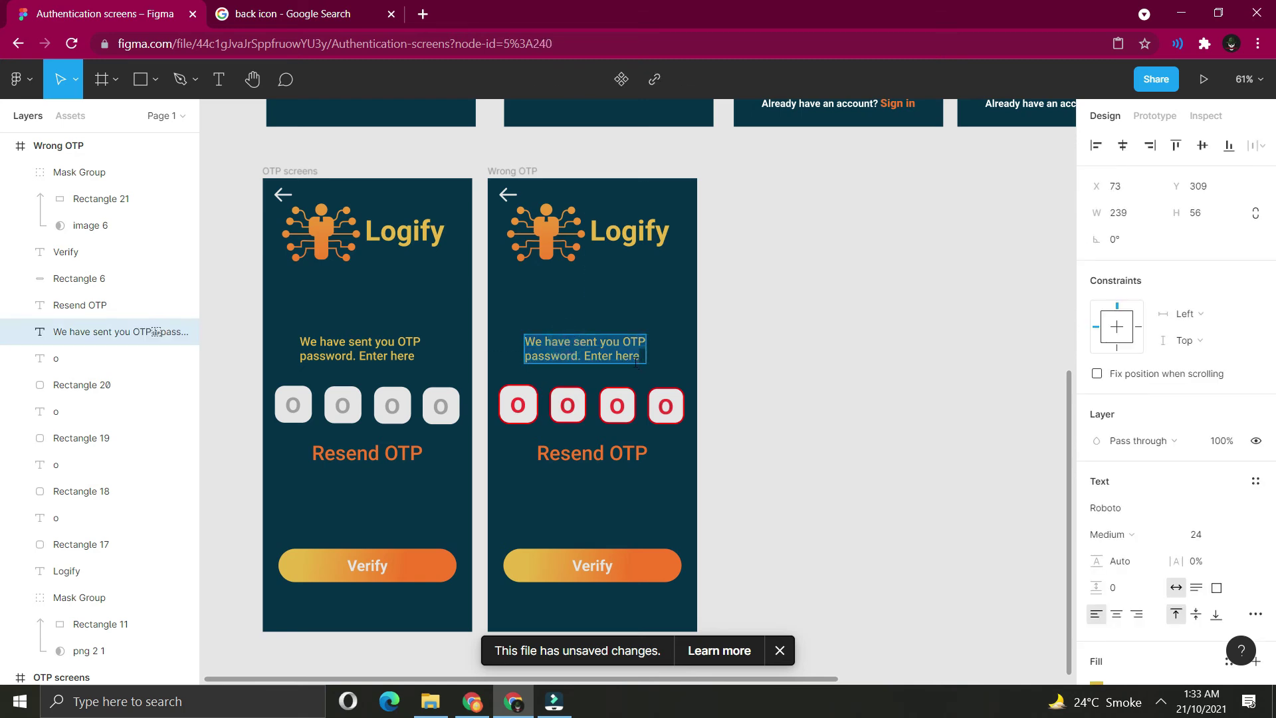
{"action": "key", "text": "BackSpace"}
{"action": "type", "text": "You have en"}
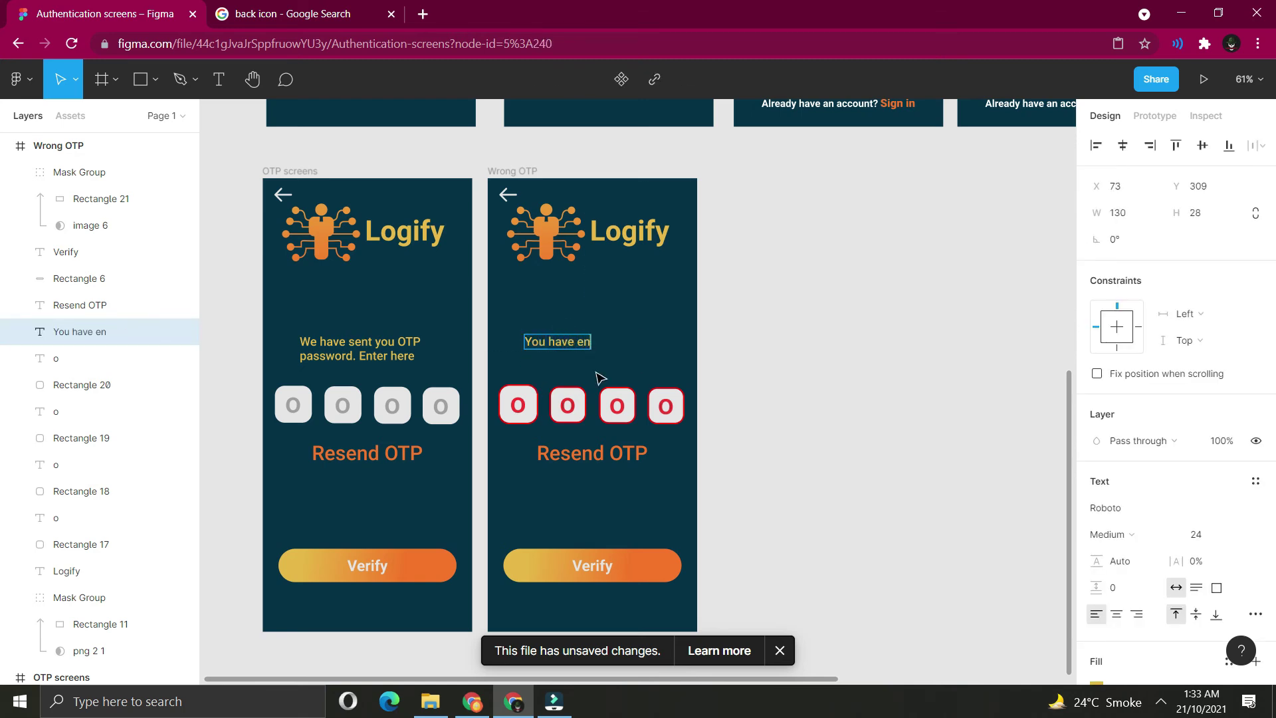
{"action": "type", "text": "tered Wrong"}
{"action": "key", "text": "Return"}
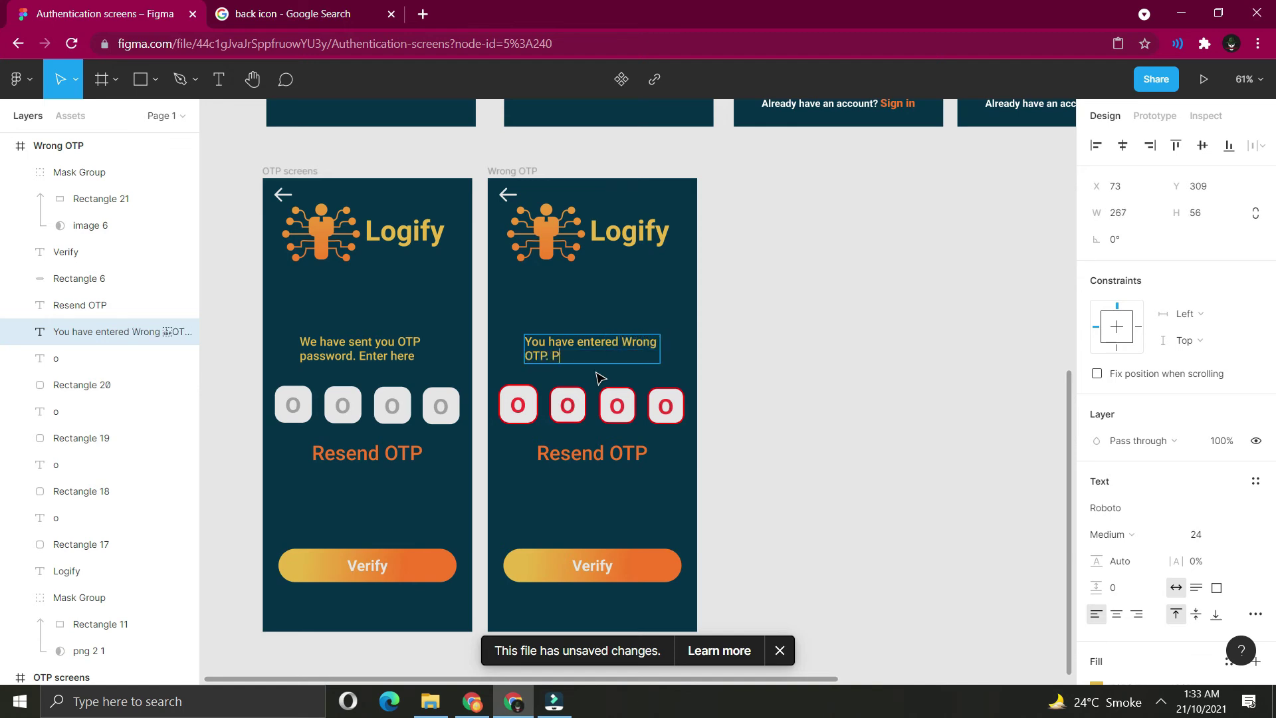
{"action": "type", "text": "OTP. Please verify again"}
{"action": "key", "text": "Escape"}
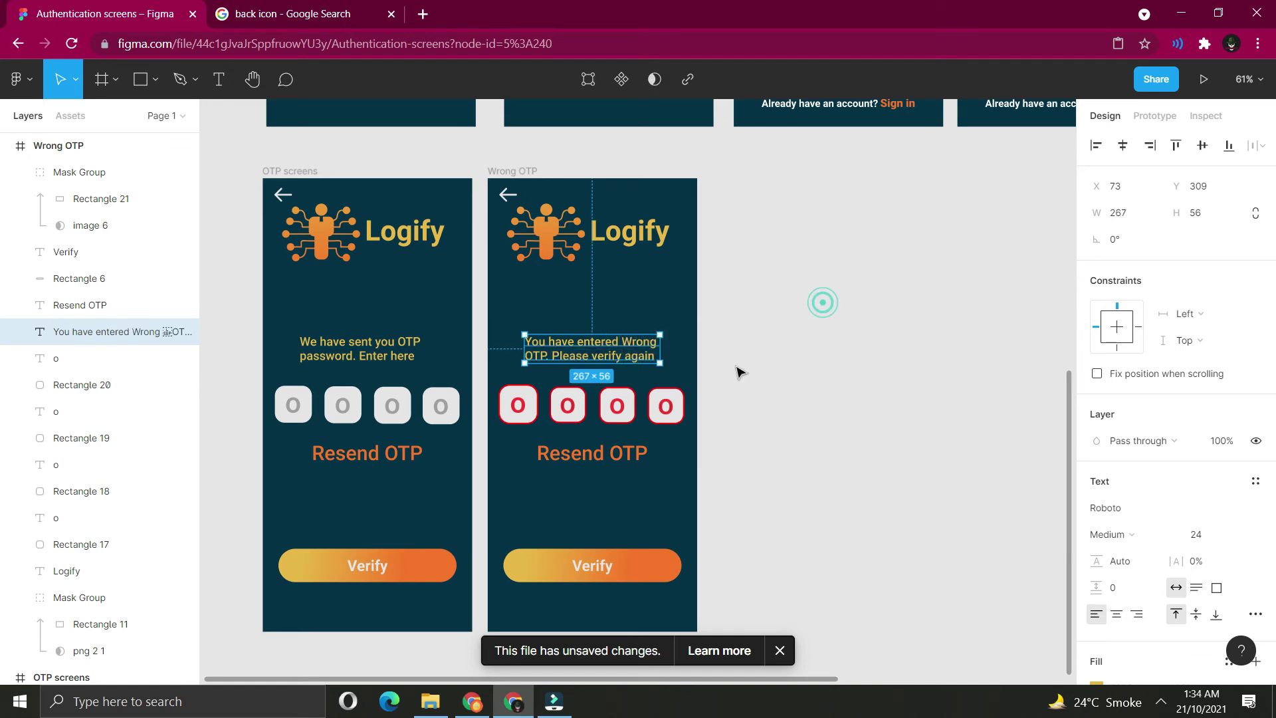
Add an iPhone 11 Pro Max frame and place it beside the Wrong OTP screen.
{"action": "scroll", "coordinate": [719, 362], "scroll_direction": "right", "scroll_amount": 2}
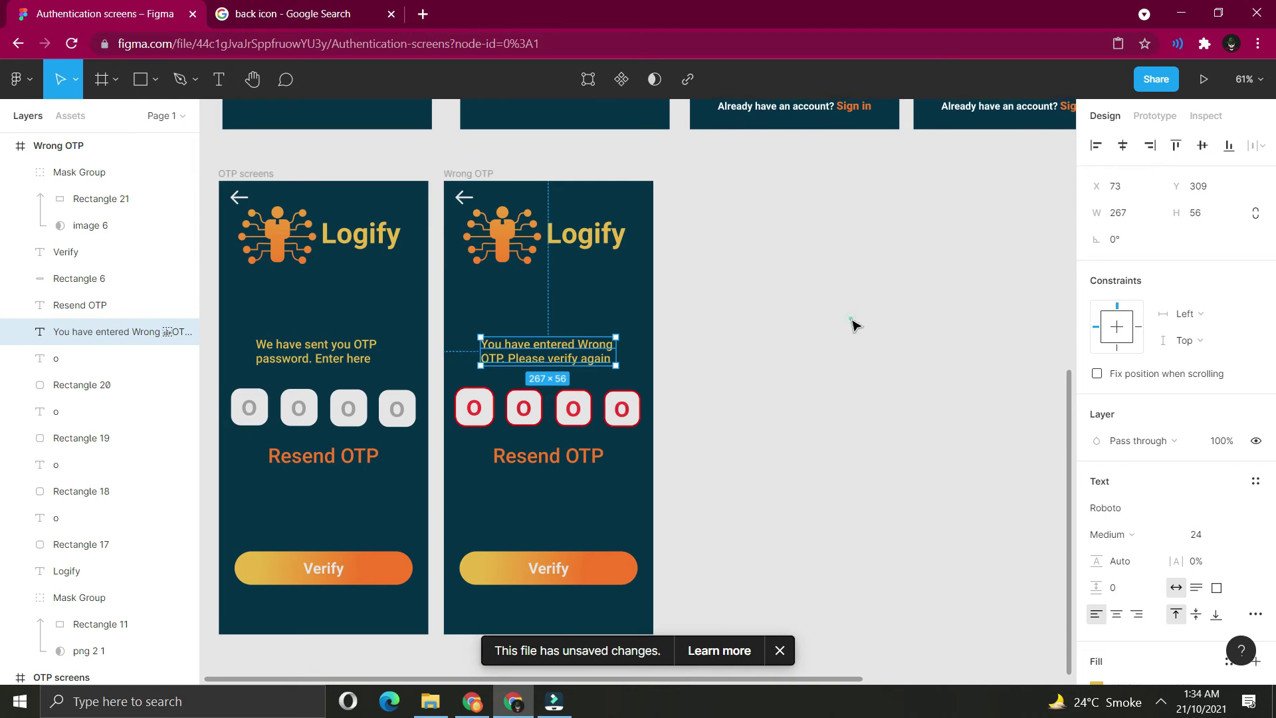
{"action": "left_click", "coordinate": [787, 462]}
{"action": "scroll", "coordinate": [786, 462], "scroll_direction": "down", "scroll_amount": 1}
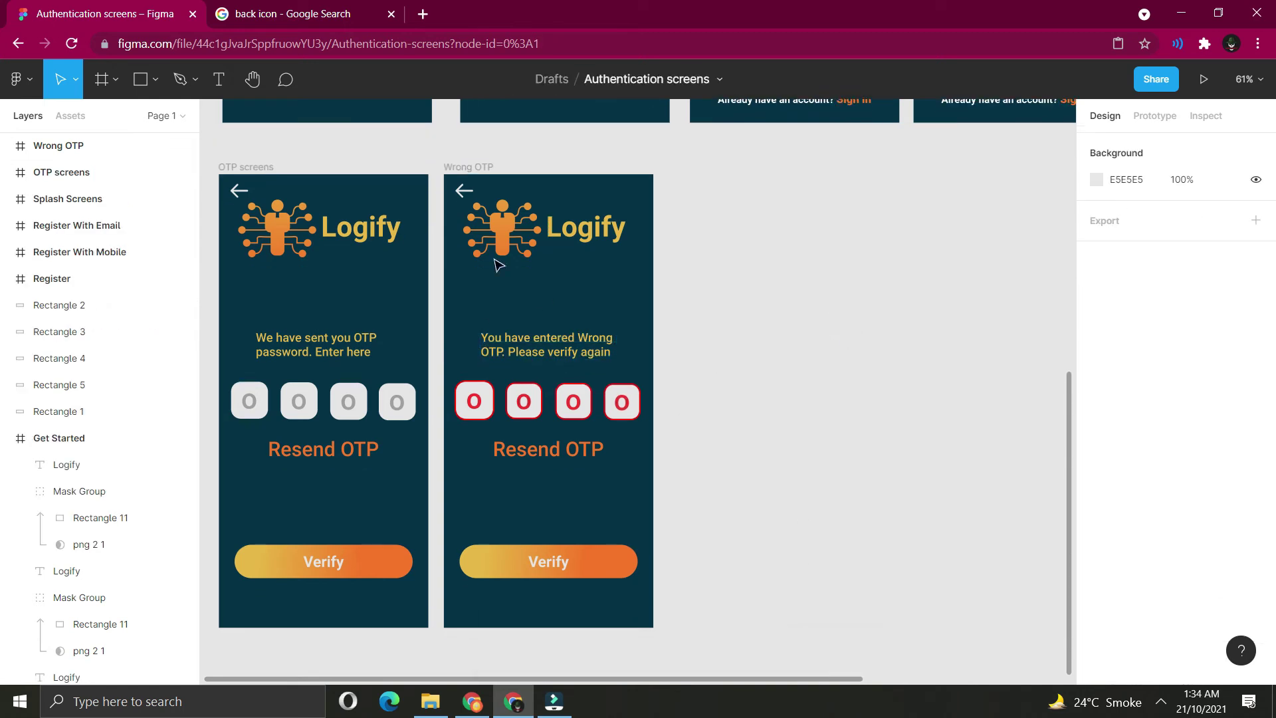
{"action": "key", "text": "f"}
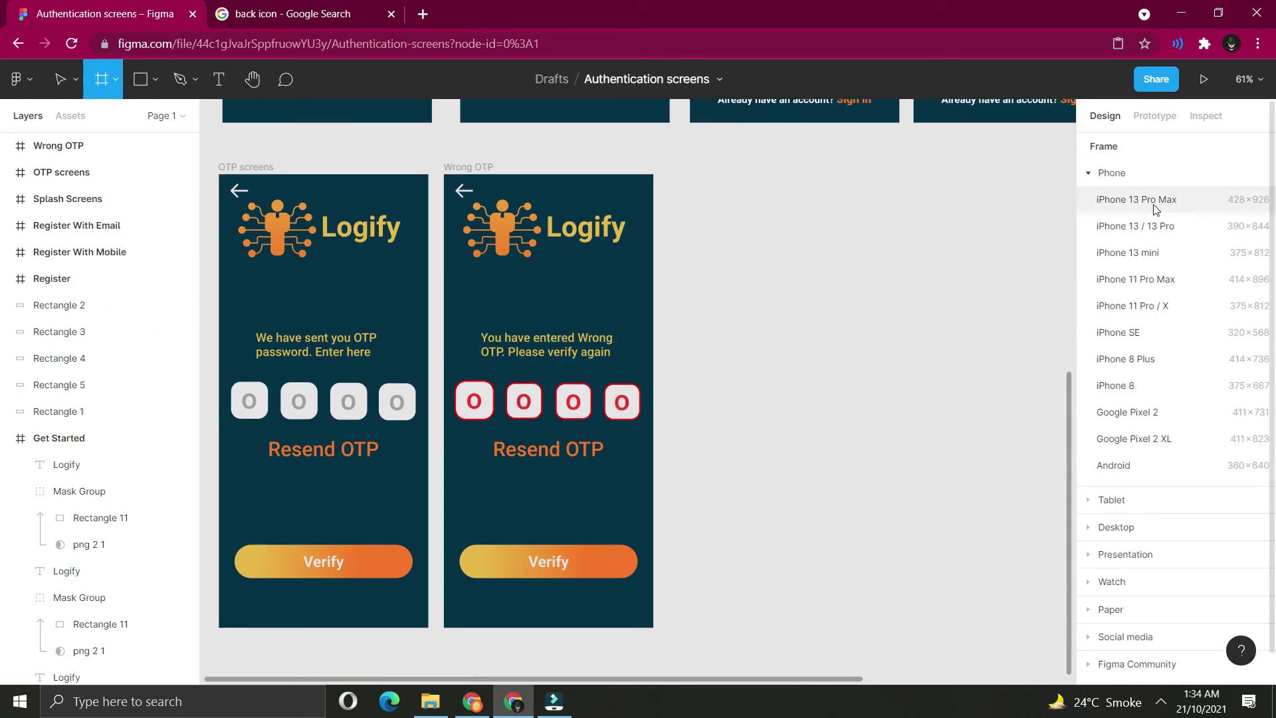
{"action": "left_click", "coordinate": [1138, 279]}
{"action": "left_click_drag", "start_coordinate": [761, 317], "coordinate": [791, 316]}
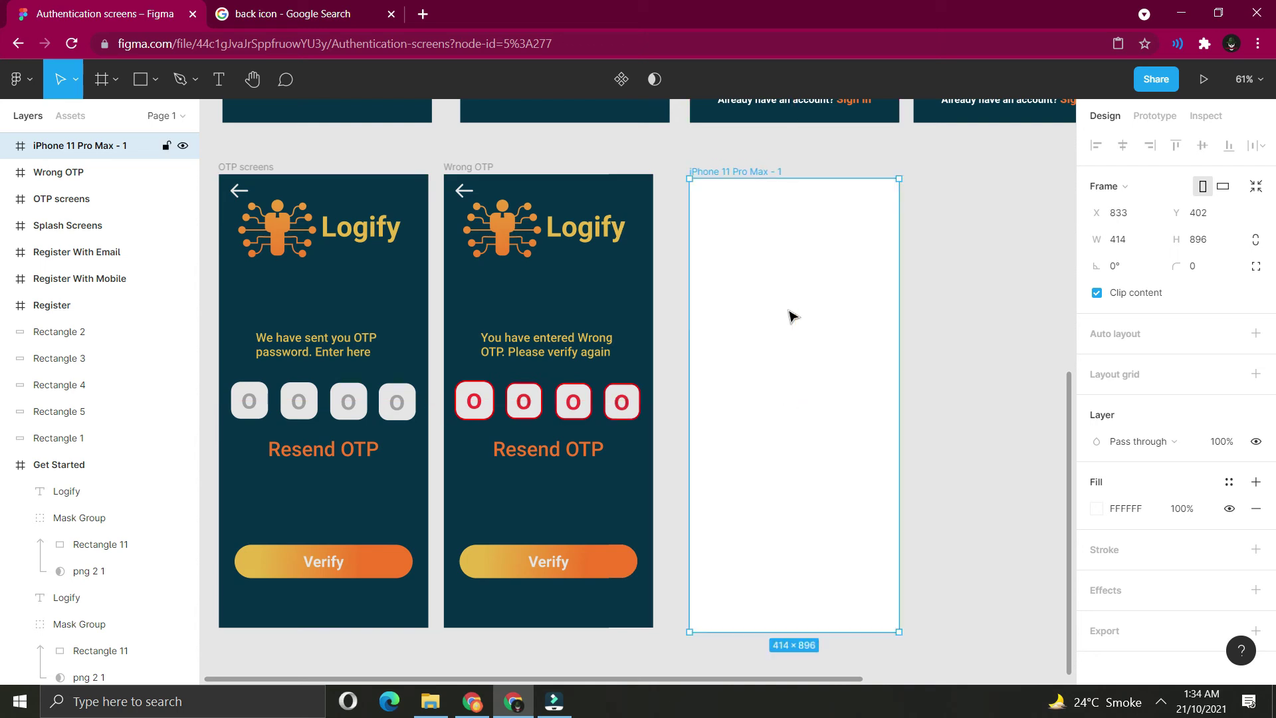
Fill the new frame with the dark teal background colour 043249 sampled from an existing screen.
{"action": "left_click", "coordinate": [942, 319]}
{"action": "scroll", "coordinate": [942, 319], "scroll_direction": "up", "scroll_amount": 1}
{"action": "left_click", "coordinate": [824, 320]}
{"action": "key", "text": "i"}
{"action": "left_click", "coordinate": [994, 123]}
{"action": "left_click", "coordinate": [965, 335]}
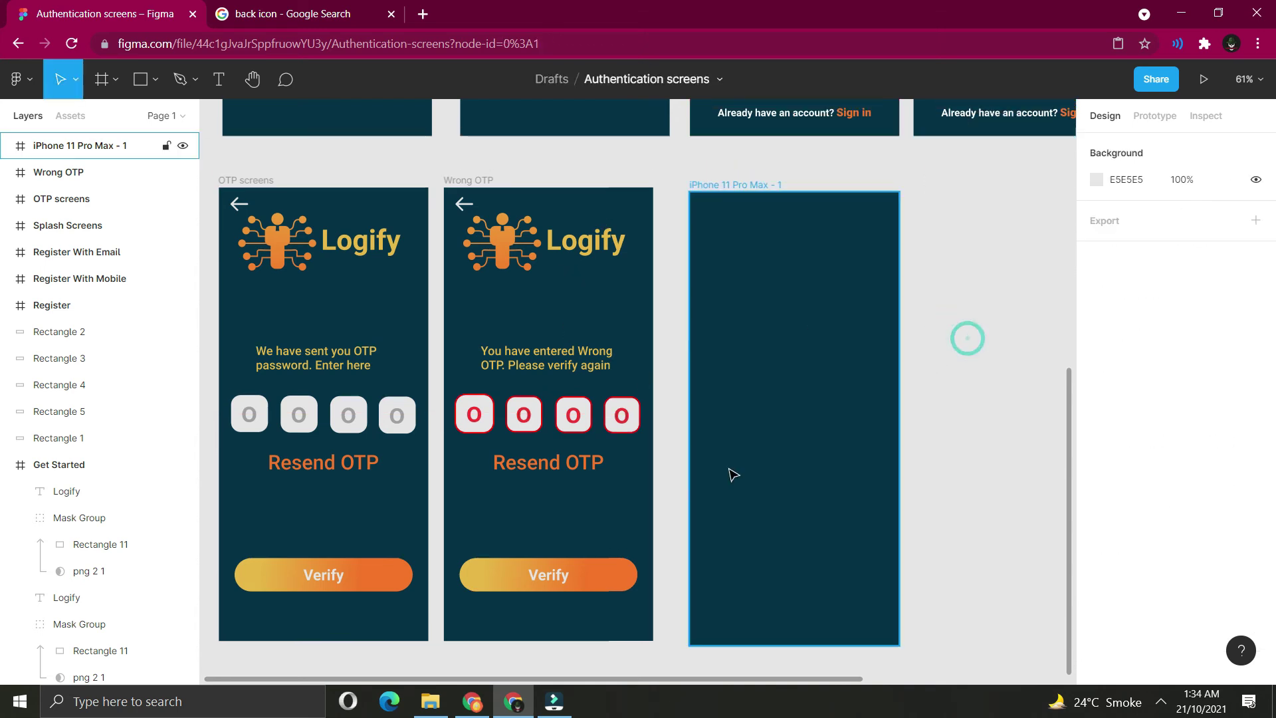
Copy all the contents of the Register With Mobile screen into the new frame.
{"action": "left_click", "coordinate": [763, 418]}
{"action": "scroll", "coordinate": [762, 418], "scroll_direction": "up", "scroll_amount": 1}
{"action": "scroll", "coordinate": [776, 424], "scroll_direction": "down", "scroll_amount": 2}
{"action": "scroll", "coordinate": [776, 424], "scroll_direction": "up", "scroll_amount": 3}
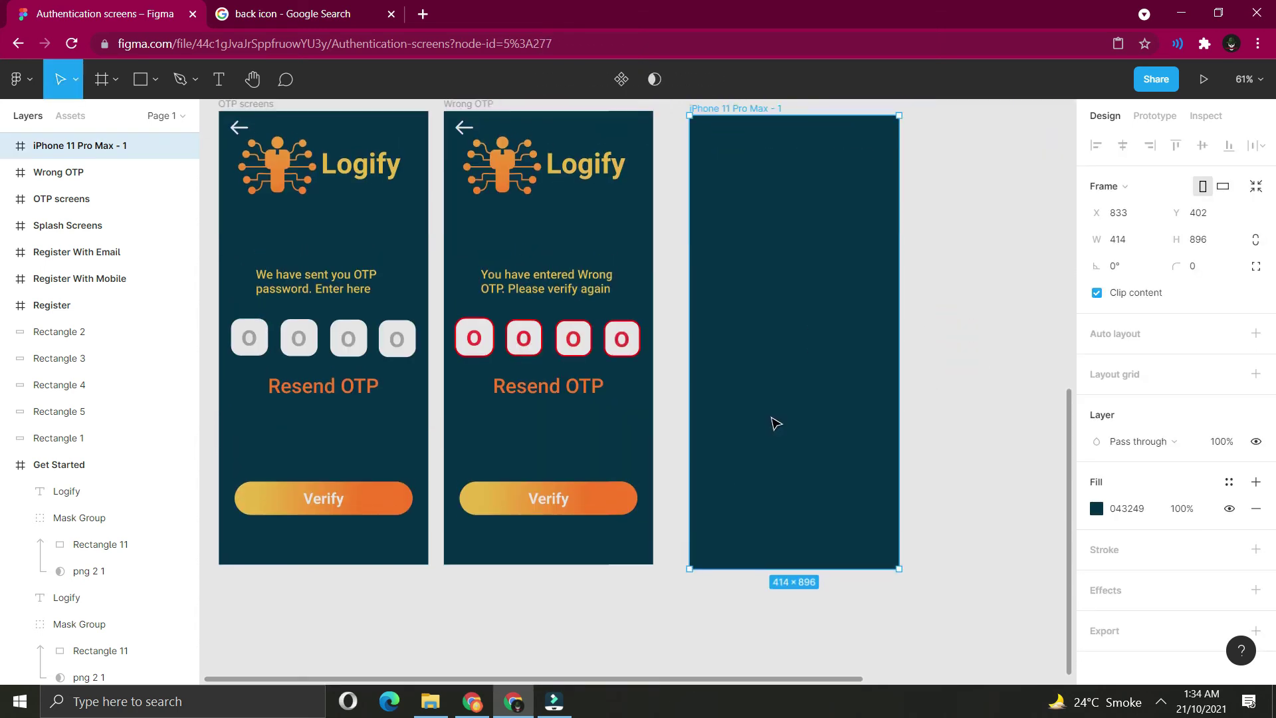
{"action": "scroll", "coordinate": [776, 424], "scroll_direction": "down", "scroll_amount": 2}
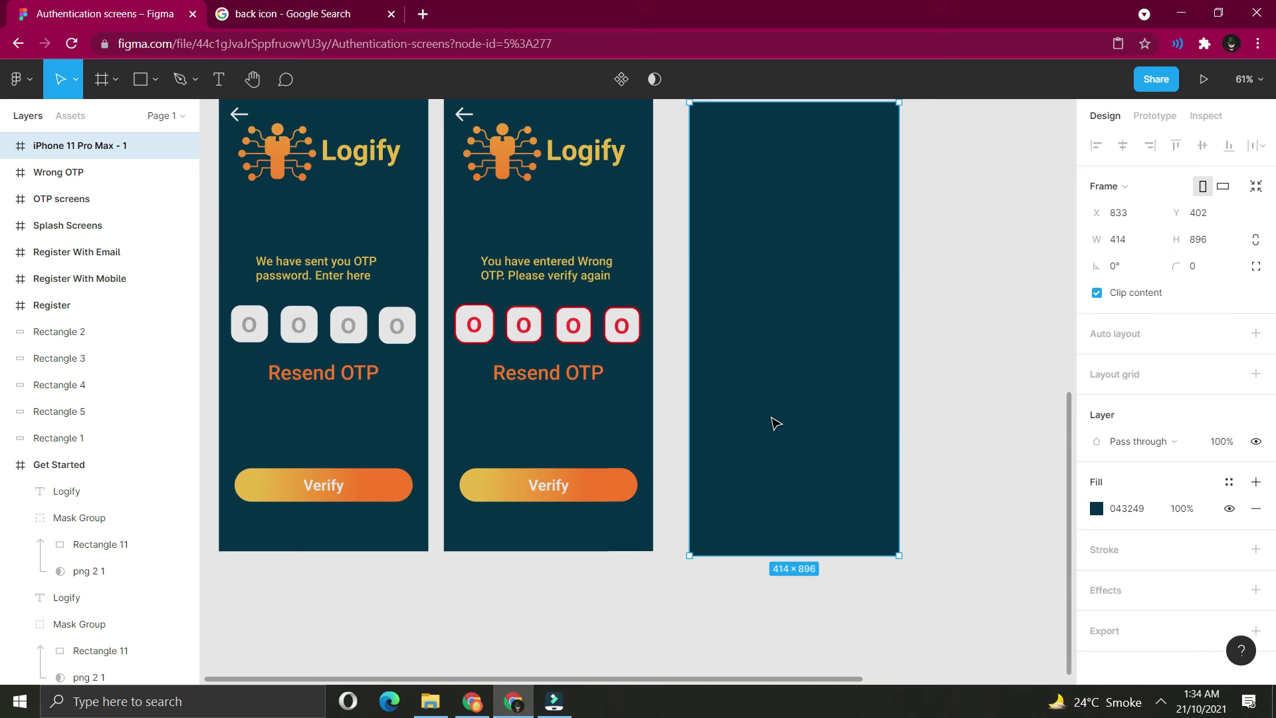
{"action": "scroll", "coordinate": [777, 424], "scroll_direction": "up", "scroll_amount": 1}
{"action": "scroll", "coordinate": [774, 424], "scroll_direction": "up", "scroll_amount": 5}
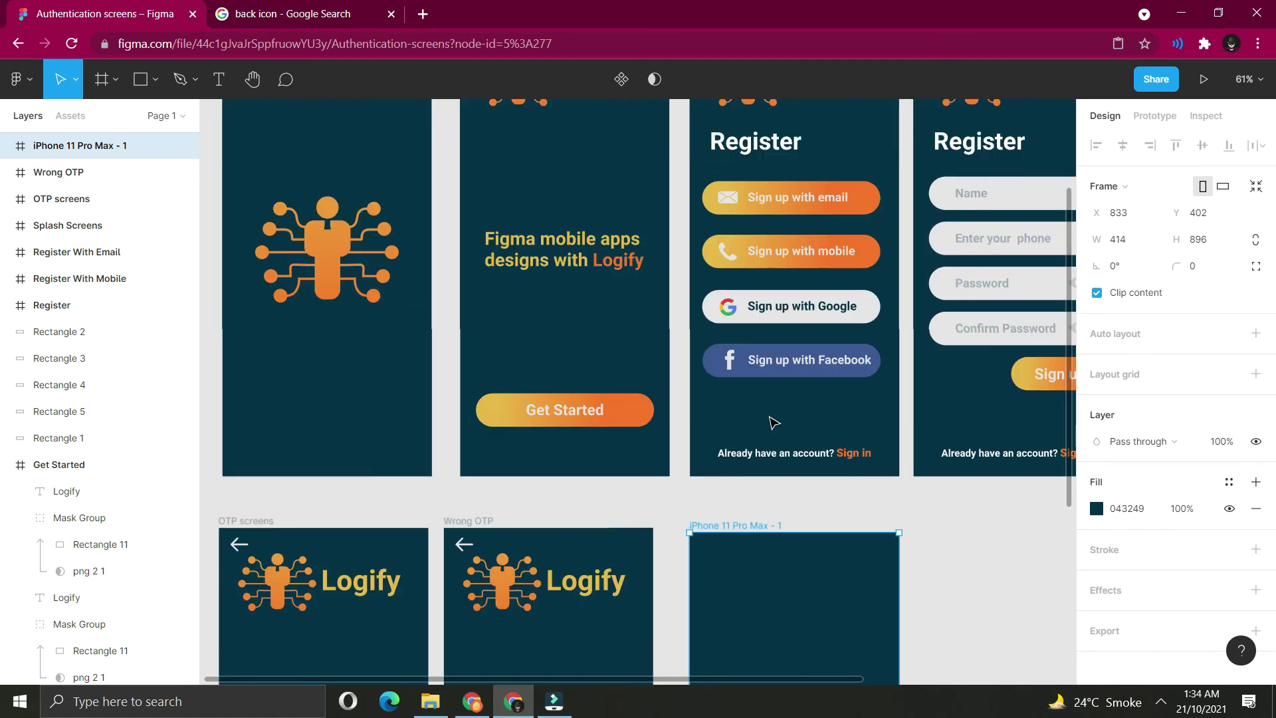
{"action": "scroll", "coordinate": [868, 495], "scroll_direction": "right", "scroll_amount": 3}
{"action": "scroll", "coordinate": [867, 495], "scroll_direction": "up", "scroll_amount": 1}
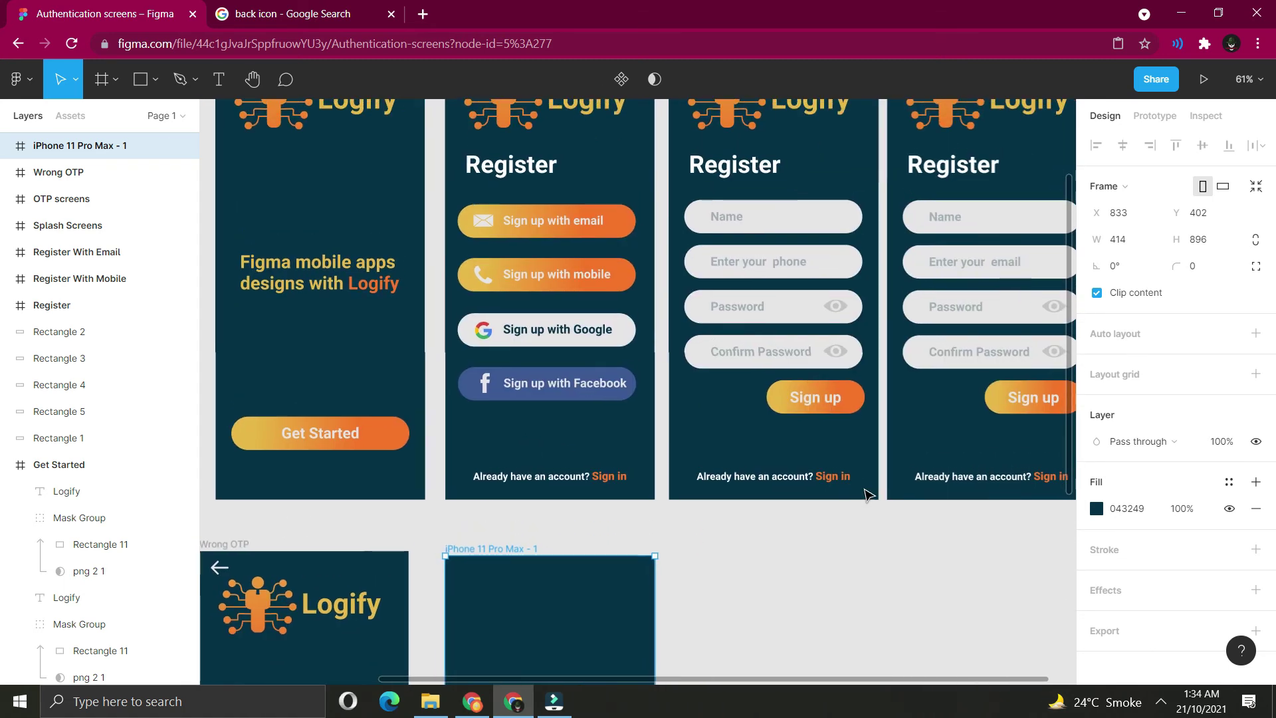
{"action": "left_click", "coordinate": [761, 135]}
{"action": "left_click_drag", "start_coordinate": [854, 541], "coordinate": [685, 188]}
{"action": "scroll", "coordinate": [570, 381], "scroll_direction": "down", "scroll_amount": 5}
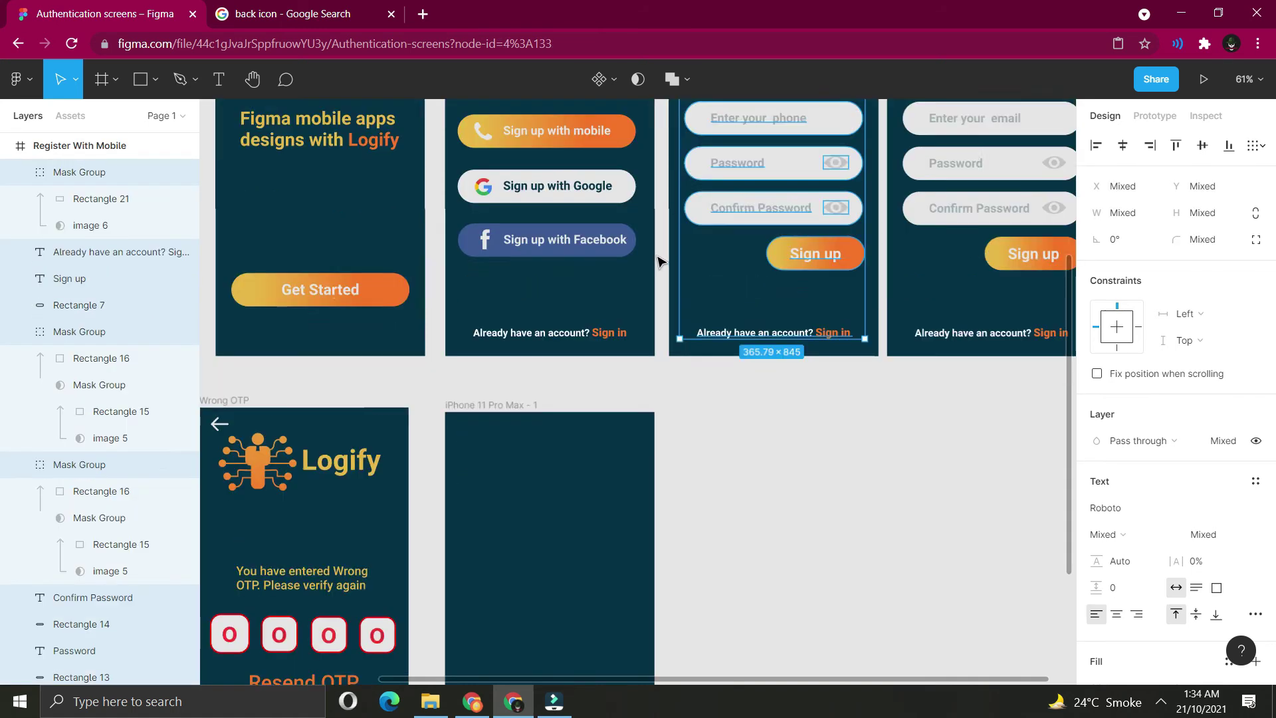
{"action": "left_click", "coordinate": [570, 380]}
{"action": "key", "text": "ctrl+v"}
{"action": "scroll", "coordinate": [716, 319], "scroll_direction": "down", "scroll_amount": 3}
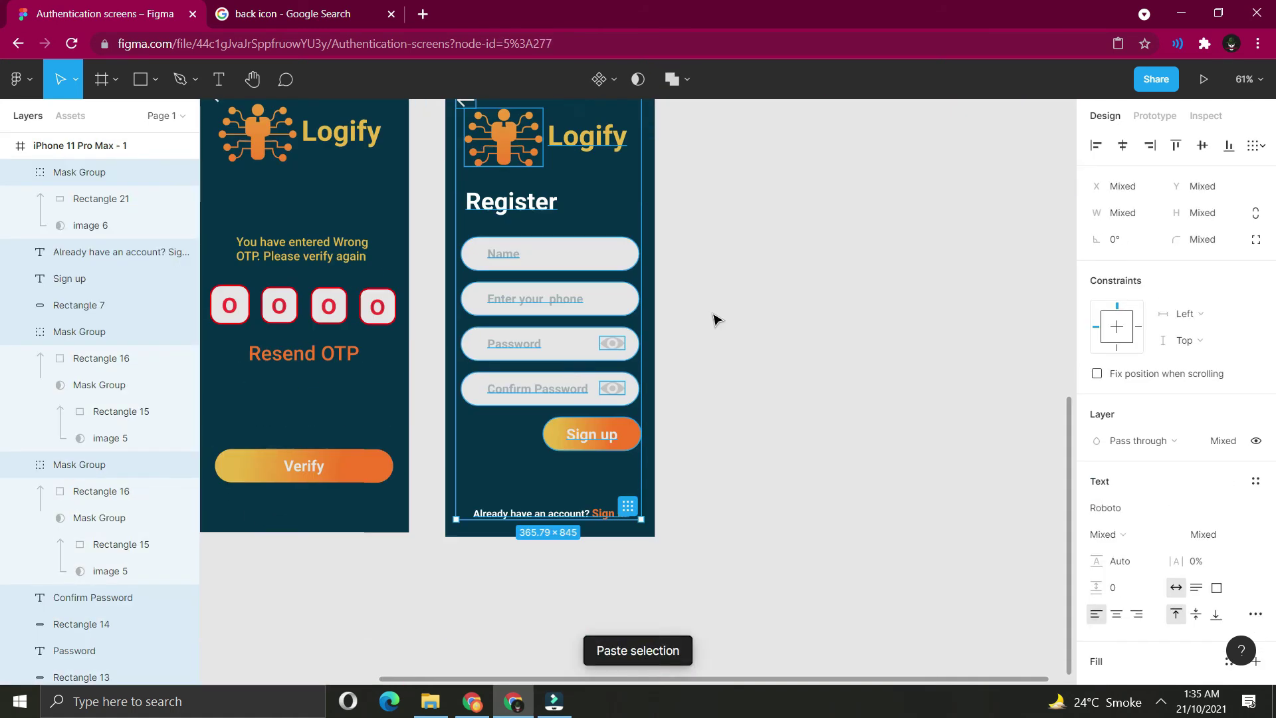
{"action": "left_click", "coordinate": [768, 308]}
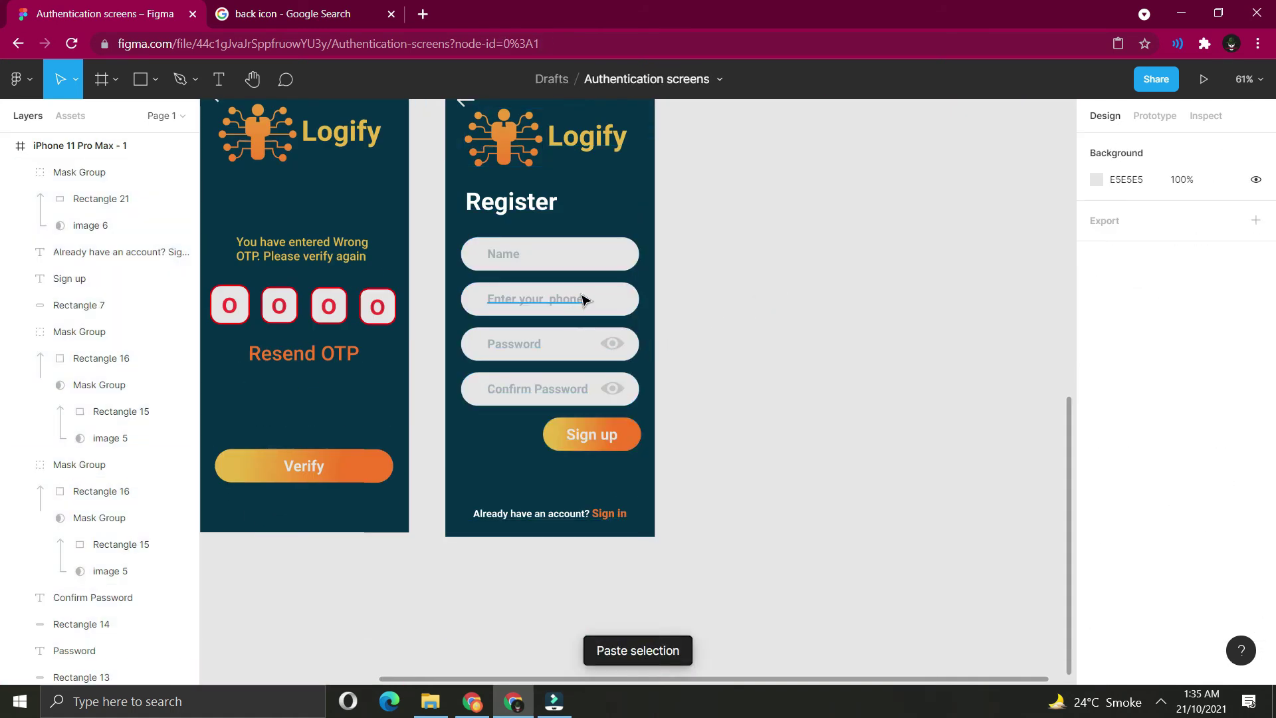
Replace the new screen's Name placeholder with "Enter mobile or mail".
{"action": "left_click", "coordinate": [546, 301]}
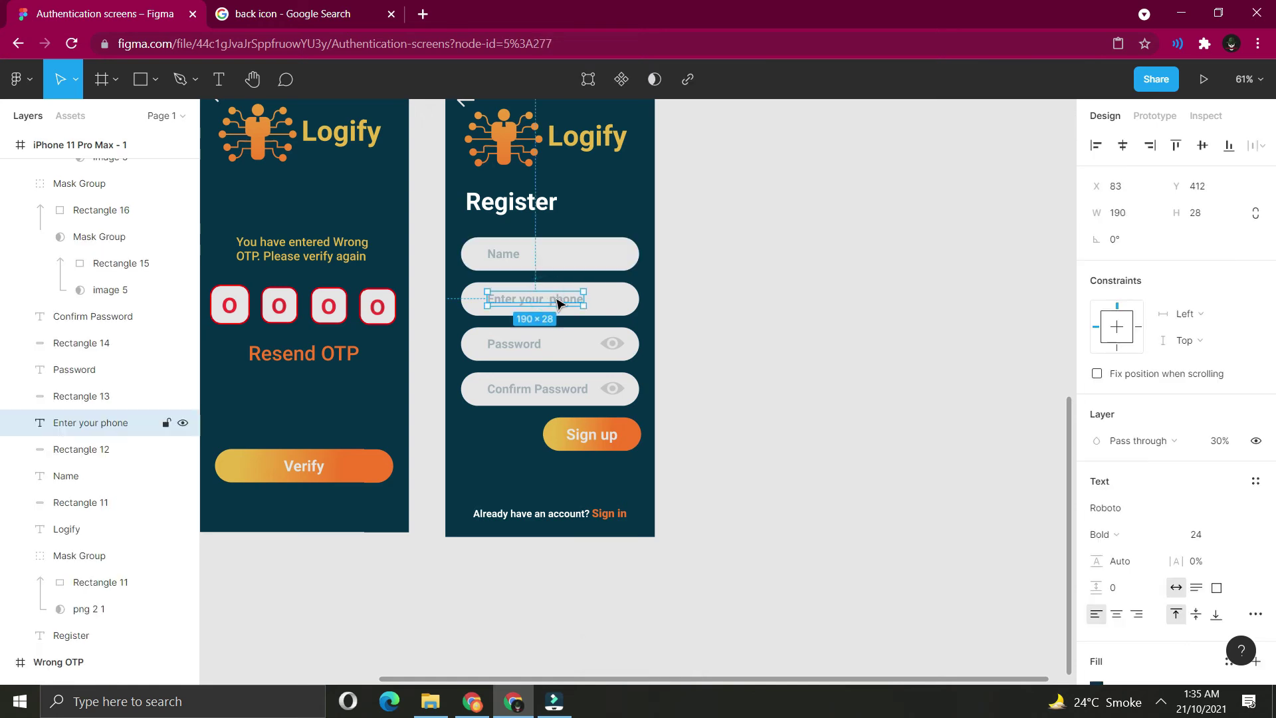
{"action": "left_click", "coordinate": [522, 261]}
{"action": "double_click", "coordinate": [520, 262]}
{"action": "type", "text": "E"}
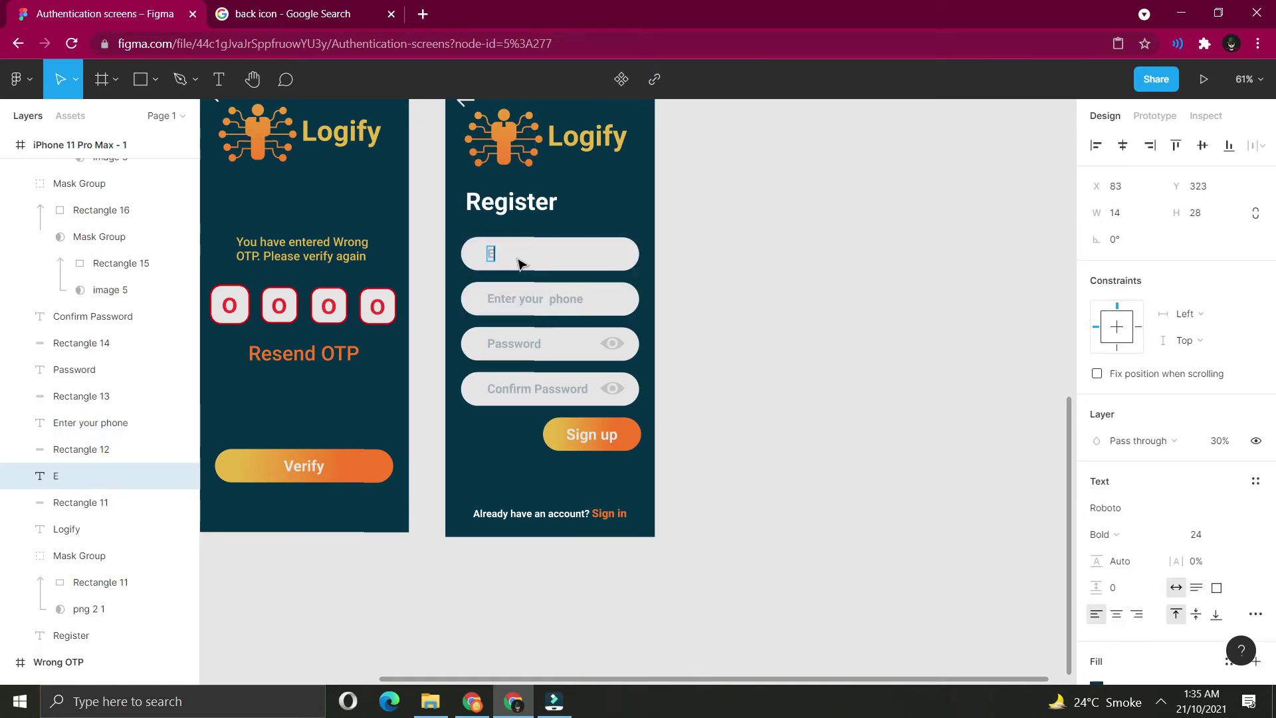
{"action": "type", "text": "nter mobile or m"}
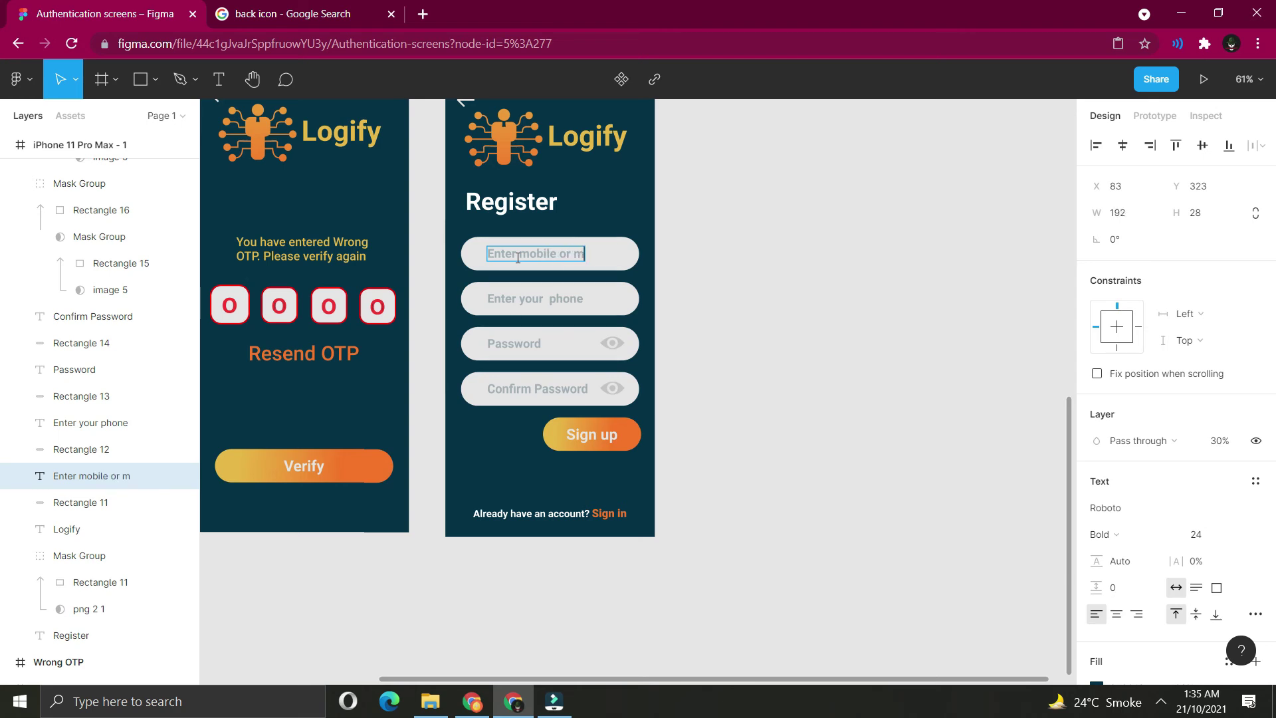
Delete the phone field and the Confirm Password field, including their placeholder texts and the eye icon, from the new screen.
{"action": "double_click", "coordinate": [556, 300]}
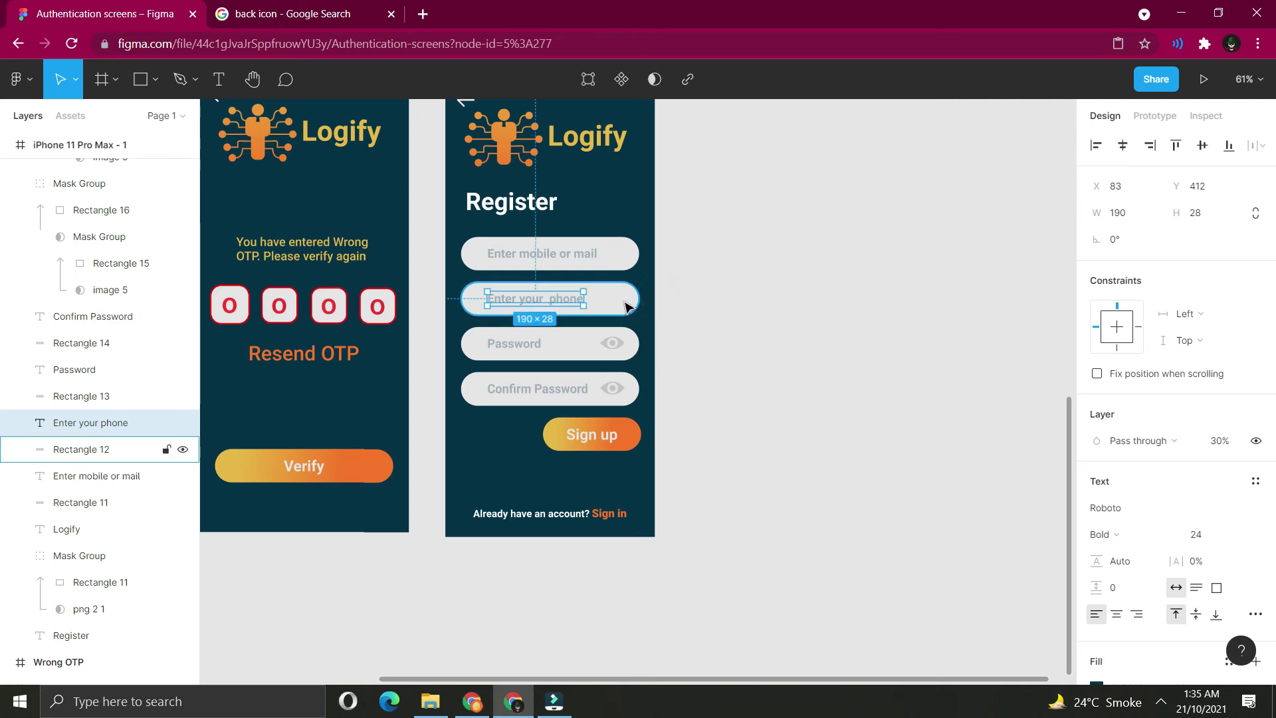
{"action": "left_click", "coordinate": [628, 298]}
{"action": "key", "text": "Delete"}
{"action": "left_click", "coordinate": [559, 305]}
{"action": "key", "text": "Delete"}
{"action": "left_click", "coordinate": [580, 395]}
{"action": "key", "text": "Delete"}
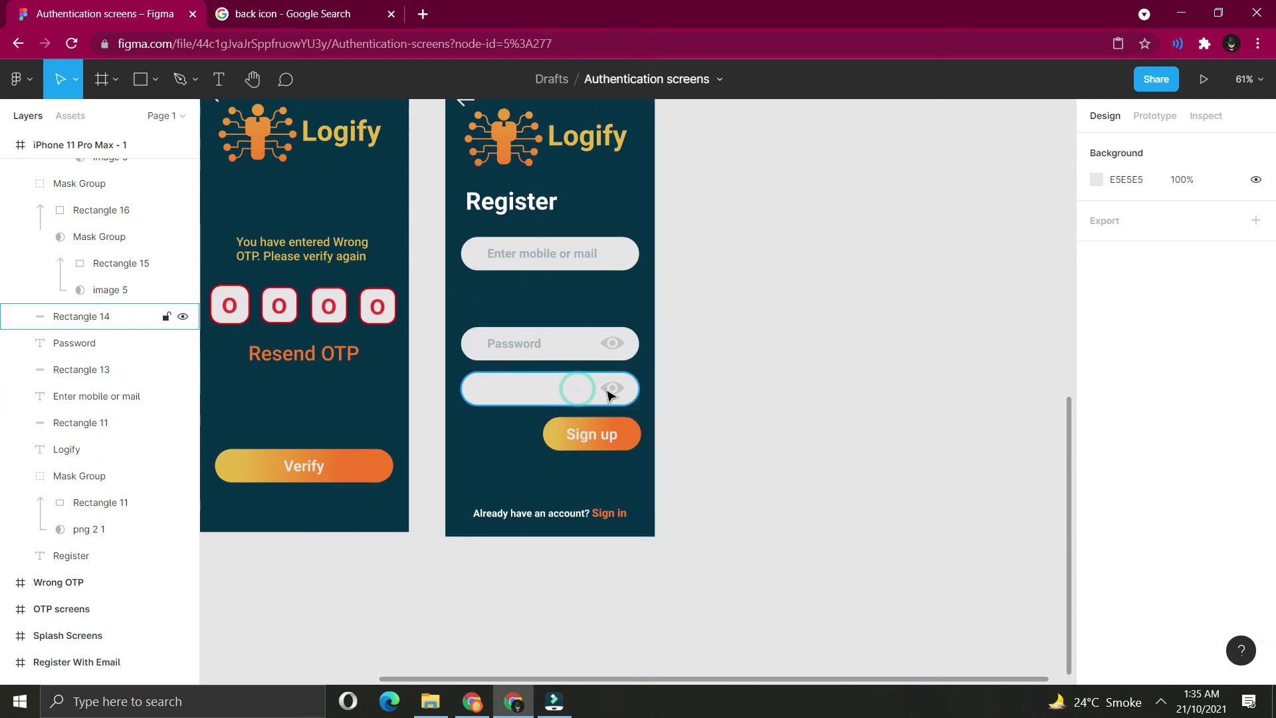
{"action": "left_click", "coordinate": [605, 391]}
{"action": "left_click", "coordinate": [590, 392]}
{"action": "key", "text": "Delete"}
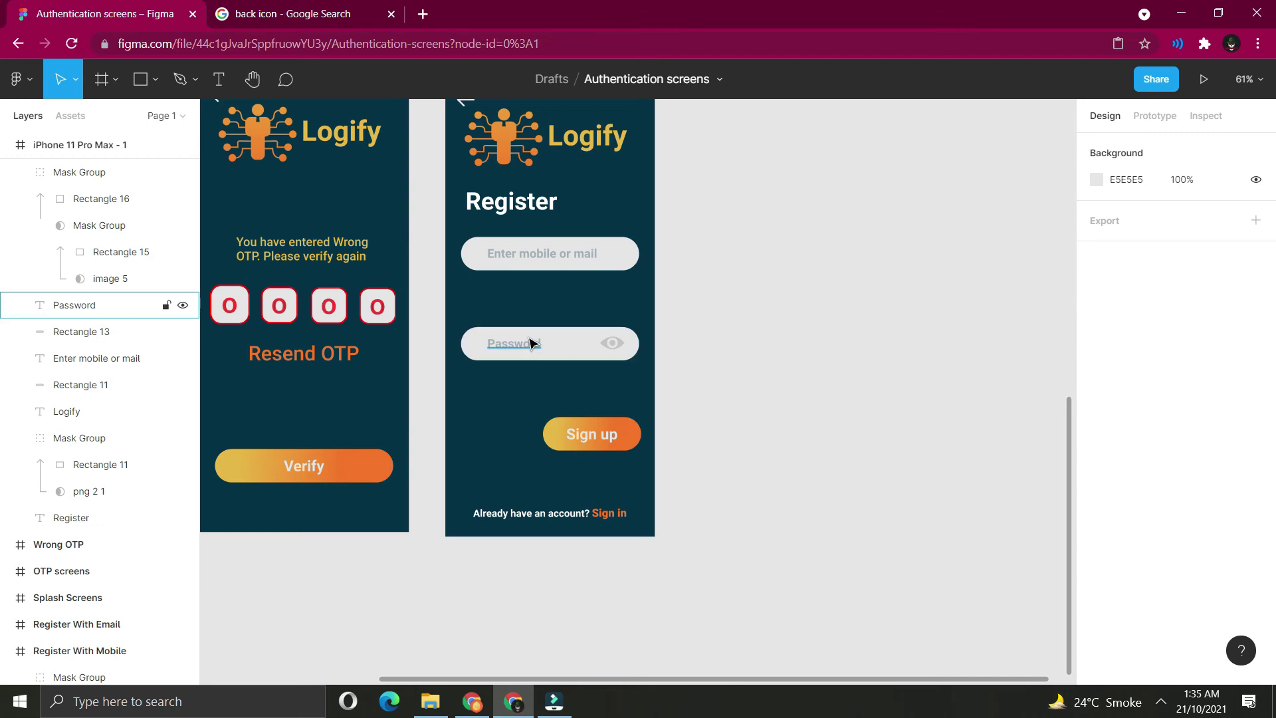
Move the Password field with its label and eye icon up, 22 px below the "Enter mobile or mail" field.
{"action": "left_click", "coordinate": [572, 345]}
{"action": "left_click", "coordinate": [613, 346], "text": "shift"}
{"action": "left_click", "coordinate": [539, 347], "text": "shift"}
{"action": "left_click_drag", "start_coordinate": [538, 346], "coordinate": [575, 303]}
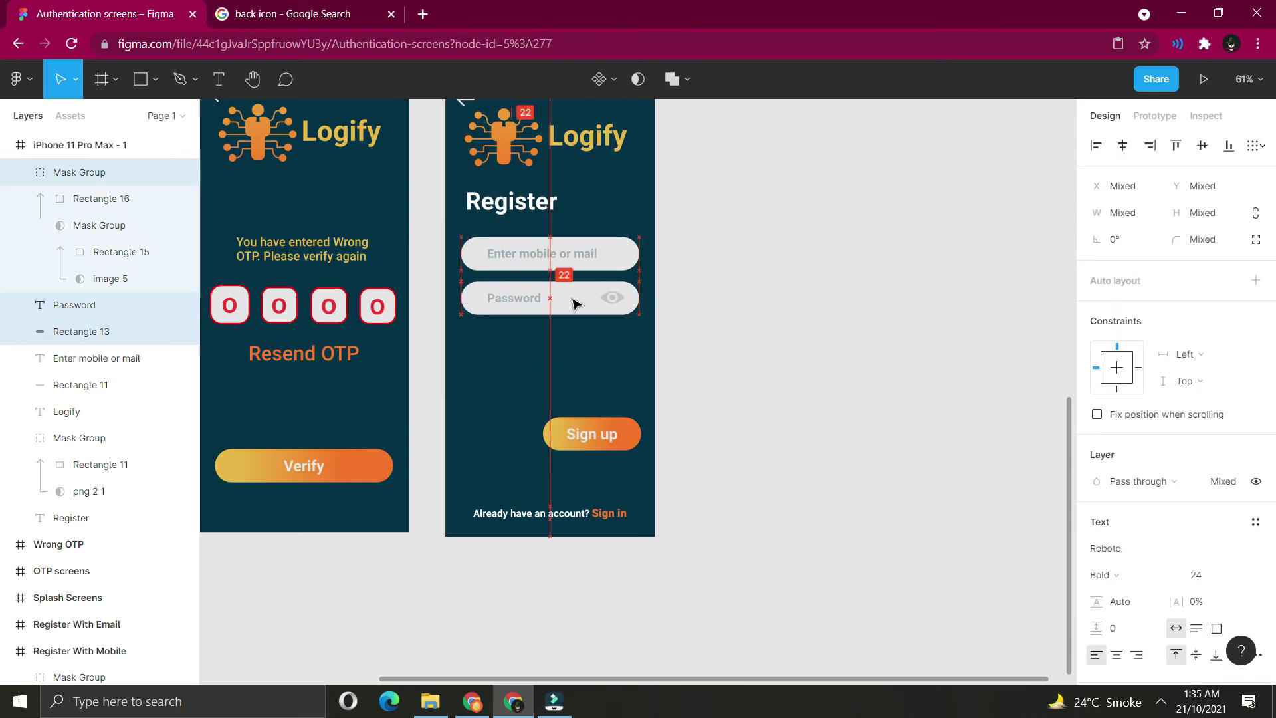
Change the new screen's Register heading to "Login".
{"action": "left_click", "coordinate": [543, 209]}
{"action": "type", "text": "Login"}
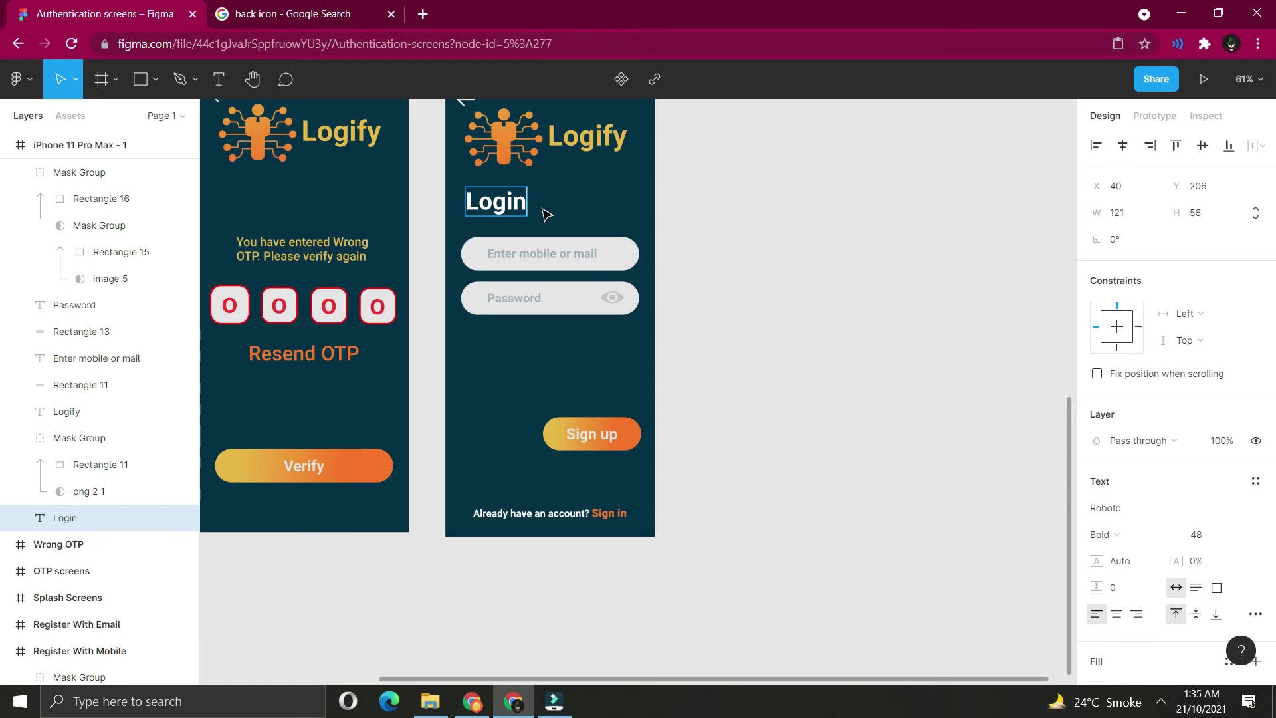
{"action": "left_click", "coordinate": [759, 302]}
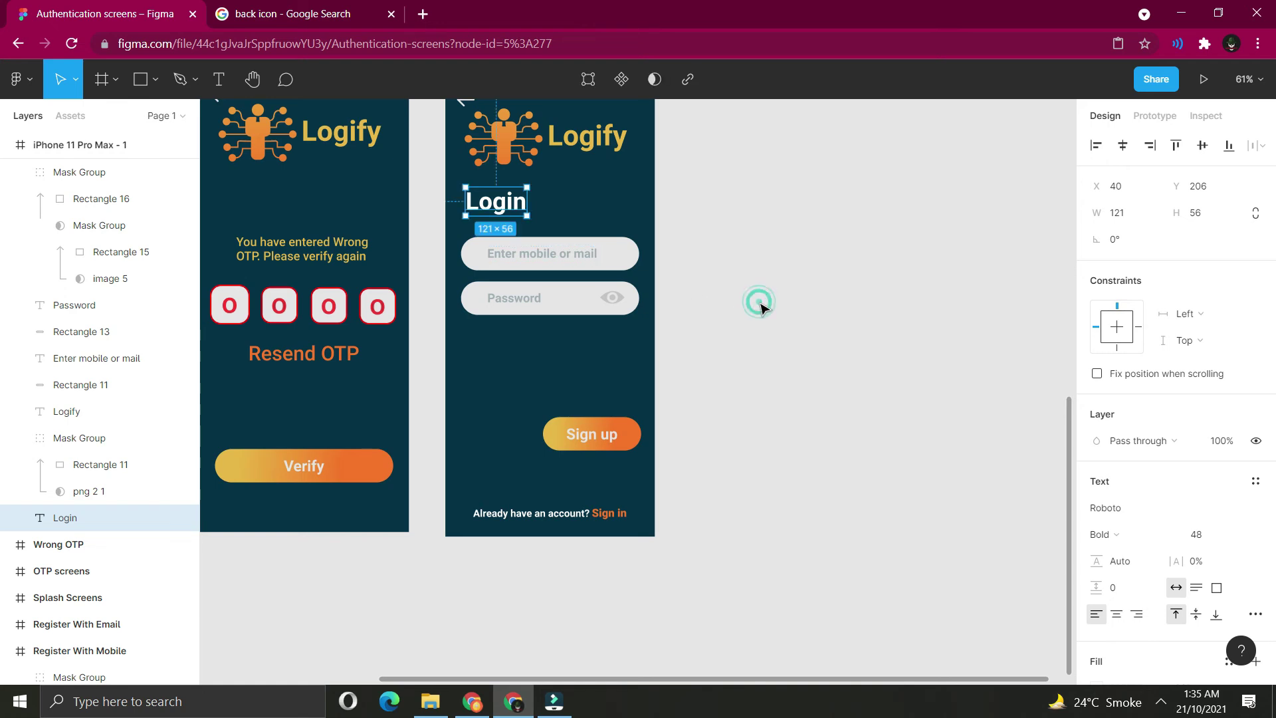
Delete the Sign up label and its gradient button shape from the new screen.
{"action": "double_click", "coordinate": [613, 441]}
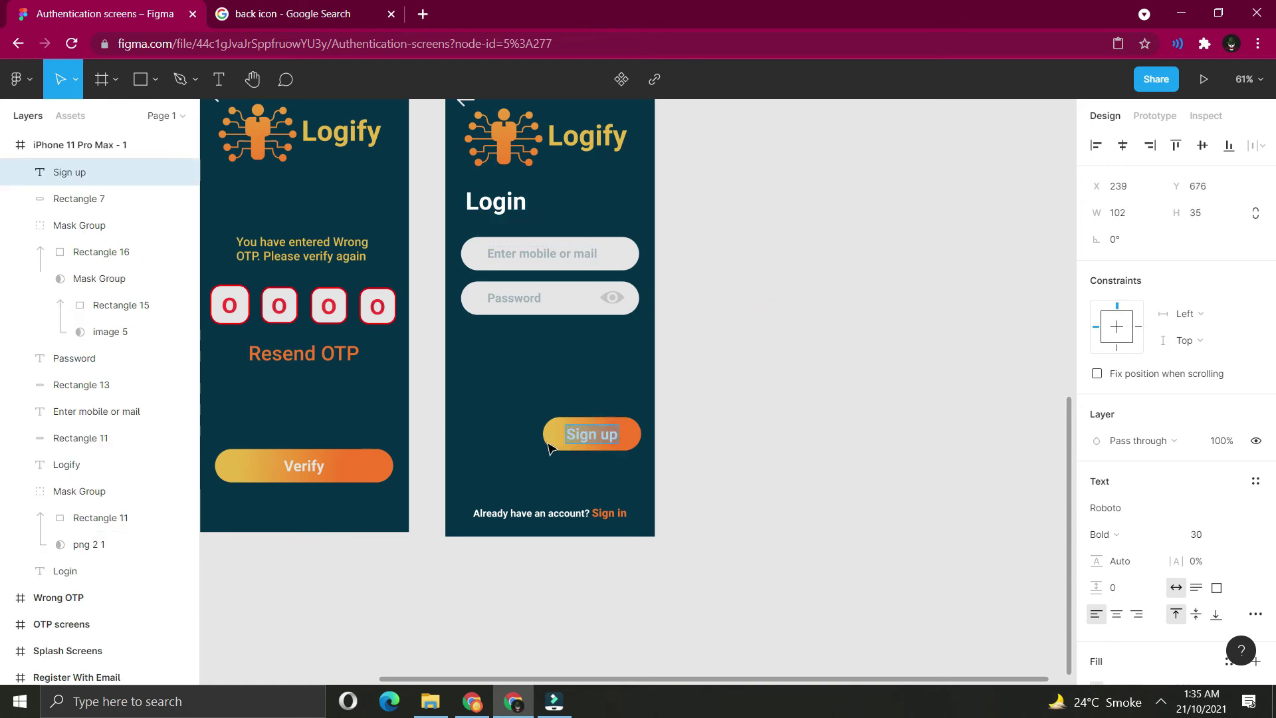
{"action": "key", "text": "Escape"}
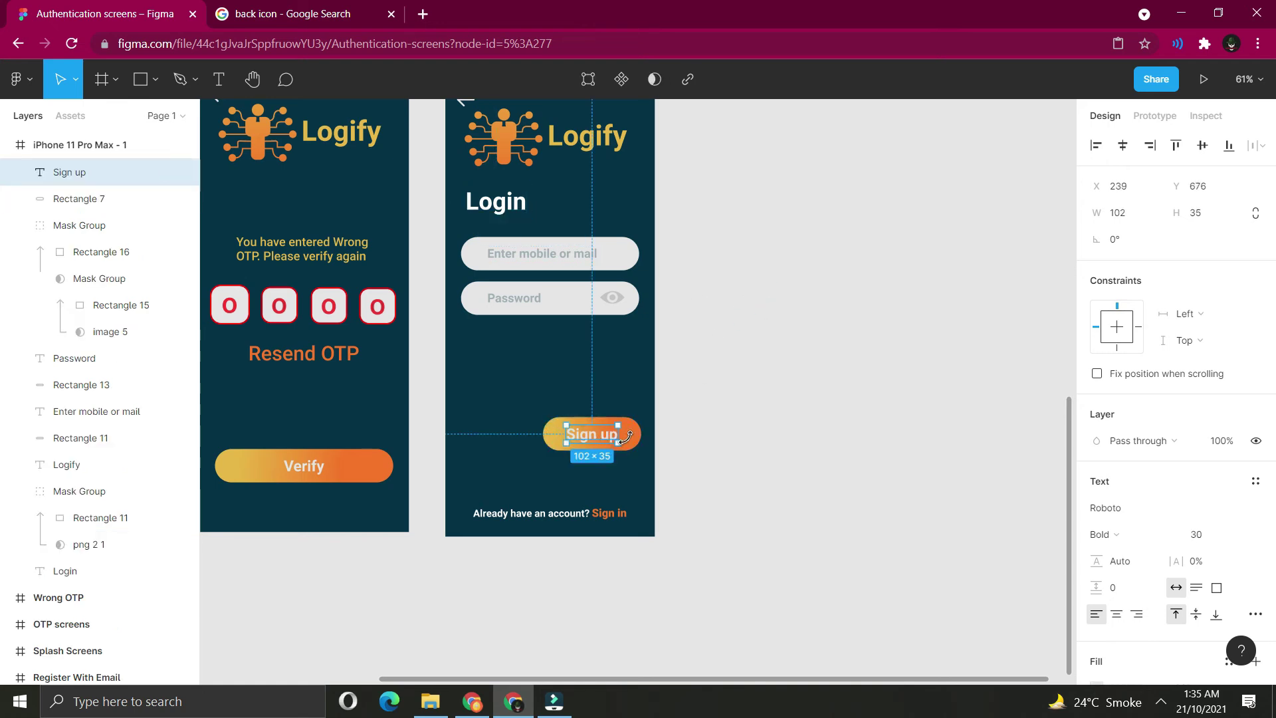
{"action": "left_click", "coordinate": [698, 434]}
{"action": "left_click", "coordinate": [602, 446]}
{"action": "key", "text": "Delete"}
{"action": "left_click", "coordinate": [618, 445]}
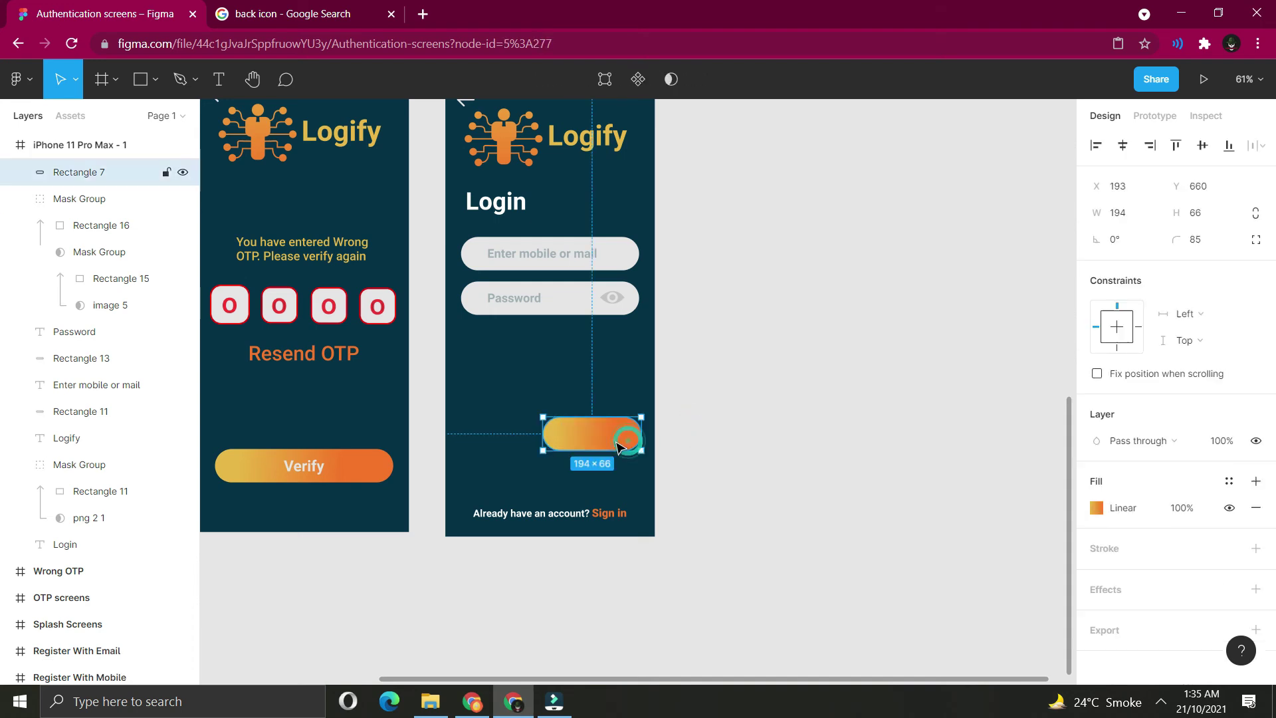
{"action": "key", "text": "Delete"}
Copy the Verify button with its label from the Wrong OTP screen and place it below the login screen's Password field.
{"action": "left_click", "coordinate": [313, 463]}
{"action": "left_click", "coordinate": [374, 469], "text": "shift"}
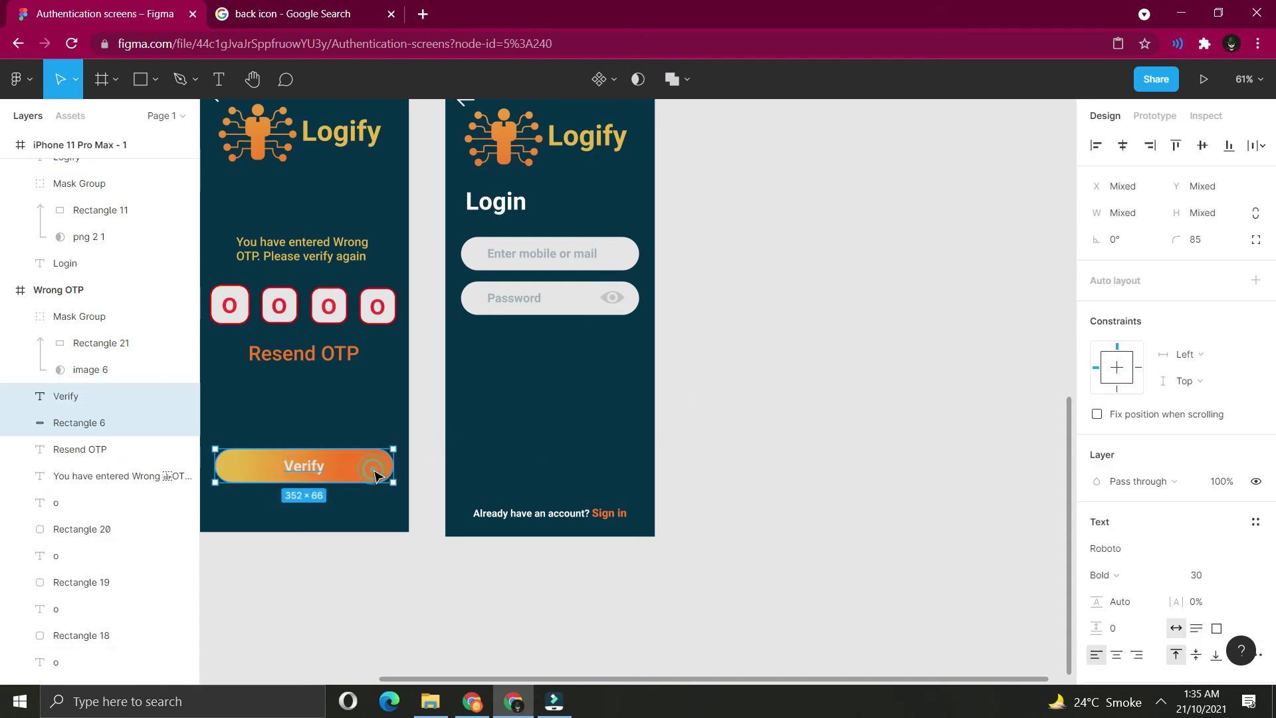
{"action": "left_click", "coordinate": [528, 344]}
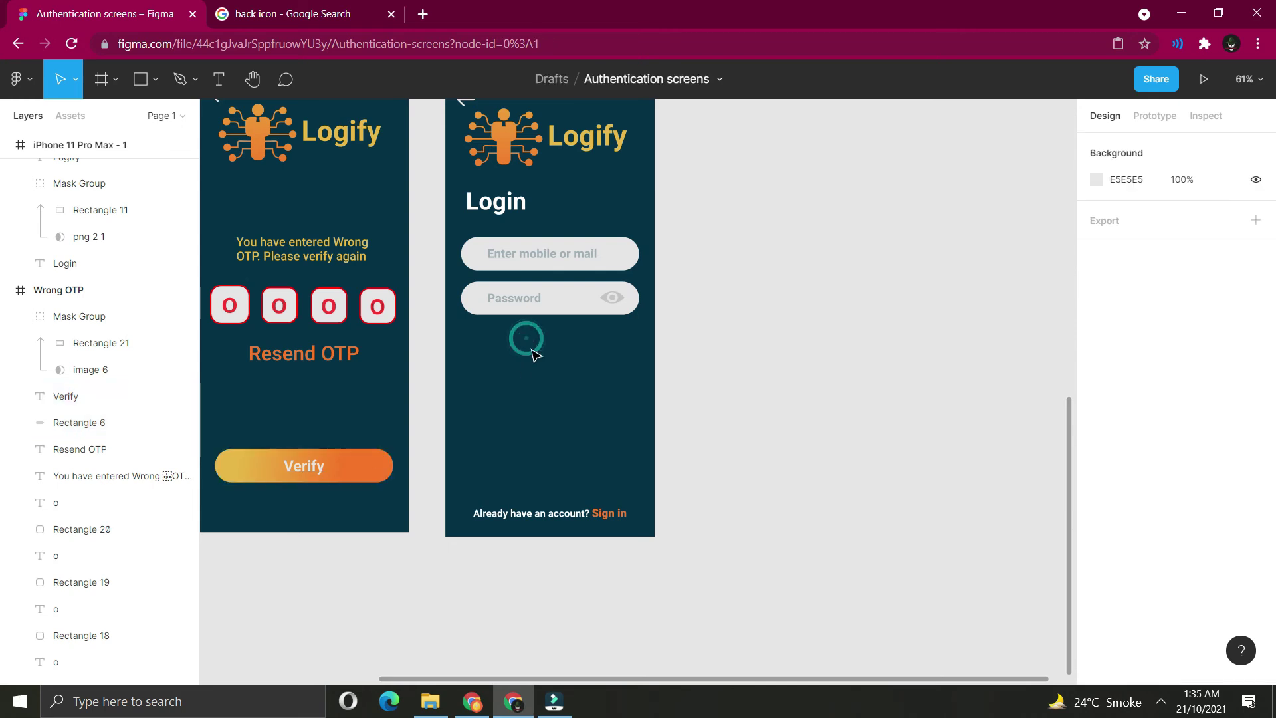
{"action": "scroll", "coordinate": [545, 359], "scroll_direction": "up", "scroll_amount": 1}
{"action": "key", "text": "ctrl+v"}
{"action": "left_click_drag", "start_coordinate": [542, 499], "coordinate": [559, 376]}
Change the copied button's label to "Login".
{"action": "double_click", "coordinate": [558, 376]}
{"action": "type", "text": "Login"}
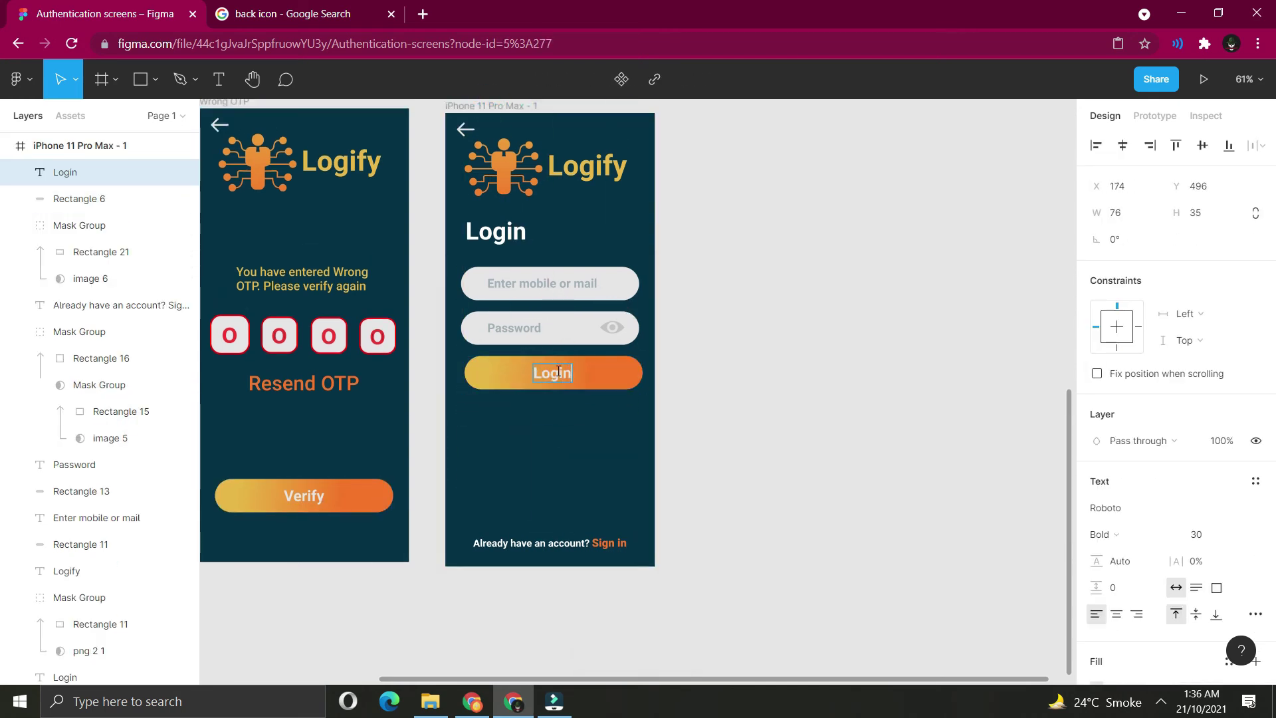
{"action": "left_click", "coordinate": [662, 374]}
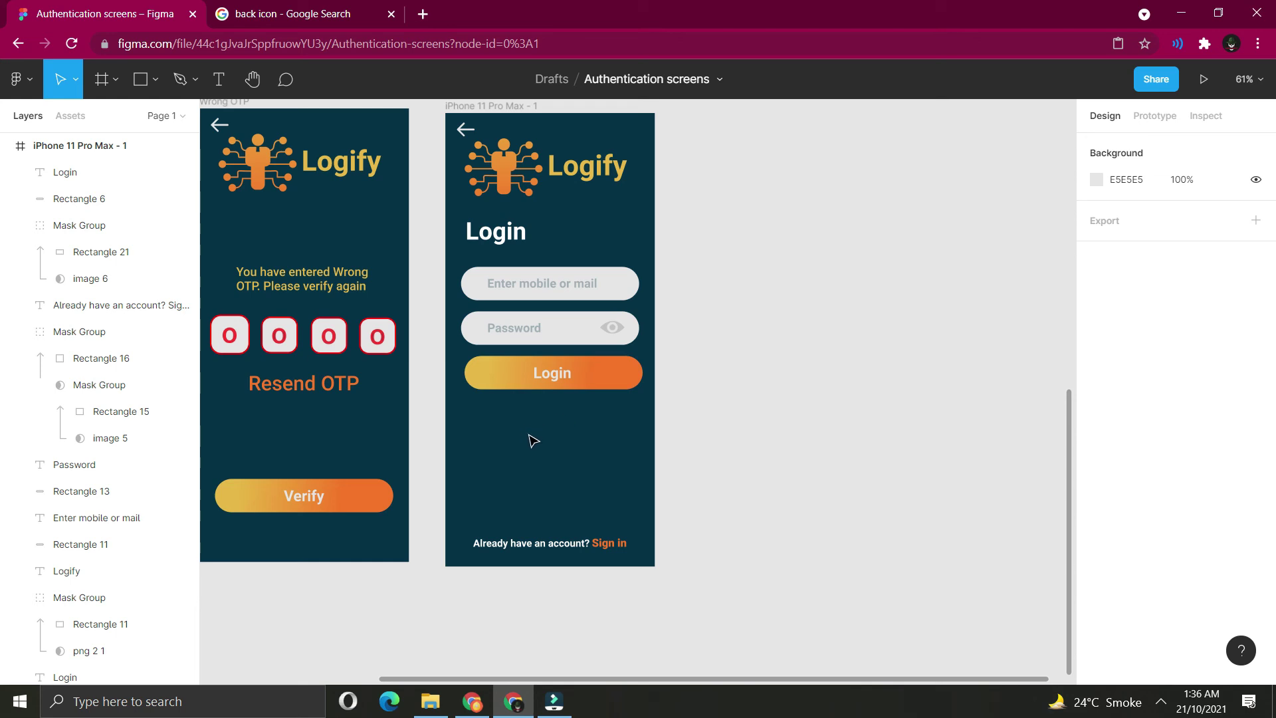
Change "Sign in" to "Sign up" in the account prompt at the foot of the login screen.
{"action": "left_click", "coordinate": [608, 544]}
{"action": "double_click", "coordinate": [613, 544]}
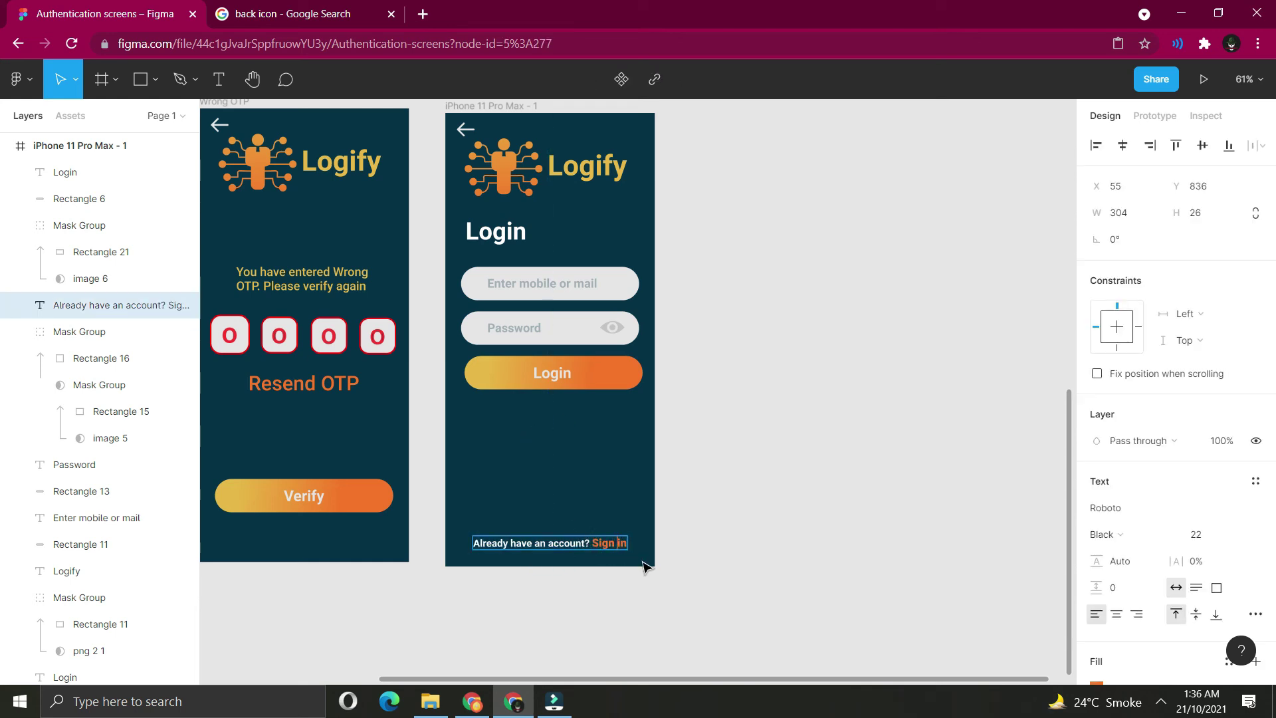
{"action": "type", "text": "up"}
{"action": "left_click", "coordinate": [709, 488]}
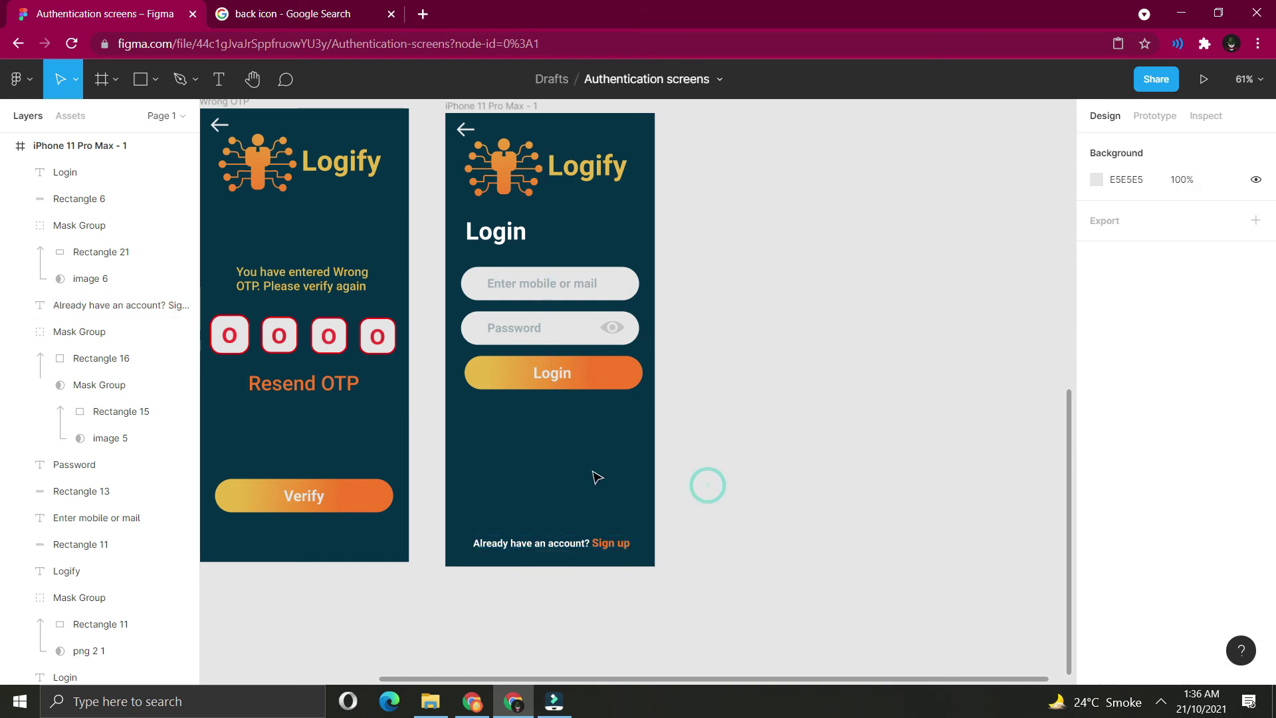
Add the text "Forget Password?" below the Login button.
{"action": "scroll", "coordinate": [518, 416], "scroll_direction": "up", "scroll_amount": 1}
{"action": "key", "text": "t"}
{"action": "left_click", "coordinate": [500, 426]}
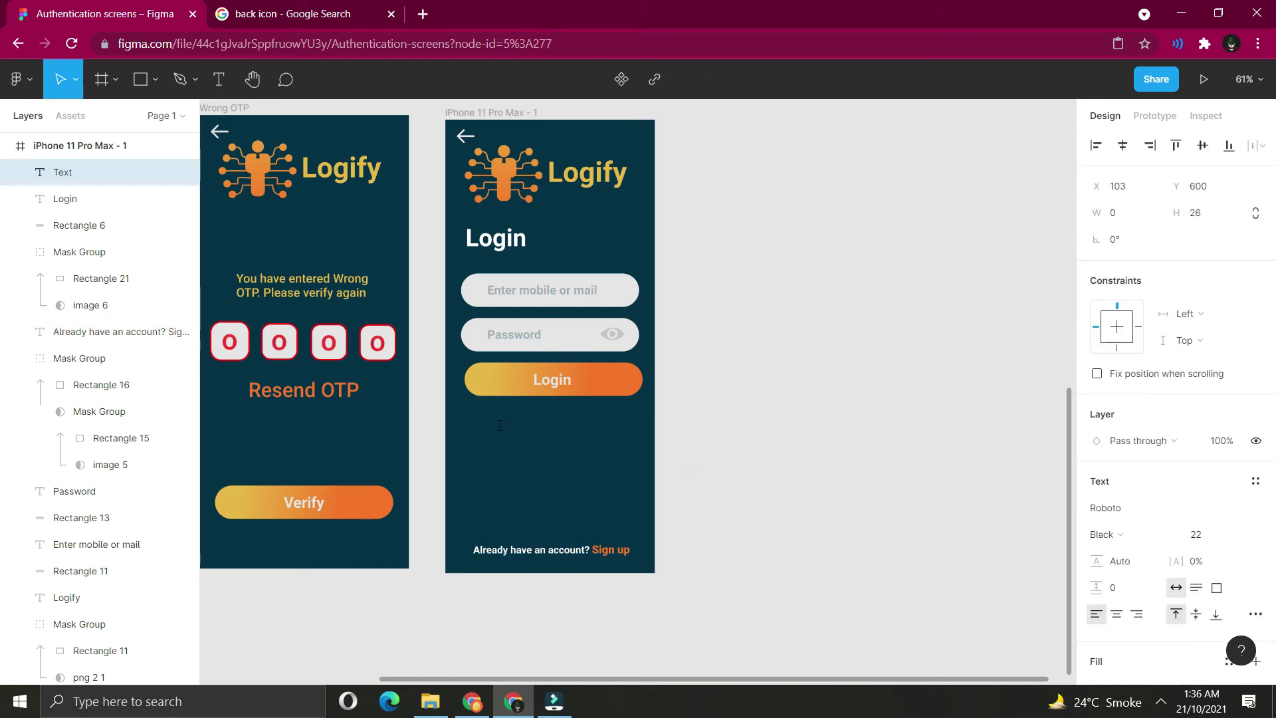
{"action": "type", "text": "Forget Password"}
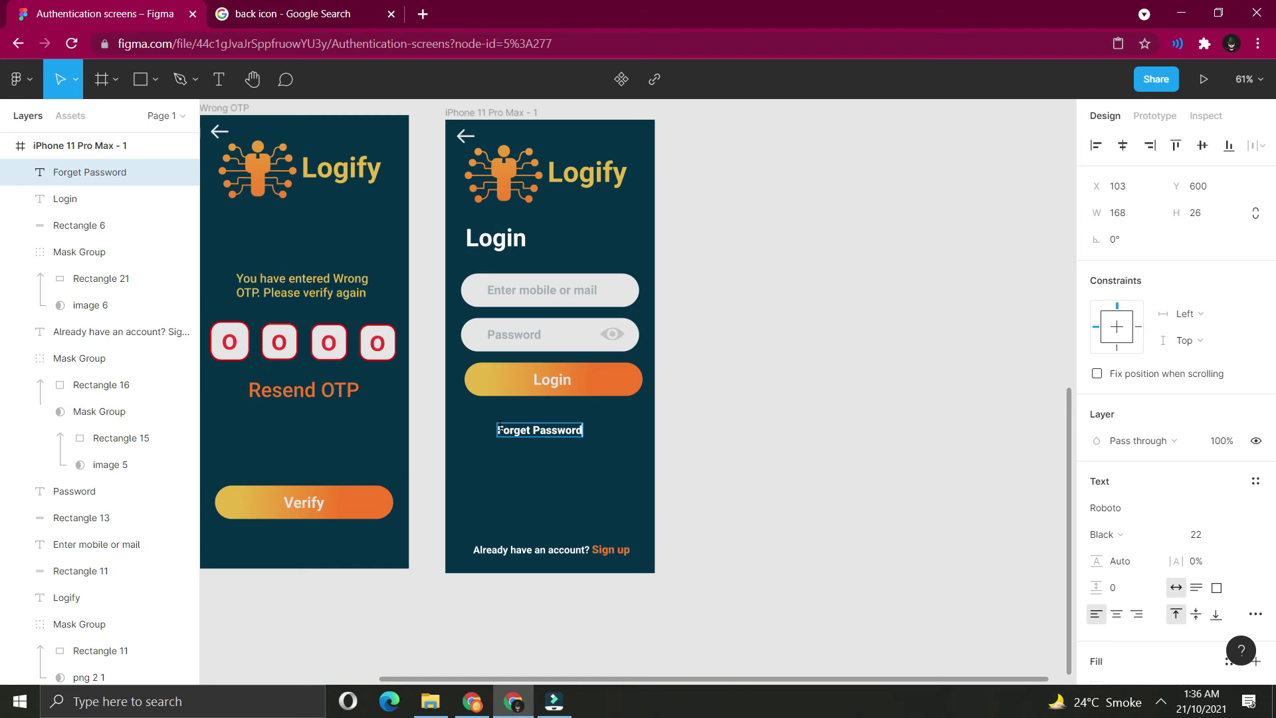
{"action": "type", "text": "?"}
{"action": "key", "text": "Escape"}
Colour the "Forget Password?" text orange and centre it beneath the Login button.
{"action": "left_click", "coordinate": [711, 475]}
{"action": "left_click", "coordinate": [519, 434]}
{"action": "left_click_drag", "start_coordinate": [519, 433], "coordinate": [528, 429]}
{"action": "left_click", "coordinate": [994, 384]}
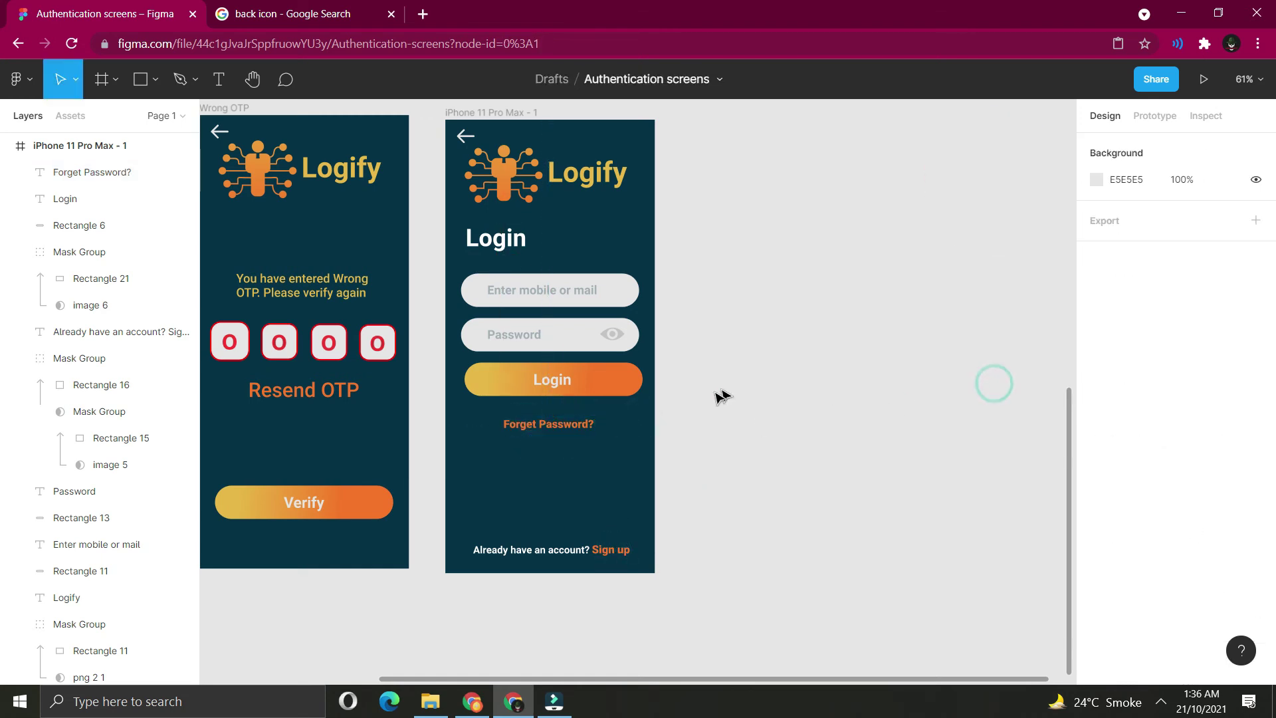
Copy the Google and Facebook sign-up buttons from the Register screen and place them below "Forget Password?" on the login screen.
{"action": "scroll", "coordinate": [704, 402], "scroll_direction": "up", "scroll_amount": 4}
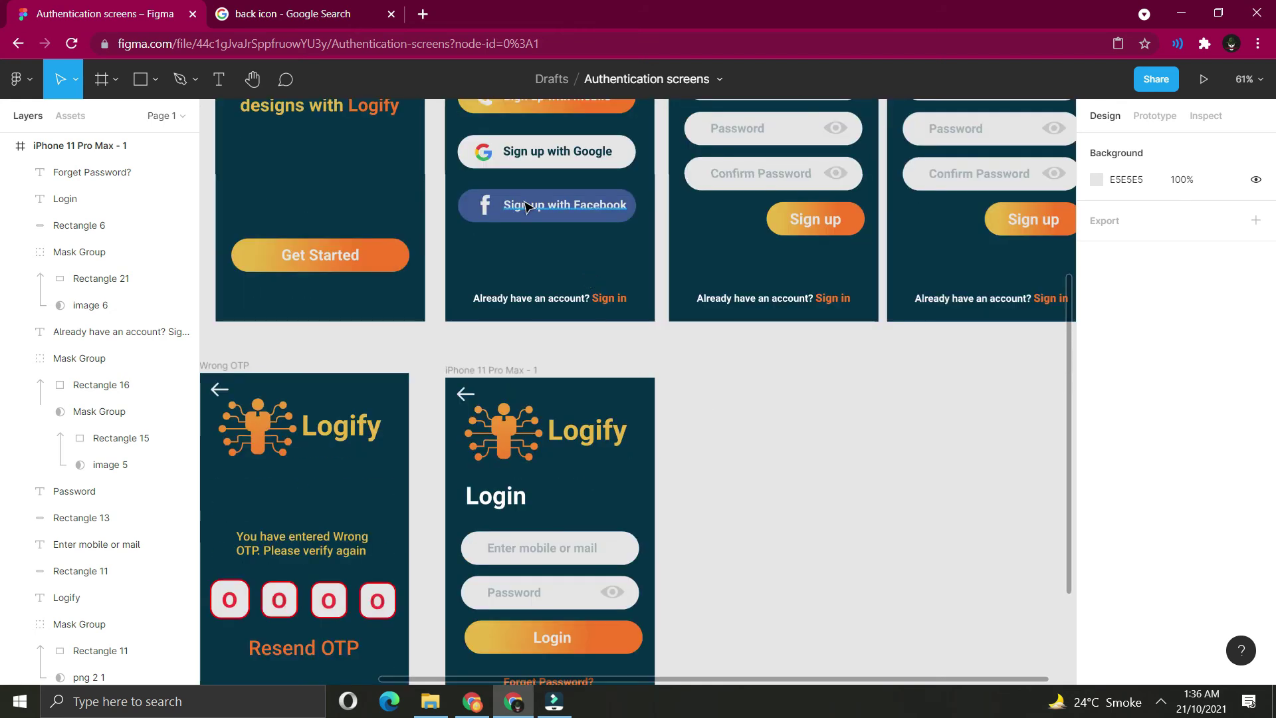
{"action": "left_click", "coordinate": [520, 211]}
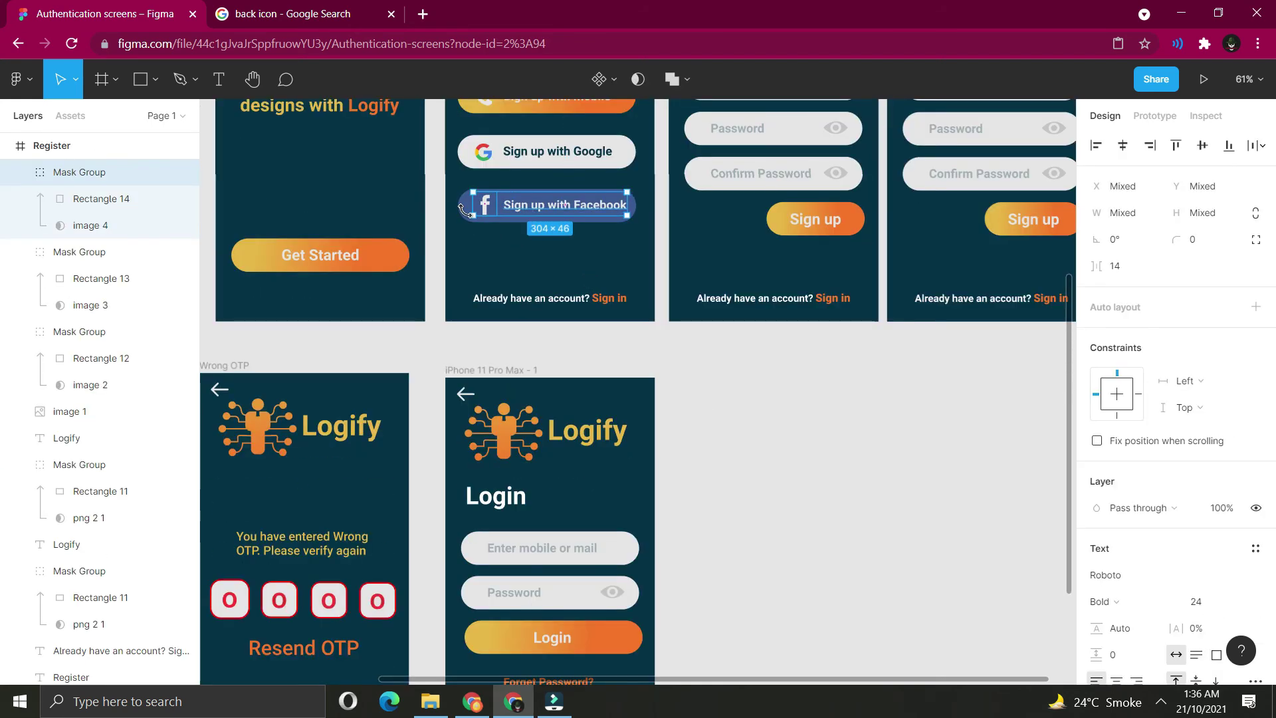
{"action": "left_click", "coordinate": [769, 417]}
{"action": "scroll", "coordinate": [661, 276], "scroll_direction": "up", "scroll_amount": 1}
{"action": "left_click_drag", "start_coordinate": [661, 276], "coordinate": [455, 153]}
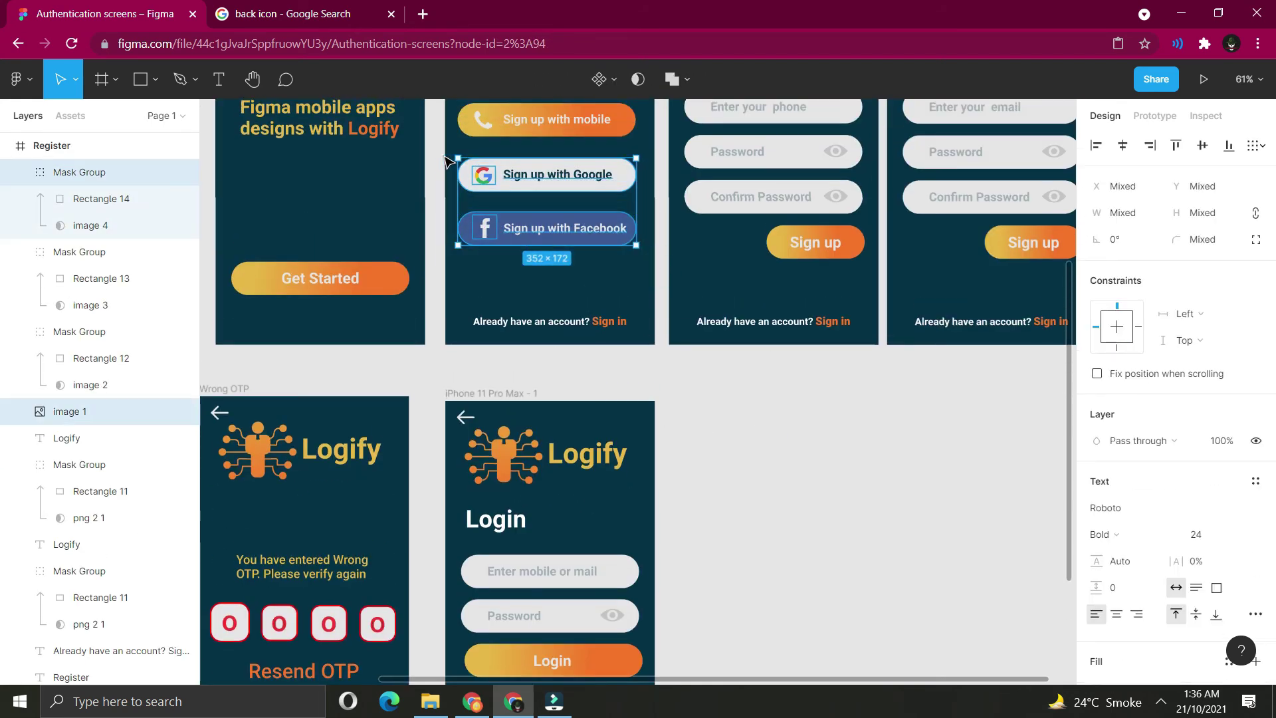
{"action": "key", "text": "ctrl+c"}
{"action": "scroll", "coordinate": [572, 379], "scroll_direction": "down", "scroll_amount": 4}
{"action": "key", "text": "Escape"}
{"action": "left_click", "coordinate": [513, 127]}
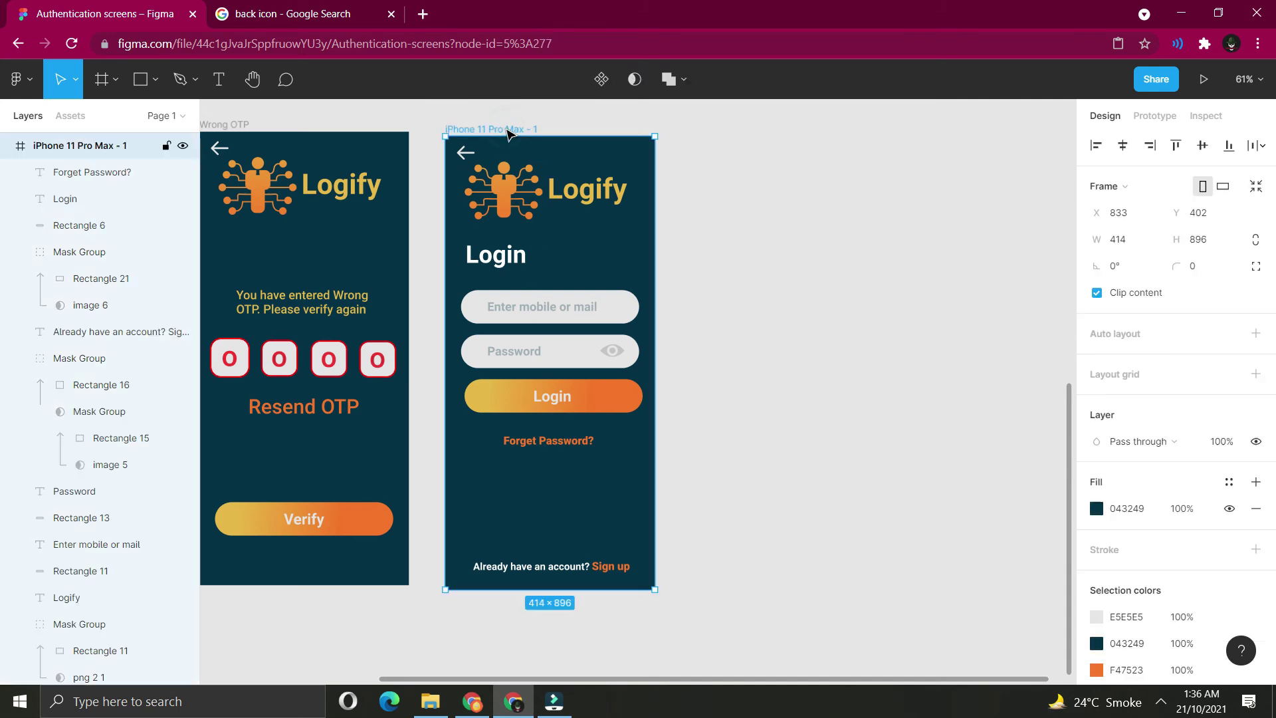
{"action": "key", "text": "ctrl+v"}
{"action": "left_click_drag", "start_coordinate": [565, 438], "coordinate": [564, 471]}
{"action": "left_click", "coordinate": [771, 477]}
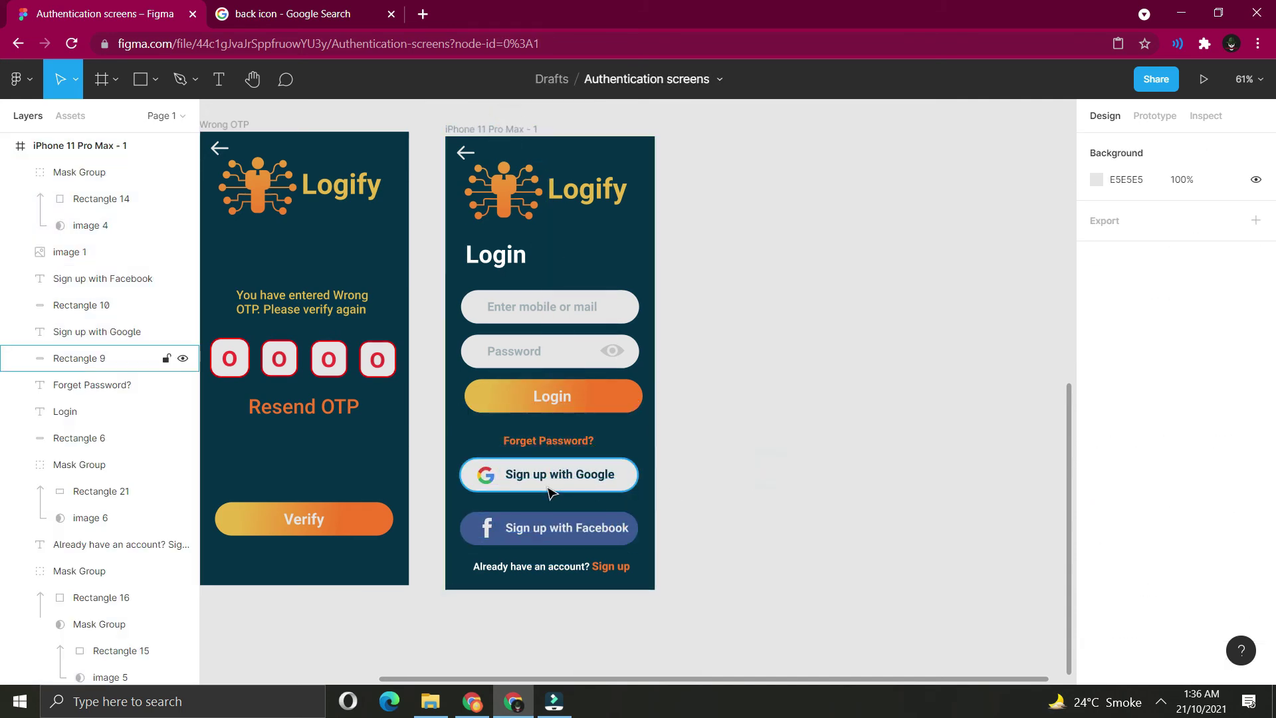
Change the copied buttons' labels to "Sign in with Google" and "Sign in with Facebook".
{"action": "double_click", "coordinate": [539, 475]}
{"action": "left_click", "coordinate": [538, 476]}
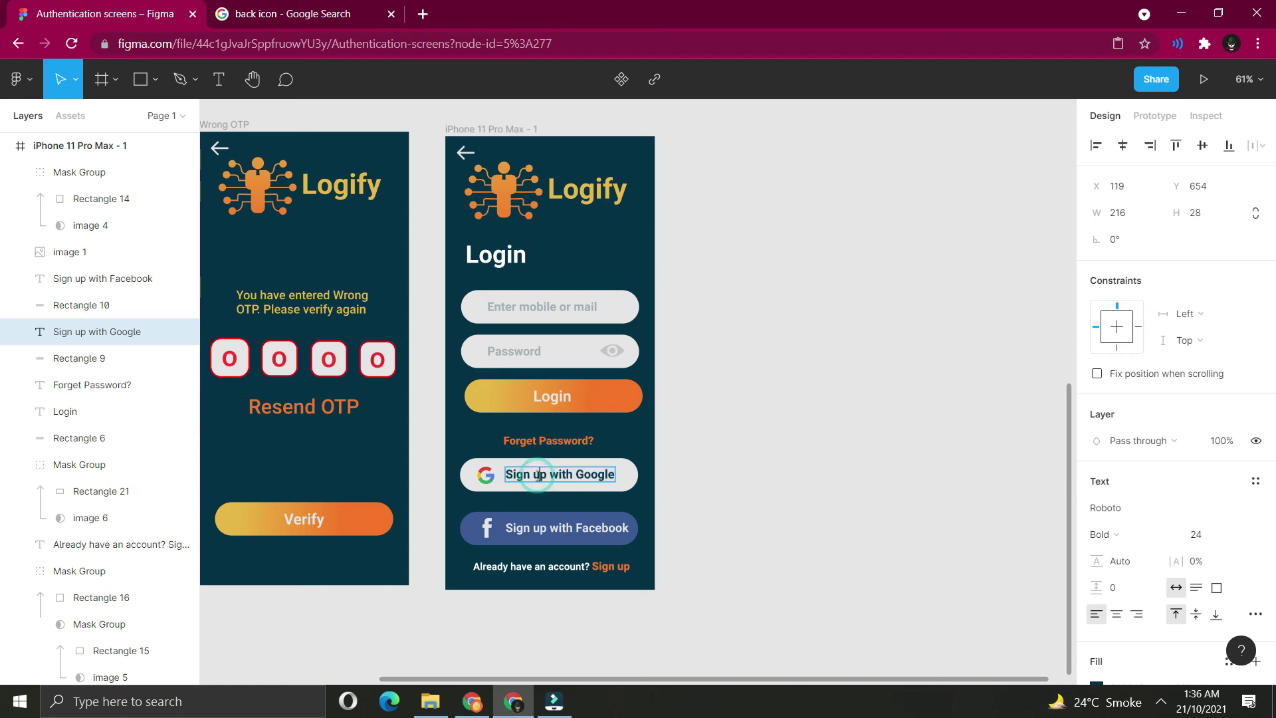
{"action": "left_click_drag", "start_coordinate": [536, 474], "coordinate": [549, 479]}
{"action": "key", "text": "BackSpace"}
{"action": "type", "text": "in"}
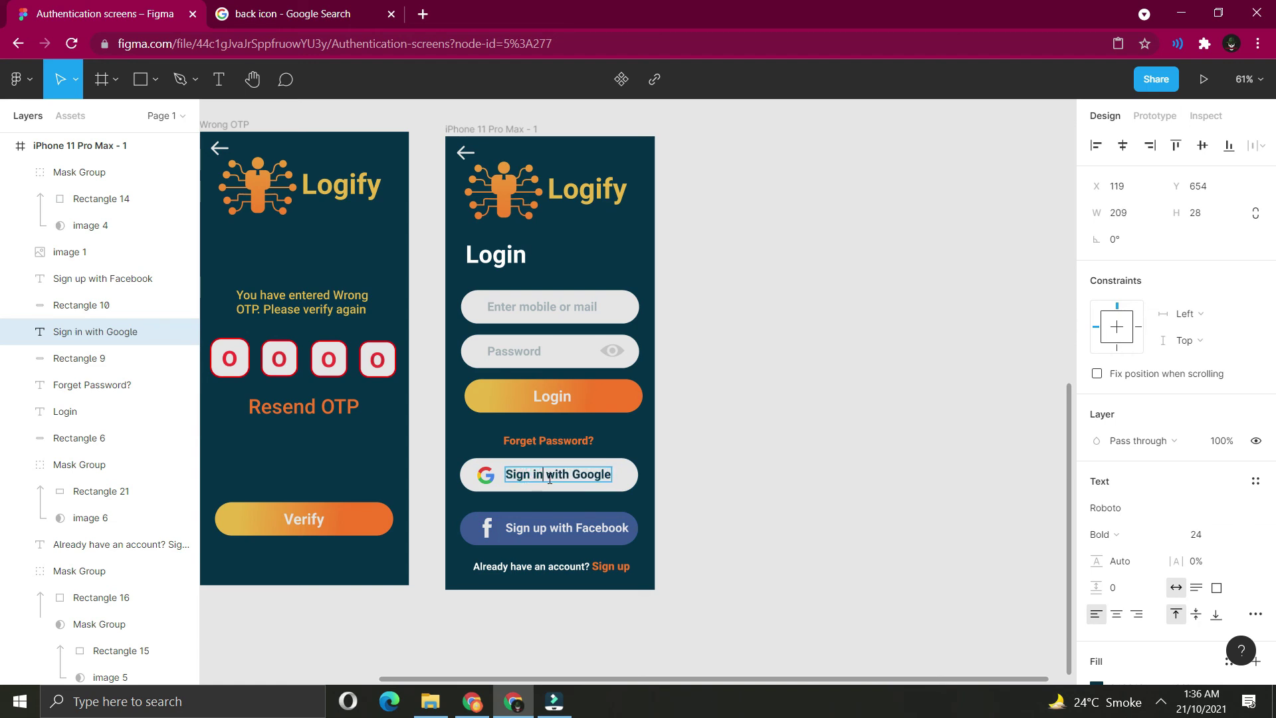
{"action": "left_click", "coordinate": [540, 530]}
{"action": "type", "text": "in"}
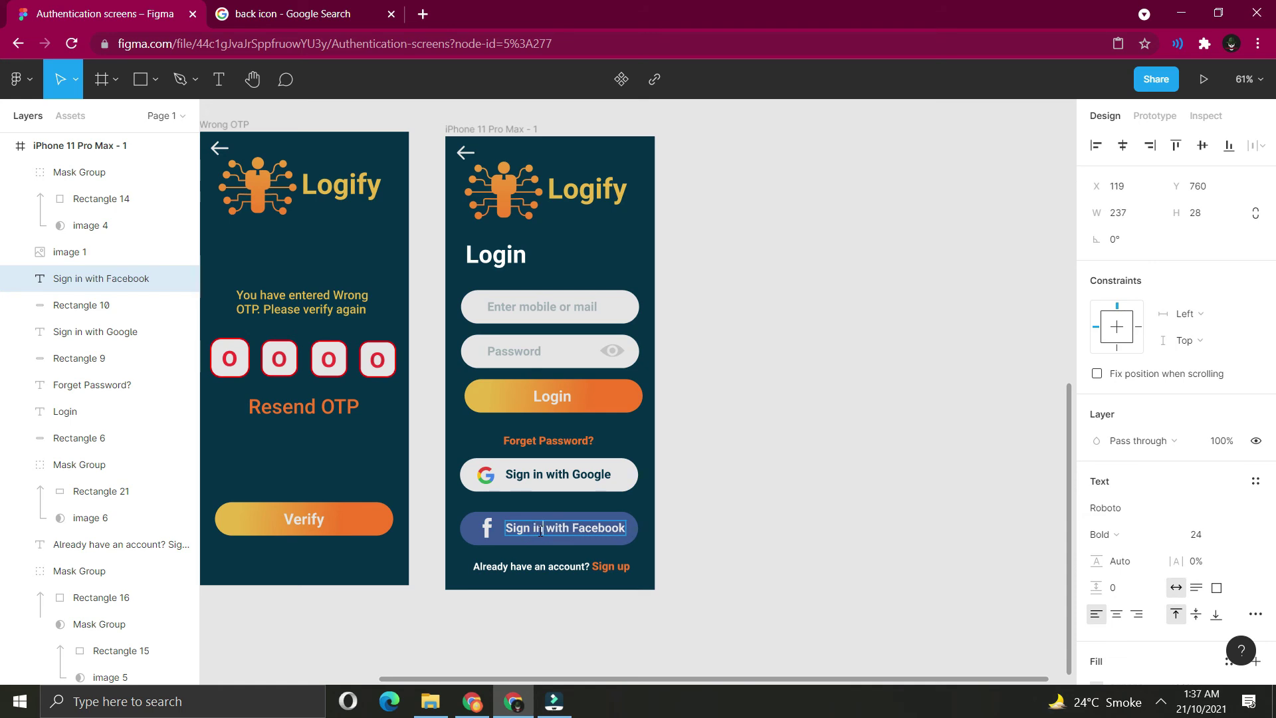
{"action": "key", "text": "Escape"}
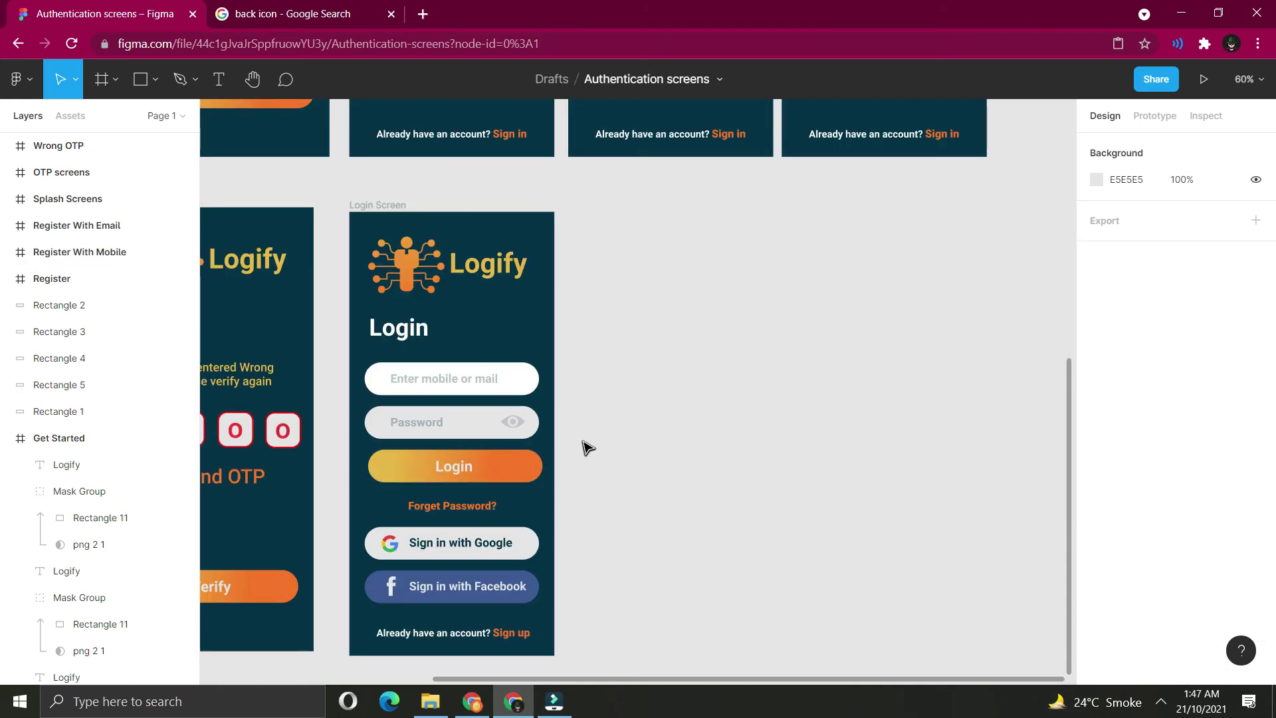
Add an iPhone 11 Pro Max frame beside the Login Screen and fill it with the sampled dark teal 043249.
{"action": "key", "text": "f"}
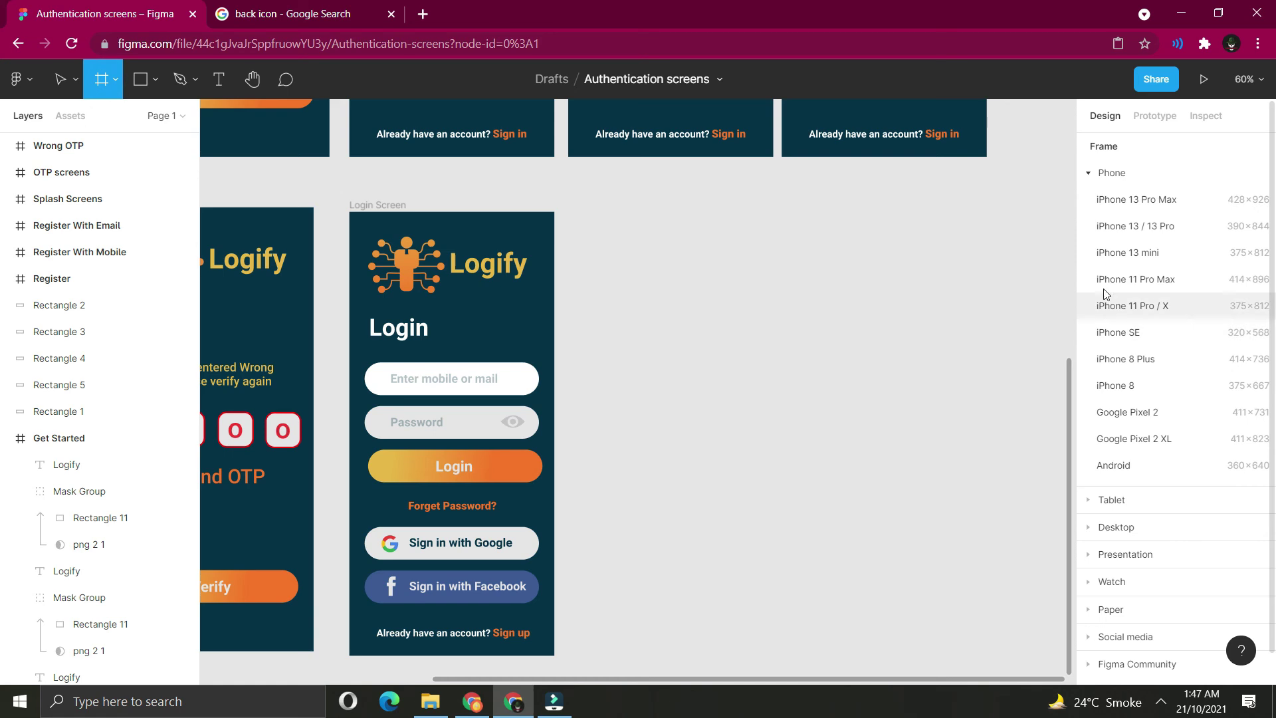
{"action": "left_click_drag", "start_coordinate": [707, 350], "coordinate": [664, 339]}
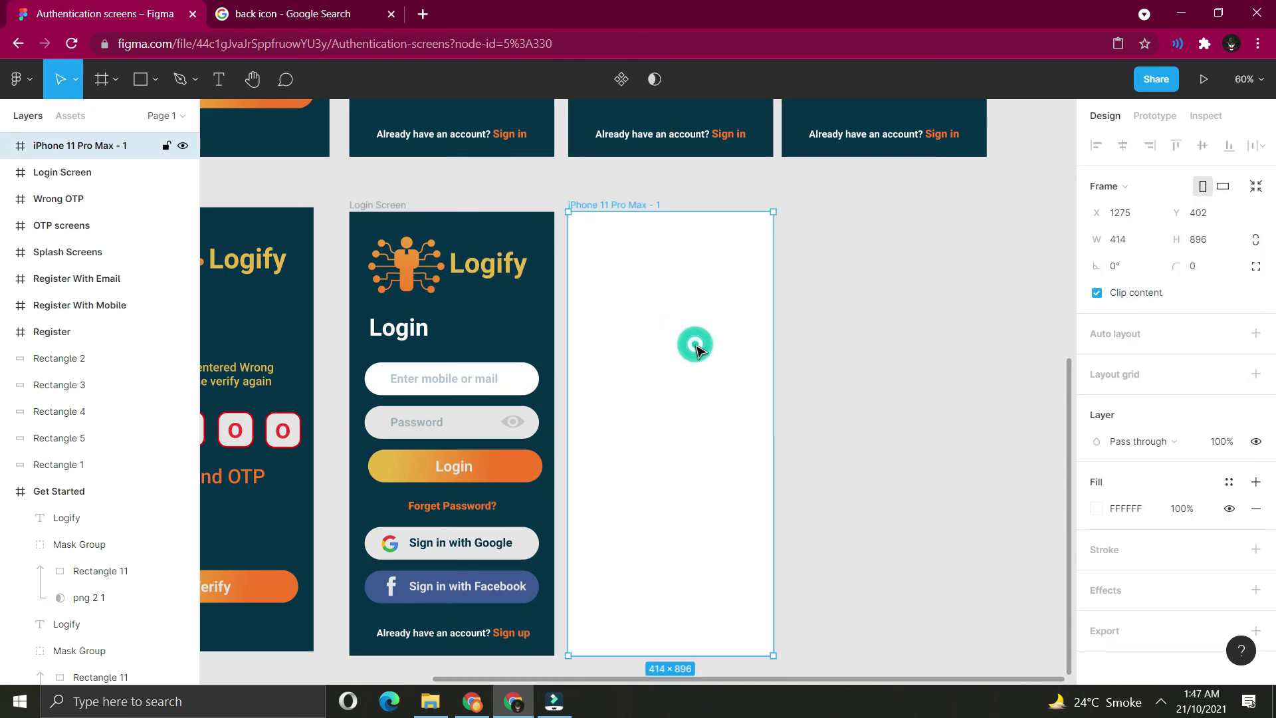
{"action": "key", "text": "i"}
{"action": "left_click", "coordinate": [527, 310]}
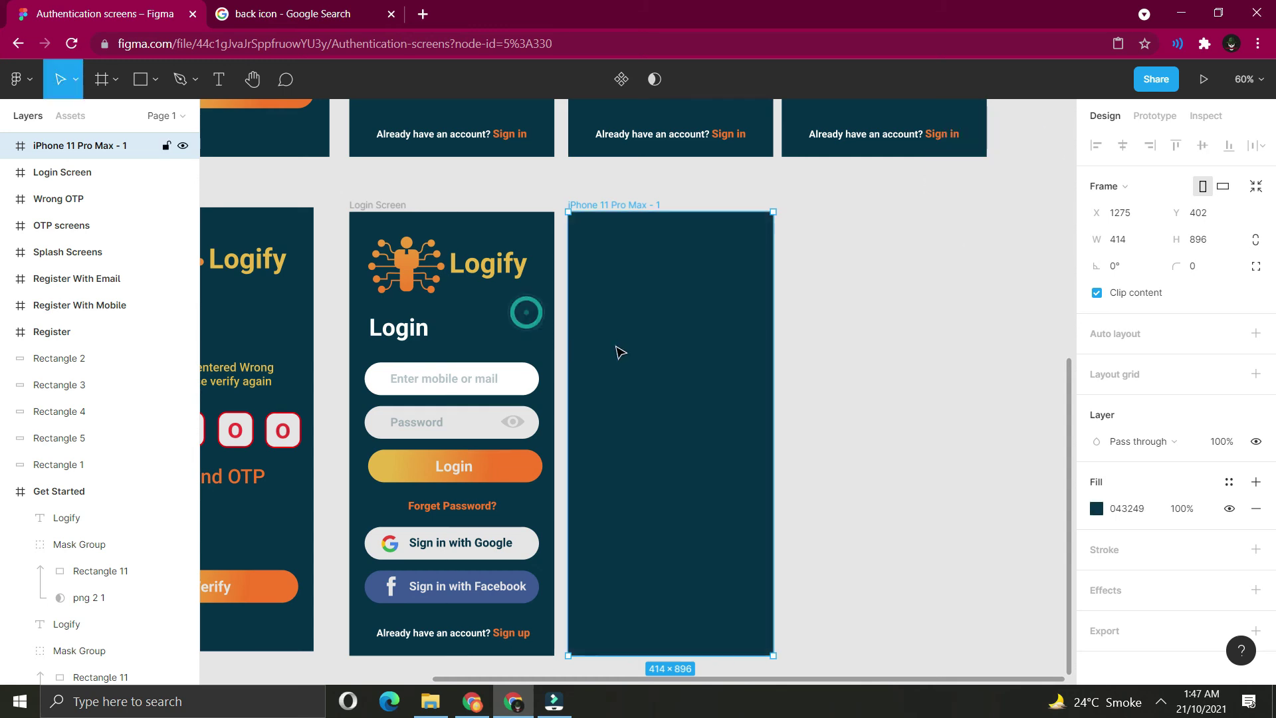
Copy the logo, the "Logify" text and the "Login" heading from the Login Screen into the new frame.
{"action": "left_click", "coordinate": [484, 279]}
{"action": "left_click", "coordinate": [398, 276], "text": "shift"}
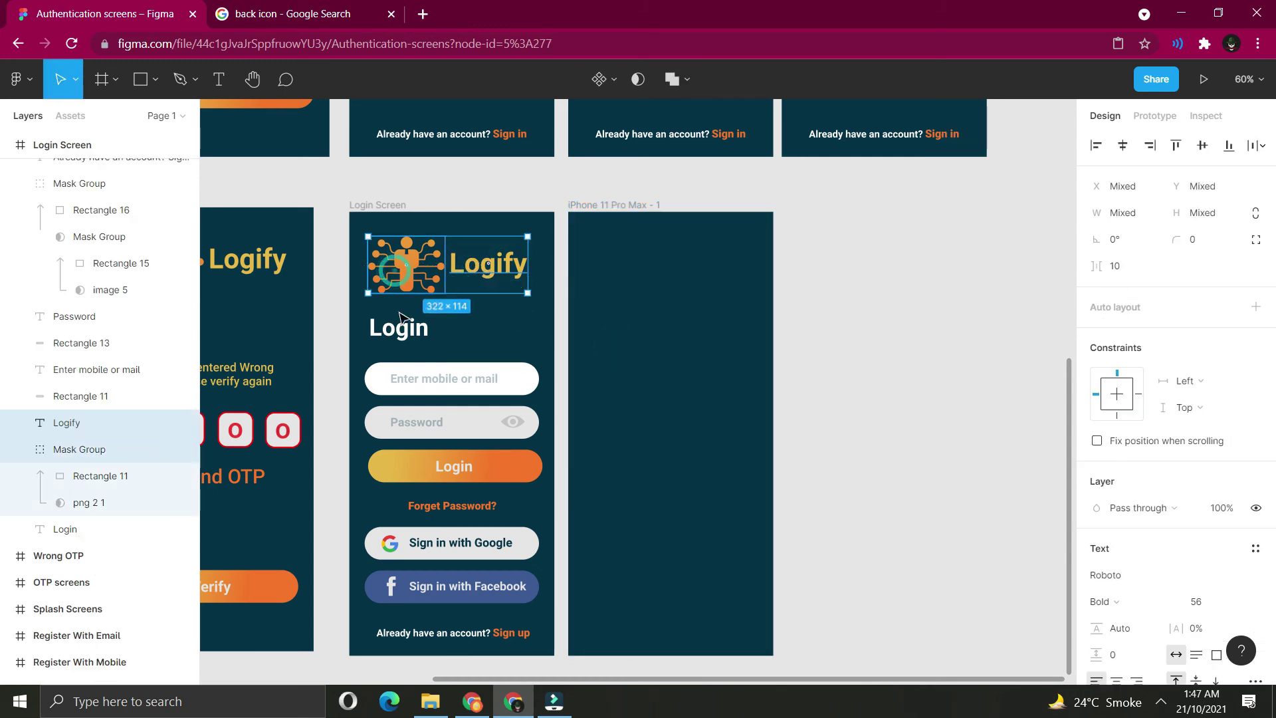
{"action": "left_click", "coordinate": [399, 324], "text": "shift"}
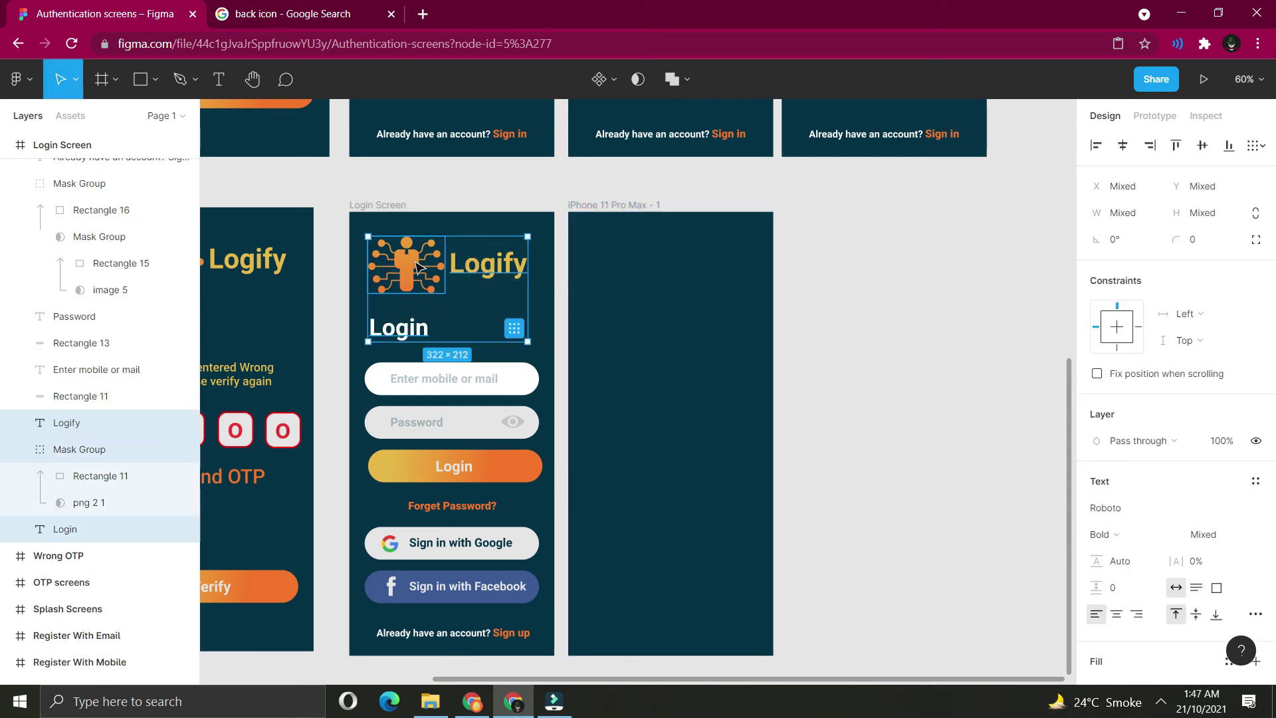
{"action": "left_click", "coordinate": [569, 277]}
{"action": "key", "text": "ctrl+v"}
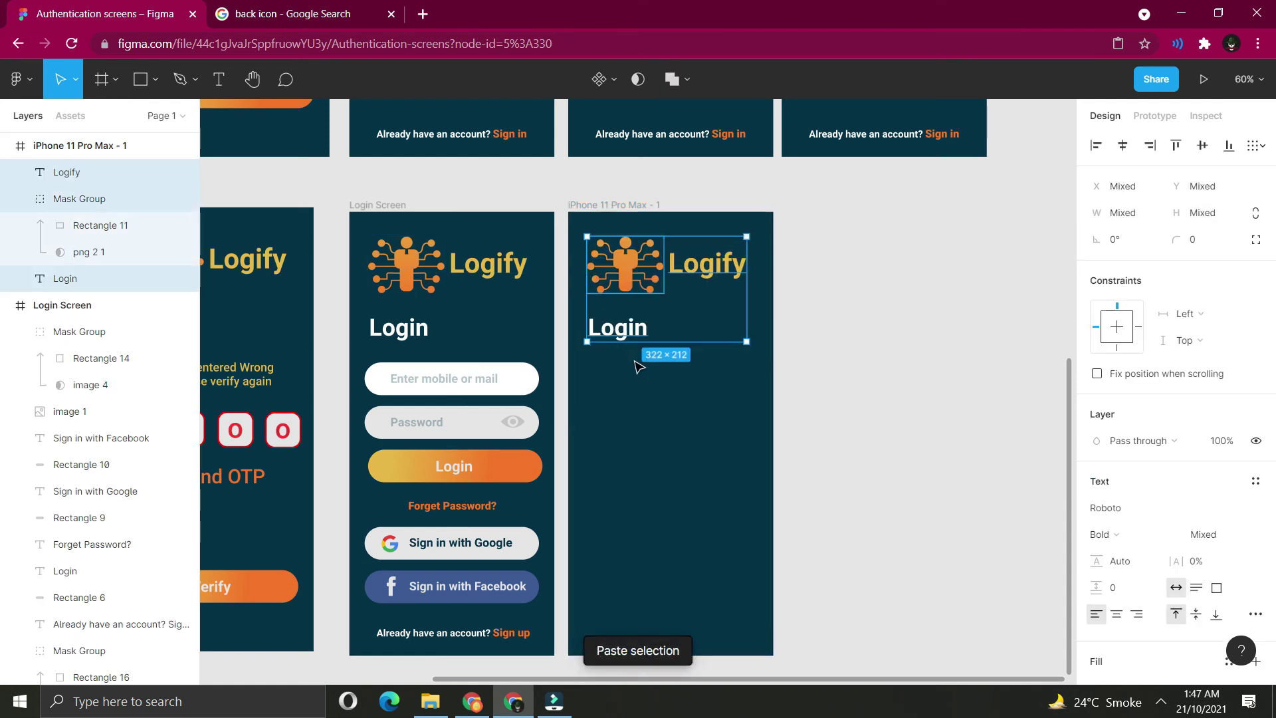
Duplicate the "Enter mobile or mail" field into the new frame, leaving a gap below its heading.
{"action": "left_click", "coordinate": [488, 378]}
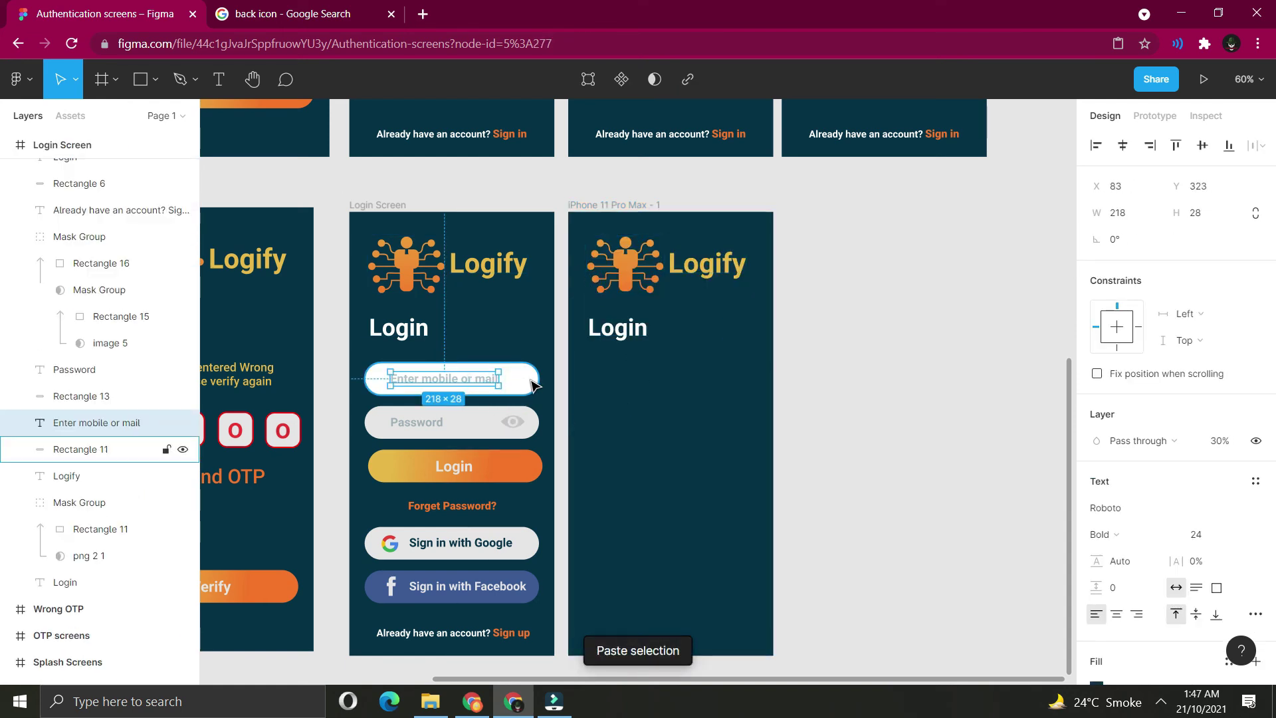
{"action": "left_click", "coordinate": [517, 386], "text": "shift"}
{"action": "left_click_drag", "start_coordinate": [517, 386], "coordinate": [710, 421]}
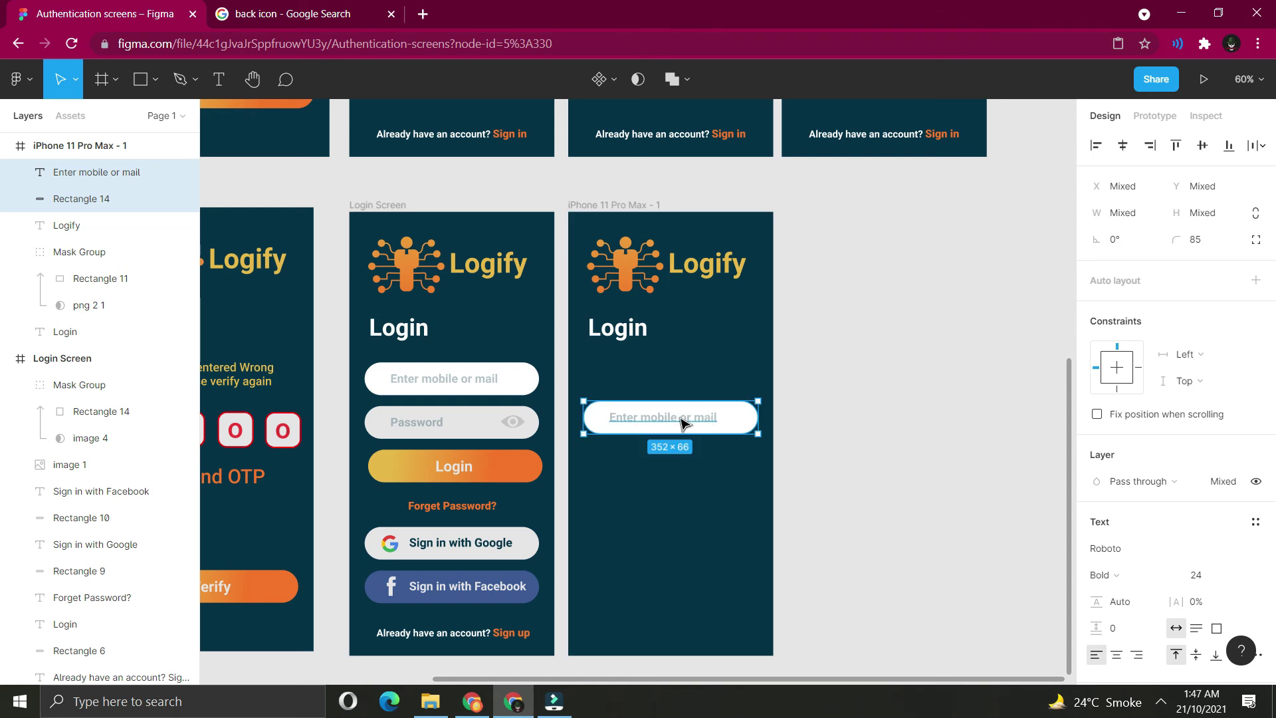
Duplicate the Login button with its label into the lower part of the new frame.
{"action": "left_click", "coordinate": [465, 466]}
{"action": "left_click", "coordinate": [522, 475], "text": "shift"}
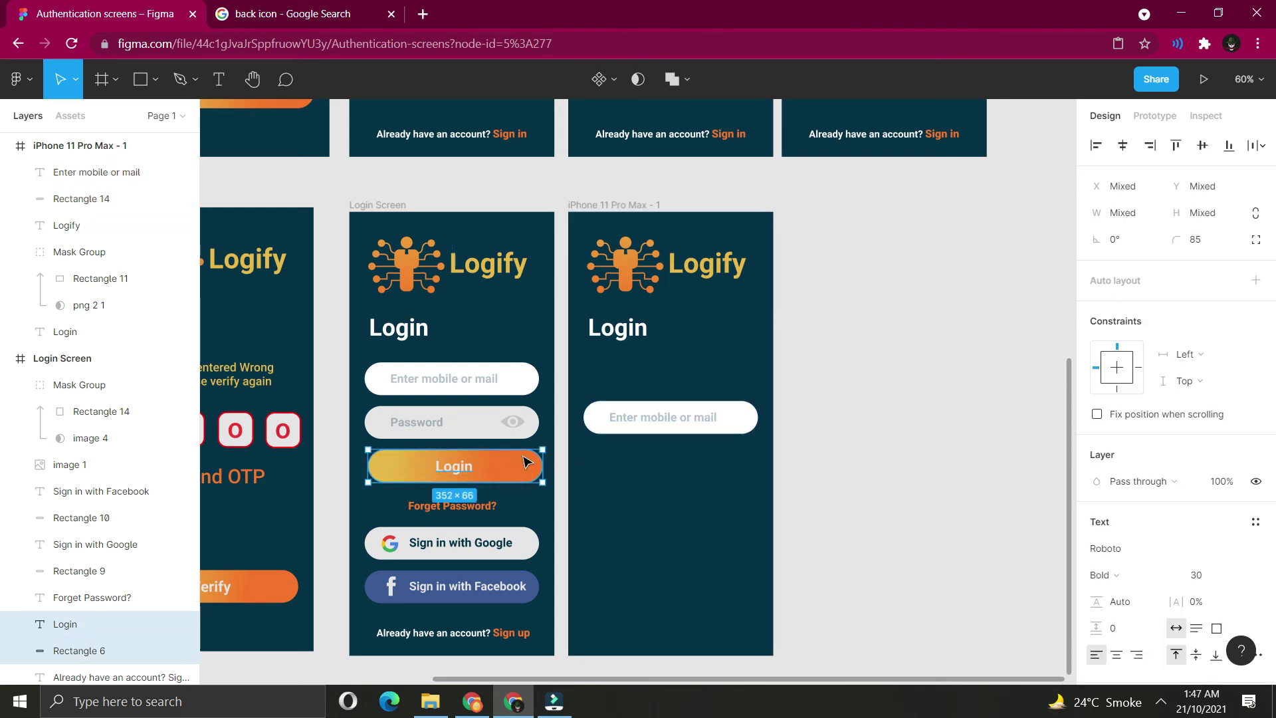
{"action": "left_click_drag", "start_coordinate": [518, 465], "coordinate": [722, 600]}
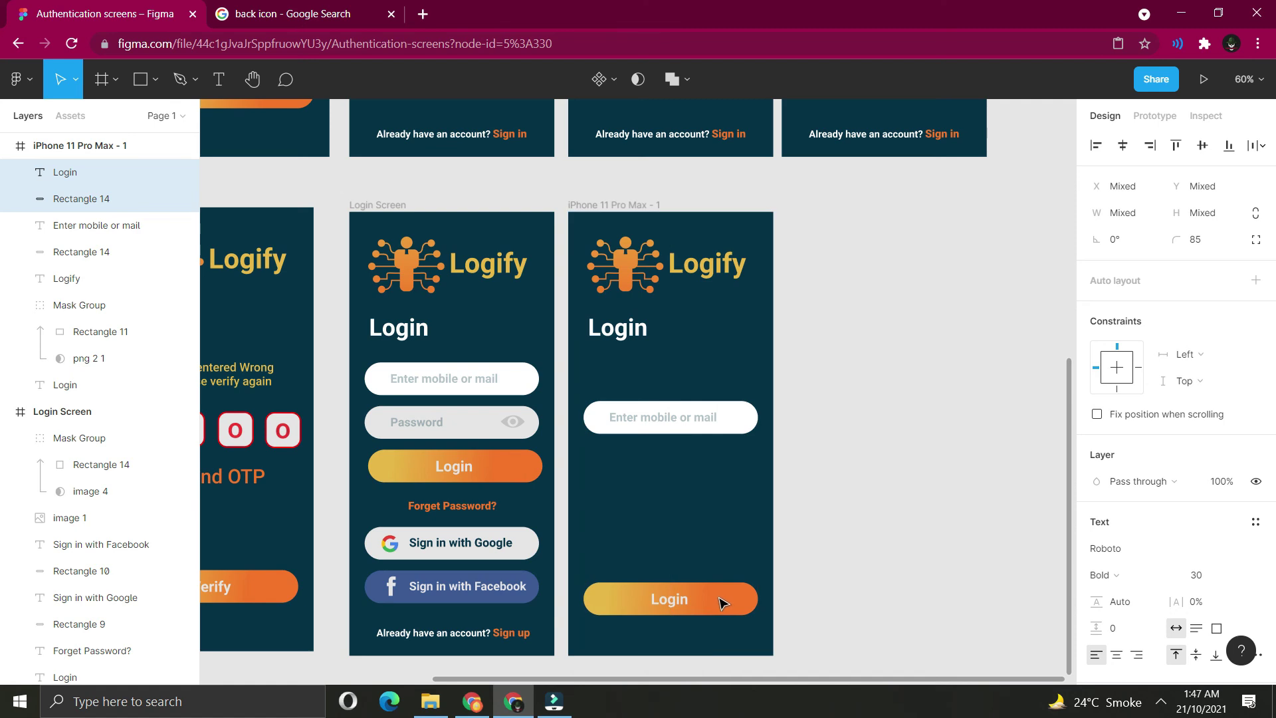
Change the new frame's heading text to "Forget Password".
{"action": "left_click", "coordinate": [643, 329]}
{"action": "double_click", "coordinate": [644, 329]}
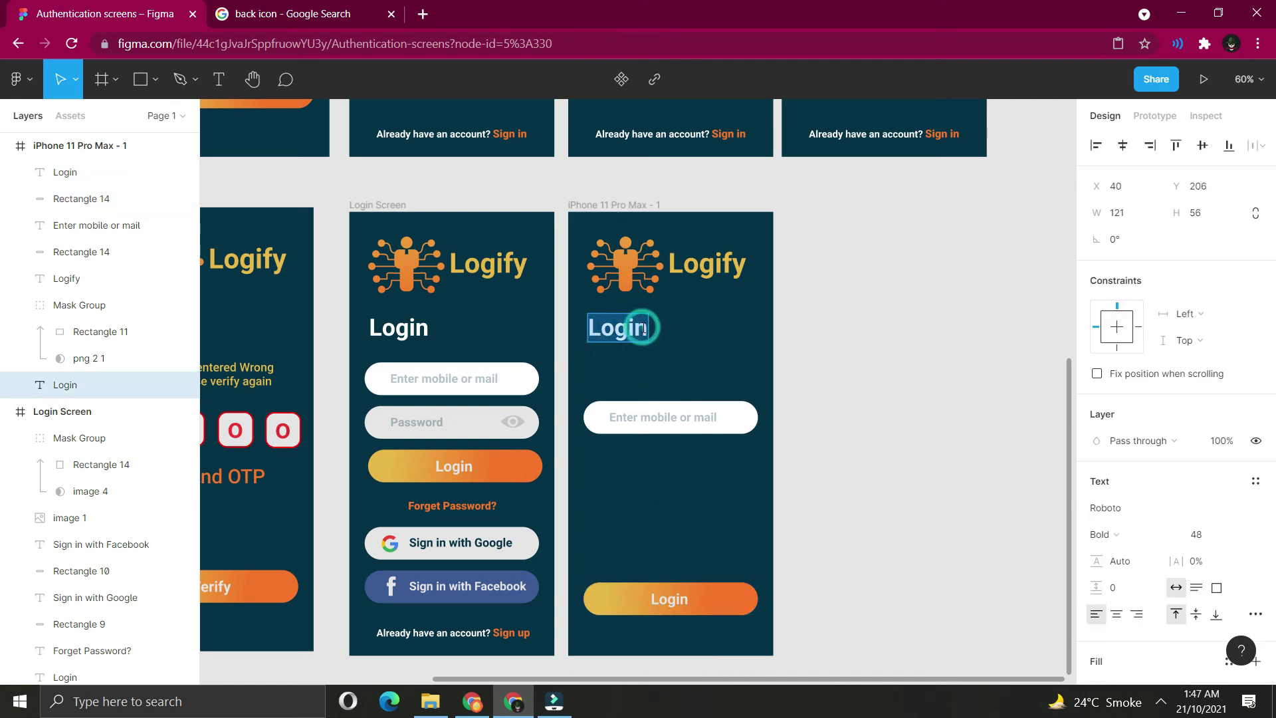
{"action": "type", "text": "Forget Password"}
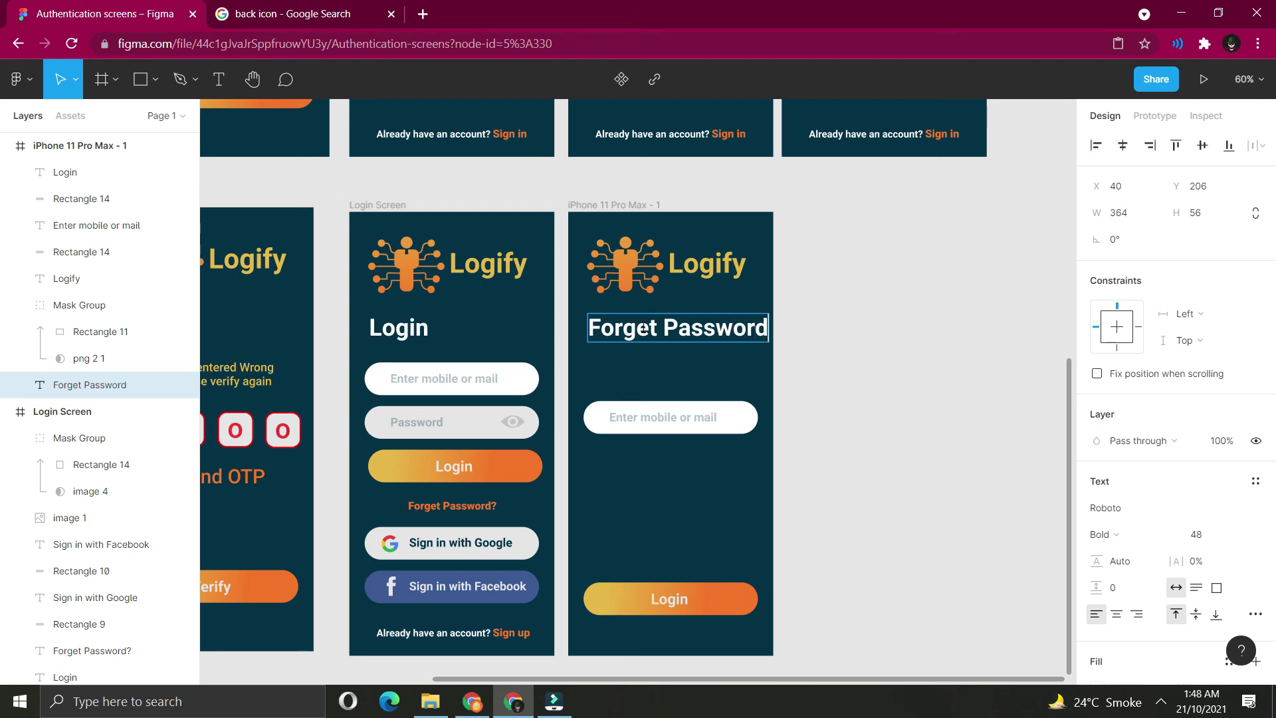
Set the "Forget Password" heading's font size to 40 and move it slightly down towards the input field.
{"action": "scroll", "coordinate": [644, 328], "scroll_direction": "up", "scroll_amount": 1}
{"action": "left_click", "coordinate": [1186, 536]}
{"action": "type", "text": "48"}
{"action": "left_click", "coordinate": [932, 539]}
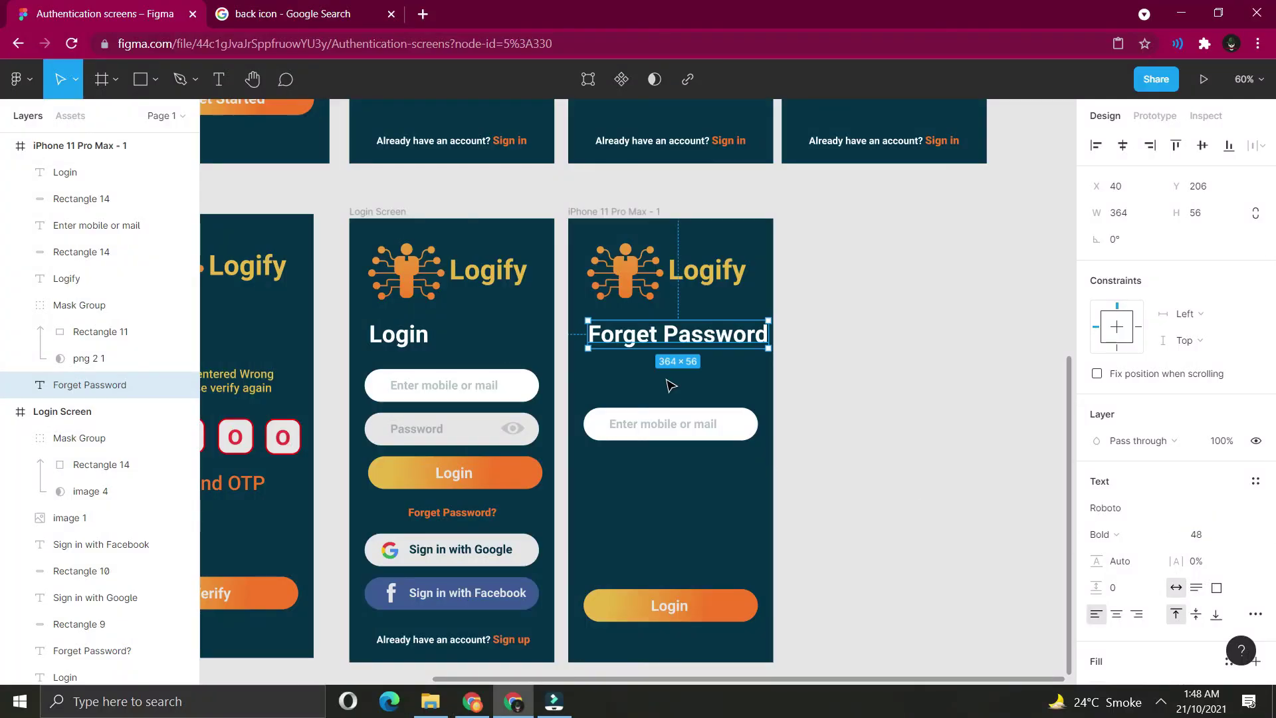
{"action": "left_click", "coordinate": [1205, 536]}
{"action": "type", "text": "40"}
{"action": "left_click", "coordinate": [968, 541]}
{"action": "left_click_drag", "start_coordinate": [665, 333], "coordinate": [665, 350]}
{"action": "left_click", "coordinate": [928, 489]}
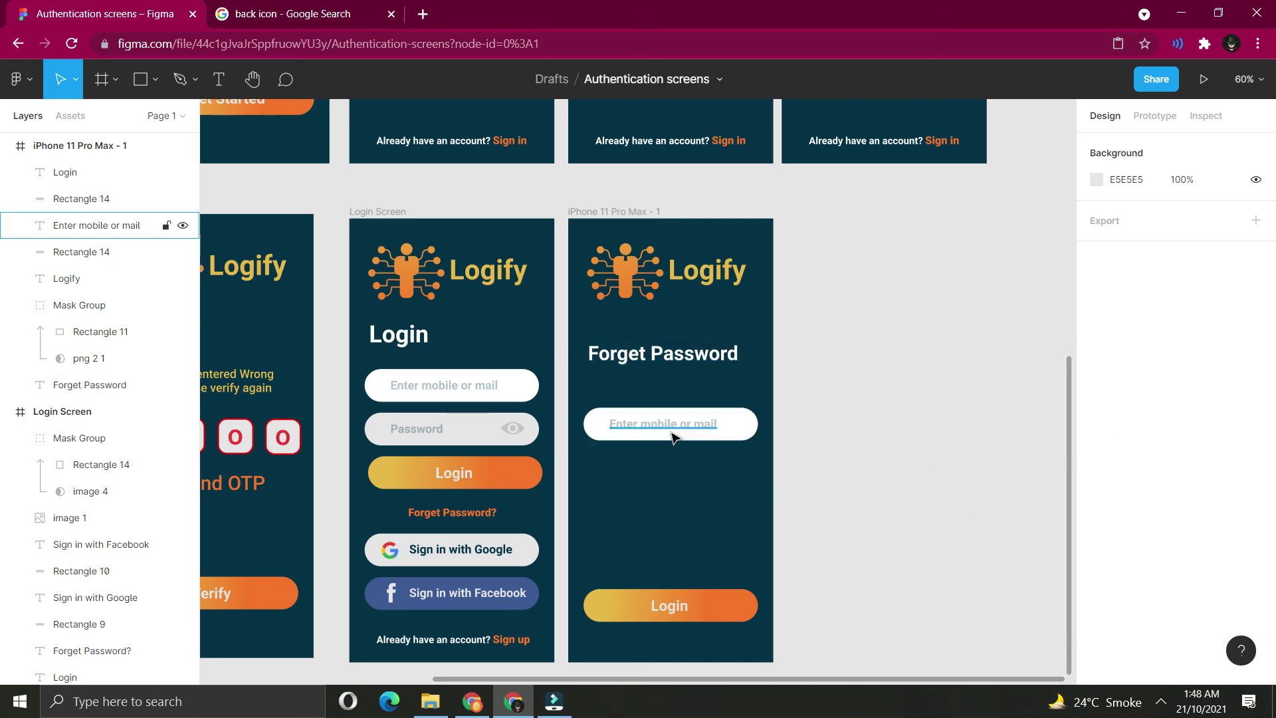
Change the new frame's button label to "Reset password" and centre it on the button.
{"action": "left_click", "coordinate": [670, 603]}
{"action": "double_click", "coordinate": [668, 602]}
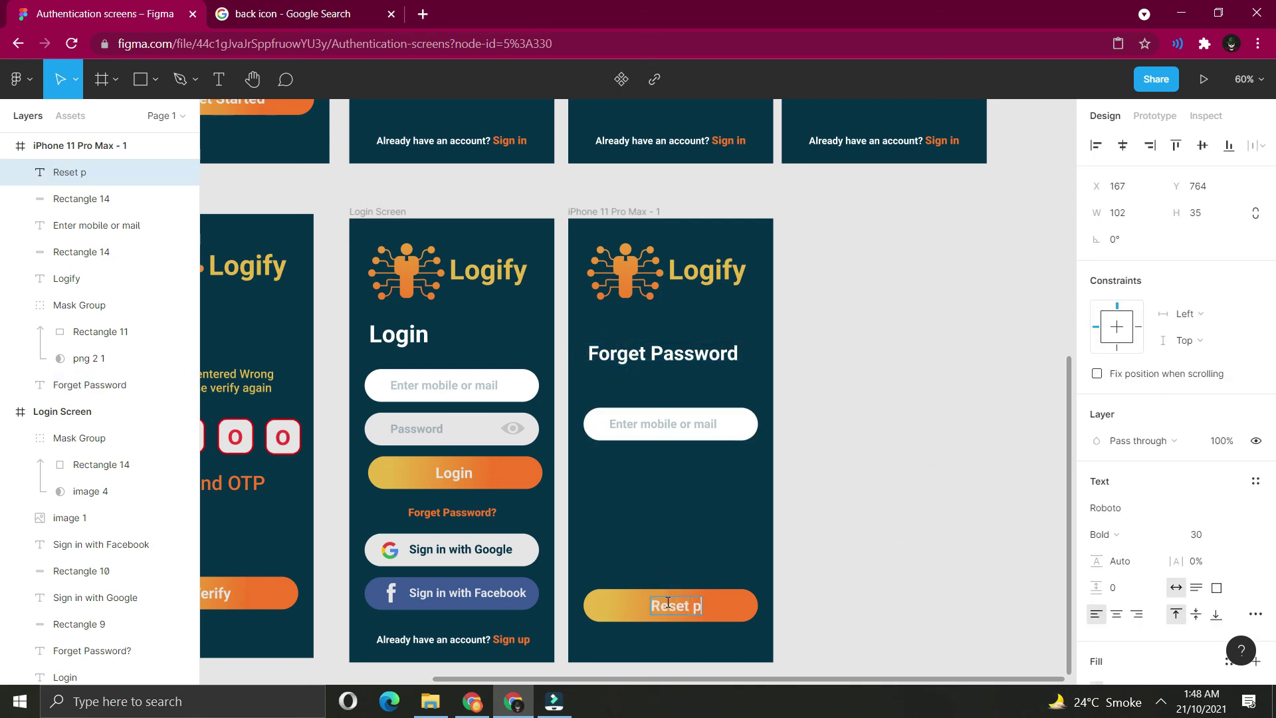
{"action": "left_click_drag", "start_coordinate": [687, 605], "coordinate": [648, 613]}
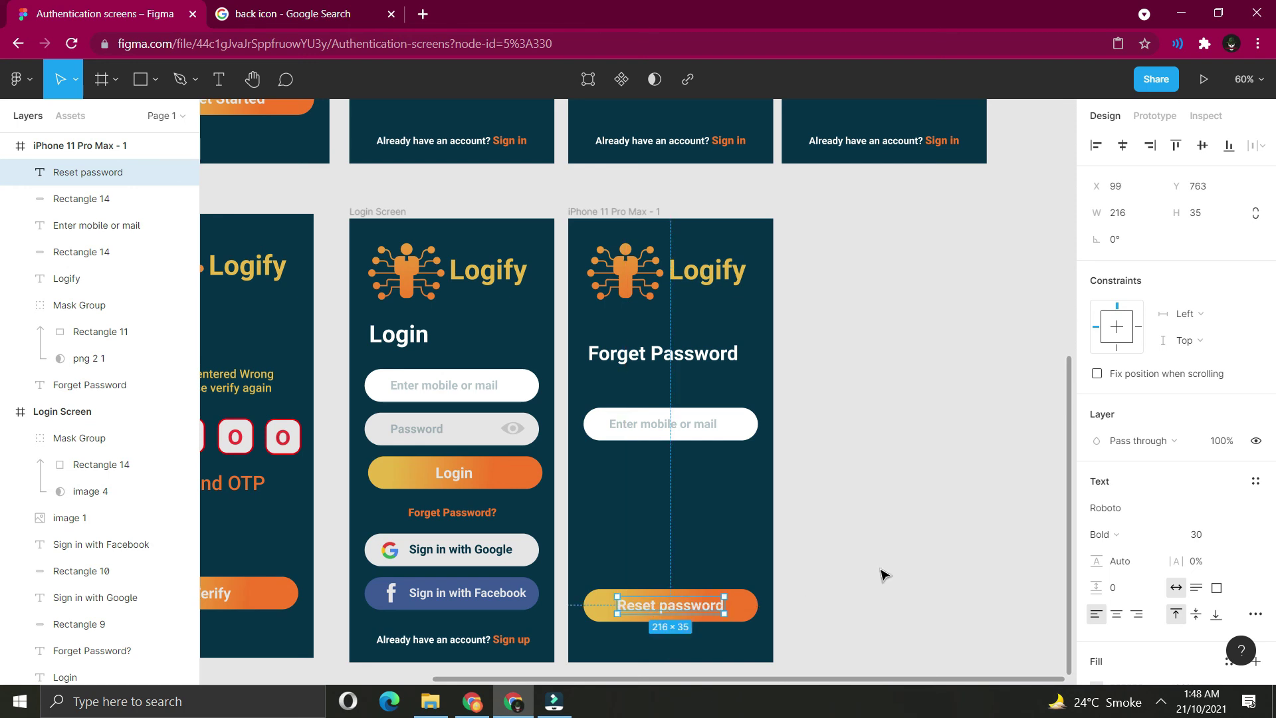
{"action": "left_click", "coordinate": [861, 569]}
Rename the new frame as "Reset Password".
{"action": "double_click", "coordinate": [77, 146]}
{"action": "type", "text": "Reset Passwo"}
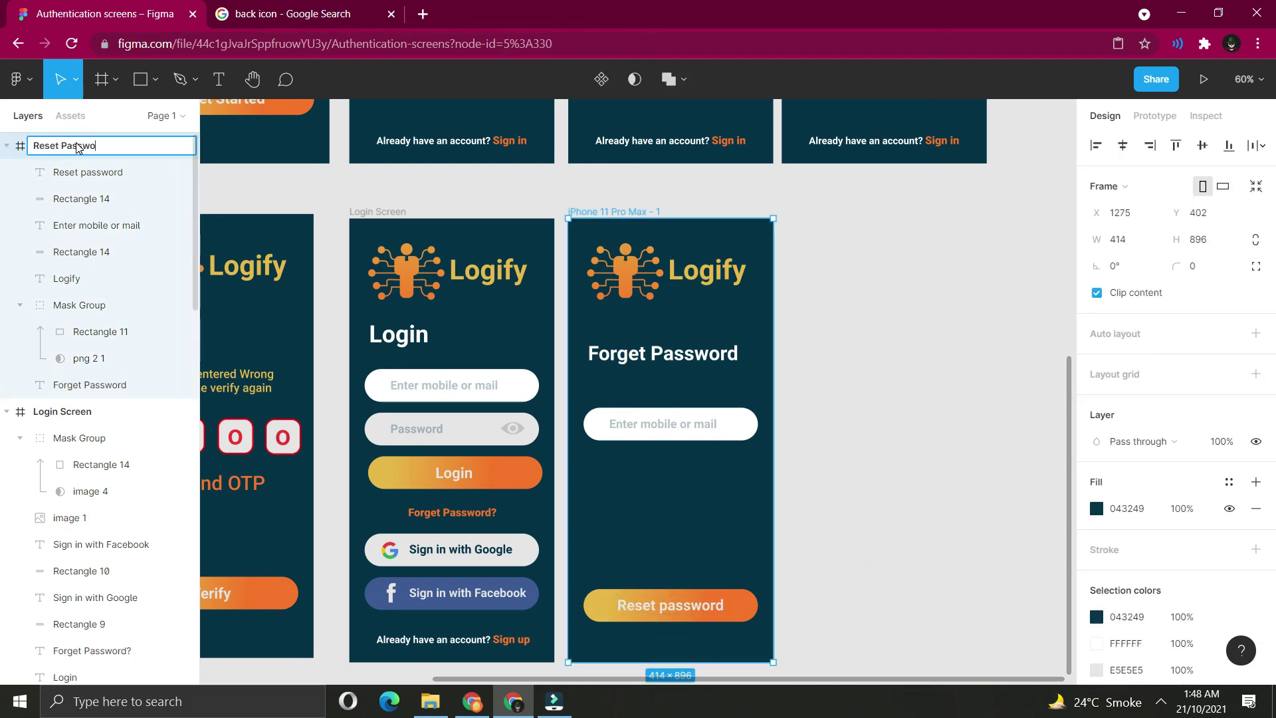
{"action": "left_click", "coordinate": [991, 247]}
Draw a square about 290 × 290 centred in the empty iPhone 11 Pro Max frame and round its corners to radius 37.
{"action": "key", "text": "shift+1"}
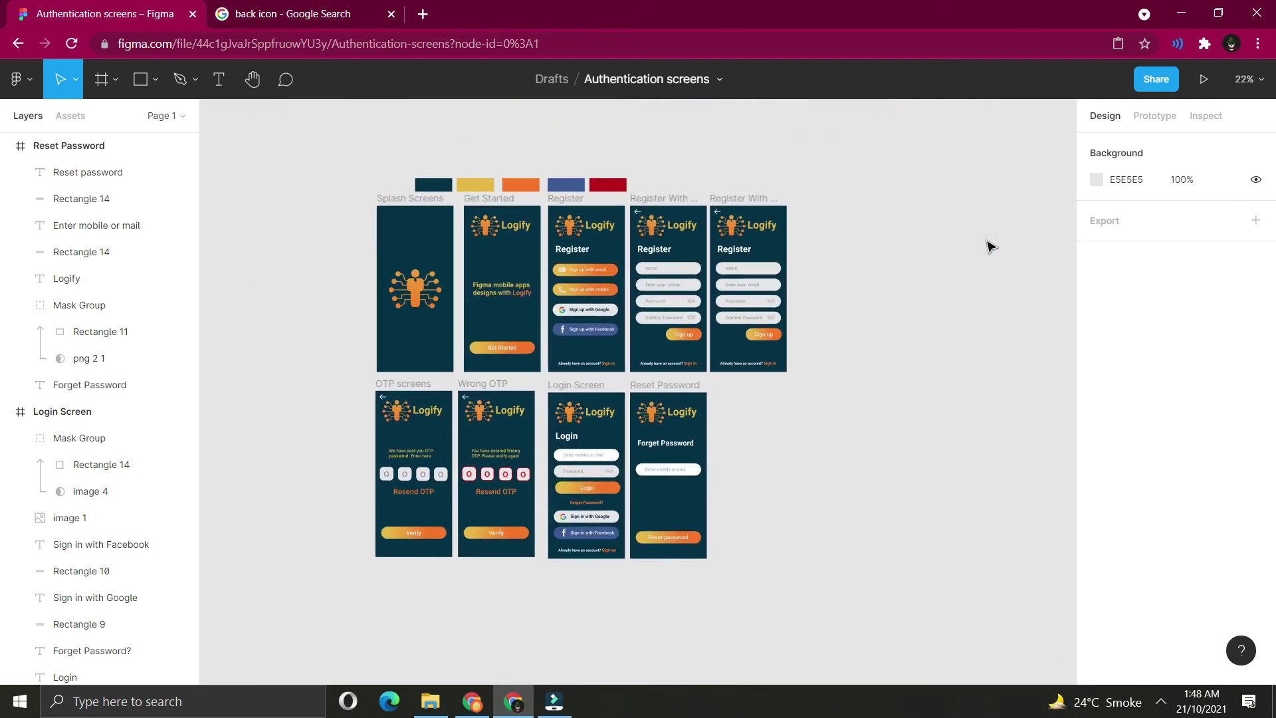
{"action": "scroll", "coordinate": [990, 247], "scroll_direction": "up", "scroll_amount": 3}
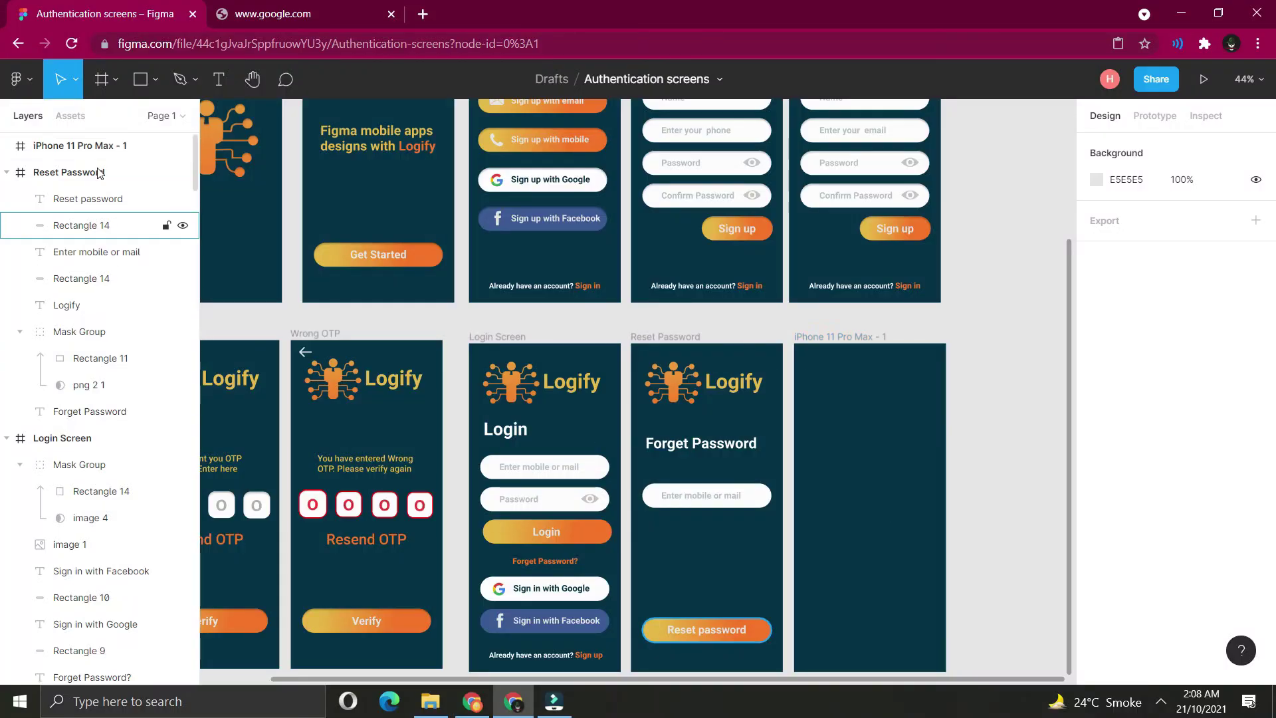
{"action": "left_click", "coordinate": [98, 79]}
{"action": "left_click", "coordinate": [141, 82]}
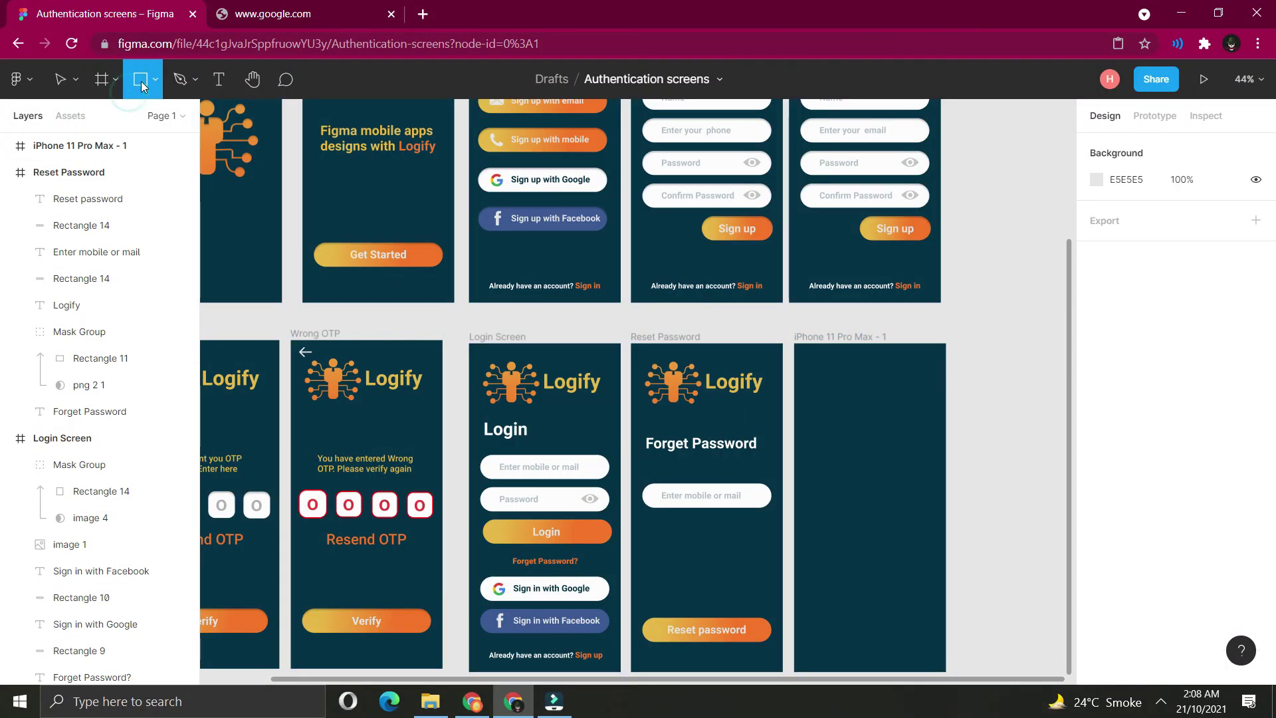
{"action": "key", "text": "ctrl+v"}
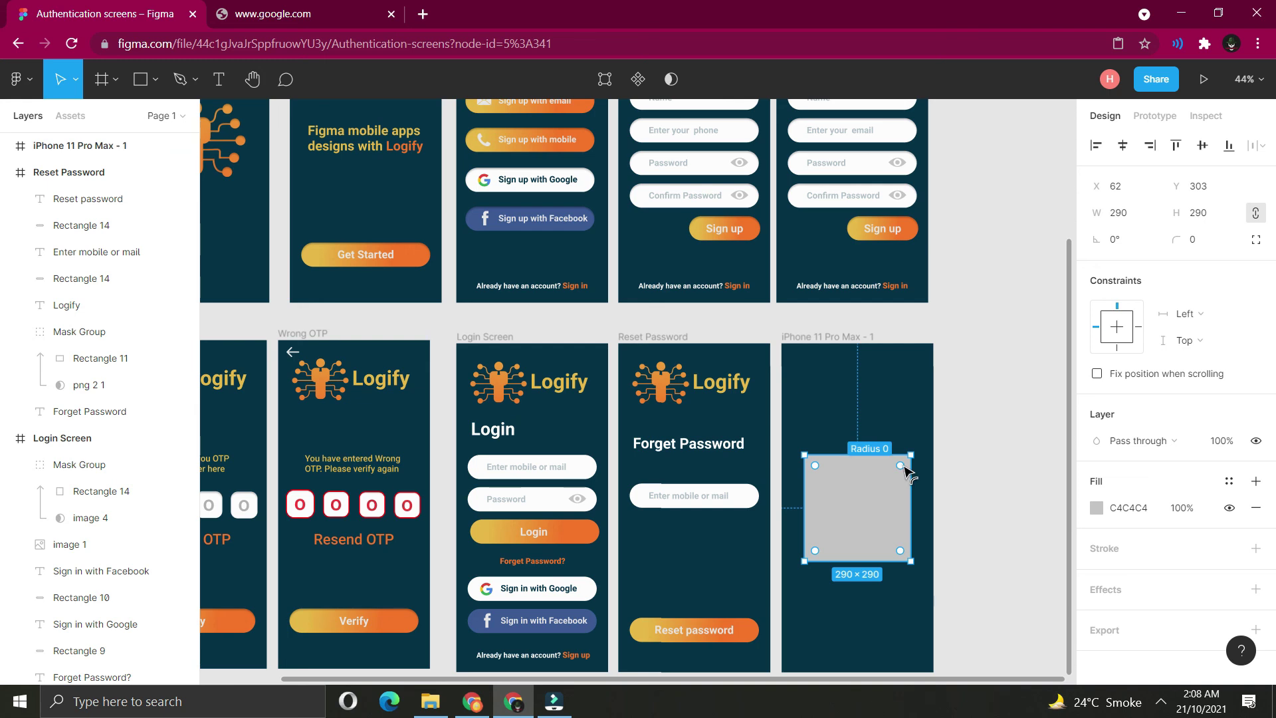
{"action": "left_click_drag", "start_coordinate": [903, 471], "coordinate": [901, 472]}
{"action": "left_click", "coordinate": [1011, 470]}
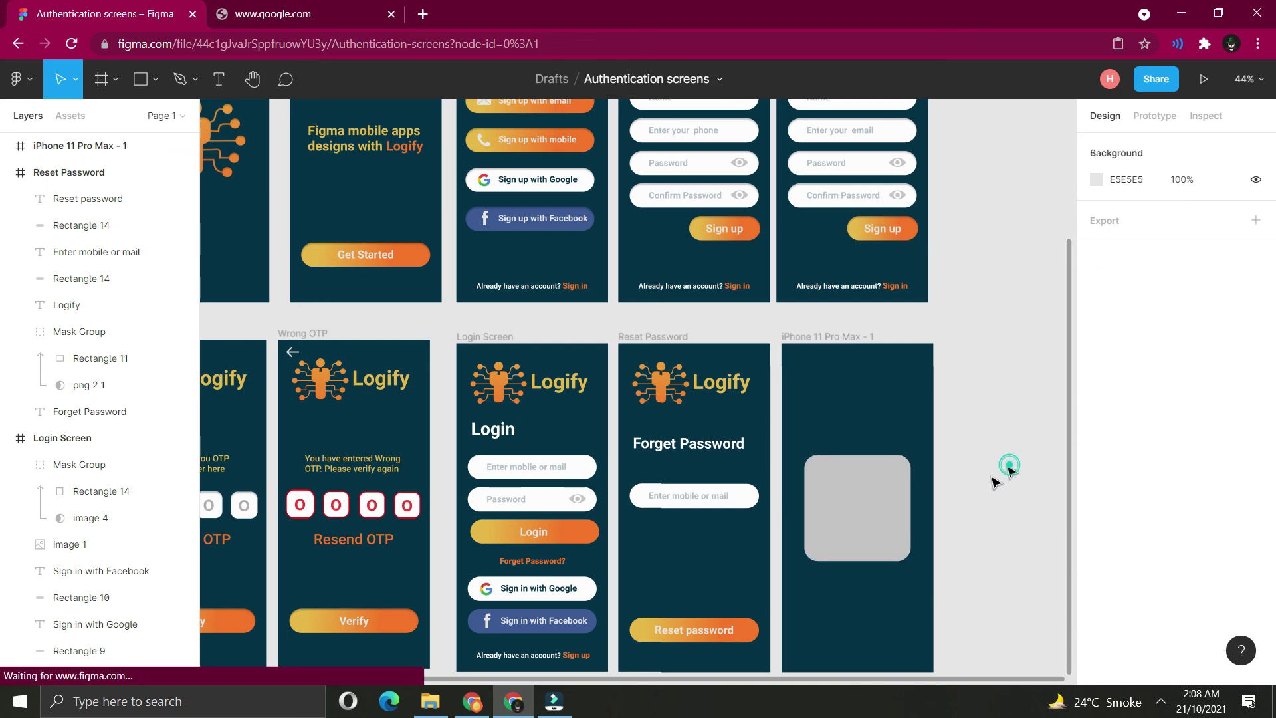
Enlarge the rounded square from its centre to 334 × 334.
{"action": "left_click", "coordinate": [845, 505]}
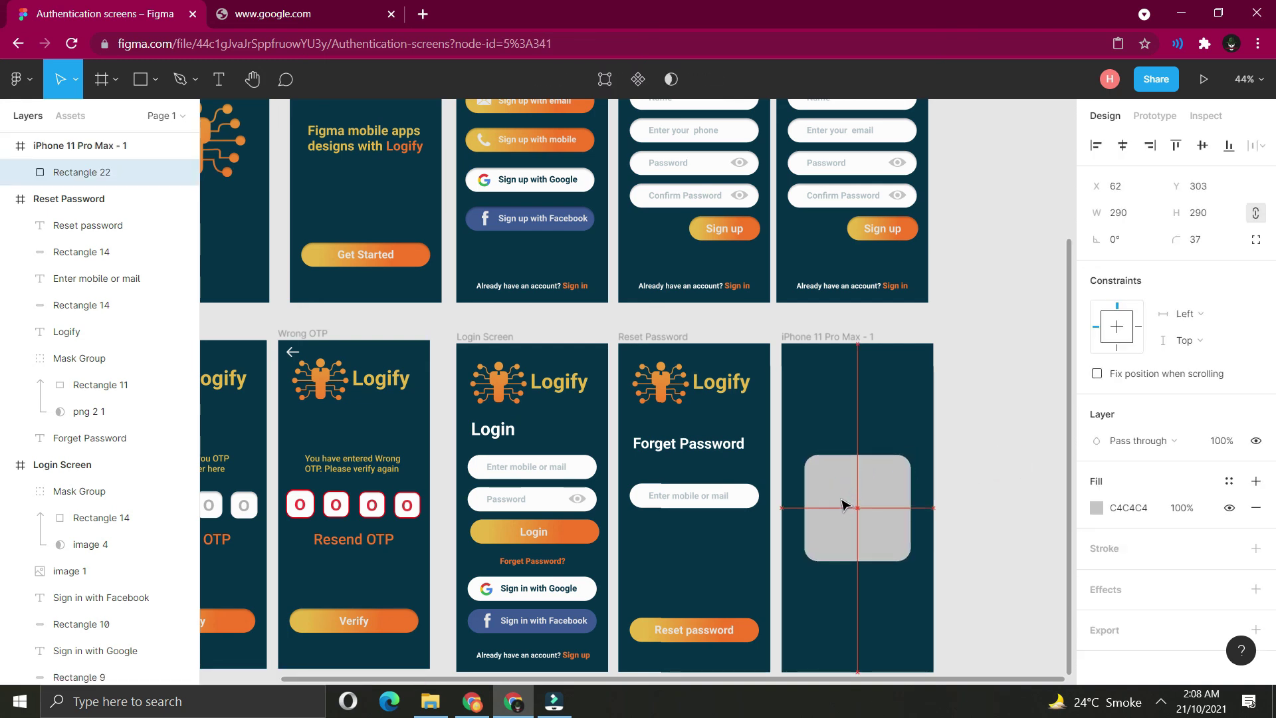
{"action": "left_click_drag", "start_coordinate": [911, 456], "coordinate": [919, 447]}
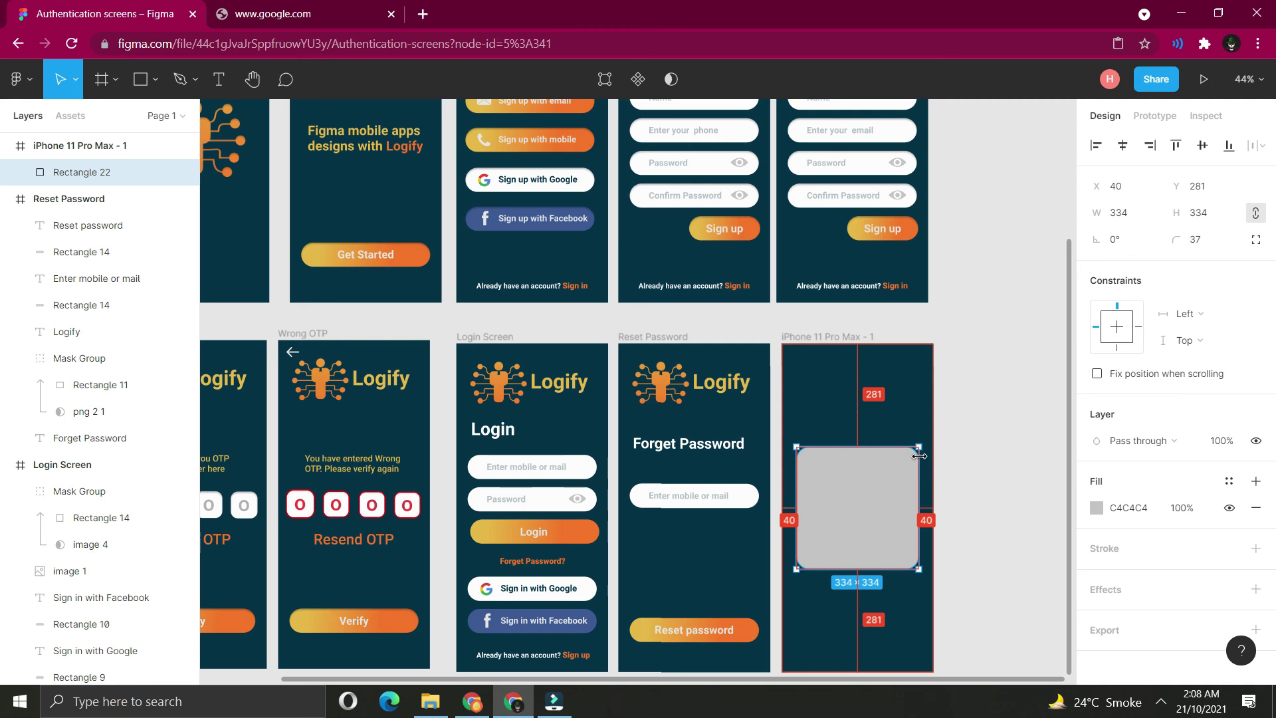
{"action": "left_click", "coordinate": [983, 456]}
Fill the rounded square with the off-white sampled from the Reset Password screen's input field.
{"action": "left_click", "coordinate": [862, 504]}
{"action": "left_click", "coordinate": [866, 509]}
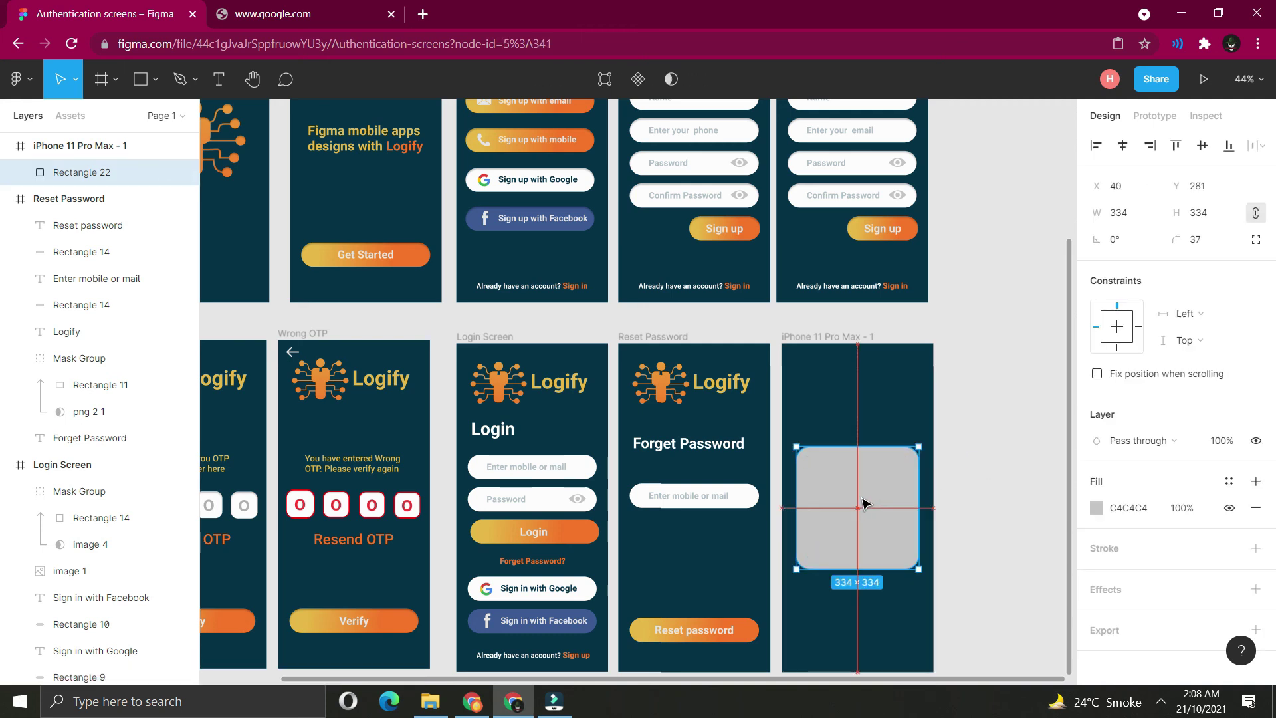
{"action": "key", "text": "i"}
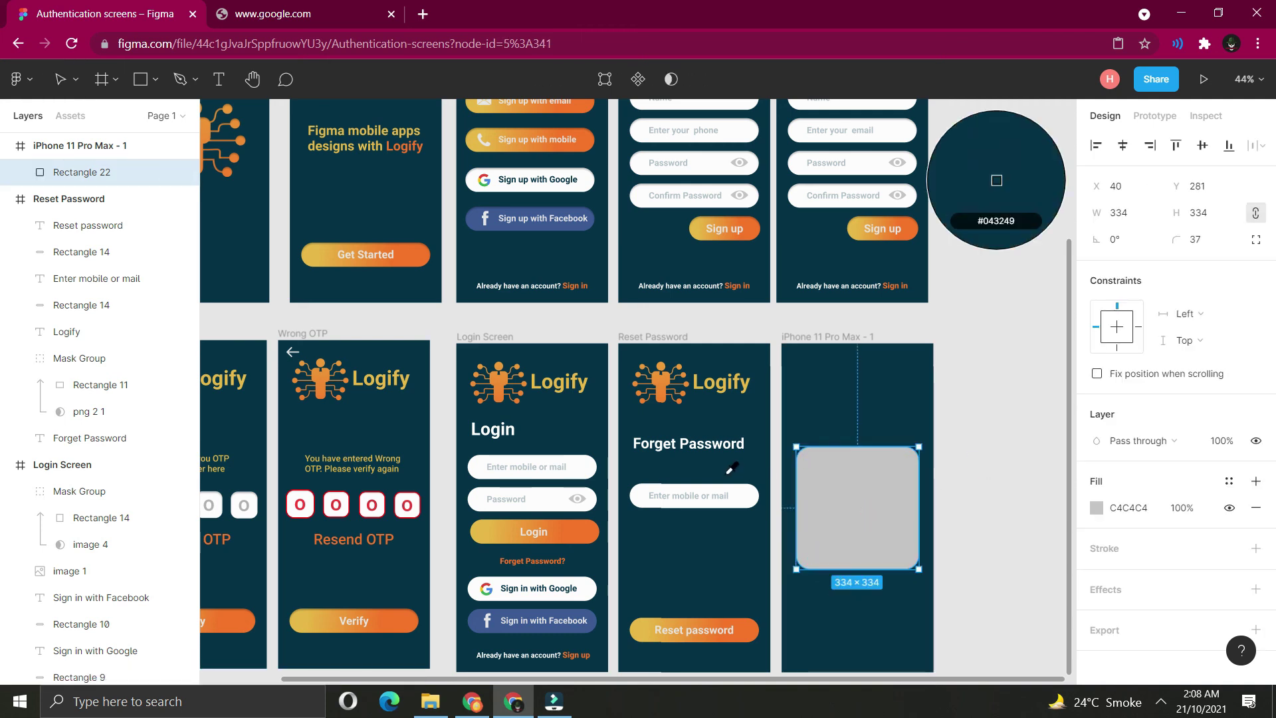
{"action": "left_click", "coordinate": [745, 491]}
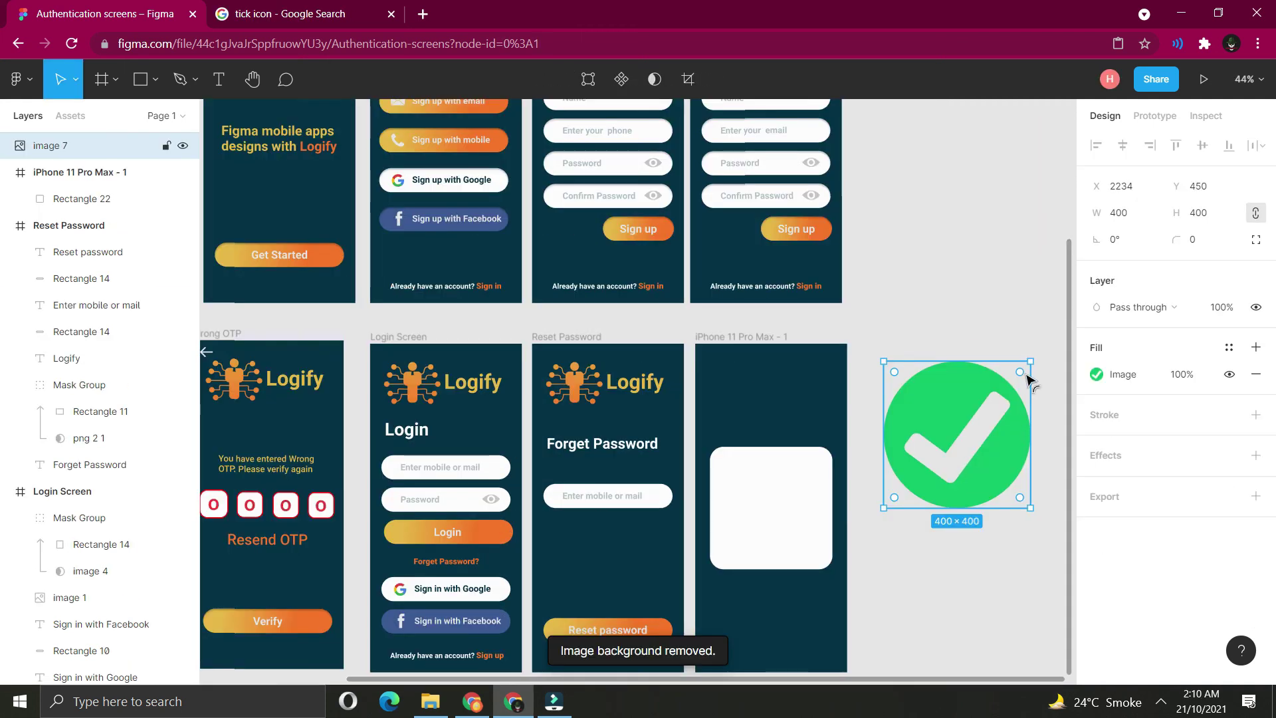
Draw a square about 657 × 657 covering the green tick image beside the last frame.
{"action": "left_click", "coordinate": [141, 79]}
{"action": "mouse_move", "coordinate": [877, 329]}
{"action": "left_mouse_down"}
{"action": "mouse_move", "coordinate": [1048, 541]}
{"action": "mouse_move", "coordinate": [978, 465]}
{"action": "left_mouse_up"}
{"action": "left_click_drag", "start_coordinate": [1037, 622], "coordinate": [925, 264]}
{"action": "right_click", "coordinate": [951, 402]}
{"action": "left_click", "coordinate": [1123, 145]}
{"action": "left_click", "coordinate": [1205, 151]}
{"action": "scroll", "coordinate": [971, 399], "scroll_direction": "up", "scroll_amount": 5}
{"action": "key", "text": "Escape"}
{"action": "left_click", "coordinate": [970, 587]}
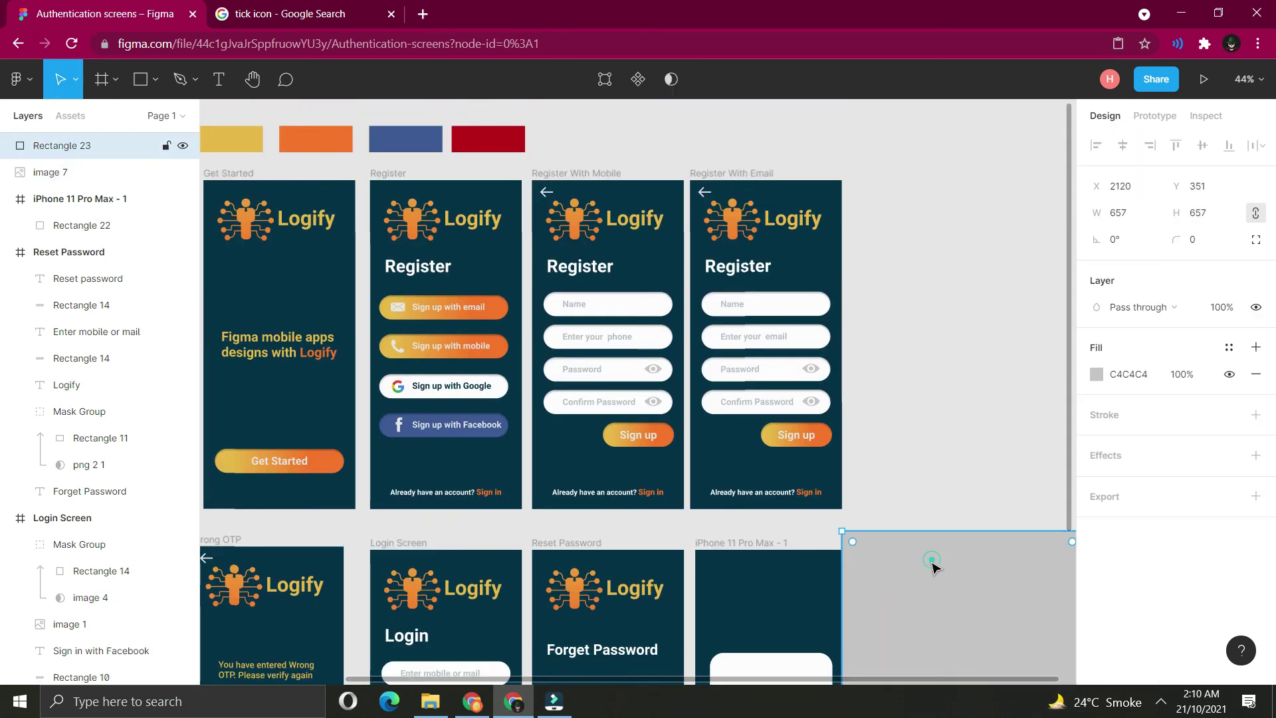
Give the large square a linear gradient fill from the yellow to the orange sampled from the palette swatches.
{"action": "left_click", "coordinate": [1096, 376]}
{"action": "left_click", "coordinate": [903, 501]}
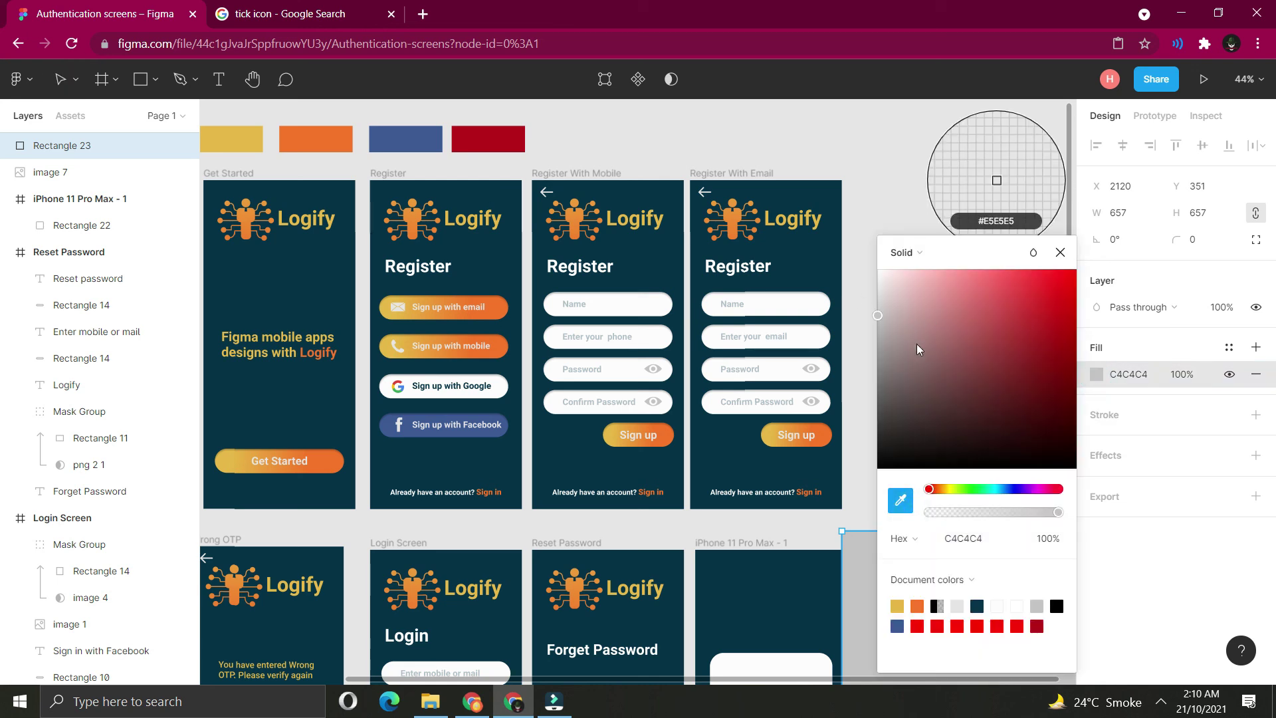
{"action": "left_click", "coordinate": [904, 252]}
{"action": "left_click", "coordinate": [909, 272]}
{"action": "left_click", "coordinate": [234, 136]}
{"action": "left_click", "coordinate": [1057, 230]}
{"action": "key", "text": "i"}
{"action": "left_click", "coordinate": [328, 136]}
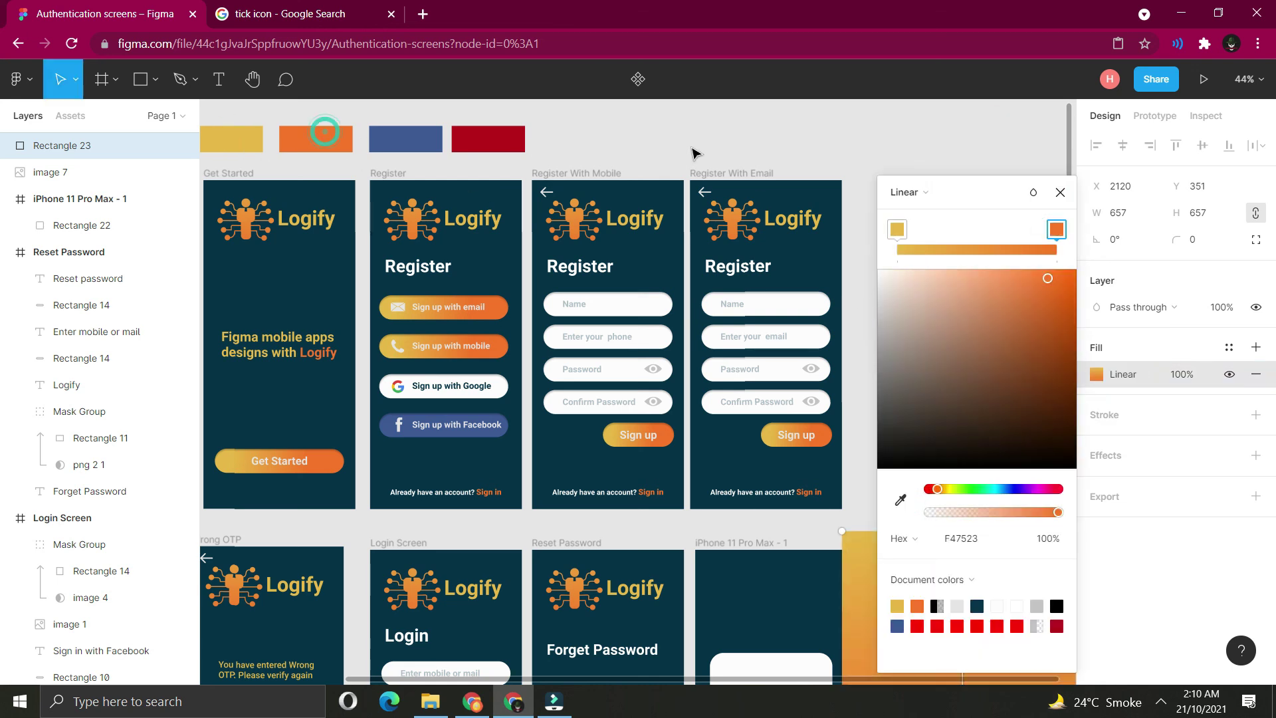
{"action": "left_click", "coordinate": [979, 278]}
{"action": "left_click", "coordinate": [976, 275]}
Mask the gradient square with the tick image and move the masked tick onto the rounded card.
{"action": "scroll", "coordinate": [975, 285], "scroll_direction": "down", "scroll_amount": 5}
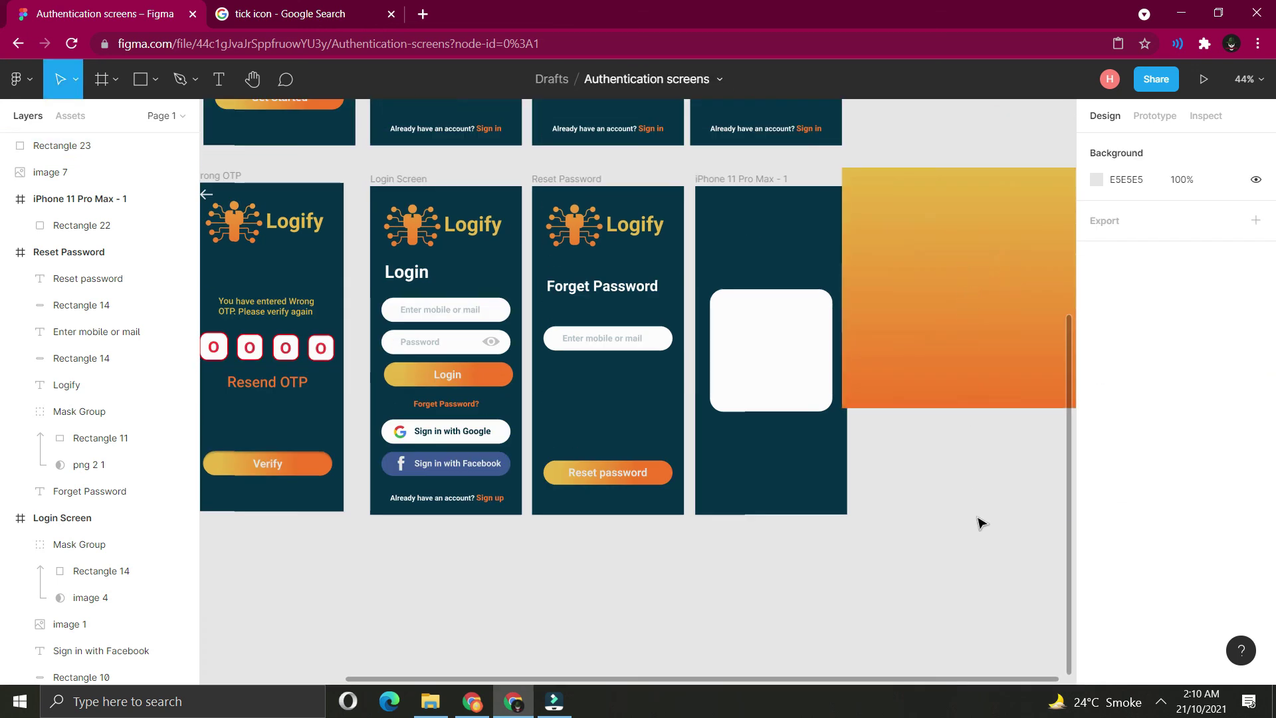
{"action": "left_click_drag", "start_coordinate": [976, 518], "coordinate": [911, 193]}
{"action": "right_click", "coordinate": [983, 321]}
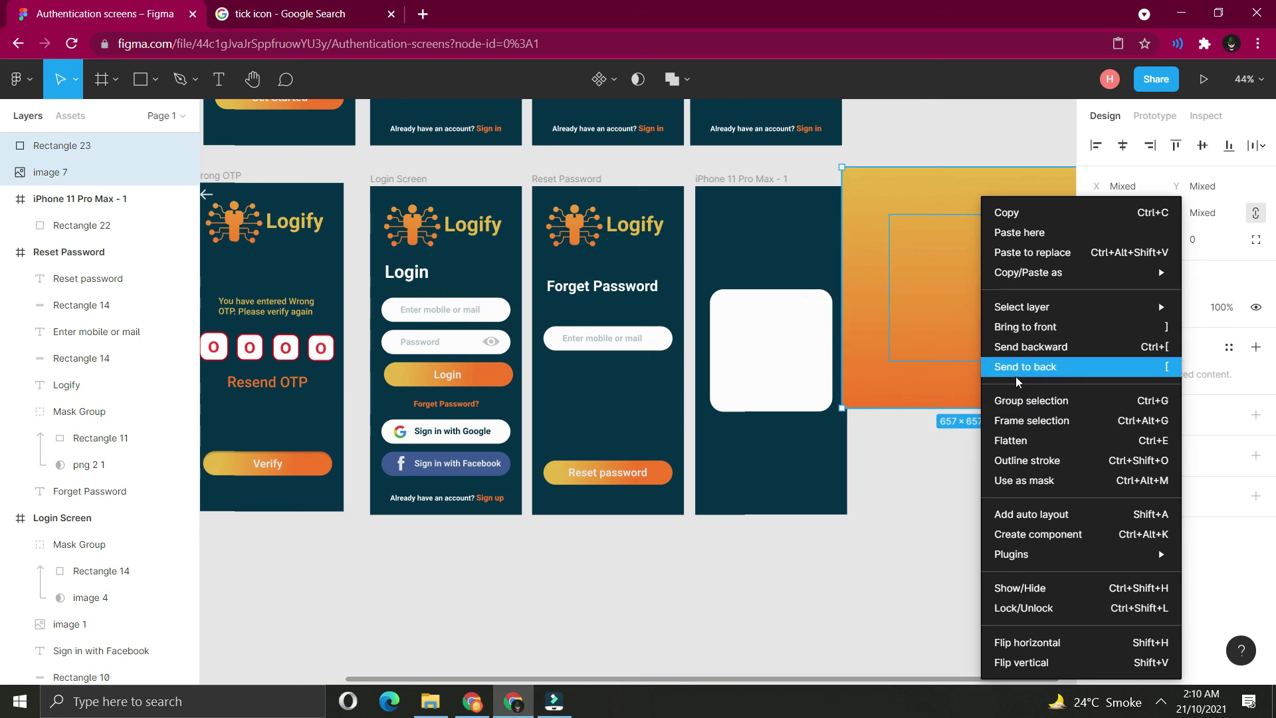
{"action": "left_click", "coordinate": [1011, 480]}
{"action": "left_click_drag", "start_coordinate": [936, 270], "coordinate": [760, 332]}
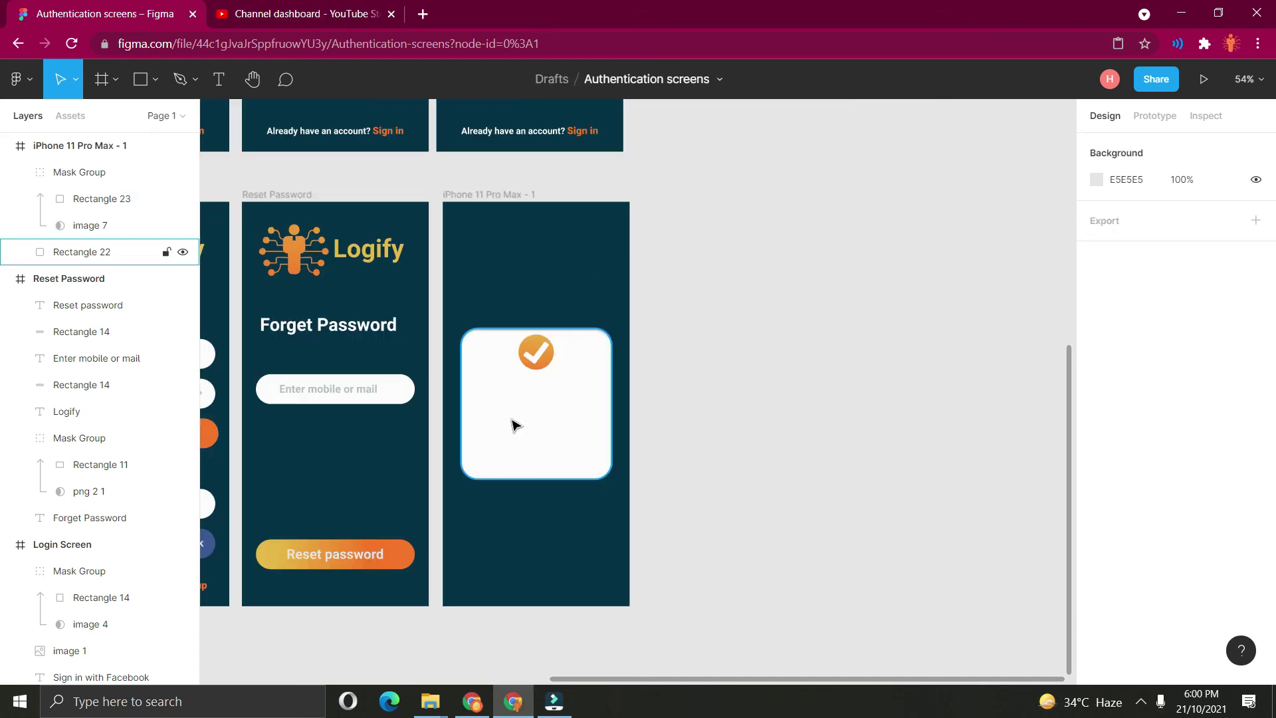
Add the text "A reset password link has been sent to your email please verify." below the tick in the Reset password button's yellow.
{"action": "left_click", "coordinate": [219, 81]}
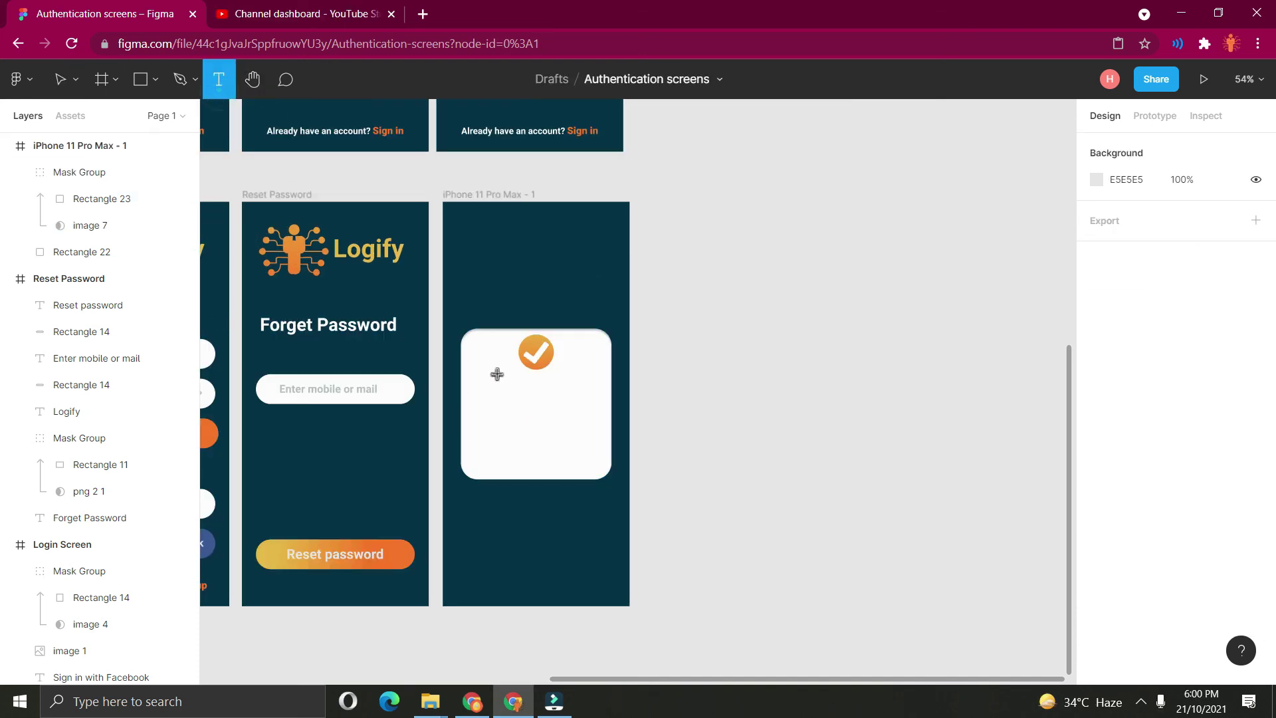
{"action": "left_click", "coordinate": [481, 414]}
{"action": "key", "text": "Escape"}
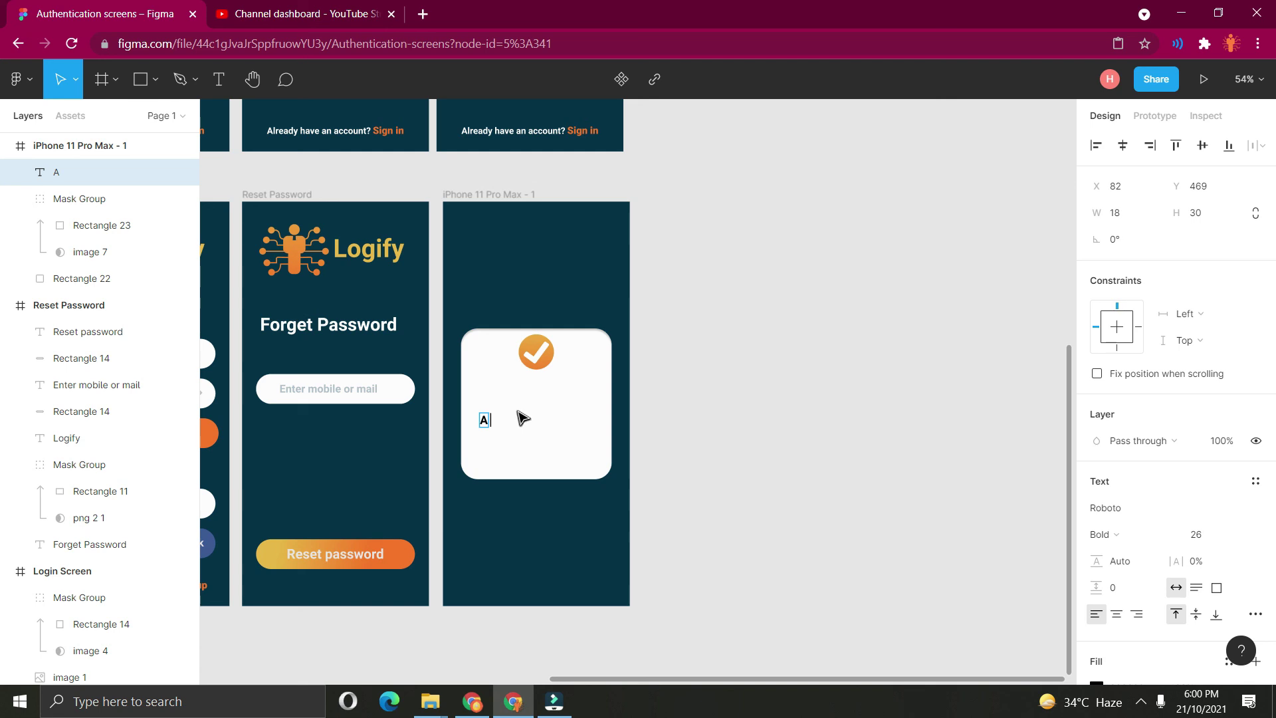
{"action": "type", "text": "ink"}
{"action": "key", "text": "Return"}
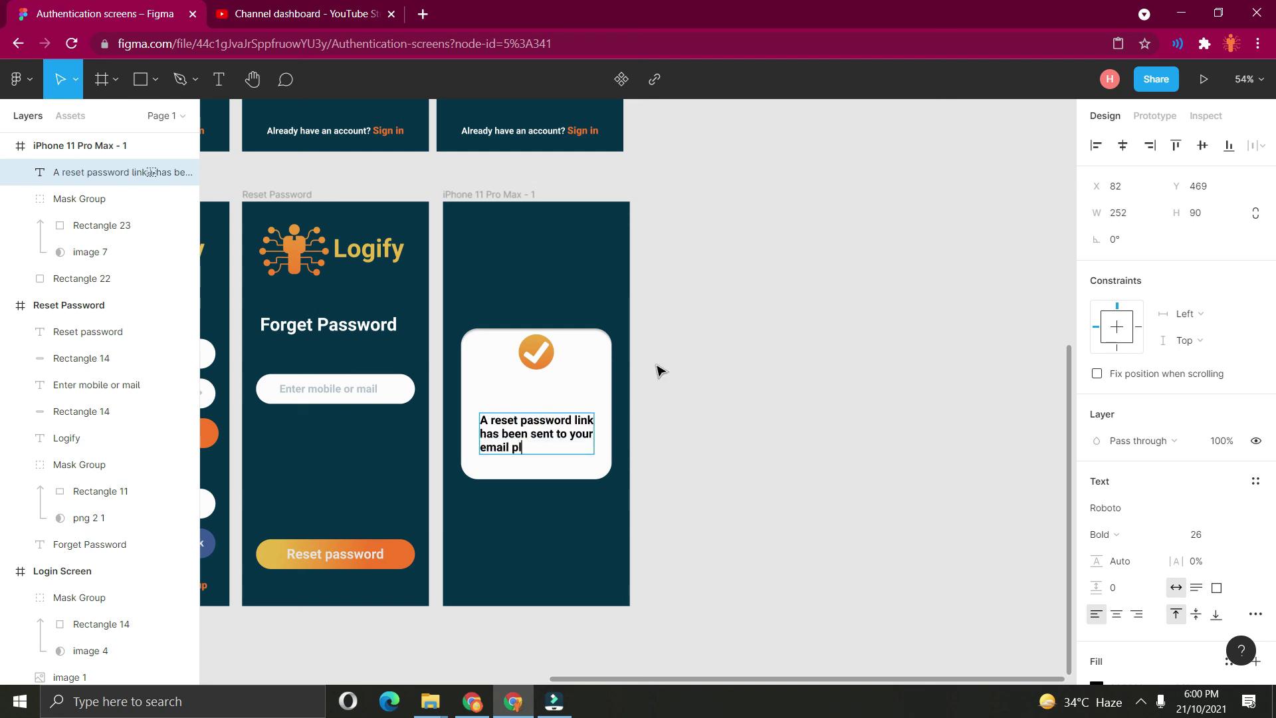
{"action": "key", "text": "Escape"}
{"action": "scroll", "coordinate": [560, 447], "scroll_direction": "left", "scroll_amount": 2}
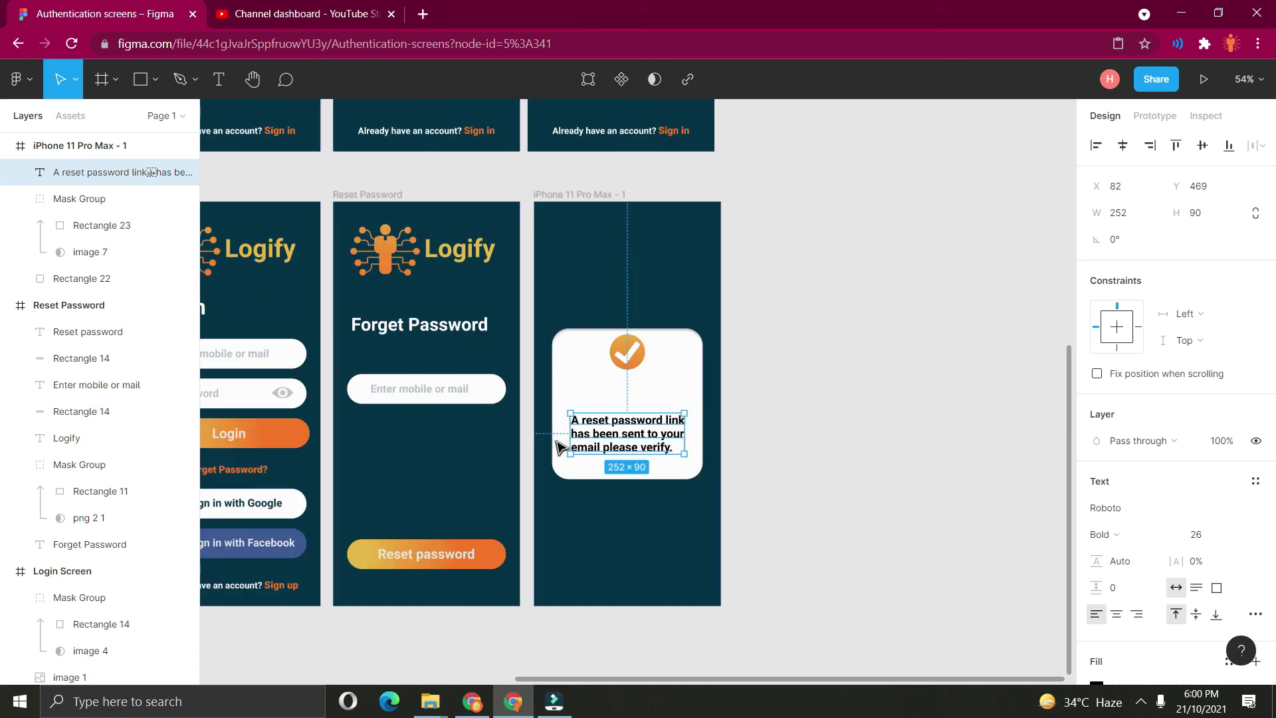
{"action": "key", "text": "i"}
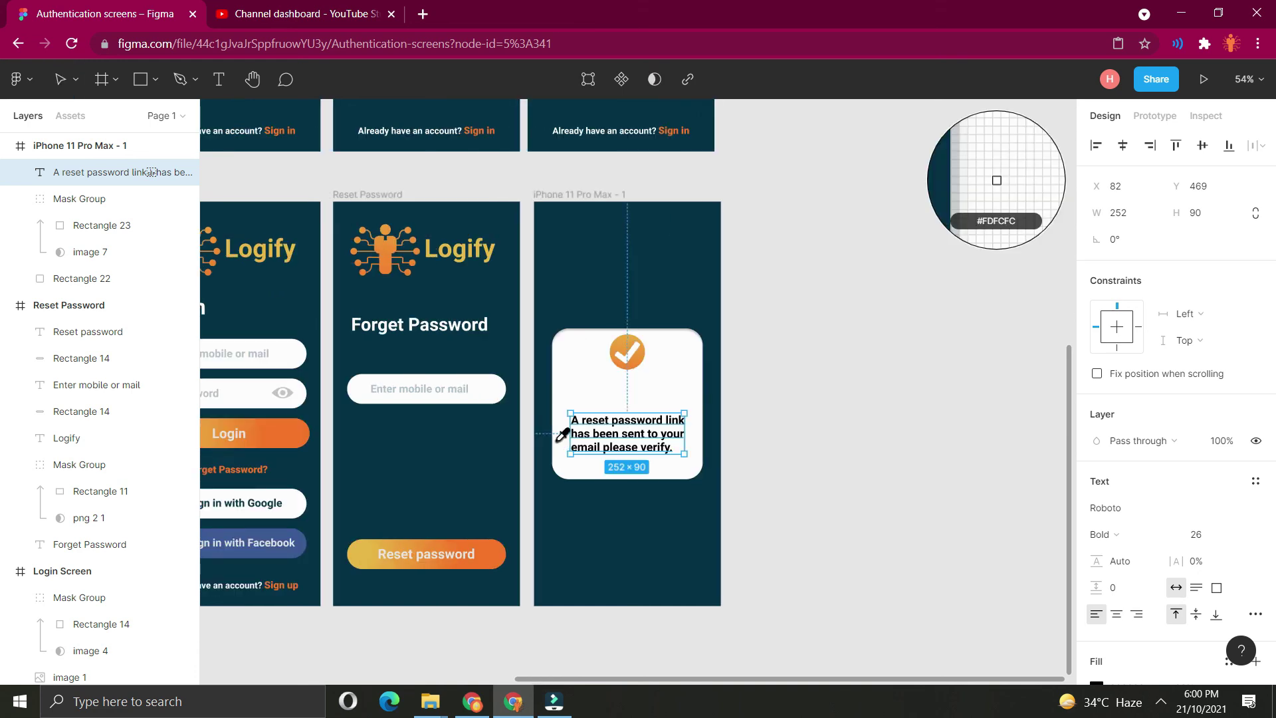
{"action": "left_click", "coordinate": [370, 540]}
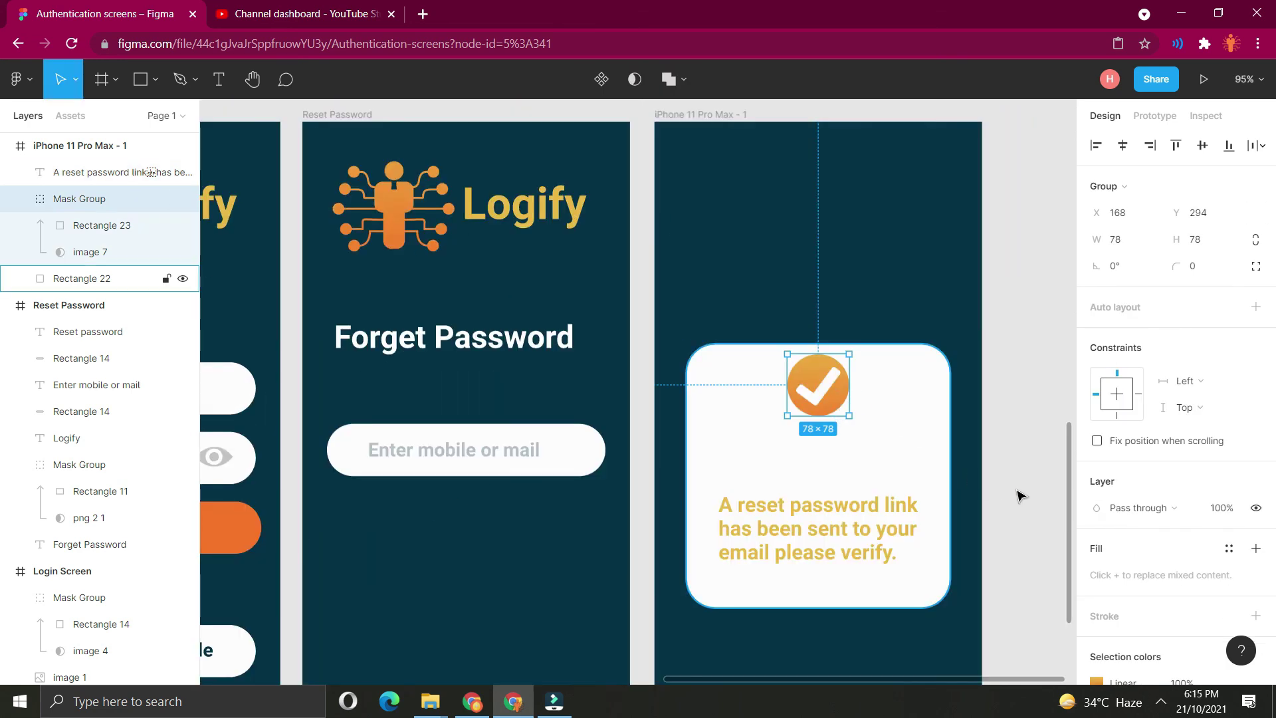
Give the tick icon group a visible inner shadow with a Y offset of 5.
{"action": "scroll", "coordinate": [1168, 557], "scroll_direction": "down", "scroll_amount": 3}
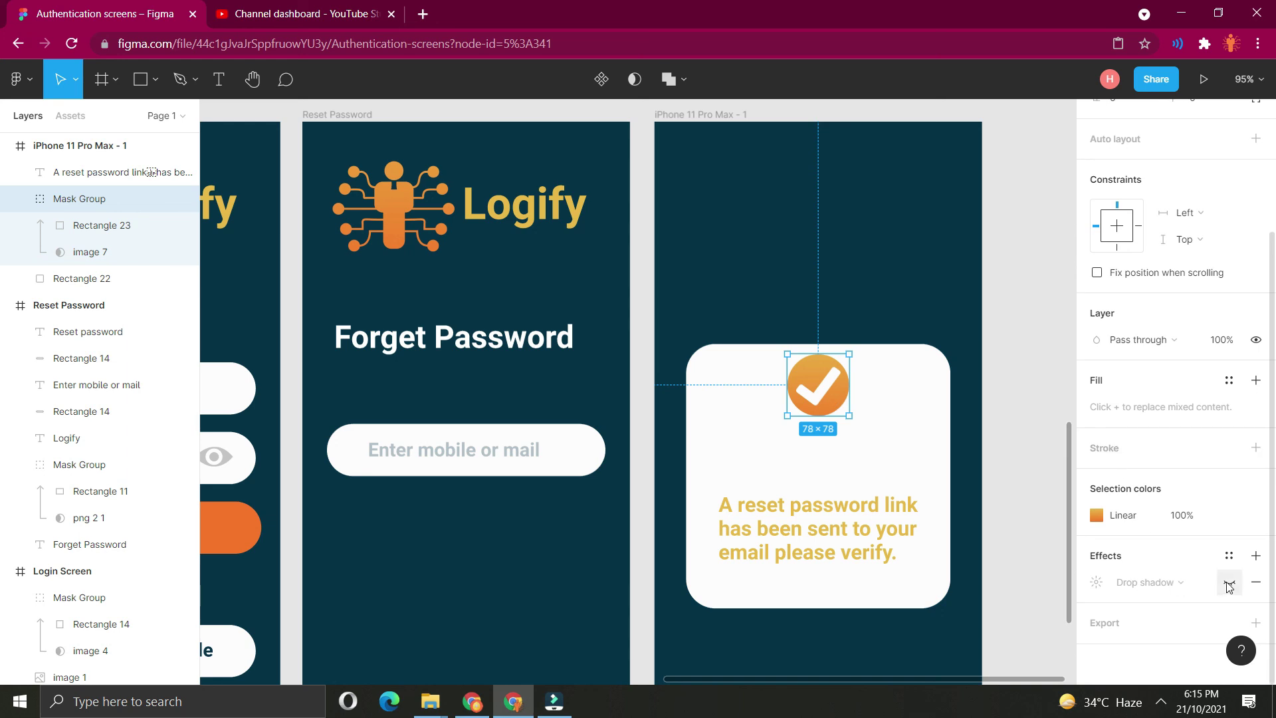
{"action": "left_click", "coordinate": [1229, 585]}
{"action": "left_click", "coordinate": [1187, 584]}
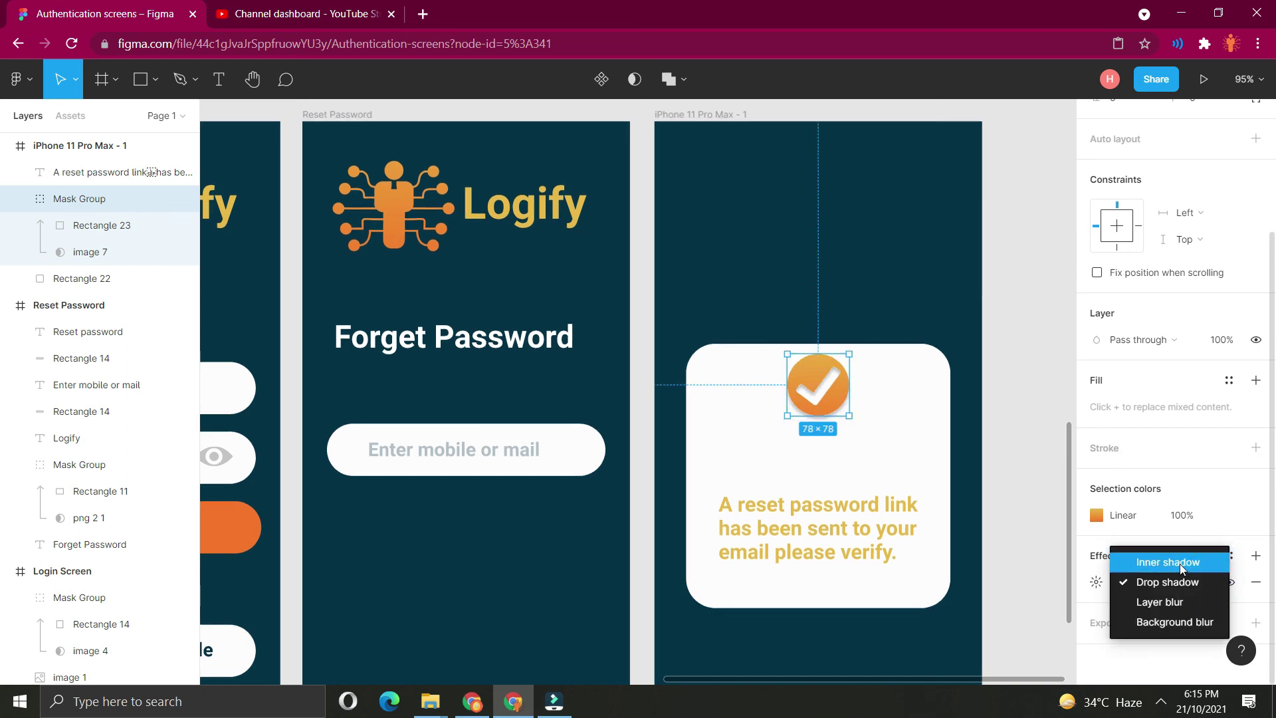
{"action": "left_click", "coordinate": [1179, 563]}
{"action": "left_click", "coordinate": [1097, 583]}
{"action": "left_click", "coordinate": [923, 624]}
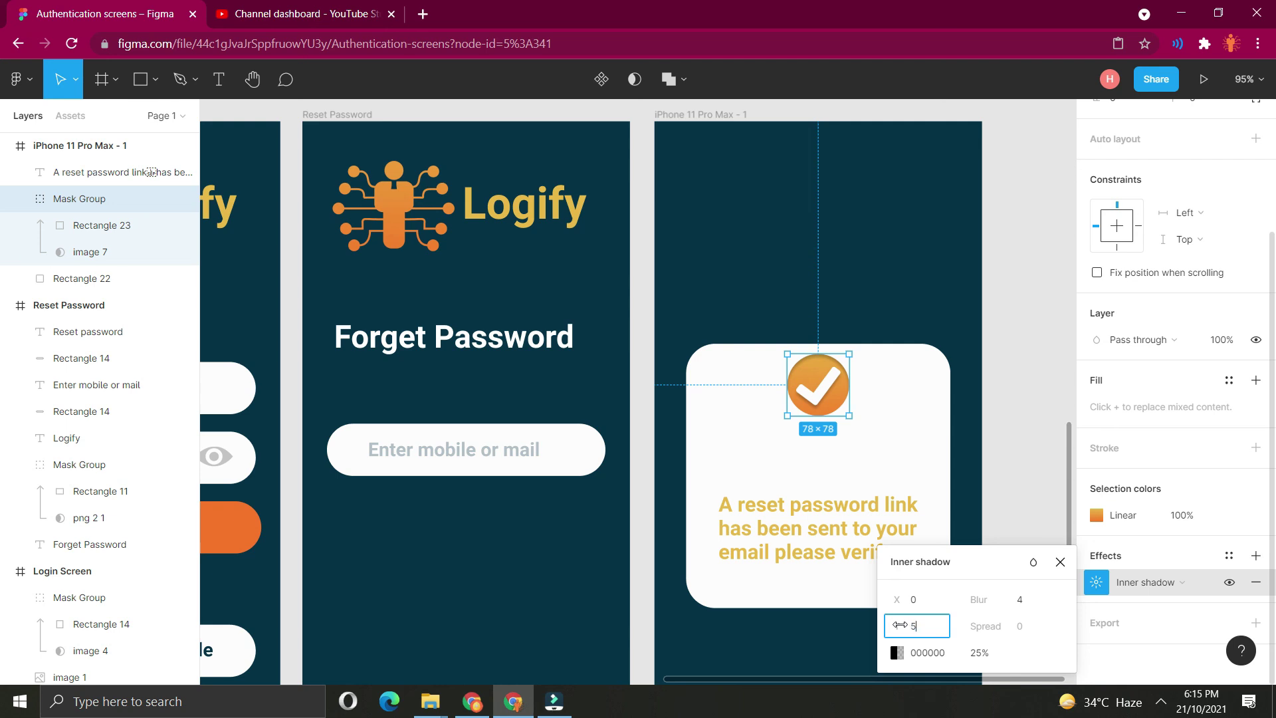
{"action": "key", "text": "Escape"}
{"action": "key", "text": "Escape"}
{"action": "scroll", "coordinate": [904, 419], "scroll_direction": "up", "scroll_amount": 5}
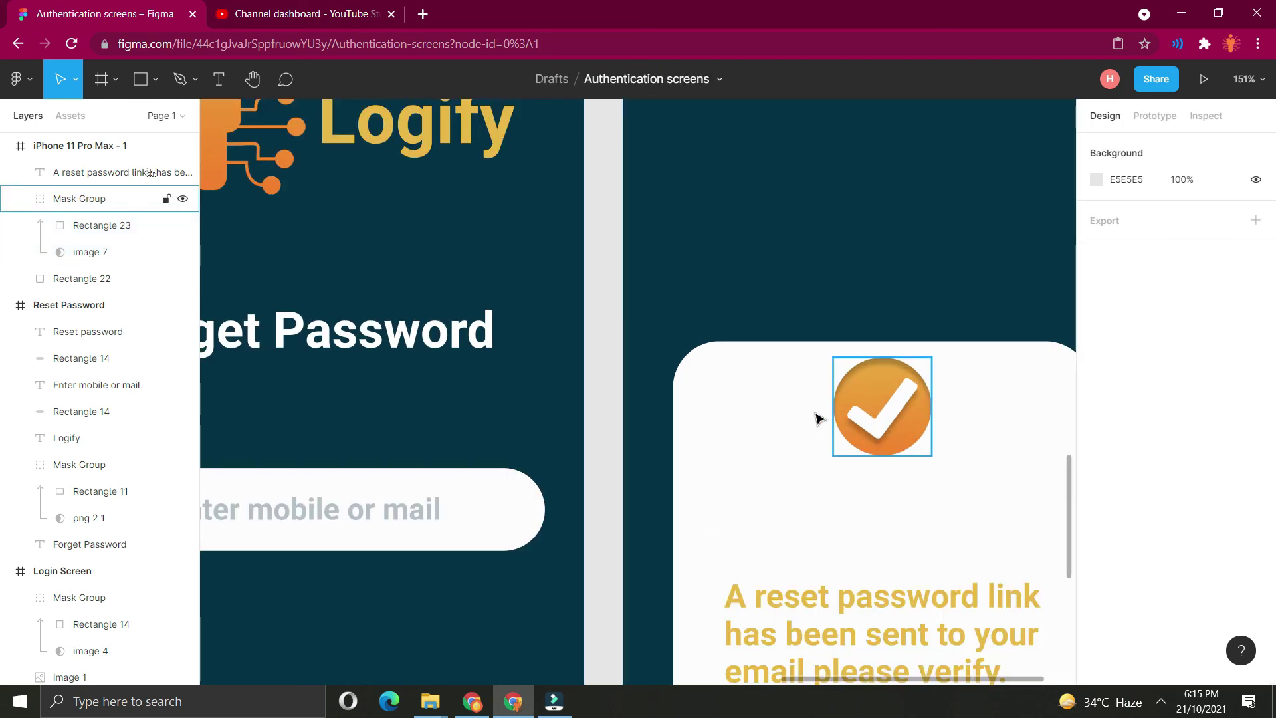
{"action": "scroll", "coordinate": [820, 465], "scroll_direction": "down", "scroll_amount": 2}
Apply an inner shadow with a Y offset of 6 to the logo on the Splash Screens frame.
{"action": "left_click", "coordinate": [713, 346]}
{"action": "scroll", "coordinate": [712, 342], "scroll_direction": "down", "scroll_amount": 15}
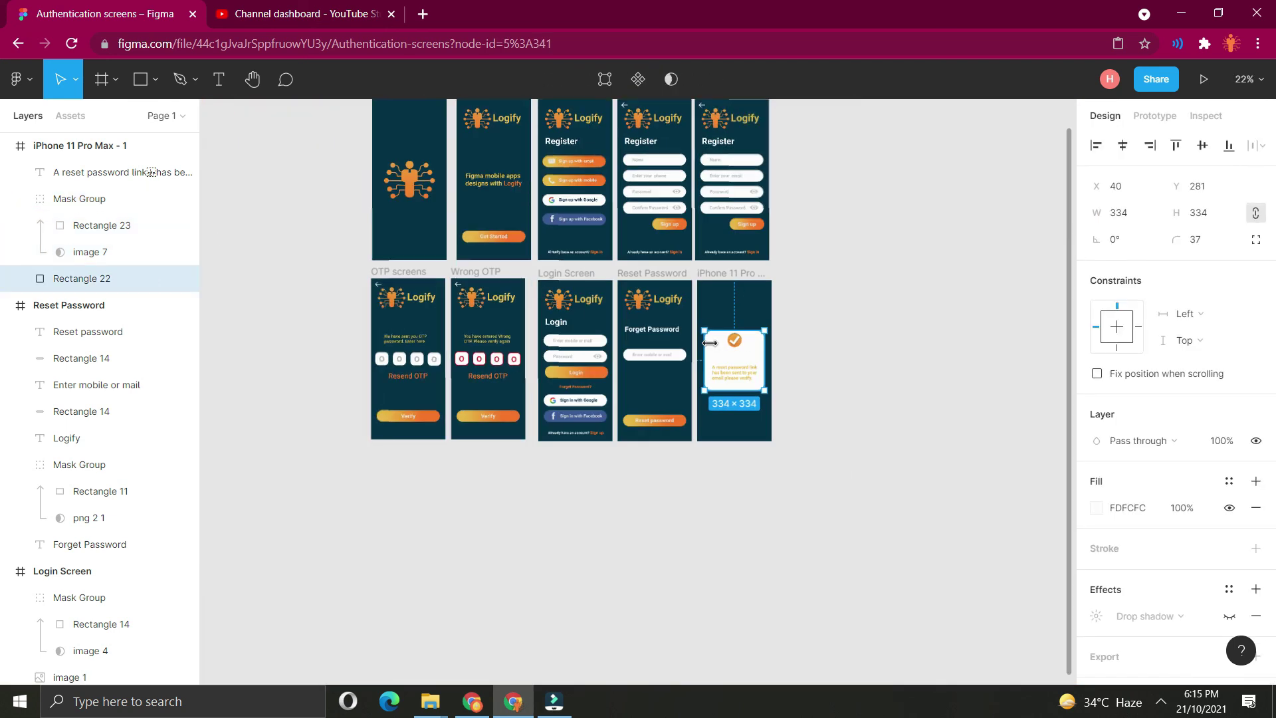
{"action": "scroll", "coordinate": [407, 198], "scroll_direction": "up", "scroll_amount": 20}
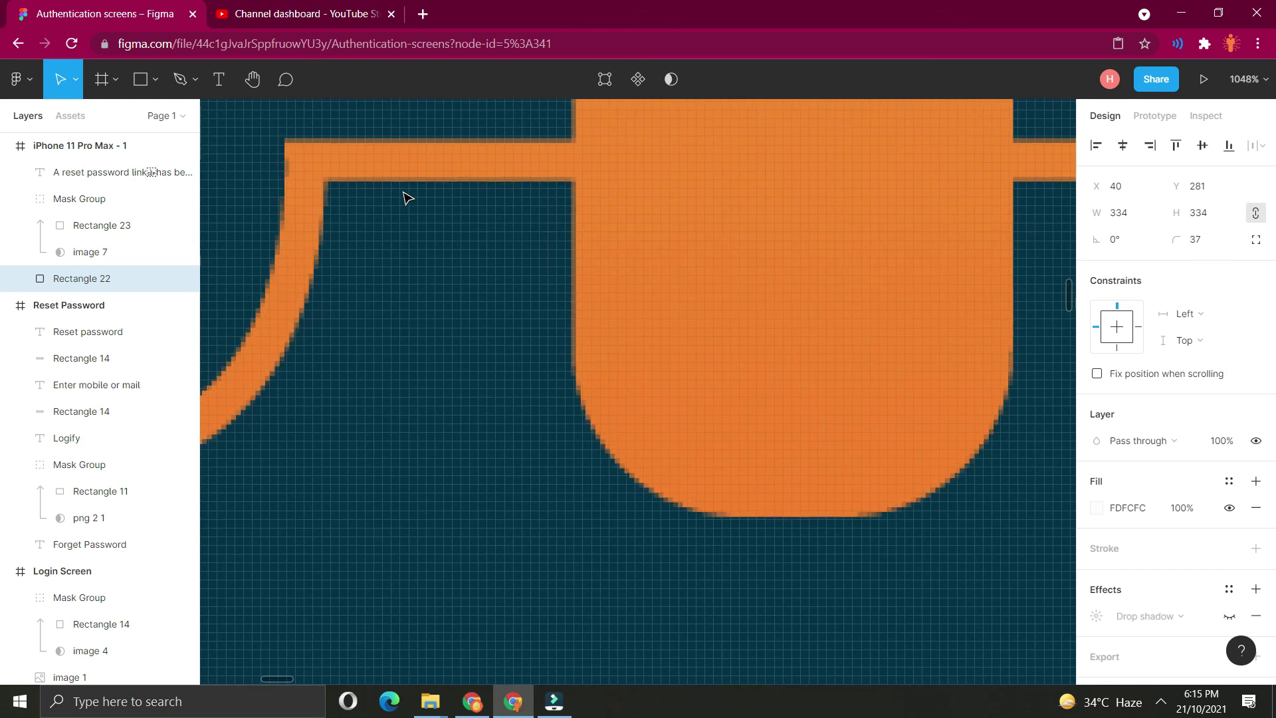
{"action": "scroll", "coordinate": [407, 198], "scroll_direction": "down", "scroll_amount": 15}
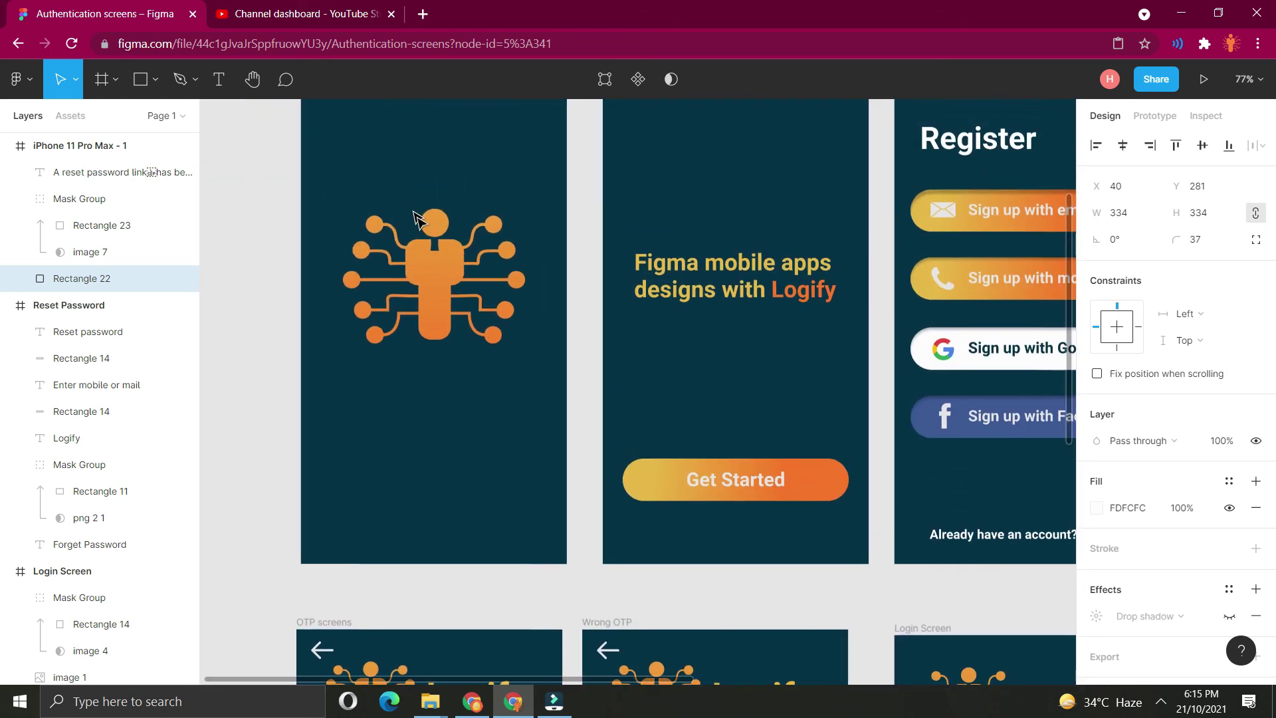
{"action": "left_click", "coordinate": [419, 218]}
{"action": "scroll", "coordinate": [429, 245], "scroll_direction": "up", "scroll_amount": 5}
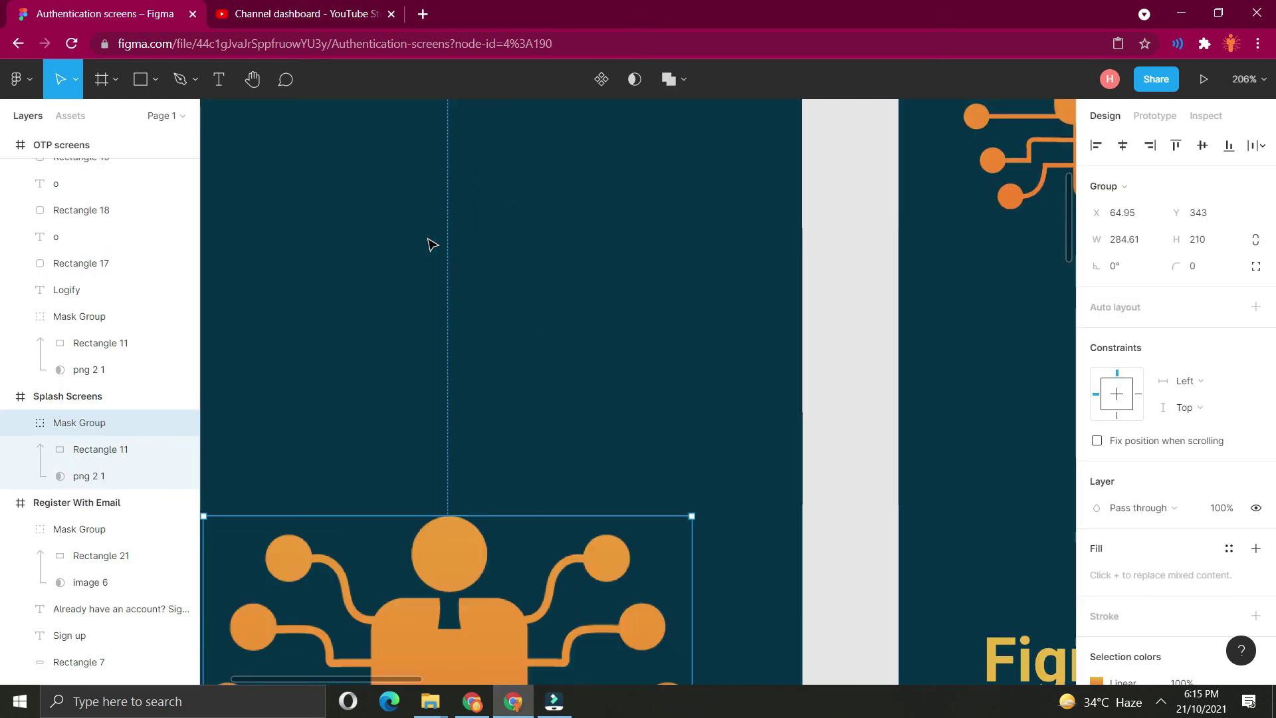
{"action": "scroll", "coordinate": [432, 251], "scroll_direction": "down", "scroll_amount": 4}
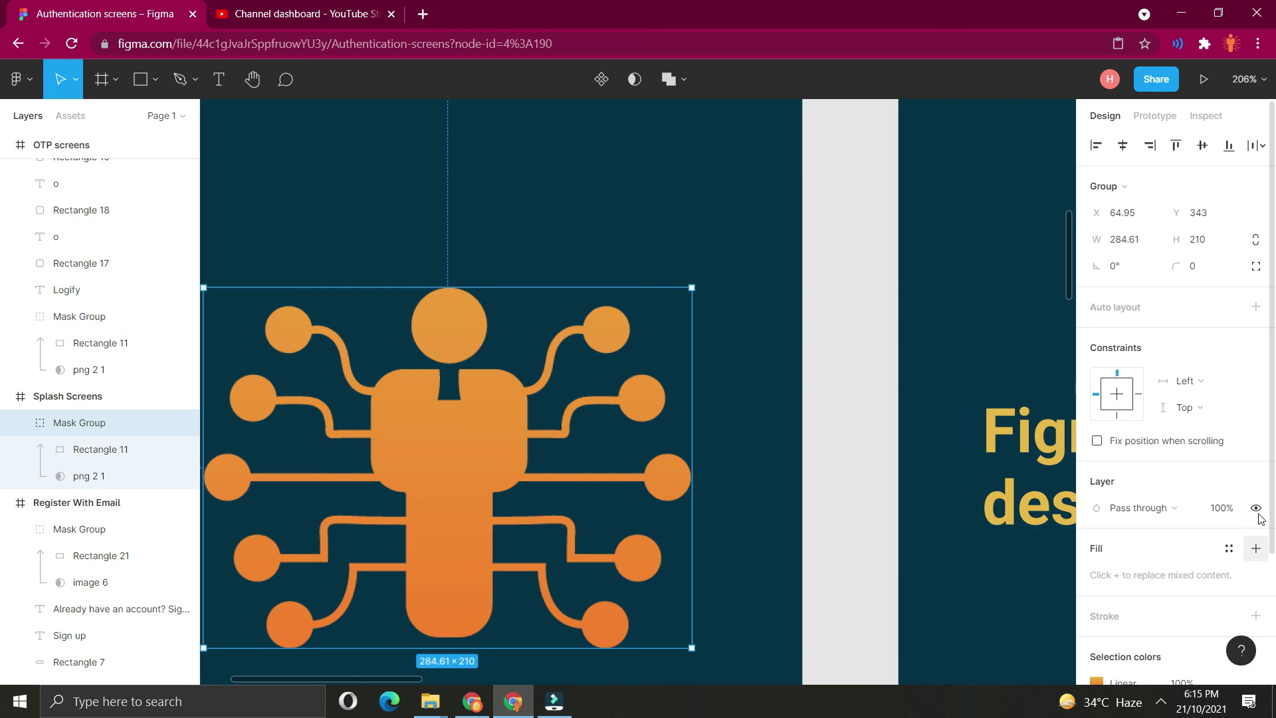
{"action": "scroll", "coordinate": [1145, 573], "scroll_direction": "down", "scroll_amount": 3}
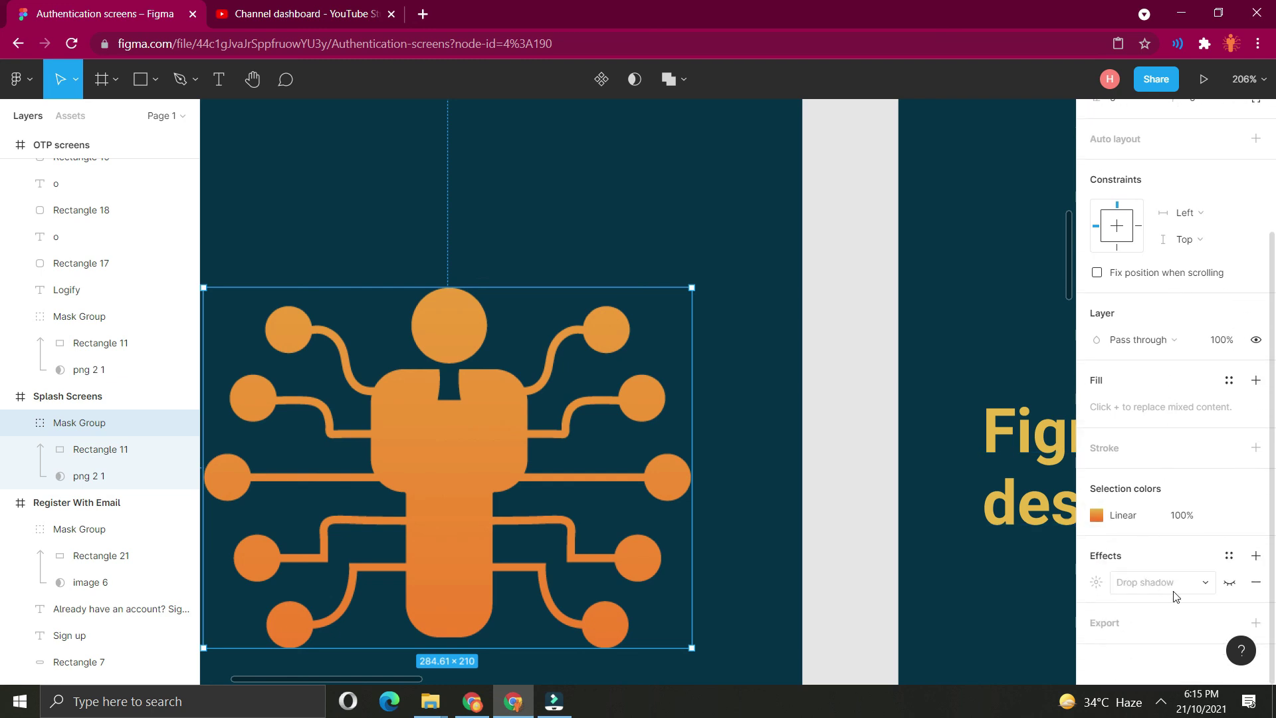
{"action": "left_click", "coordinate": [1173, 585]}
{"action": "left_click", "coordinate": [1168, 563]}
{"action": "left_click", "coordinate": [1097, 583]}
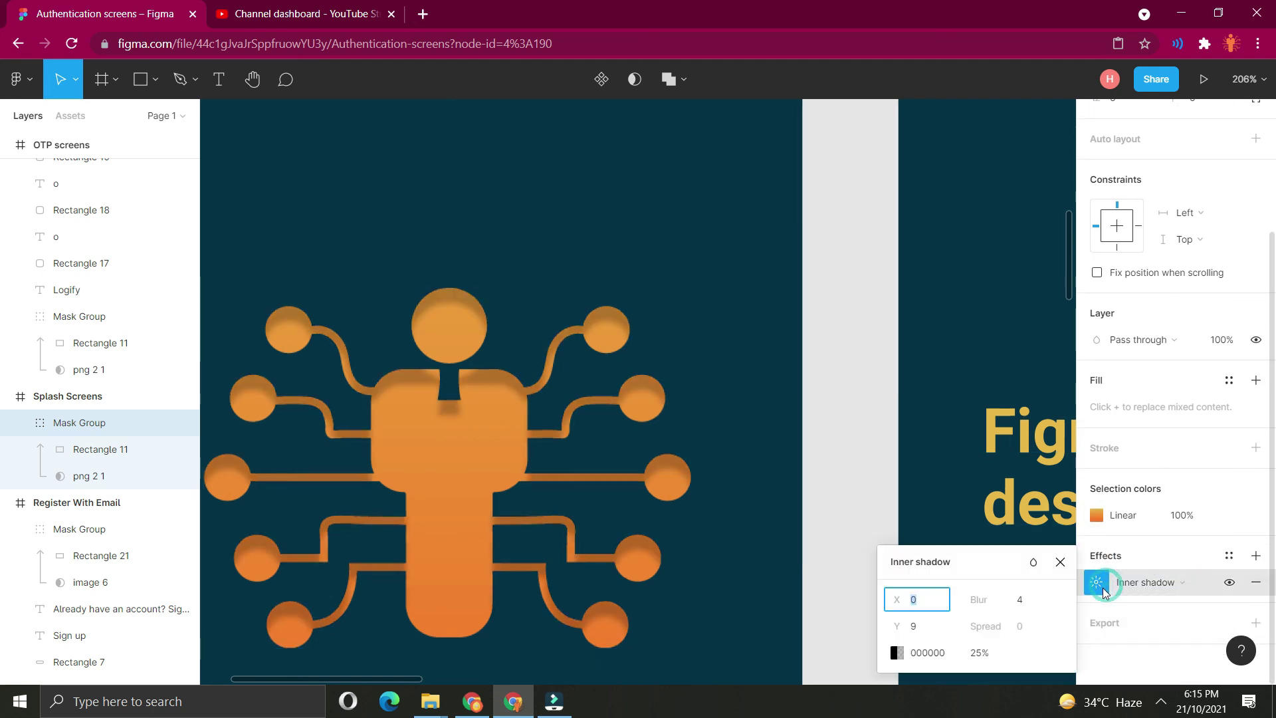
{"action": "left_click", "coordinate": [914, 628]}
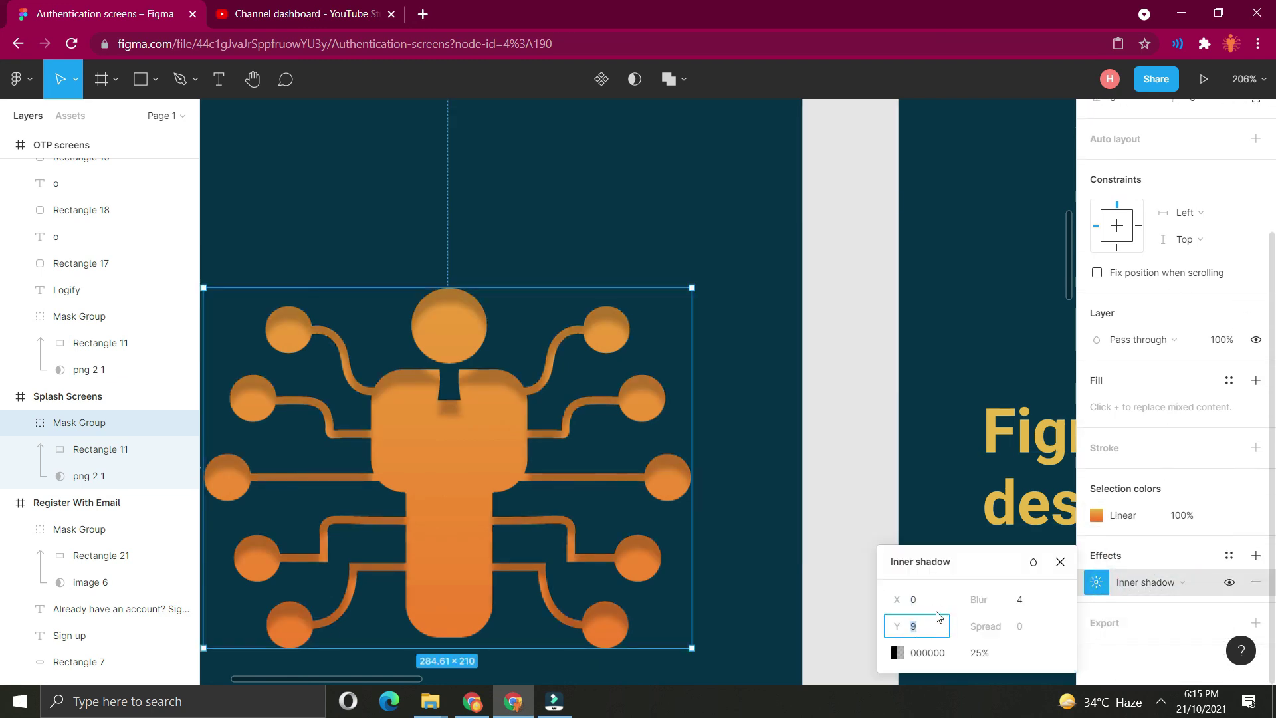
{"action": "type", "text": "6"}
{"action": "key", "text": "Return"}
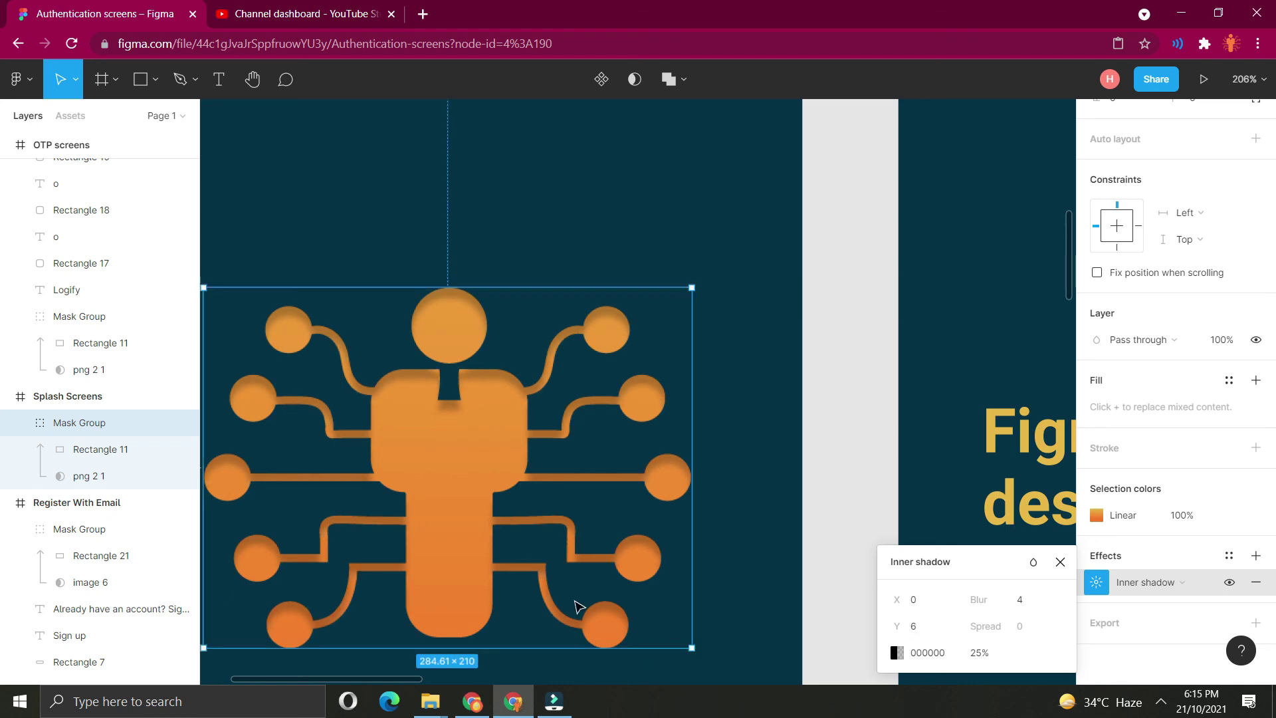
{"action": "left_click", "coordinate": [806, 426]}
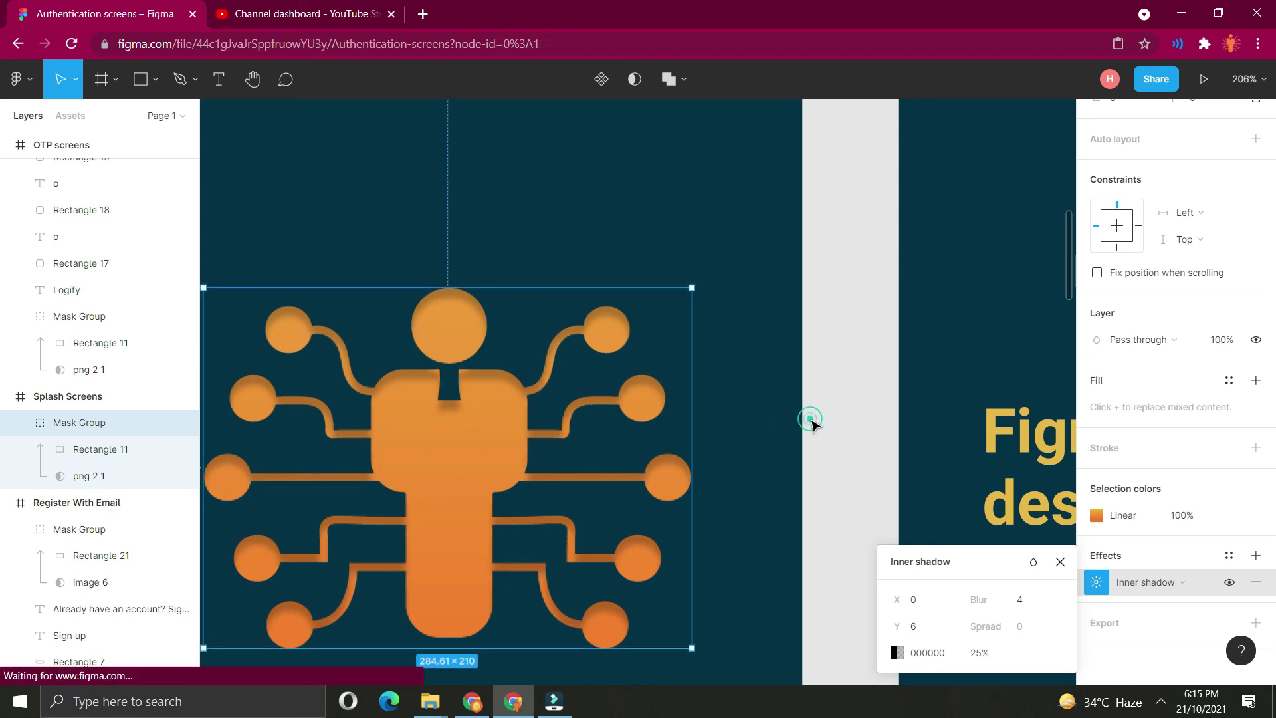
Apply an inner shadow with a Y offset of 6 to the Get Started button's gradient rectangle.
{"action": "scroll", "coordinate": [813, 427], "scroll_direction": "left", "scroll_amount": 3}
{"action": "scroll", "coordinate": [409, 343], "scroll_direction": "up", "scroll_amount": 3}
{"action": "scroll", "coordinate": [409, 344], "scroll_direction": "down", "scroll_amount": 5}
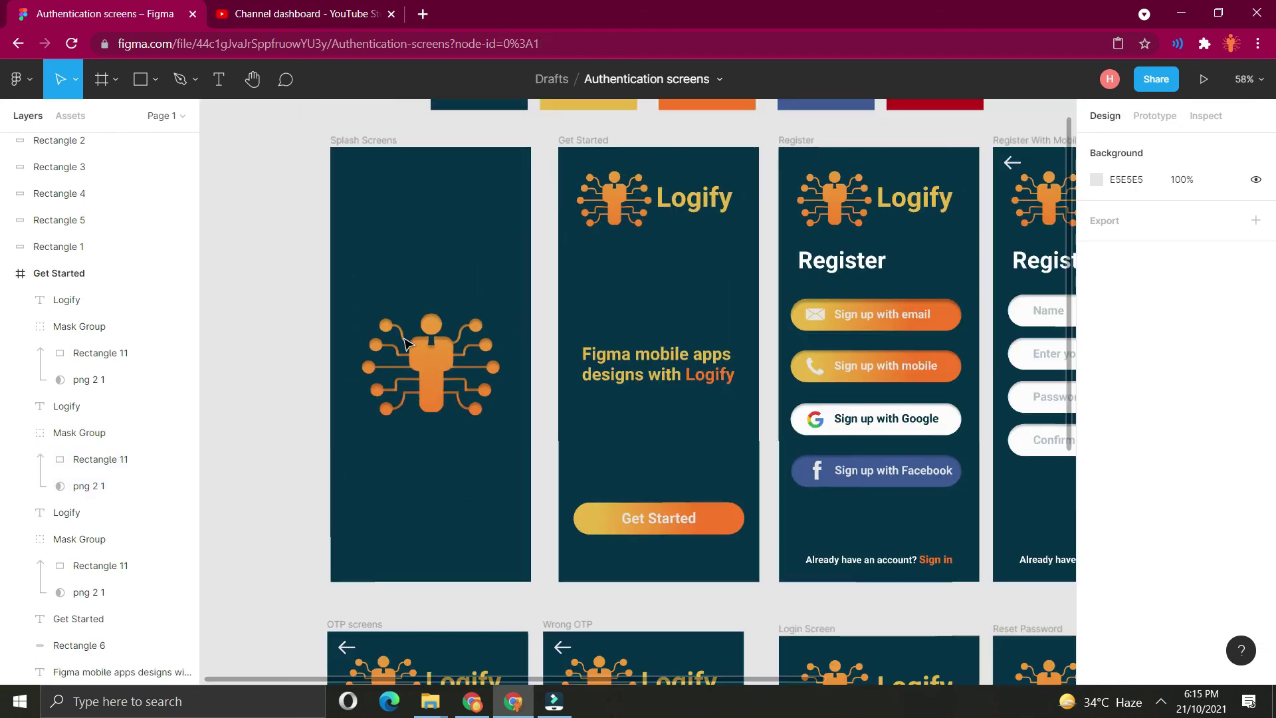
{"action": "scroll", "coordinate": [408, 343], "scroll_direction": "up", "scroll_amount": 5}
{"action": "scroll", "coordinate": [409, 343], "scroll_direction": "right", "scroll_amount": 5}
{"action": "scroll", "coordinate": [407, 343], "scroll_direction": "right", "scroll_amount": 5}
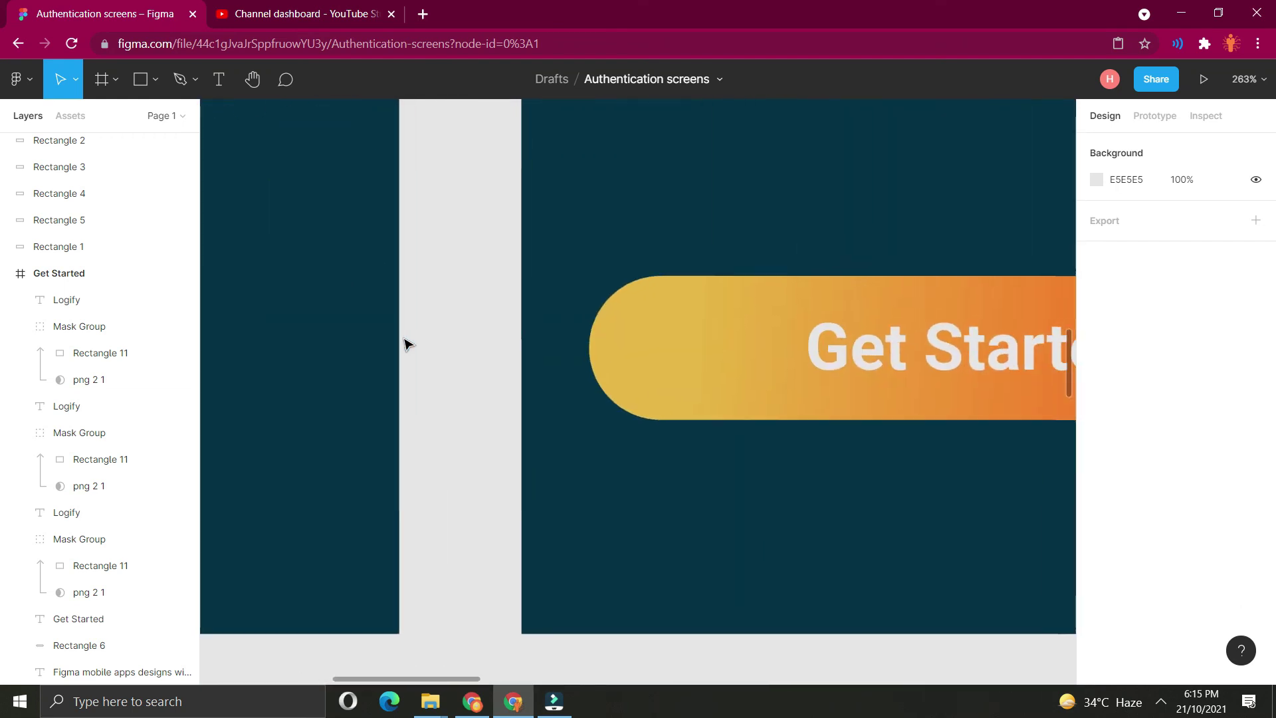
{"action": "left_click", "coordinate": [431, 383]}
{"action": "scroll", "coordinate": [432, 386], "scroll_direction": "down", "scroll_amount": 3}
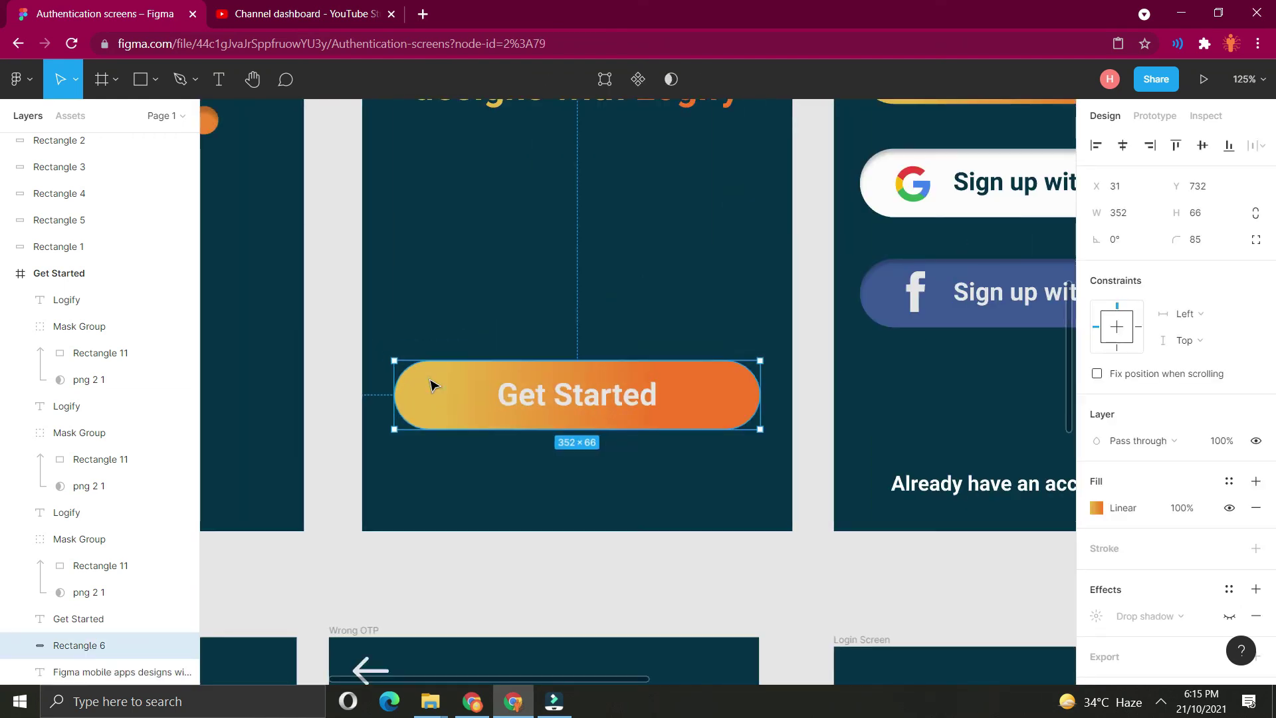
{"action": "scroll", "coordinate": [1135, 445], "scroll_direction": "down", "scroll_amount": 1}
{"action": "left_click", "coordinate": [1148, 582]}
{"action": "left_click", "coordinate": [1162, 565]}
{"action": "left_click", "coordinate": [1096, 583]}
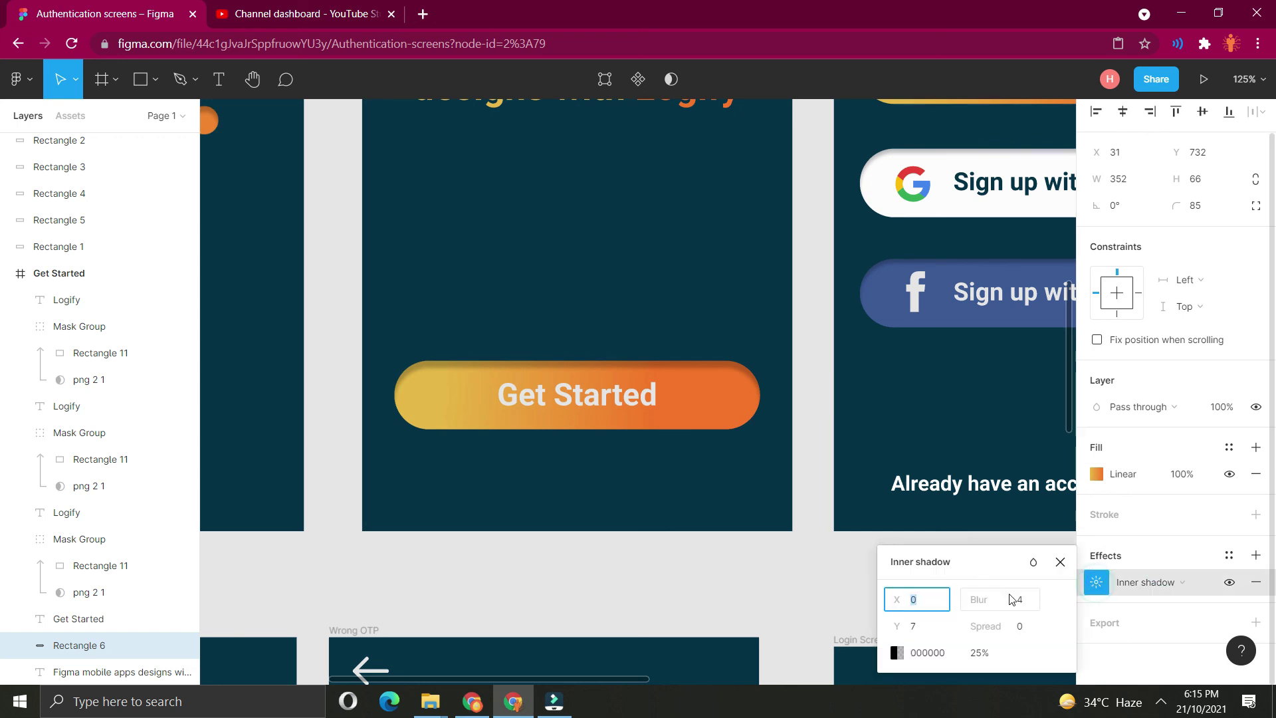
{"action": "left_click", "coordinate": [938, 626]}
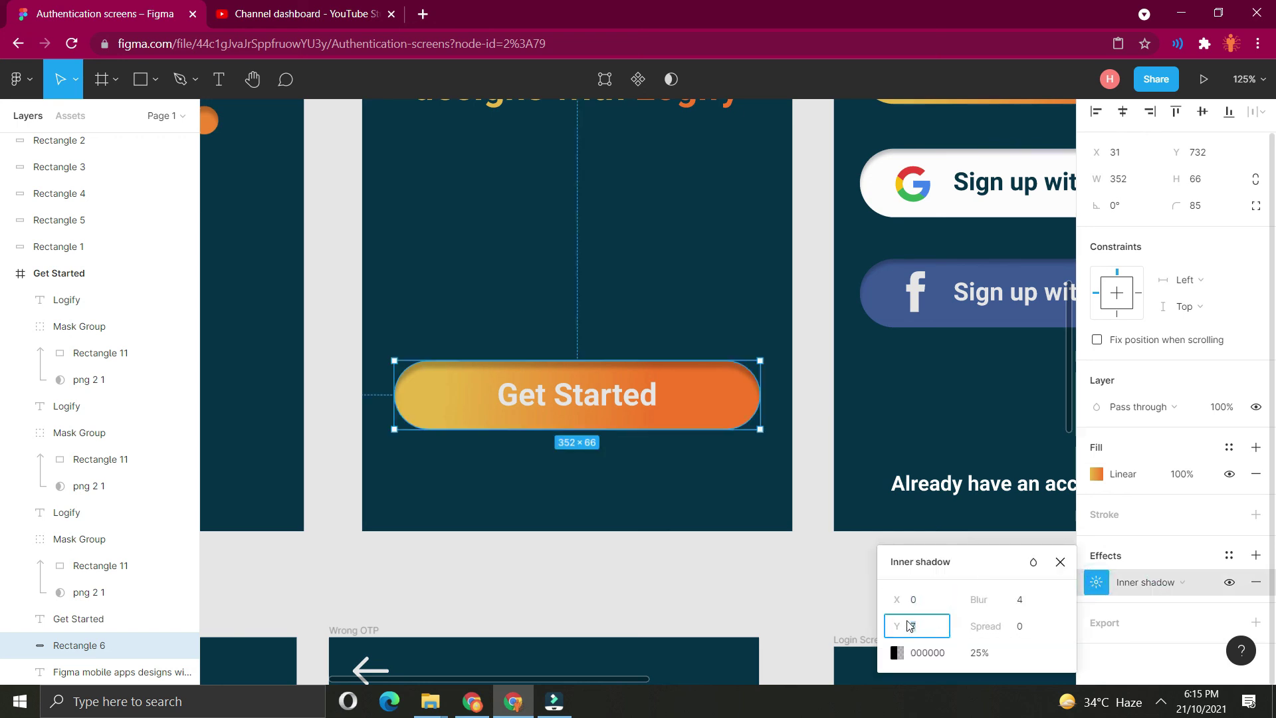
{"action": "type", "text": "6"}
{"action": "key", "text": "Return"}
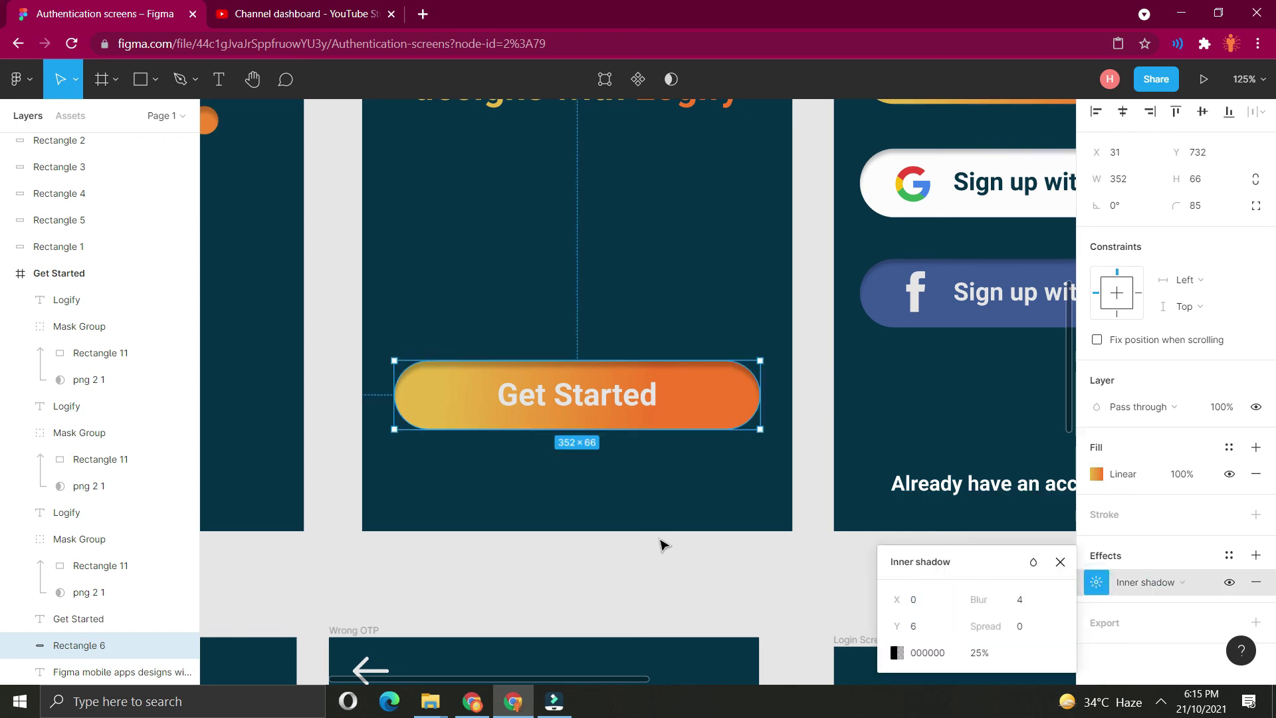
Apply a drop shadow with a Y offset of 3 to the Get Started button's label.
{"action": "left_click", "coordinate": [596, 394]}
{"action": "scroll", "coordinate": [1174, 532], "scroll_direction": "down", "scroll_amount": 3}
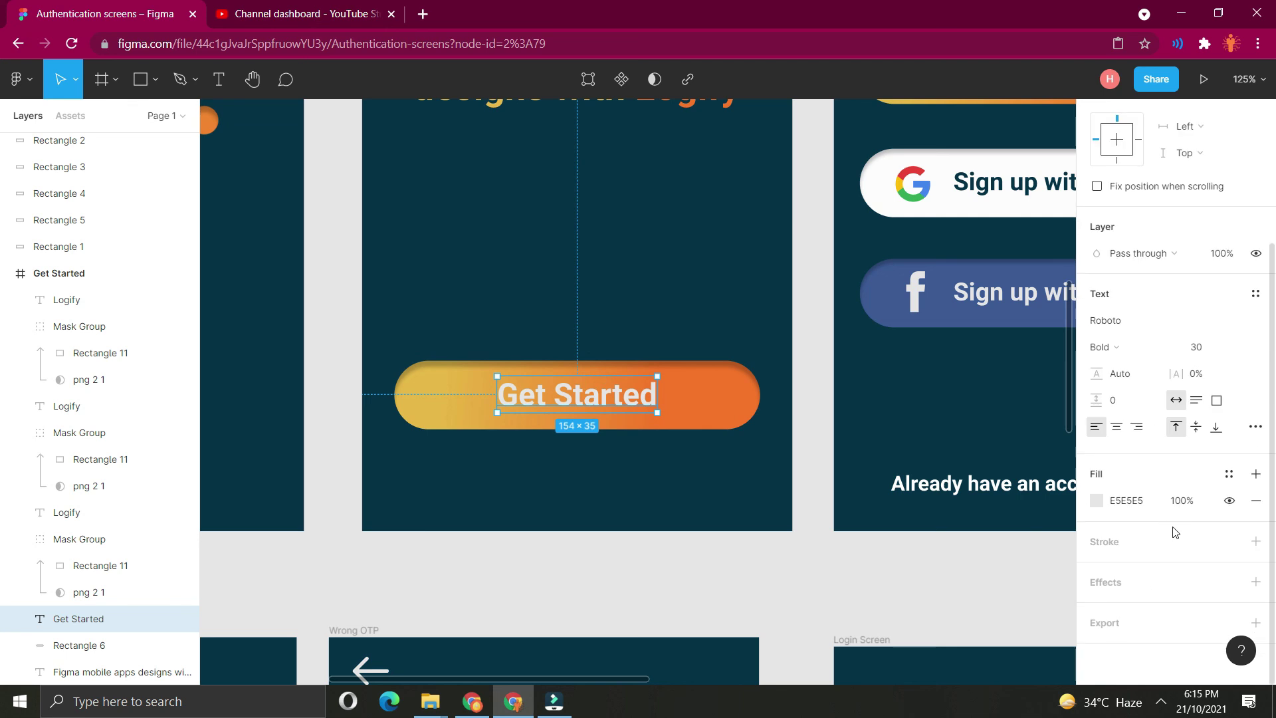
{"action": "left_click", "coordinate": [1126, 583]}
{"action": "left_click", "coordinate": [1130, 608]}
{"action": "left_click", "coordinate": [1149, 609]}
{"action": "left_click", "coordinate": [1096, 609]}
{"action": "left_click", "coordinate": [914, 631]}
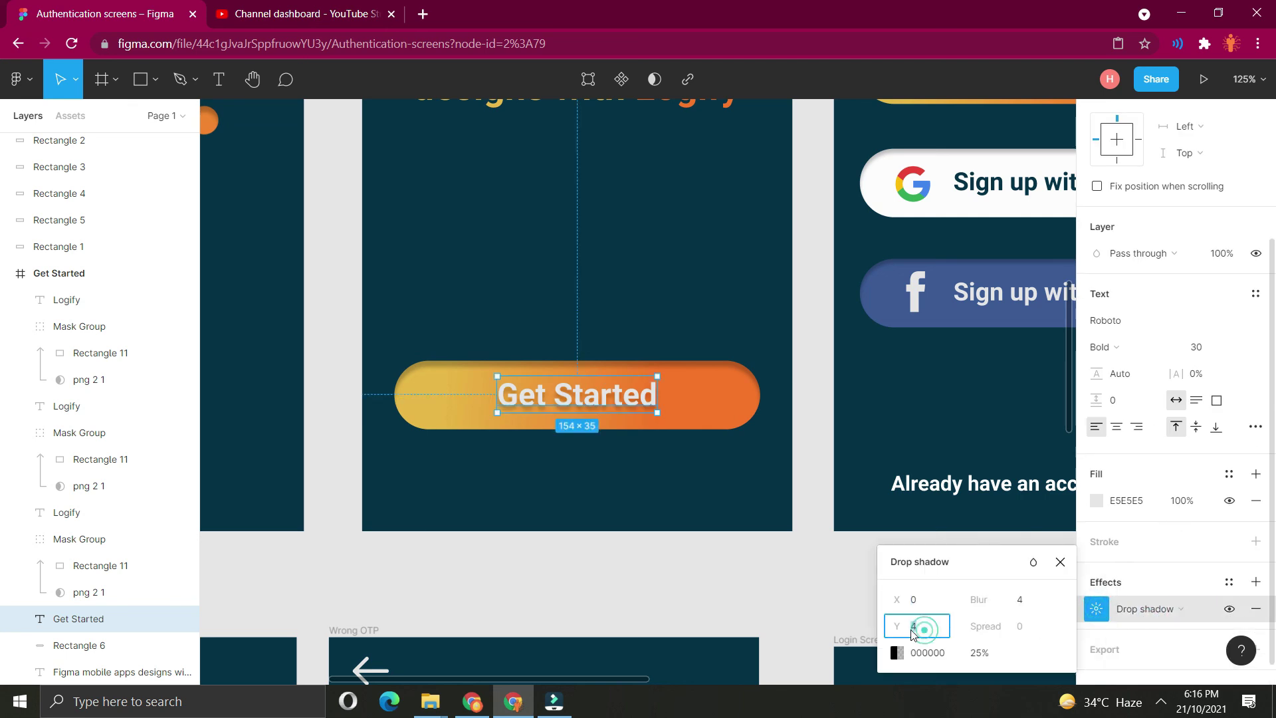
{"action": "type", "text": "3"}
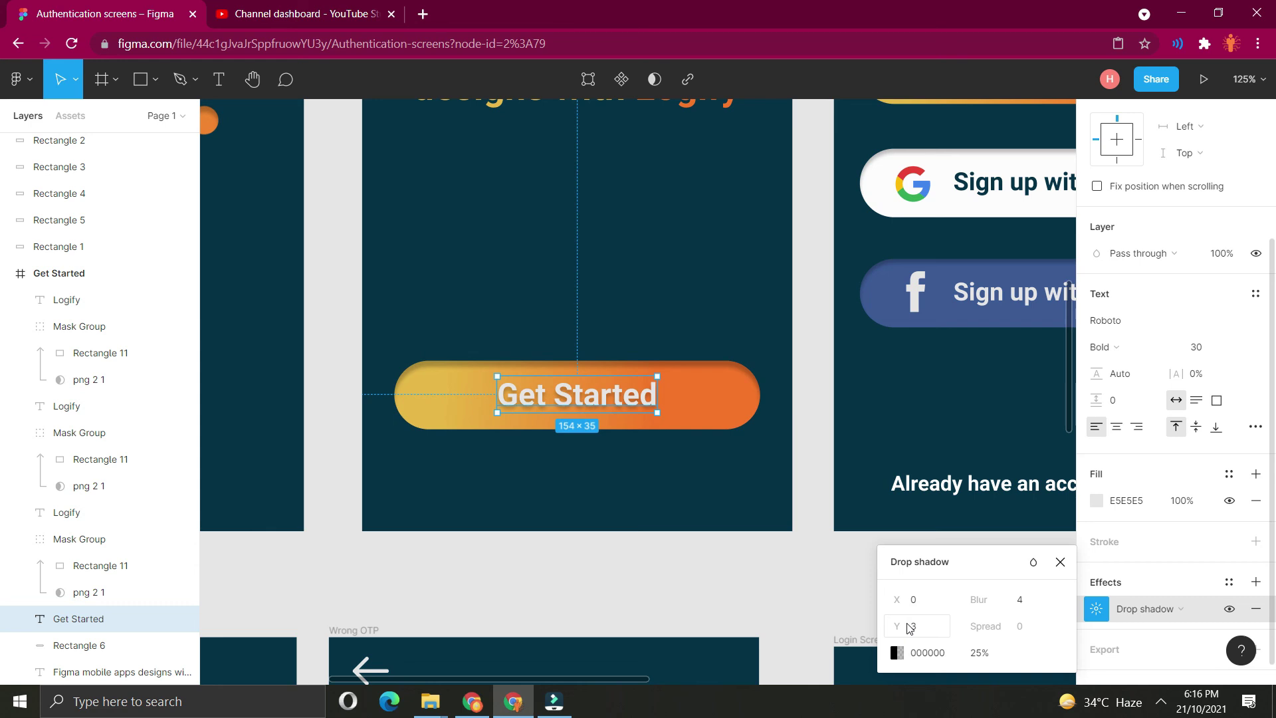
{"action": "left_click", "coordinate": [634, 557]}
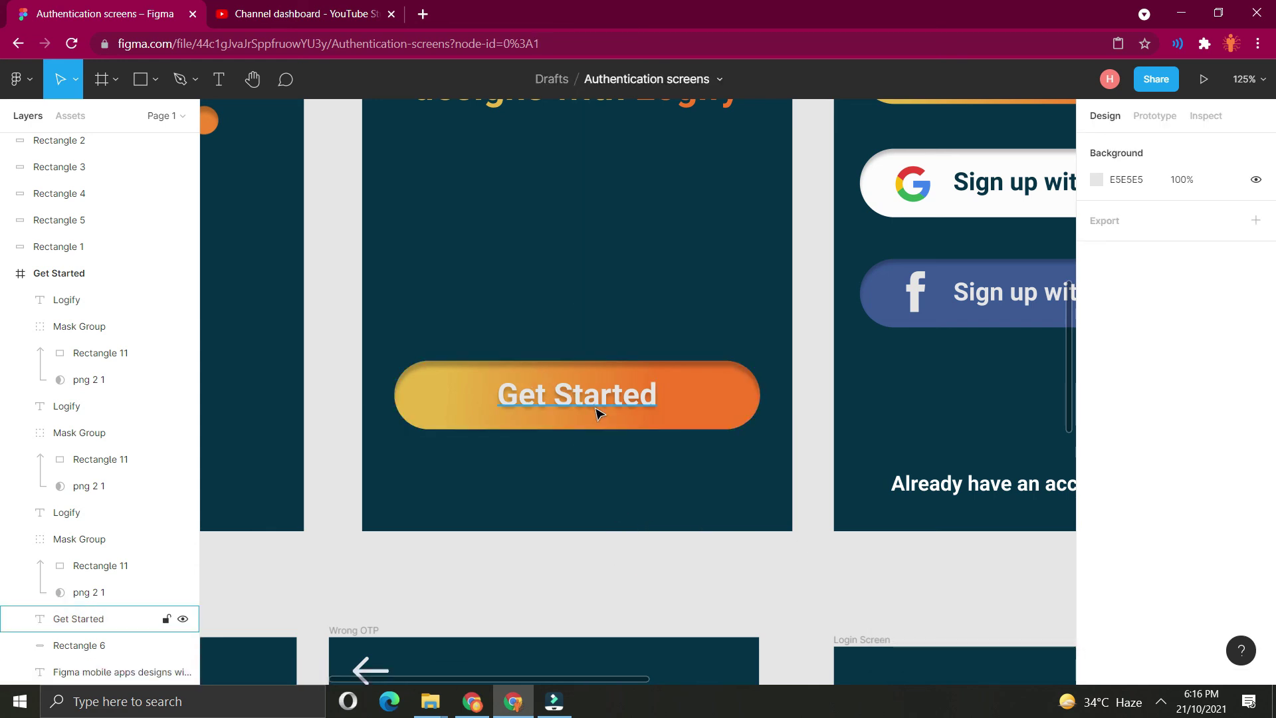
Add a drop shadow to the labels and icons of the email, mobile, Google and Facebook sign-up buttons on the Register frame.
{"action": "scroll", "coordinate": [649, 436], "scroll_direction": "down", "scroll_amount": 5}
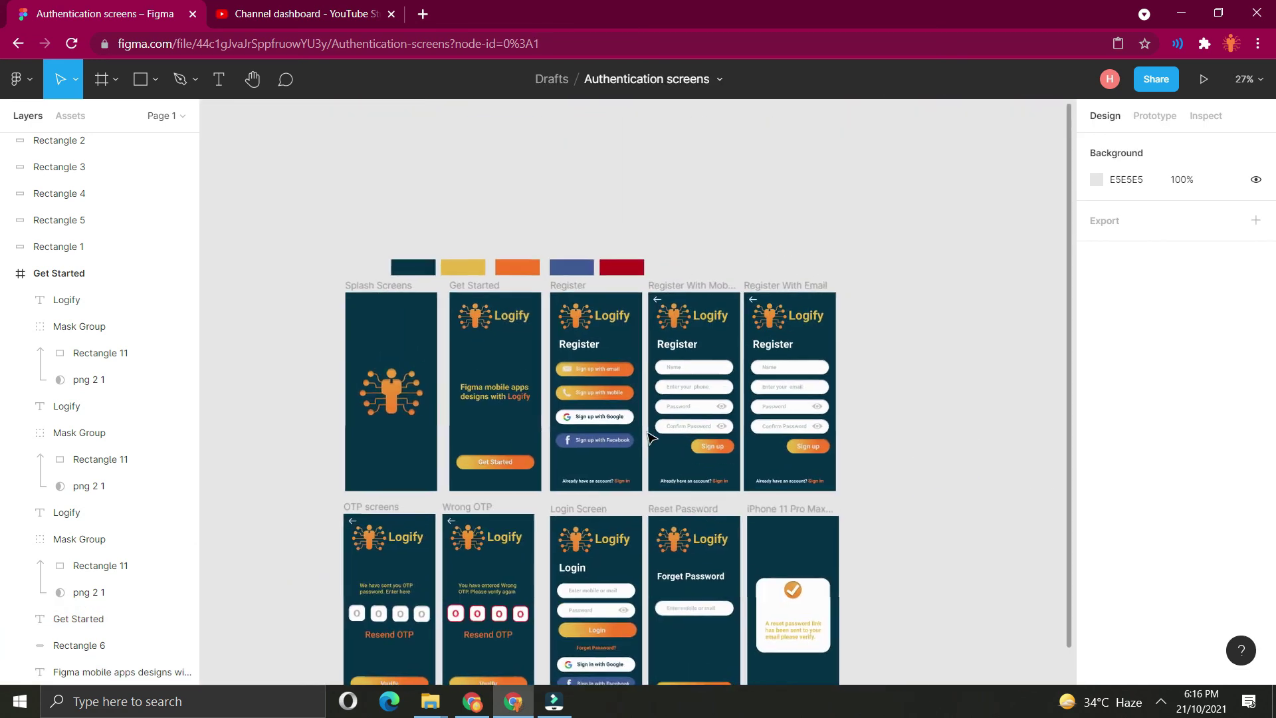
{"action": "scroll", "coordinate": [649, 436], "scroll_direction": "up", "scroll_amount": 5}
{"action": "scroll", "coordinate": [649, 436], "scroll_direction": "up", "scroll_amount": 2}
{"action": "scroll", "coordinate": [650, 436], "scroll_direction": "left", "scroll_amount": 2}
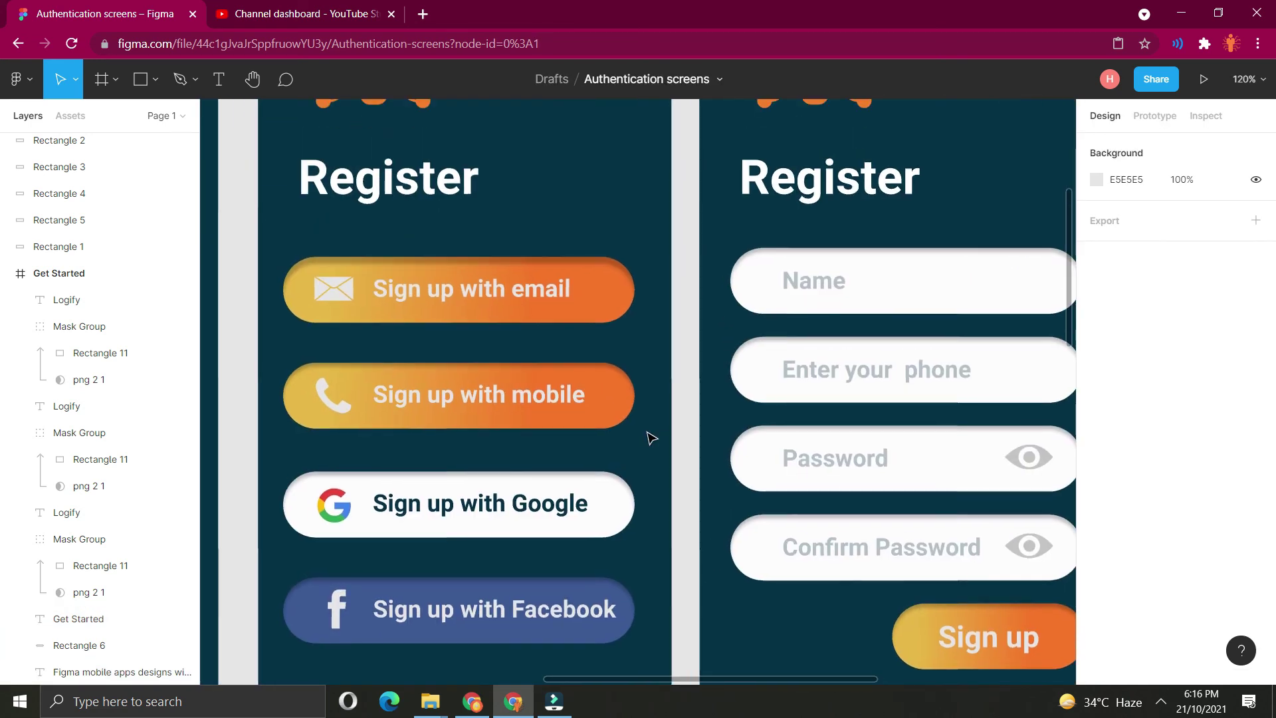
{"action": "left_click", "coordinate": [629, 311]}
{"action": "left_click", "coordinate": [618, 400], "text": "shift"}
{"action": "scroll", "coordinate": [572, 319], "scroll_direction": "down", "scroll_amount": 1}
{"action": "scroll", "coordinate": [571, 319], "scroll_direction": "left", "scroll_amount": 1}
{"action": "left_click", "coordinate": [530, 242]}
{"action": "left_click", "coordinate": [361, 240], "text": "shift"}
{"action": "left_click", "coordinate": [361, 347], "text": "shift"}
{"action": "left_click", "coordinate": [479, 343], "text": "shift"}
{"action": "left_click", "coordinate": [473, 452], "text": "shift"}
{"action": "left_click", "coordinate": [360, 453], "text": "shift"}
{"action": "left_click", "coordinate": [362, 556], "text": "shift"}
{"action": "left_click", "coordinate": [505, 557], "text": "shift"}
{"action": "left_click", "coordinate": [1012, 585], "text": "shift"}
{"action": "scroll", "coordinate": [1156, 492], "scroll_direction": "down", "scroll_amount": 4}
{"action": "left_click", "coordinate": [1255, 581]}
{"action": "left_click", "coordinate": [1097, 607]}
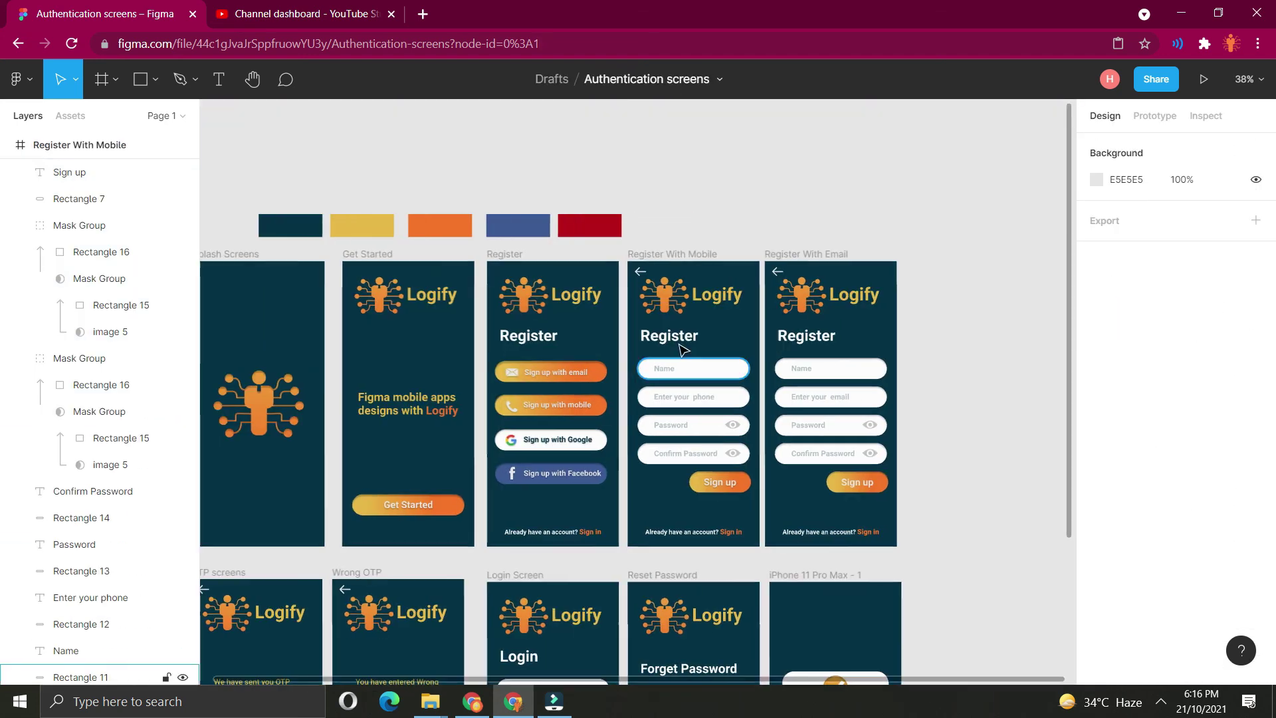